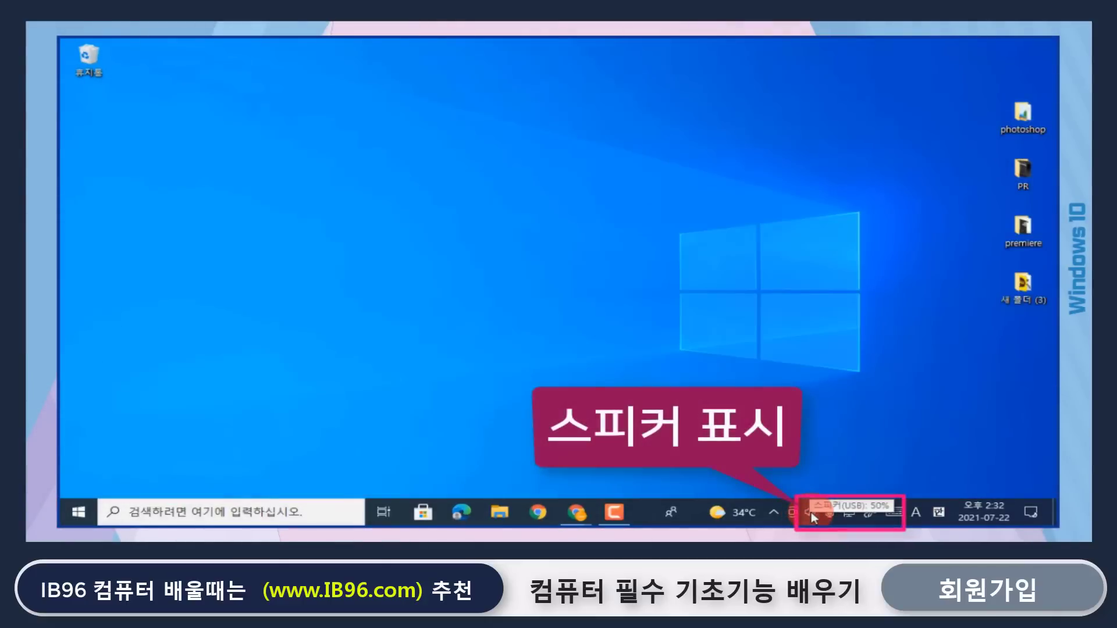
- Open the Windows sound settings and check which input devices are available, keeping the USB Audio CODEC microphone selected
right_click(810, 512)
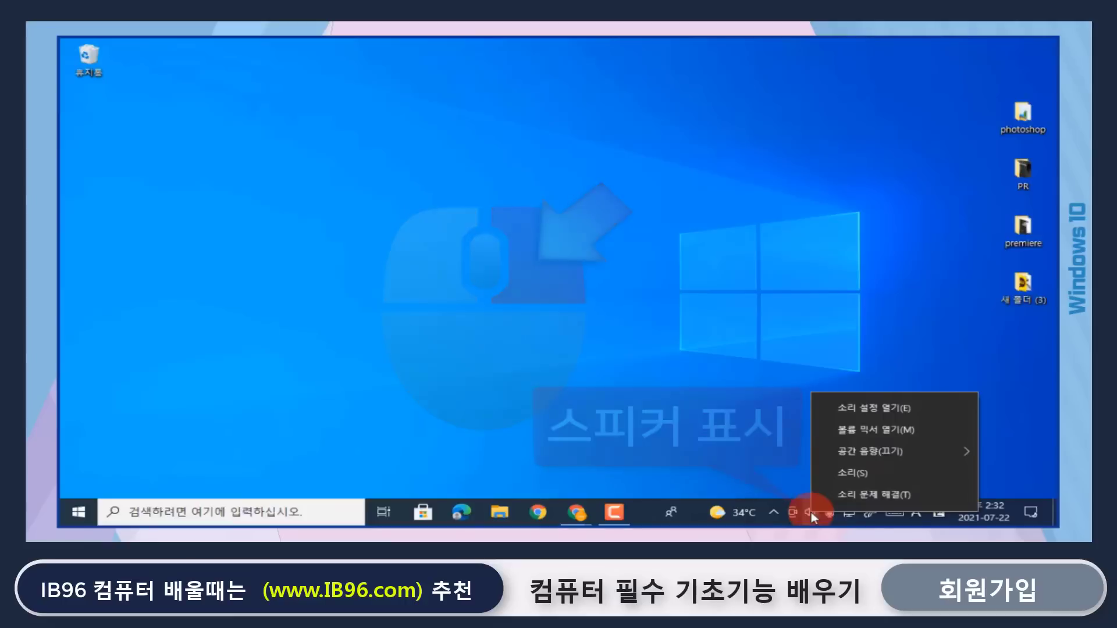
click(900, 409)
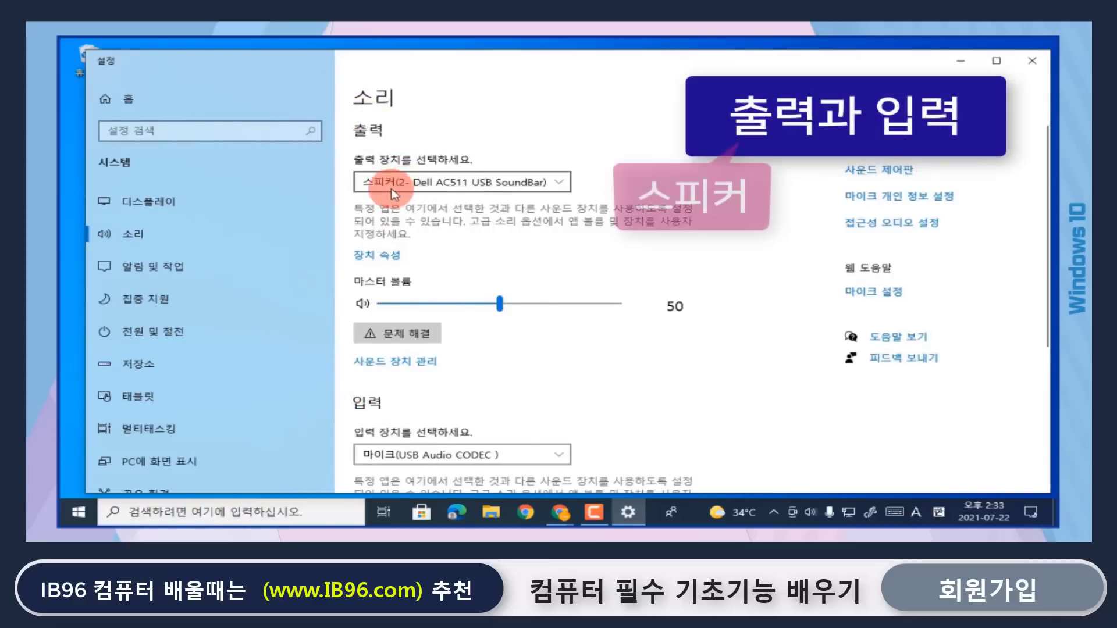
scroll(610, 334, down, 5)
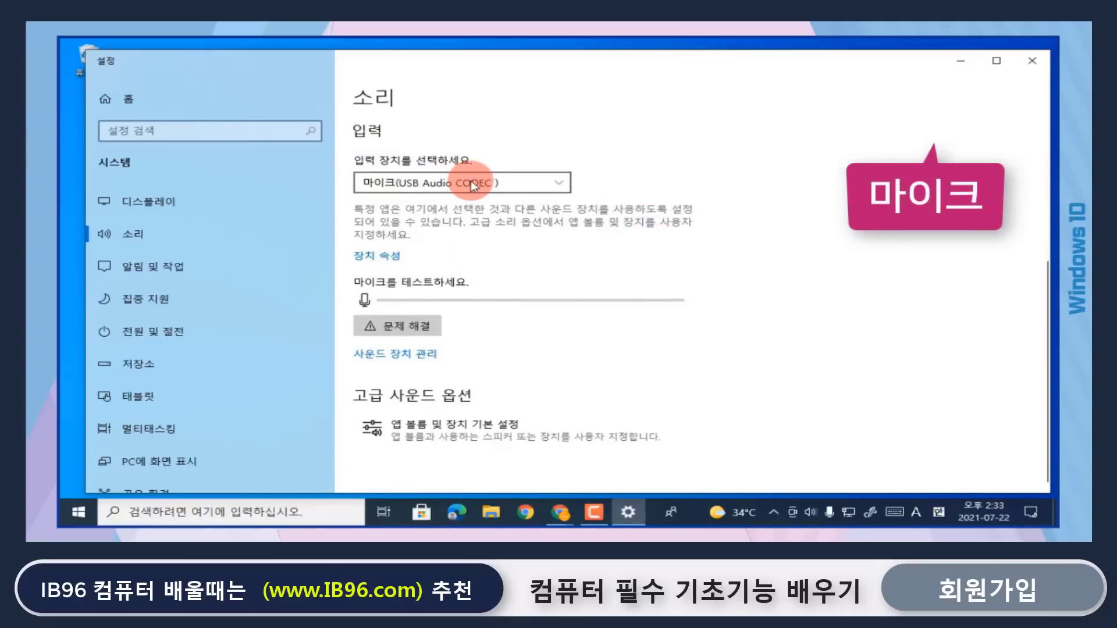
click(500, 181)
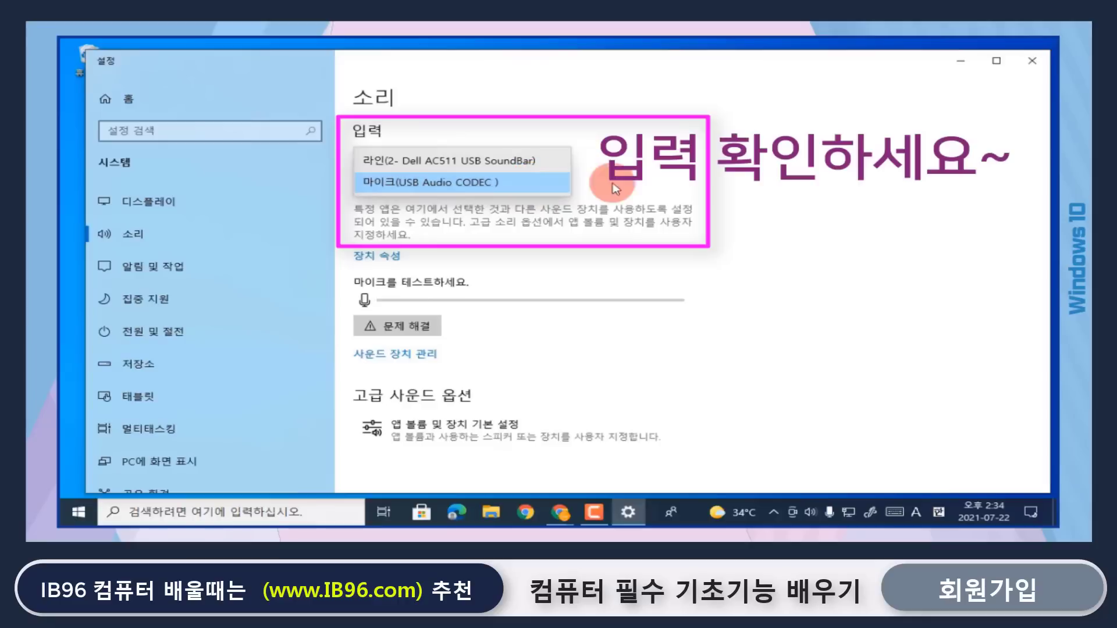
click(643, 183)
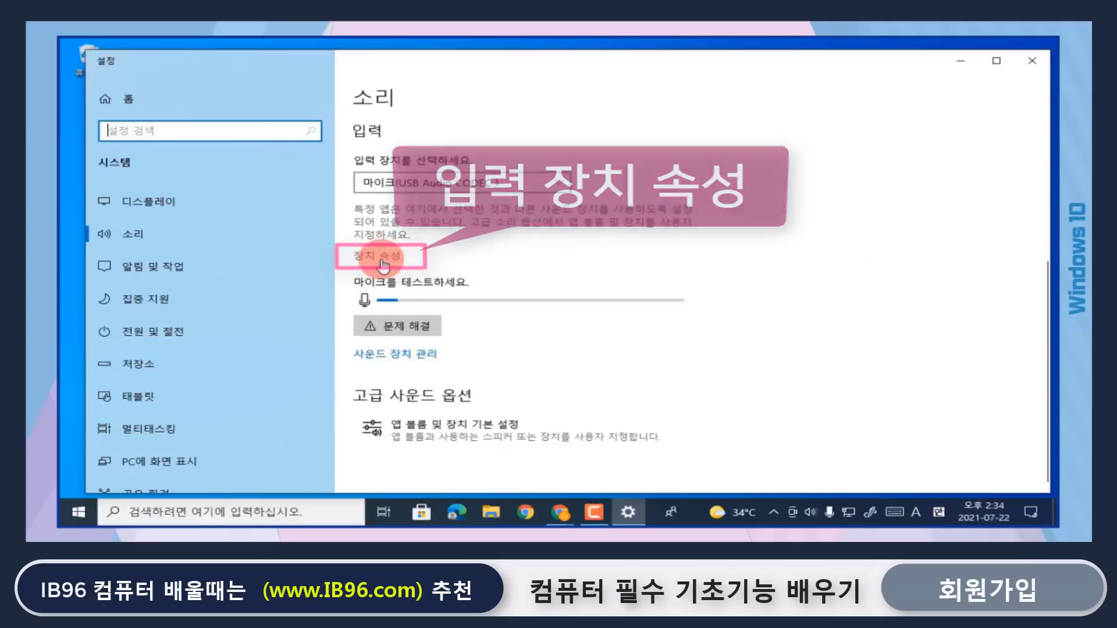
- Open the input microphone's device properties, adjust its recording volume slightly, and close the settings window
scroll(466, 291, up, 5)
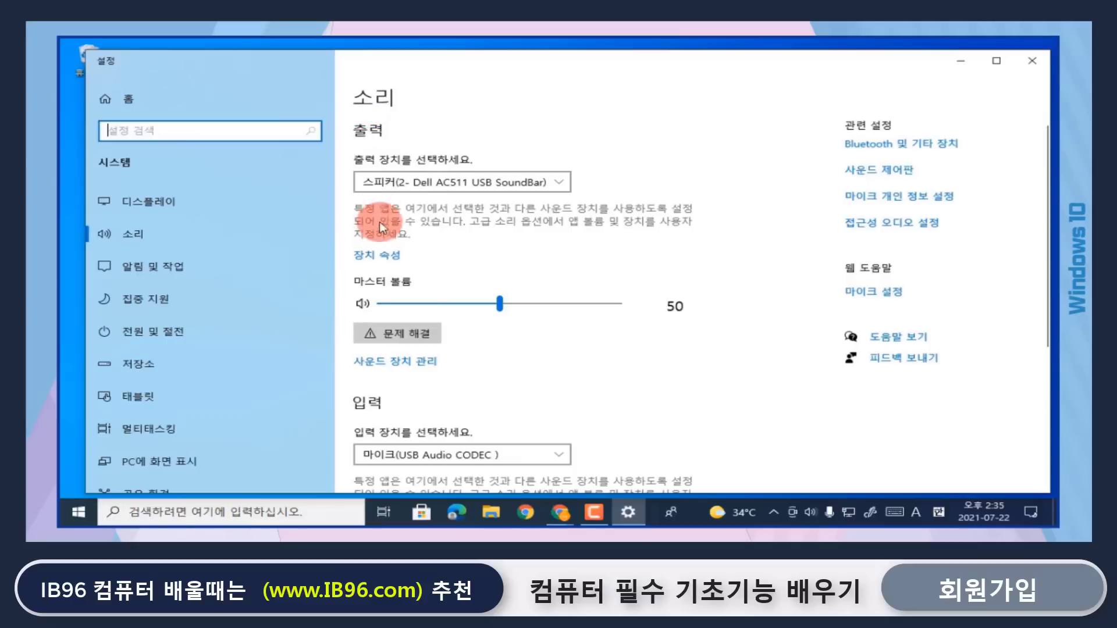
scroll(386, 259, down, 5)
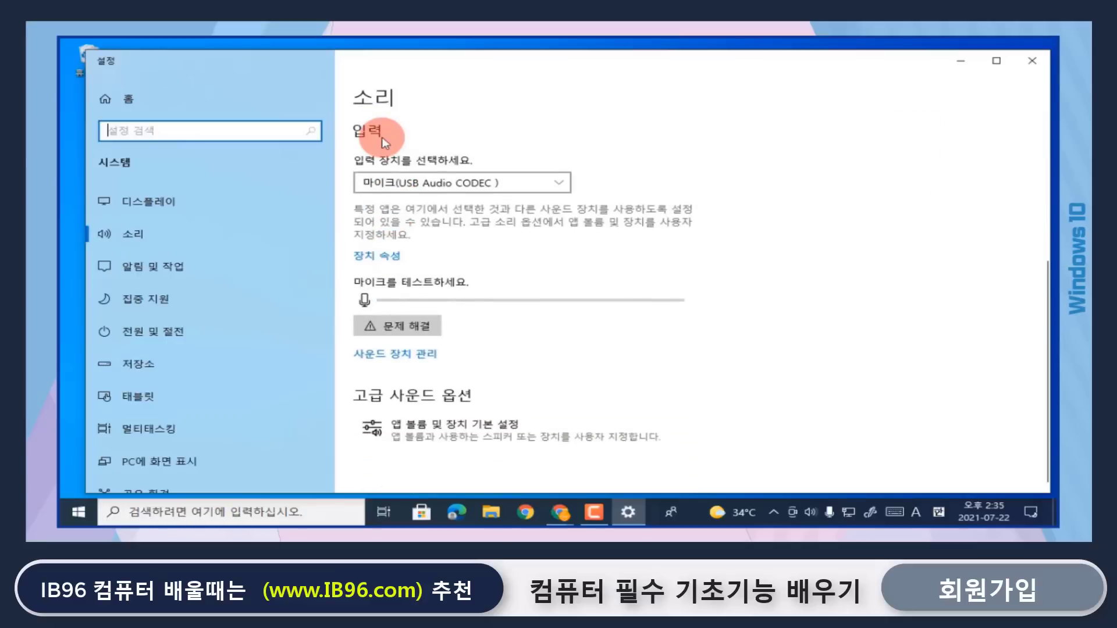
click(387, 259)
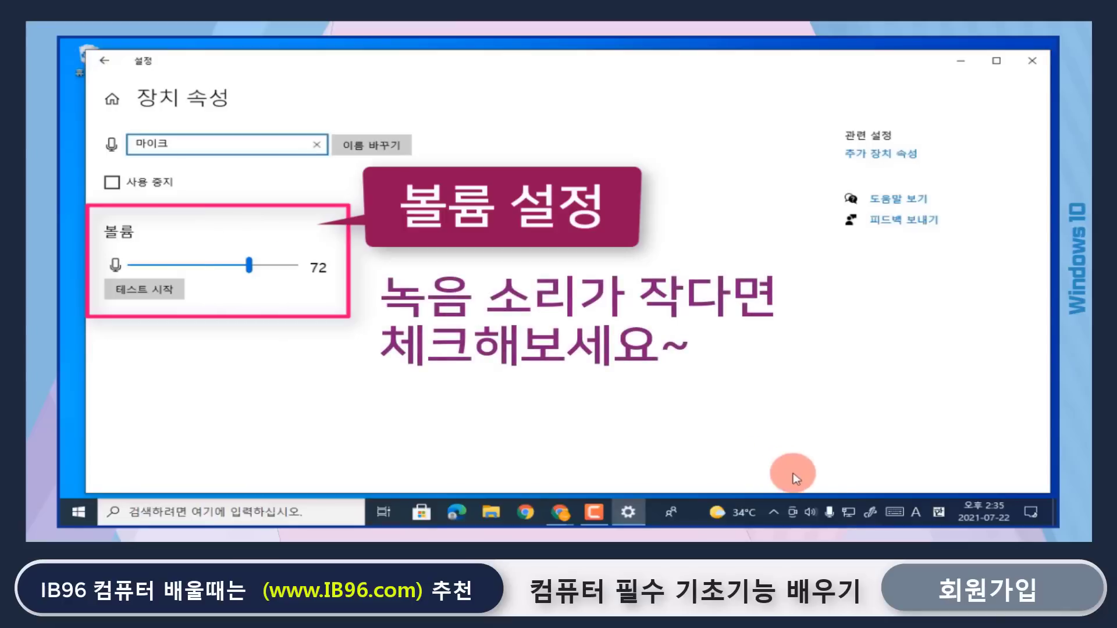
click(808, 514)
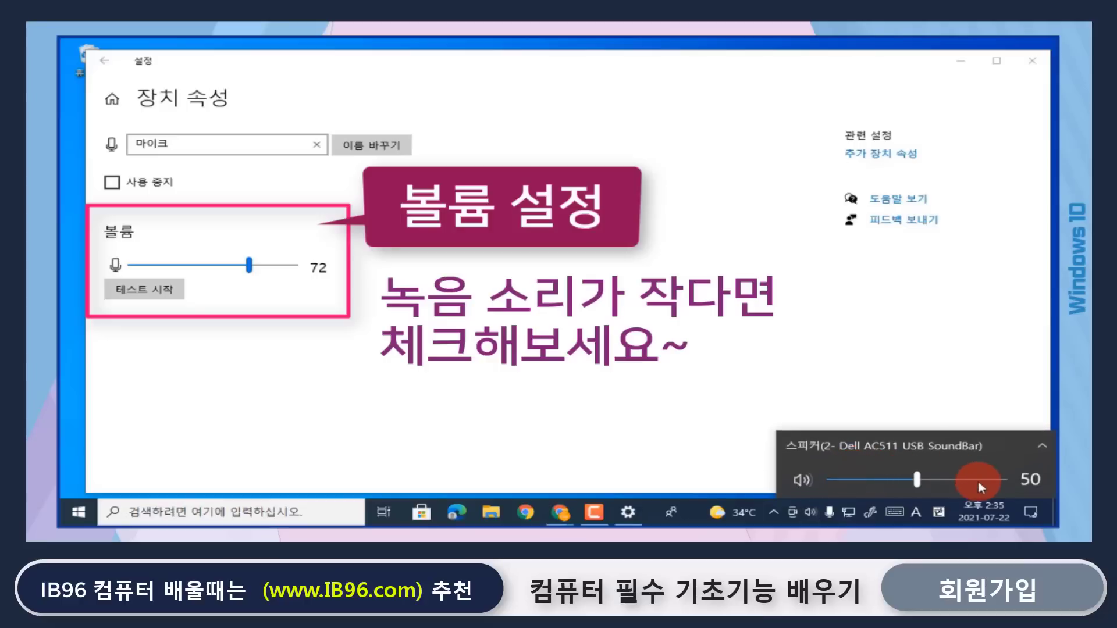
click(759, 437)
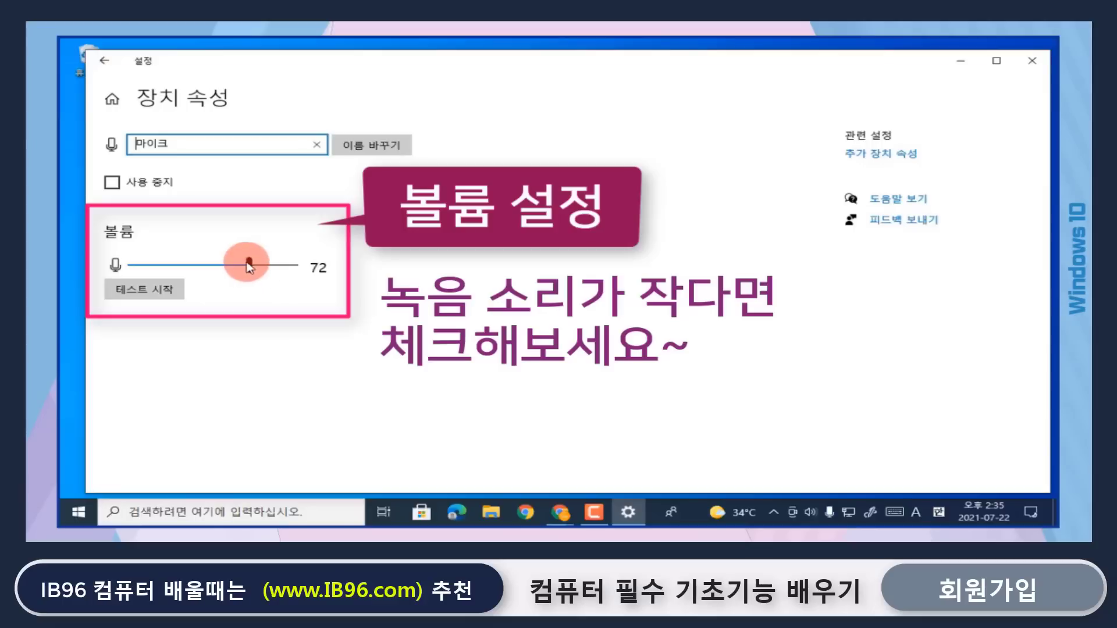
drag(252, 266, 260, 268)
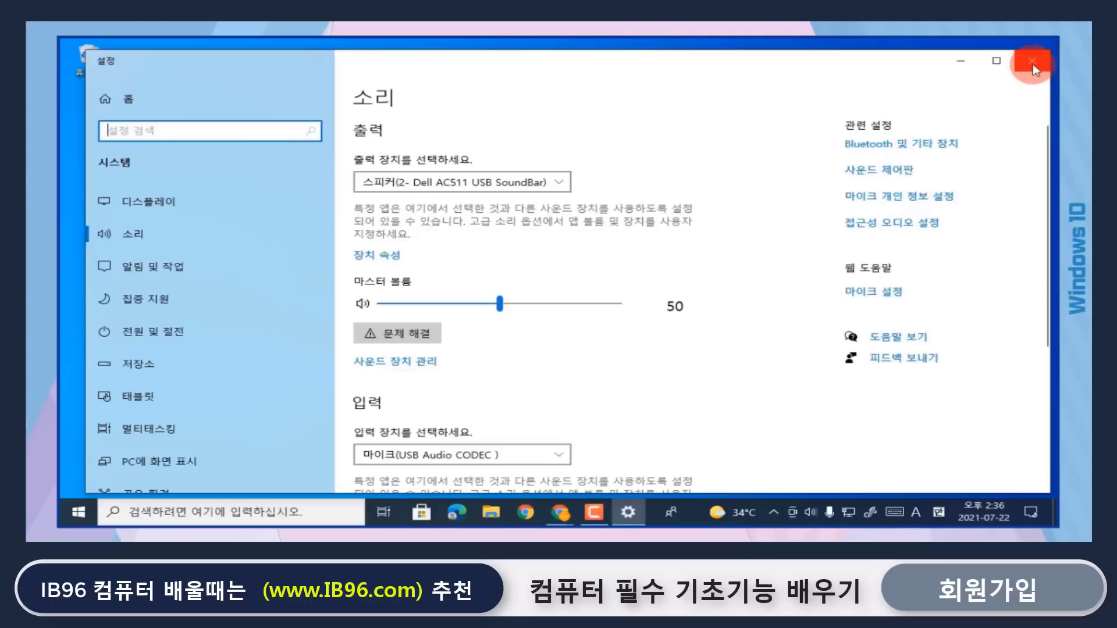
click(1033, 61)
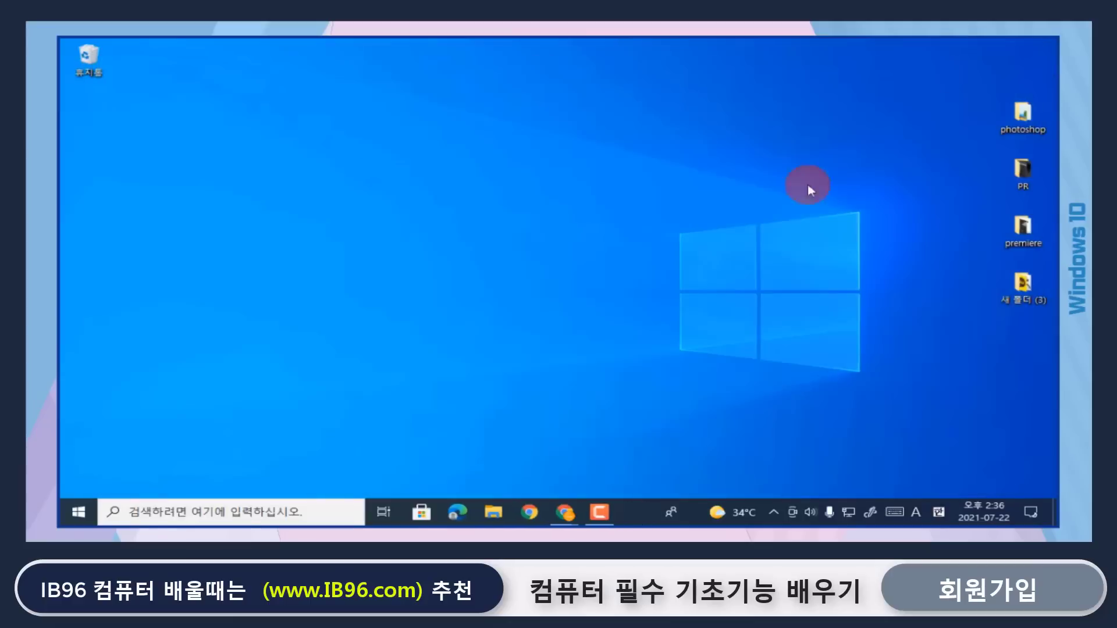
- Find and launch the 음성 녹음기 app, and record a voice clip about 8 seconds long
click(77, 511)
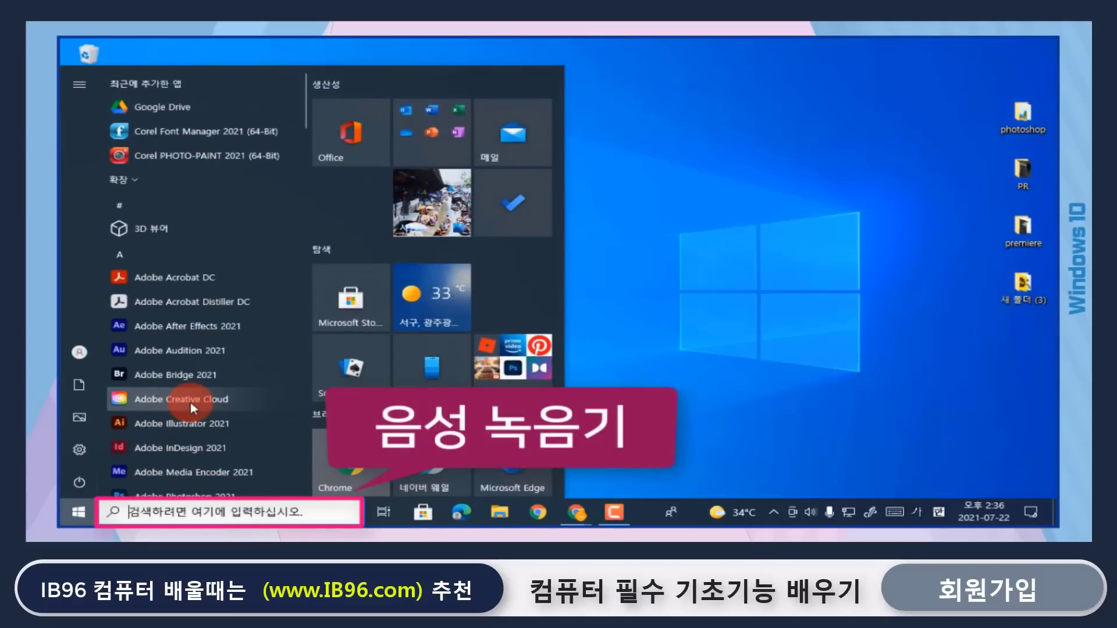
text(음성)
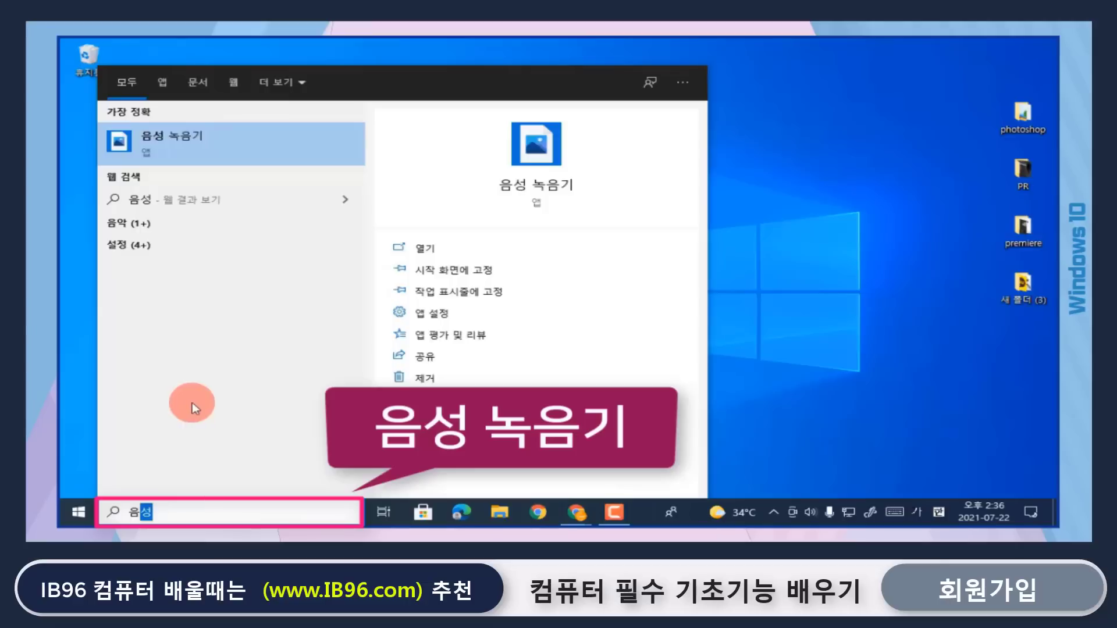
click(540, 186)
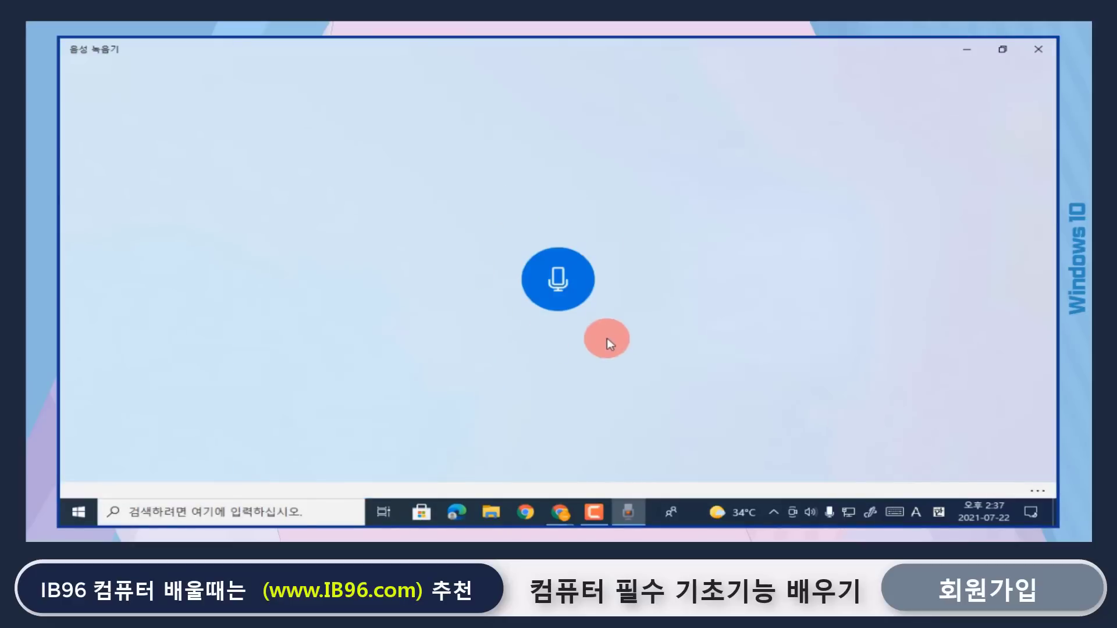
click(562, 284)
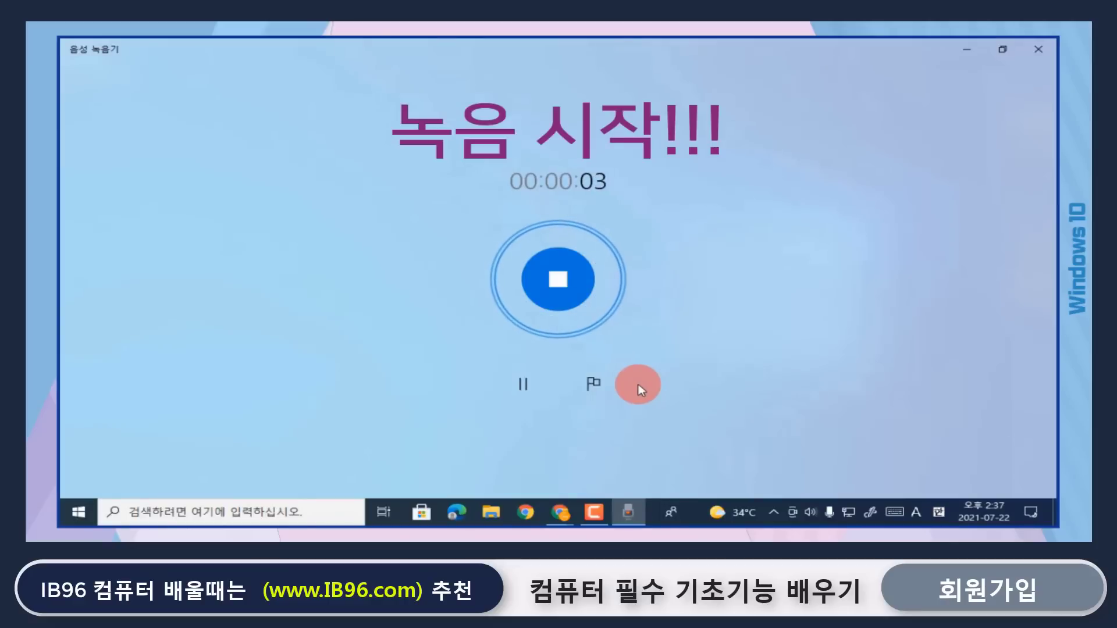
click(558, 279)
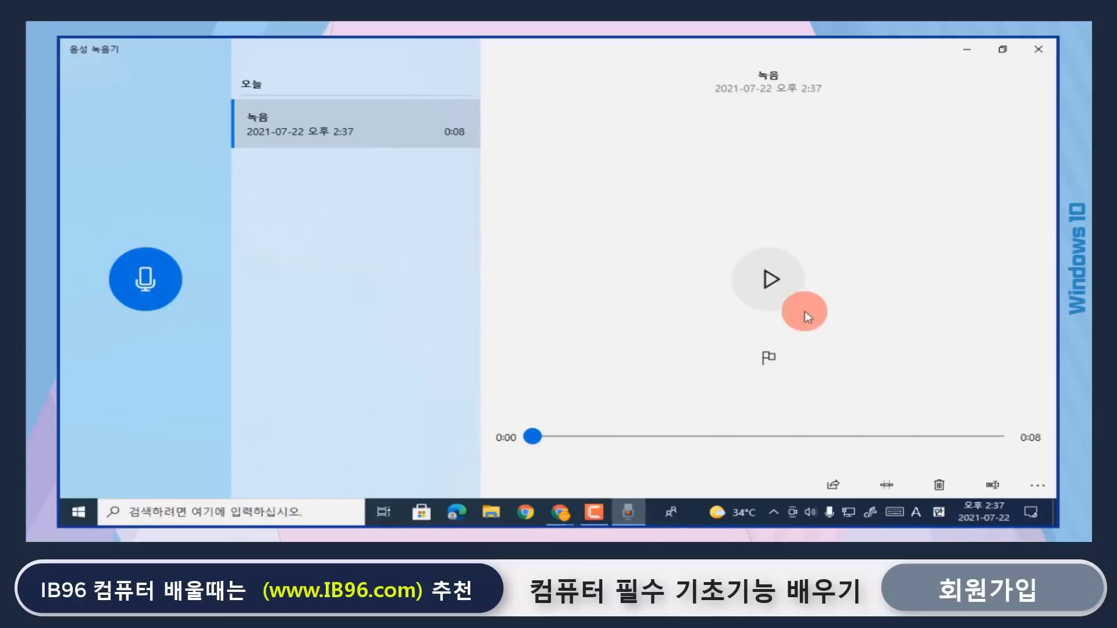
- Play back the new recording from its beginning and near its end to locate the parts worth trimming
click(785, 280)
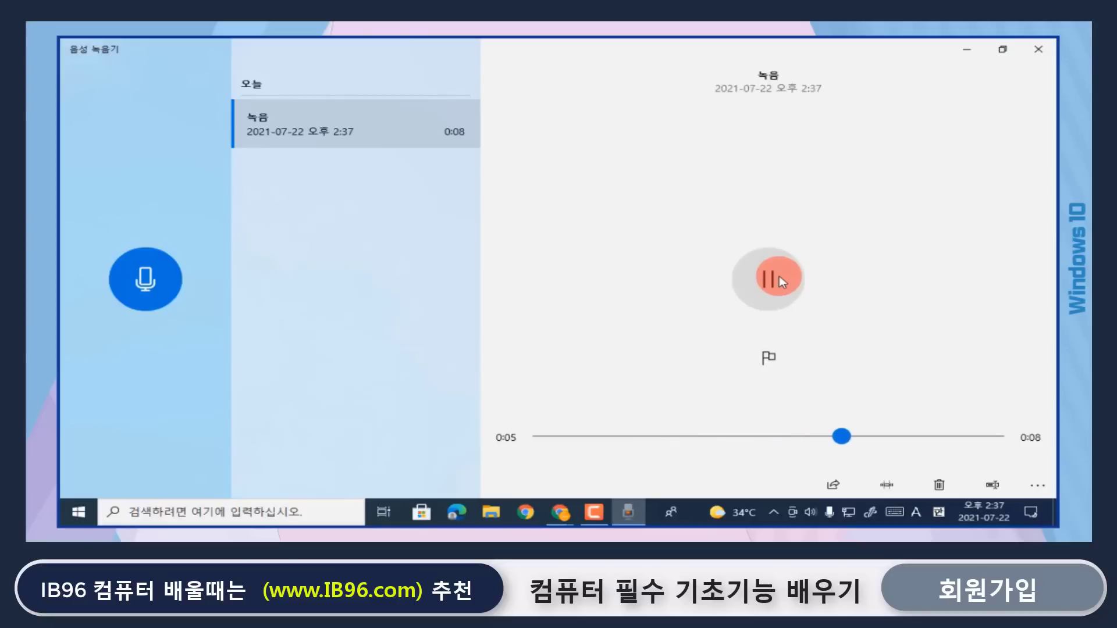
click(780, 275)
drag(851, 436, 536, 436)
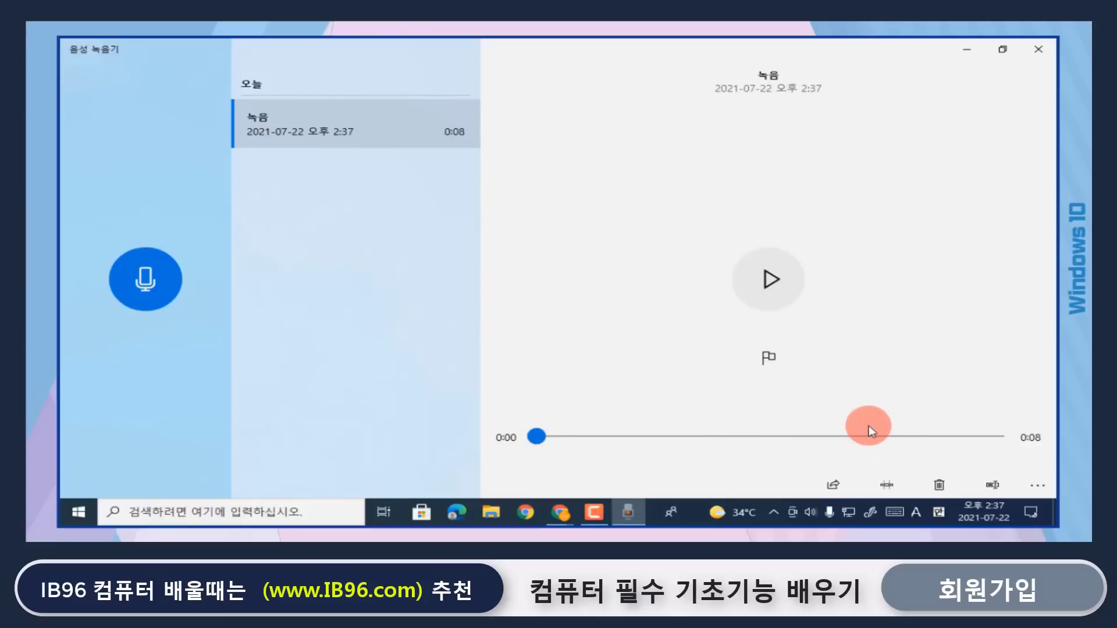
click(770, 280)
click(583, 437)
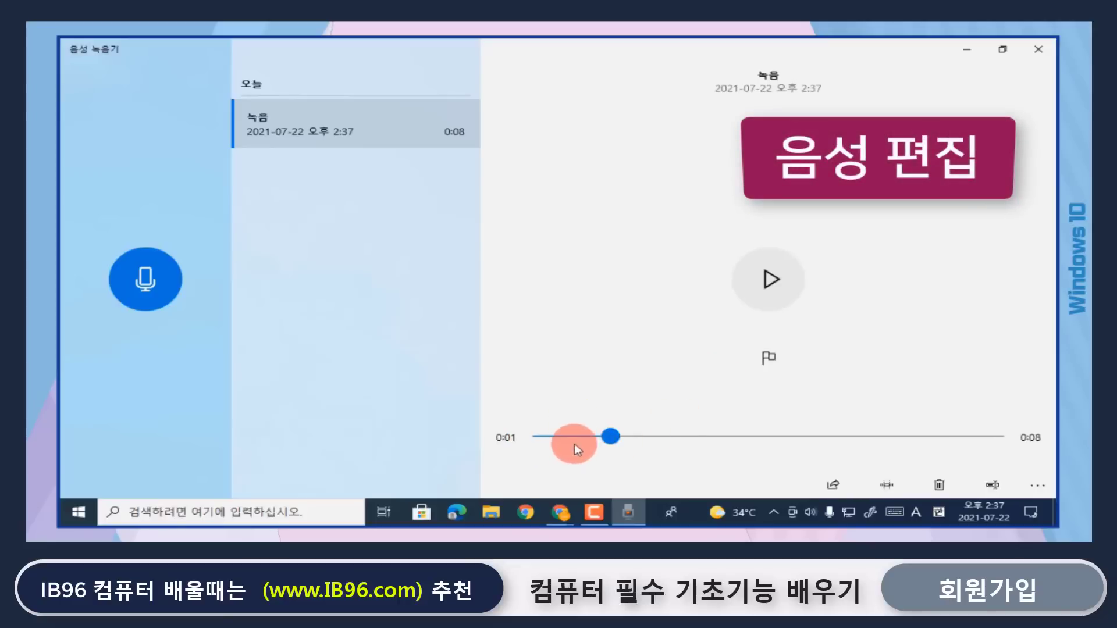
click(894, 436)
click(768, 285)
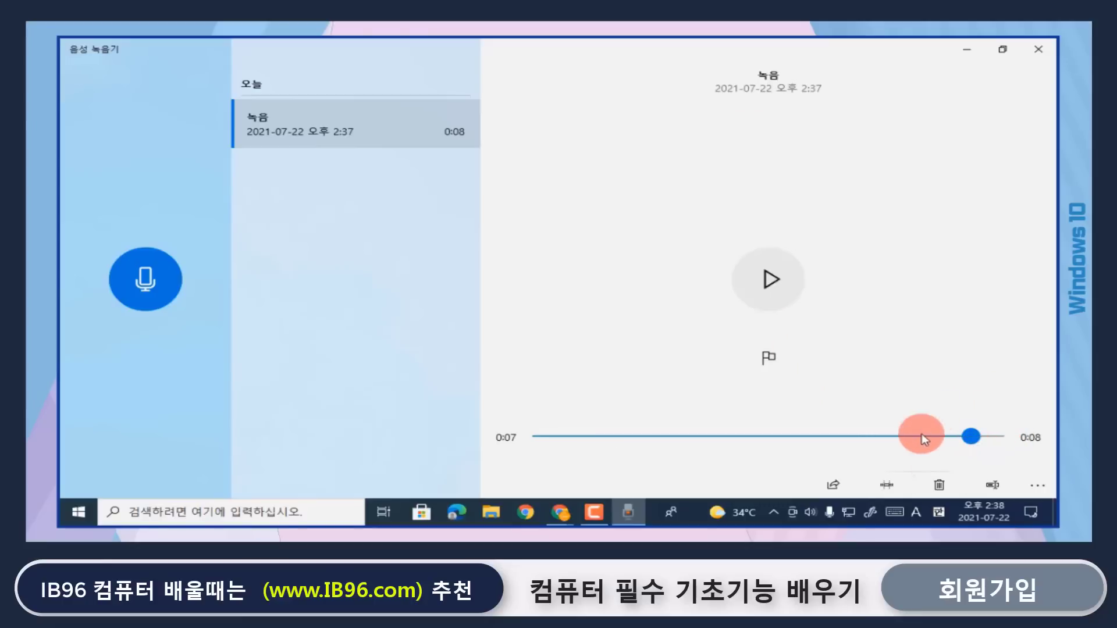
- Start trimming the recording and set the trim start point slightly before the 1-second mark, previewing playback from there
click(886, 487)
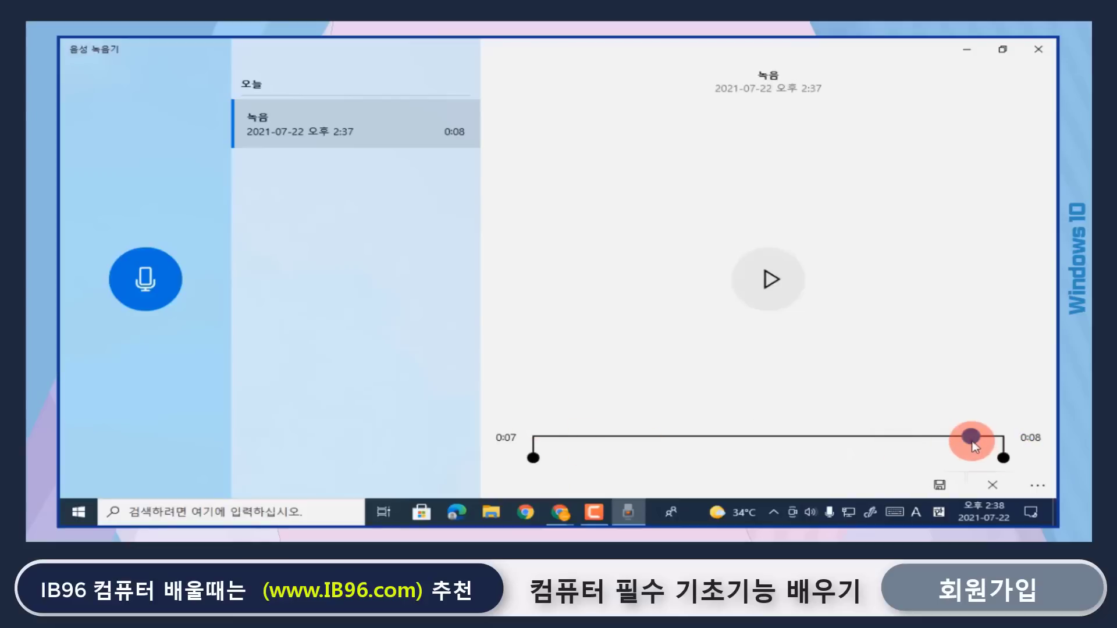
drag(973, 444, 527, 447)
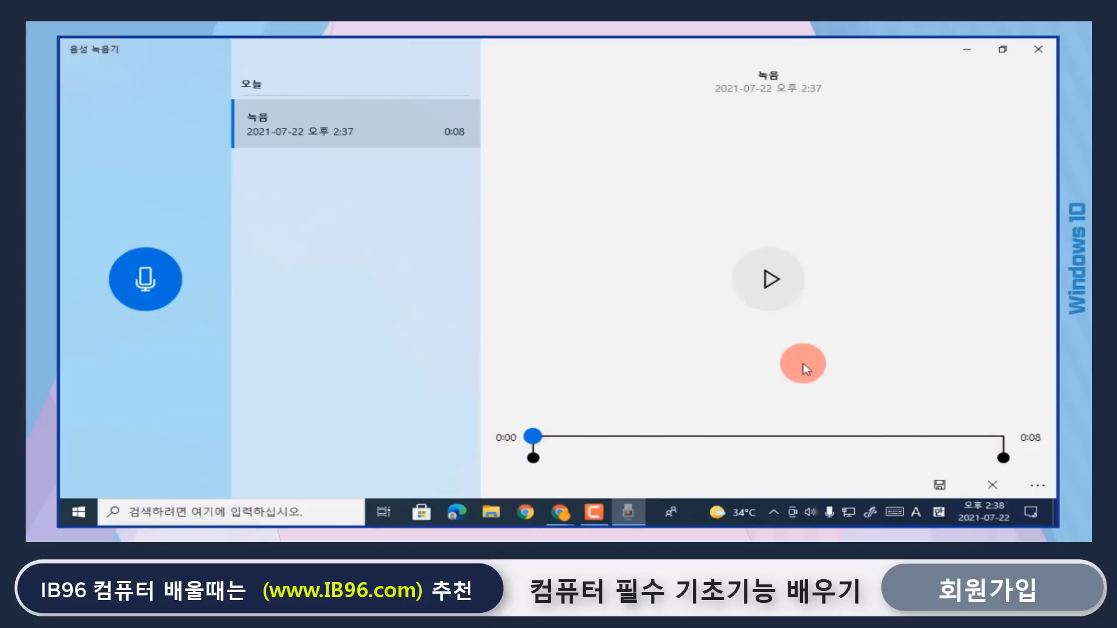
click(778, 282)
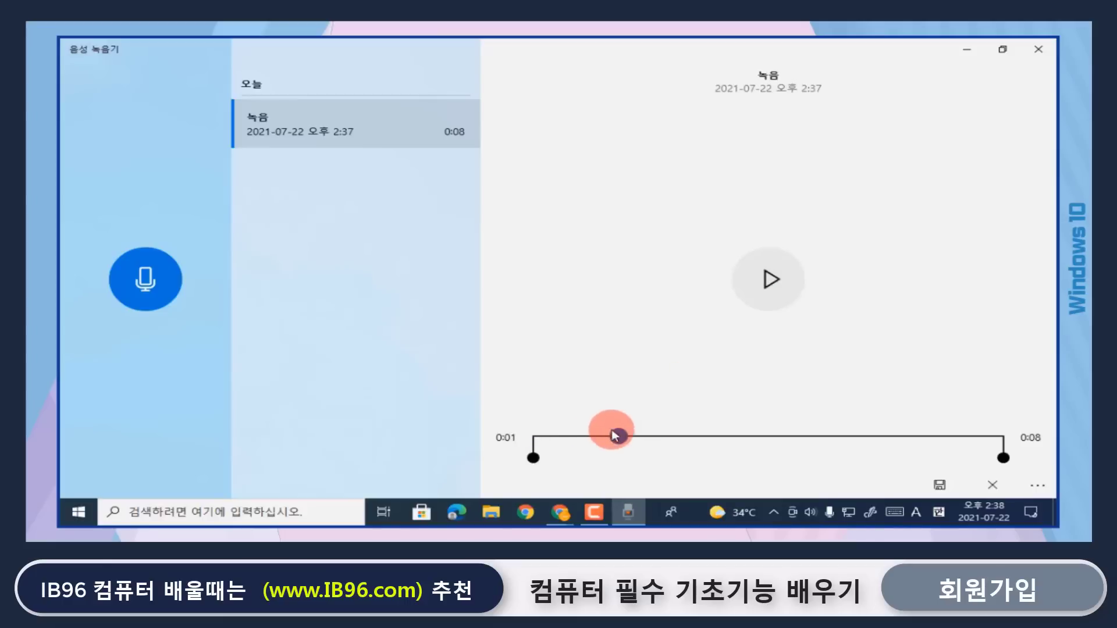
drag(615, 435, 586, 460)
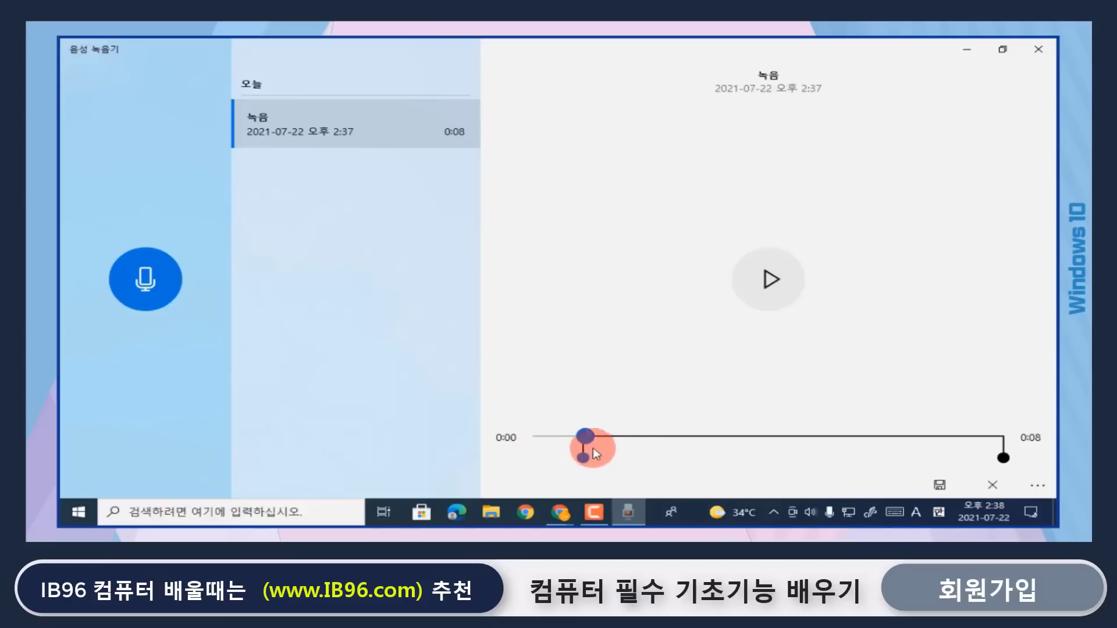
click(769, 279)
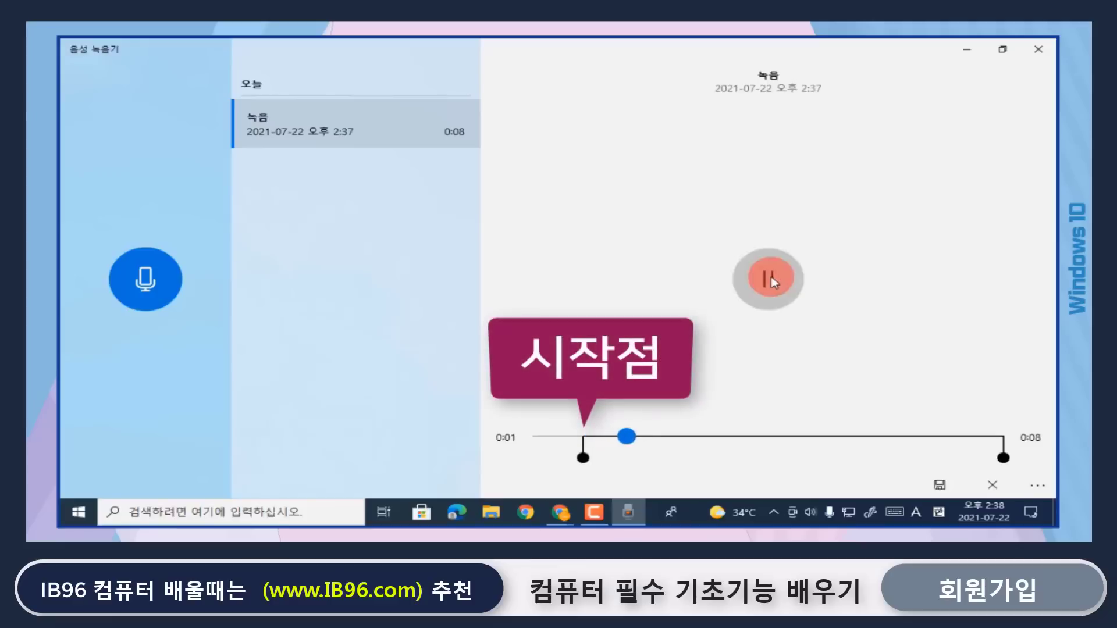
click(770, 277)
click(583, 459)
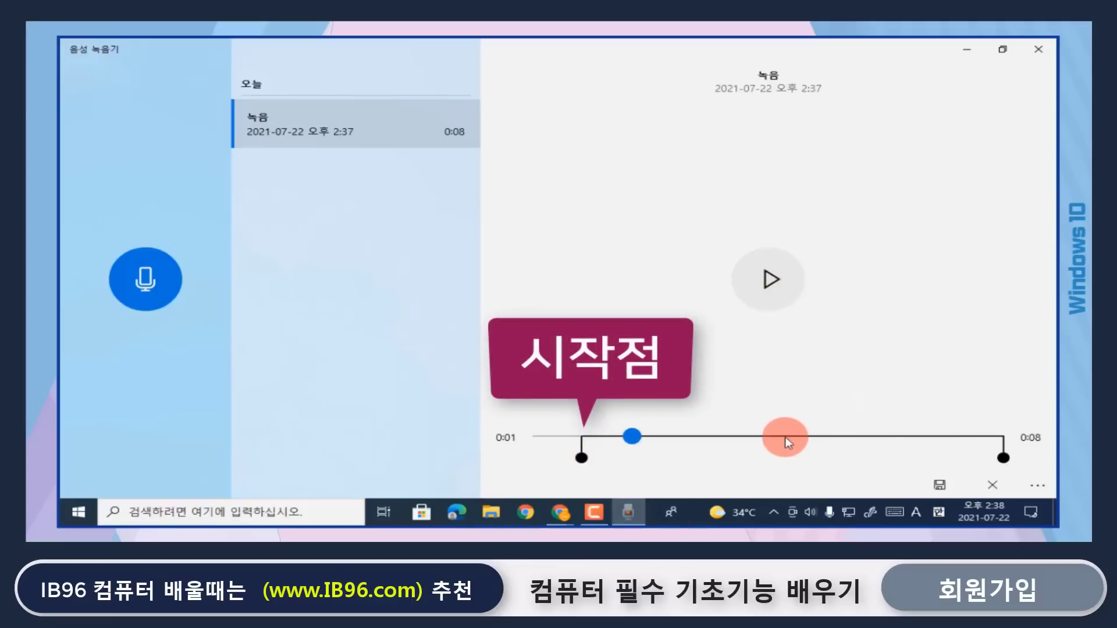
- Set the trim end point just past 0:05 and save the trimmed audio over the original recording
click(769, 279)
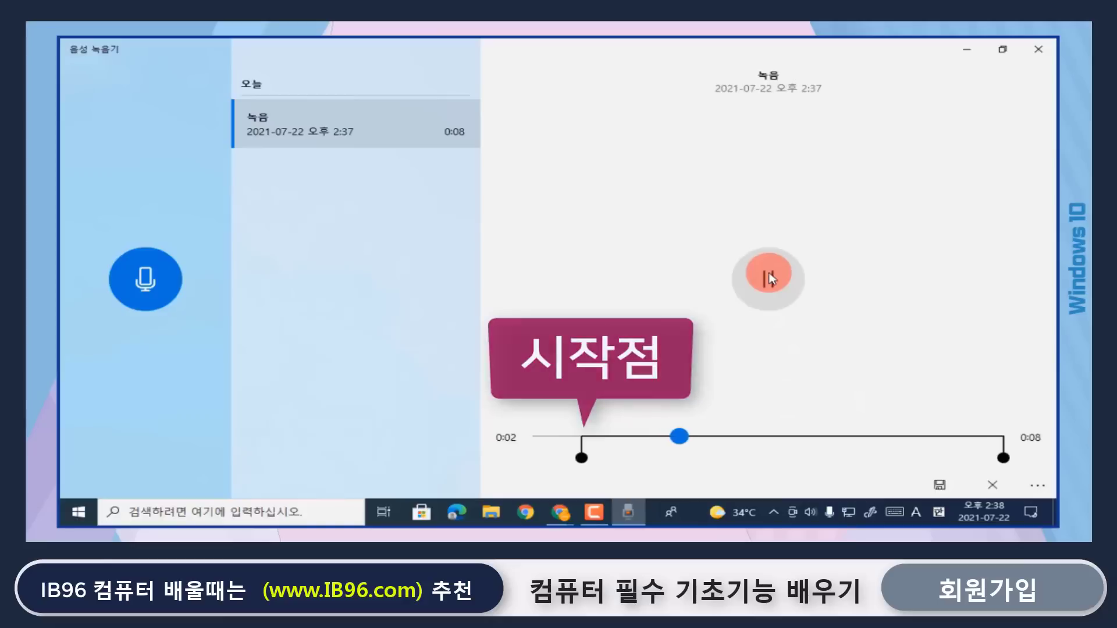
click(769, 280)
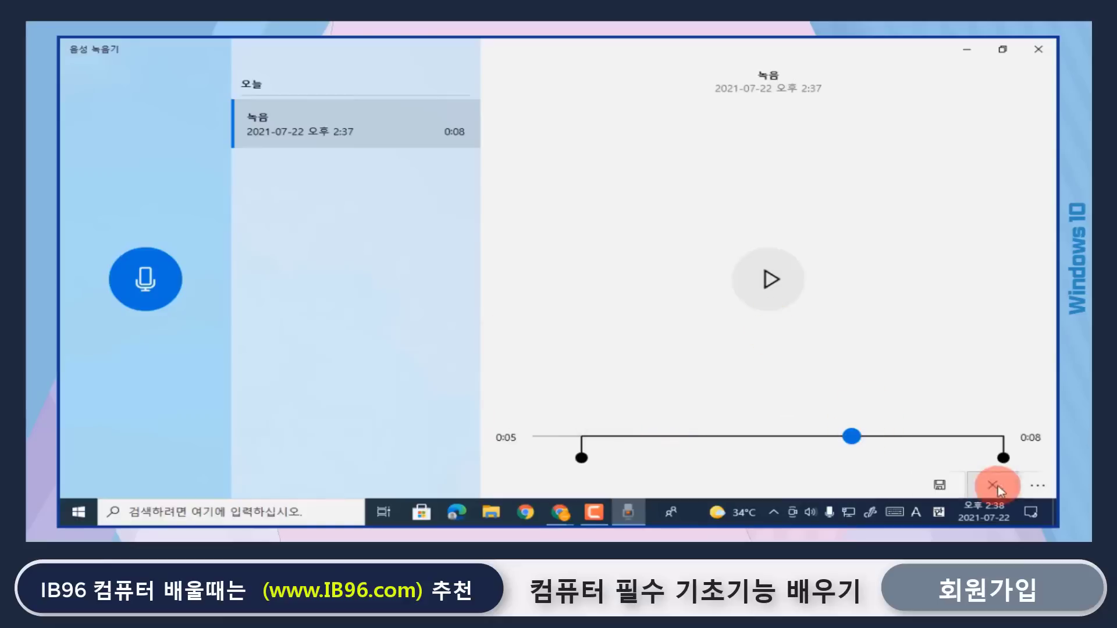
drag(1004, 457, 863, 460)
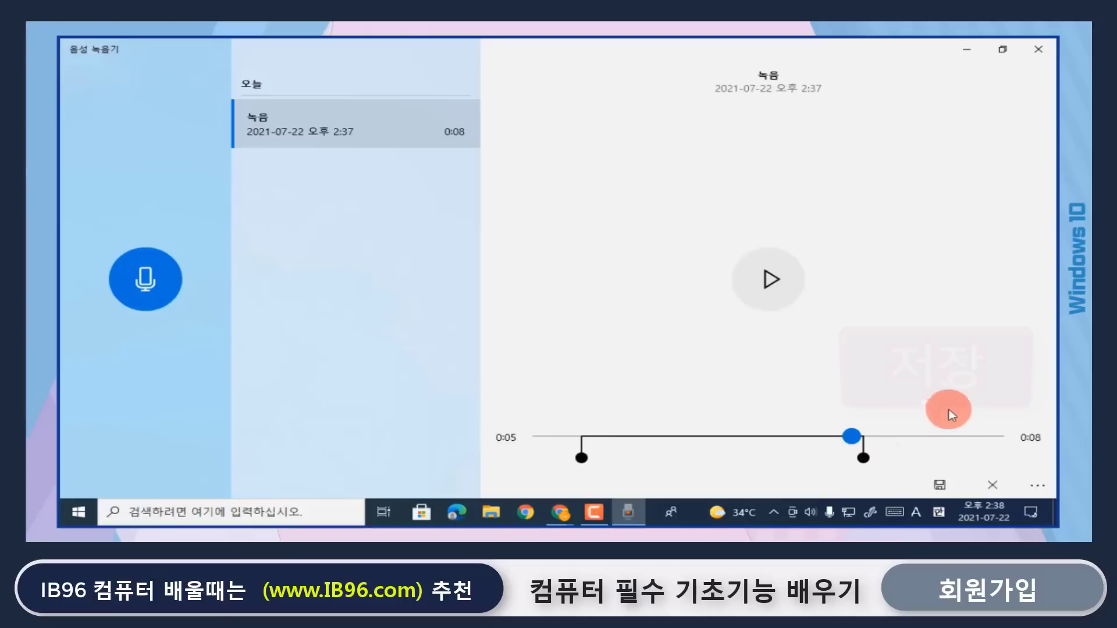
click(938, 487)
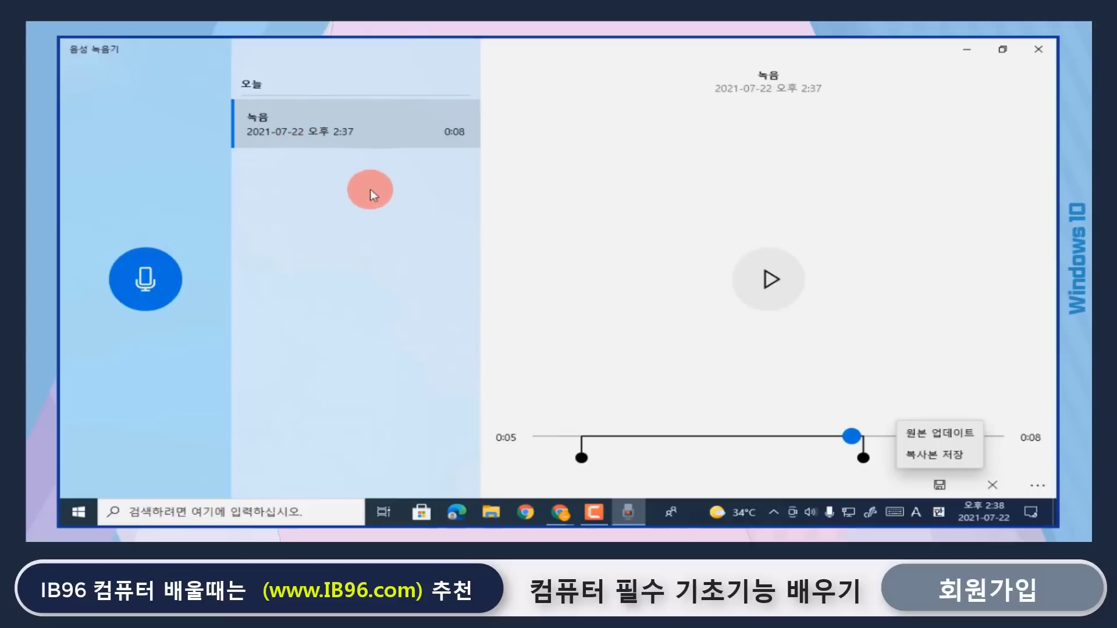
click(967, 435)
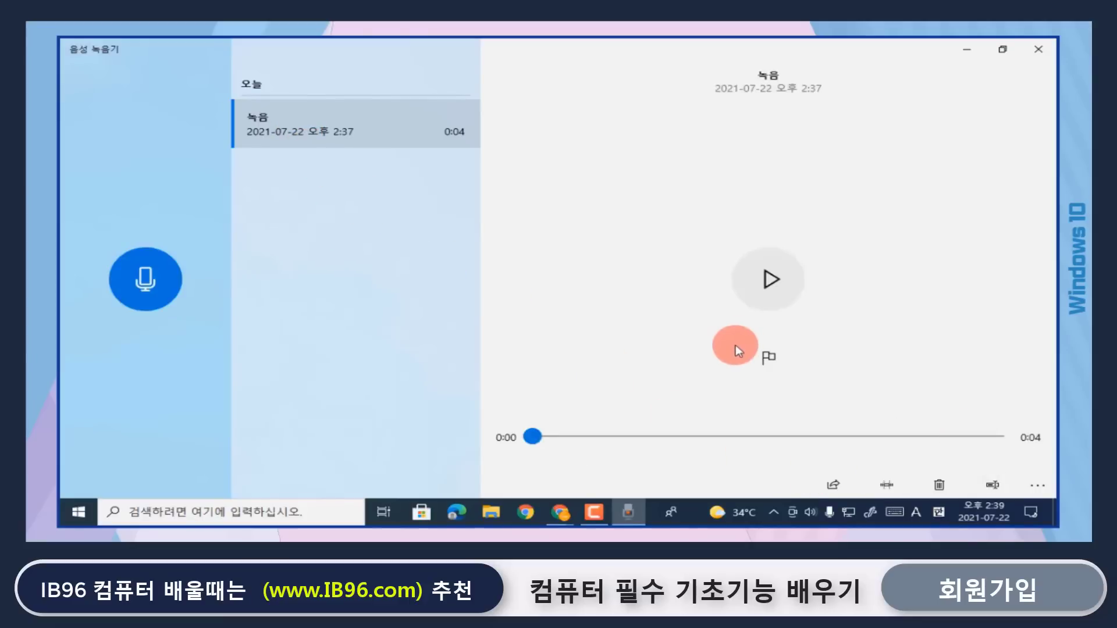
- Play back the trimmed recording and open the folder where its file is stored
click(772, 285)
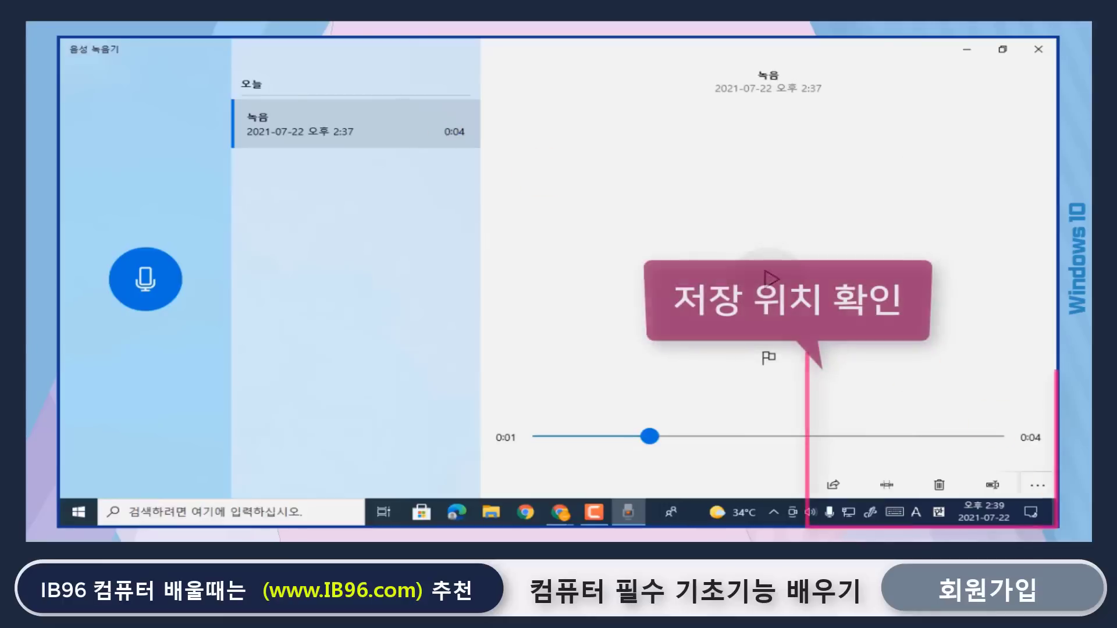
click(1034, 488)
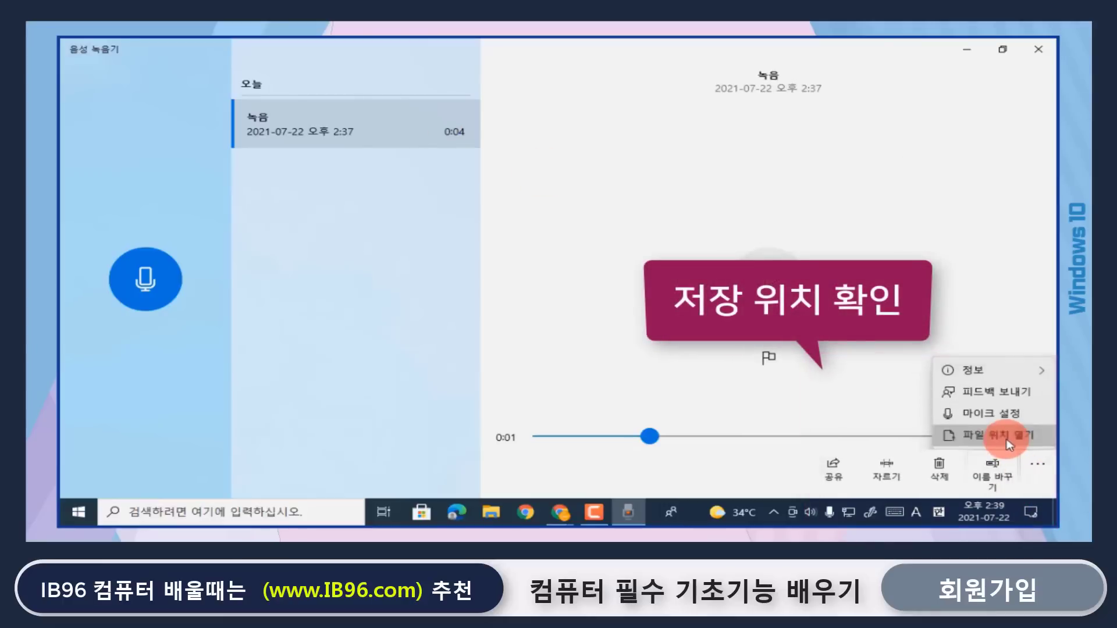
click(1007, 442)
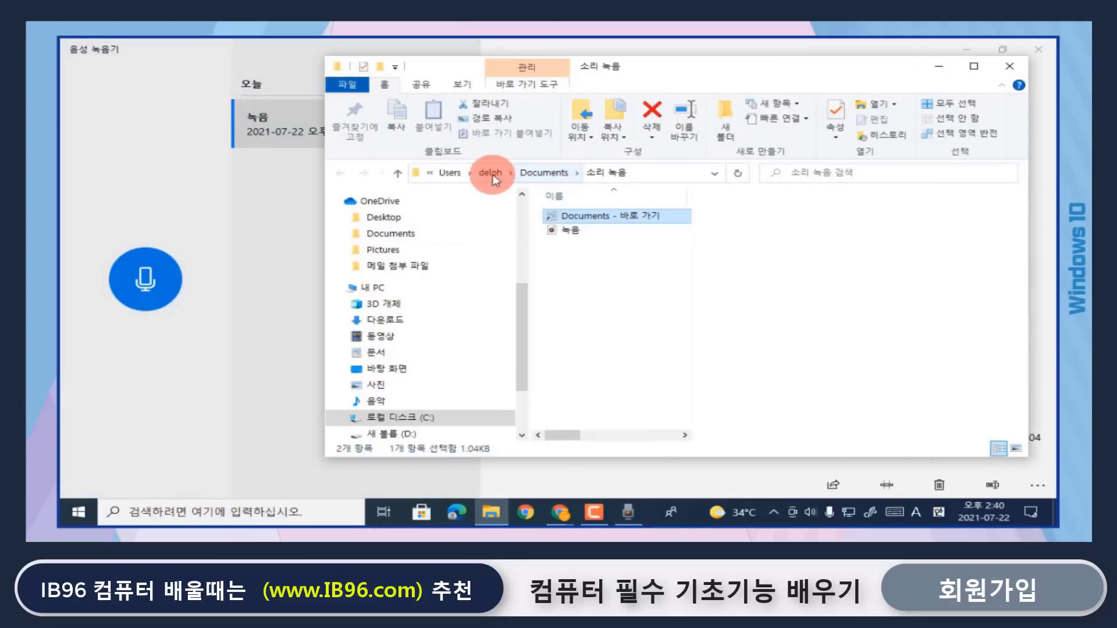
- Show the full path of the 소리 녹음 folder that holds the recording
click(416, 174)
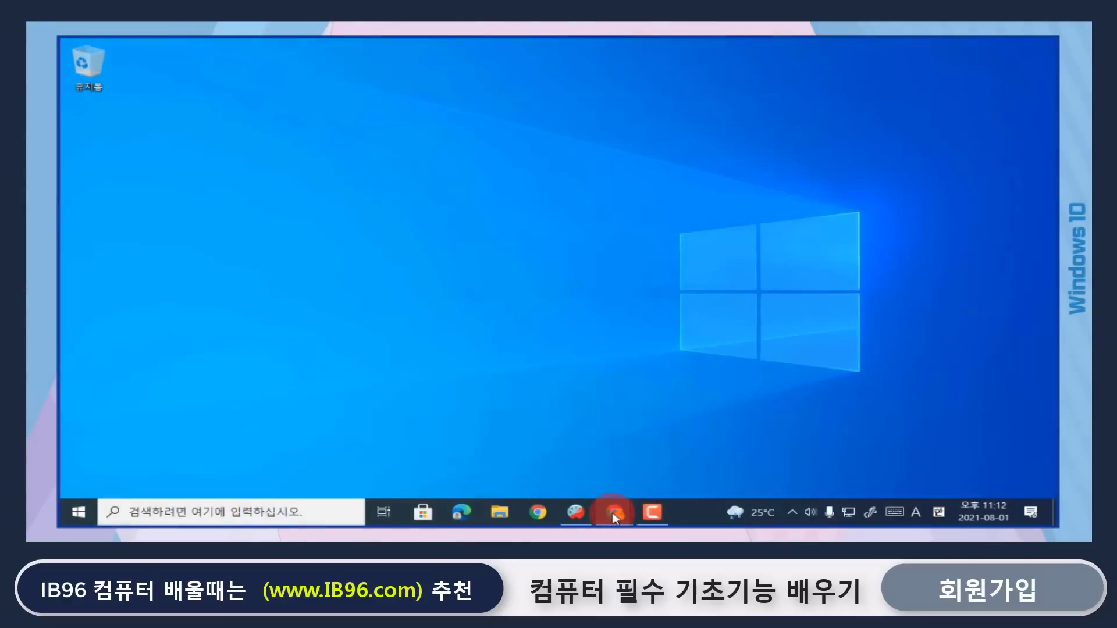
- Switch to Chrome and save the ib96.com page to 바탕 화면 as IB96 아이비컴퓨터교육닷컴 in the 웹페이지, 전부 format
click(615, 512)
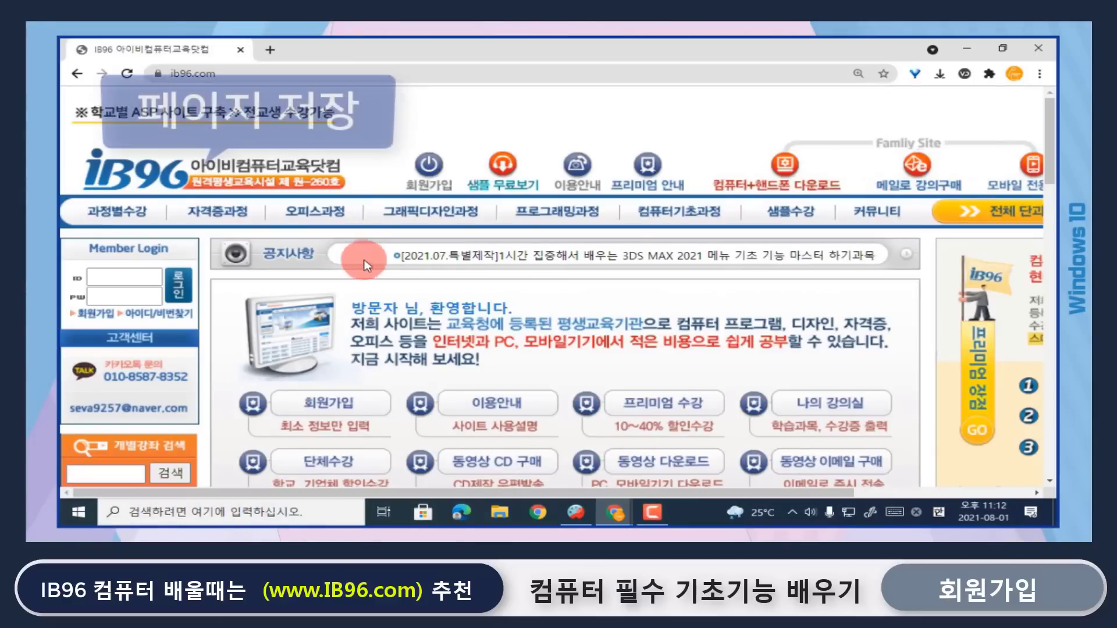
right_click(579, 98)
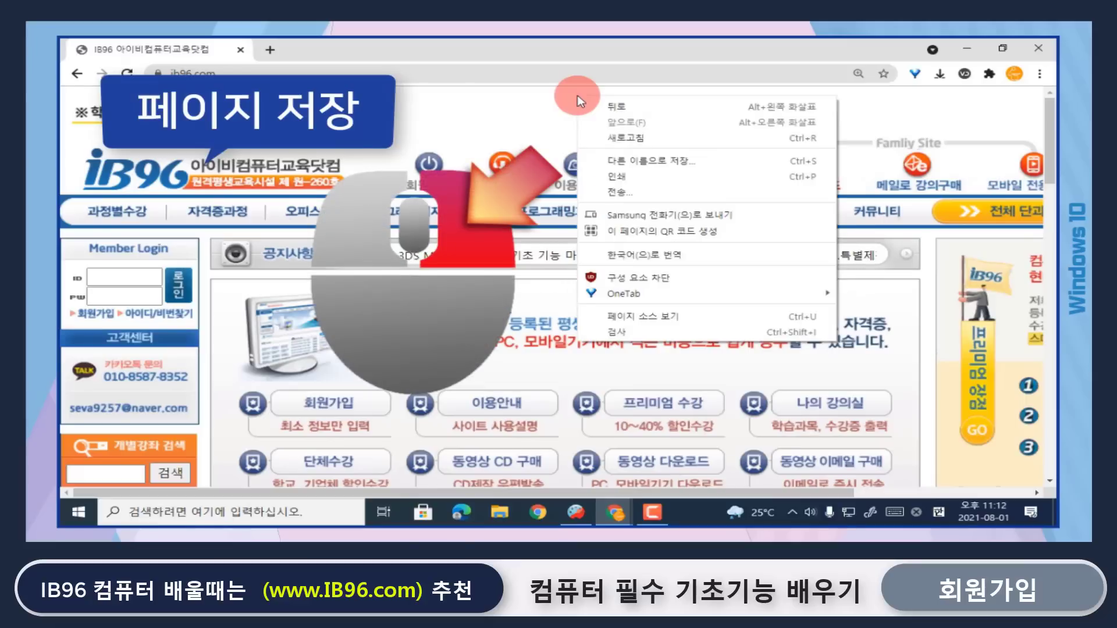
click(670, 159)
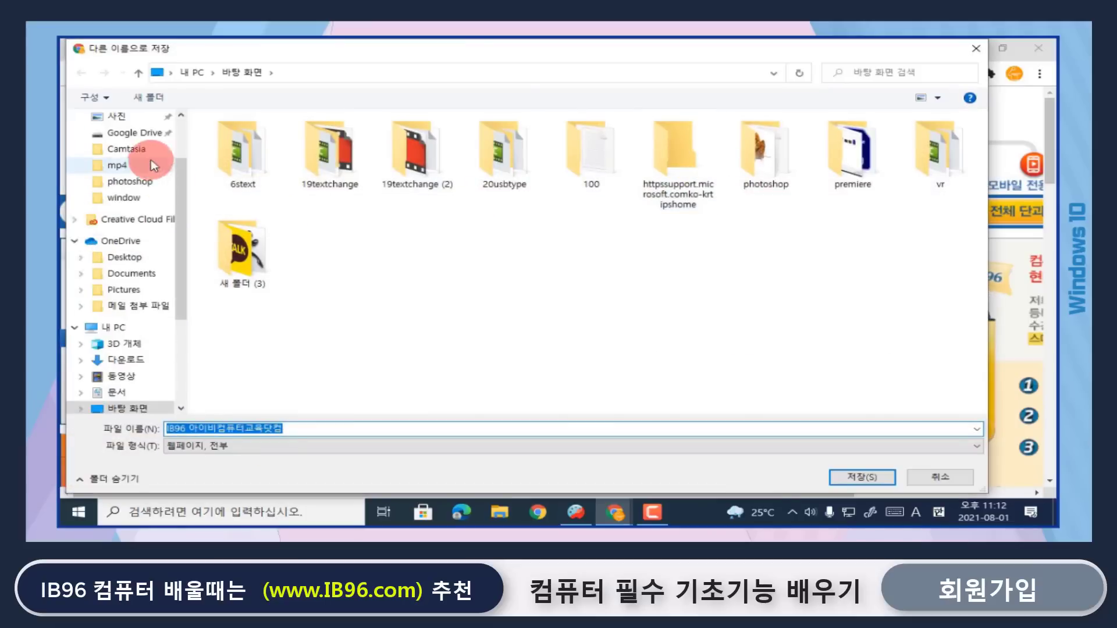
click(274, 446)
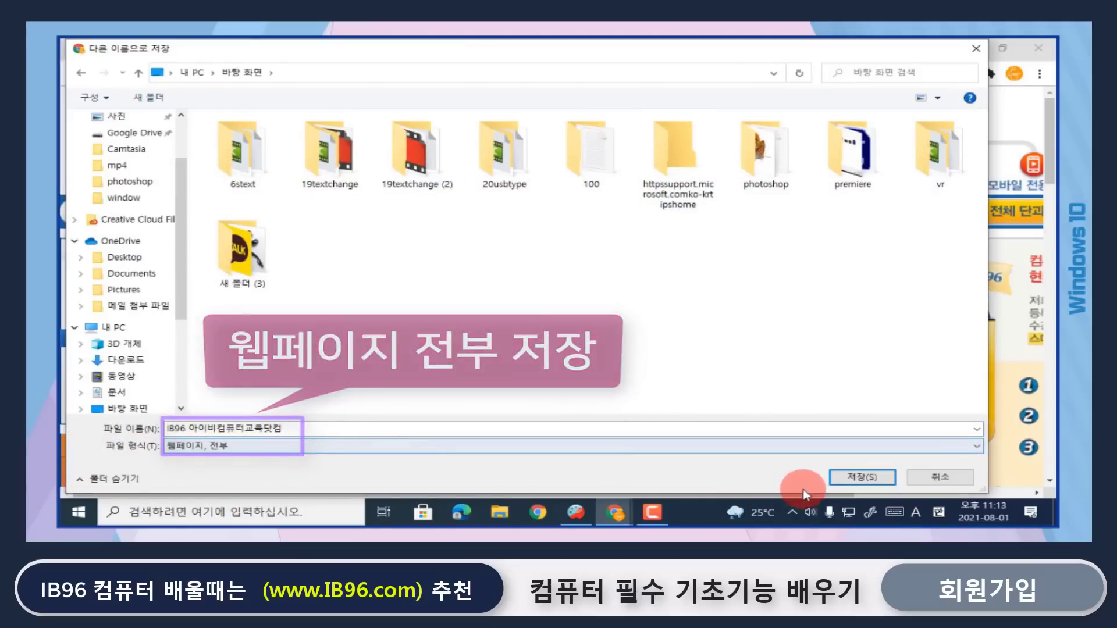
click(860, 476)
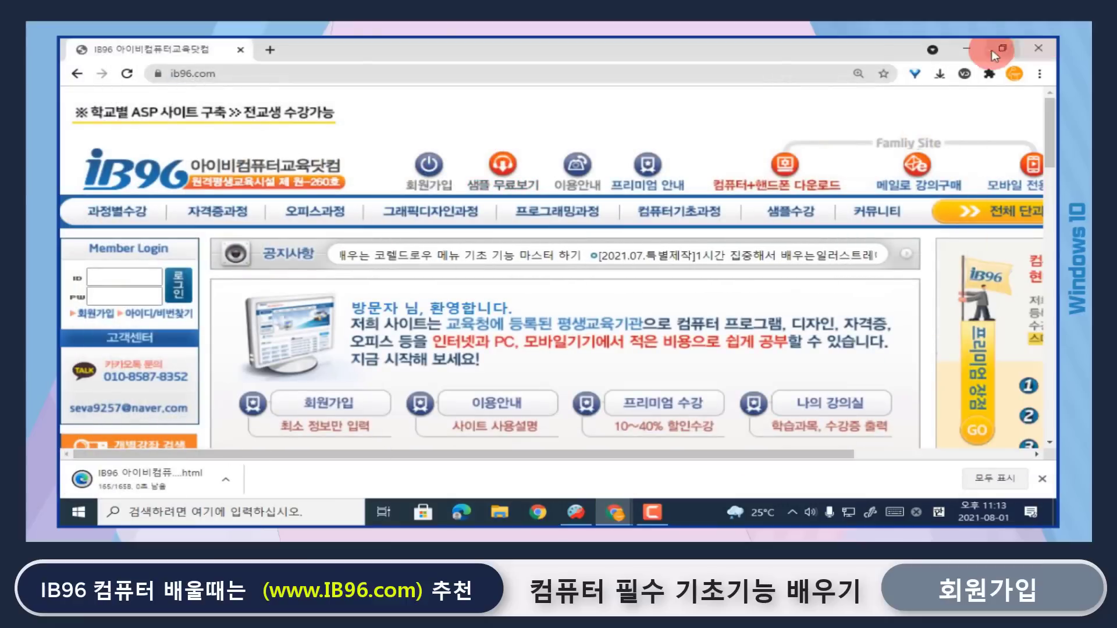
click(966, 48)
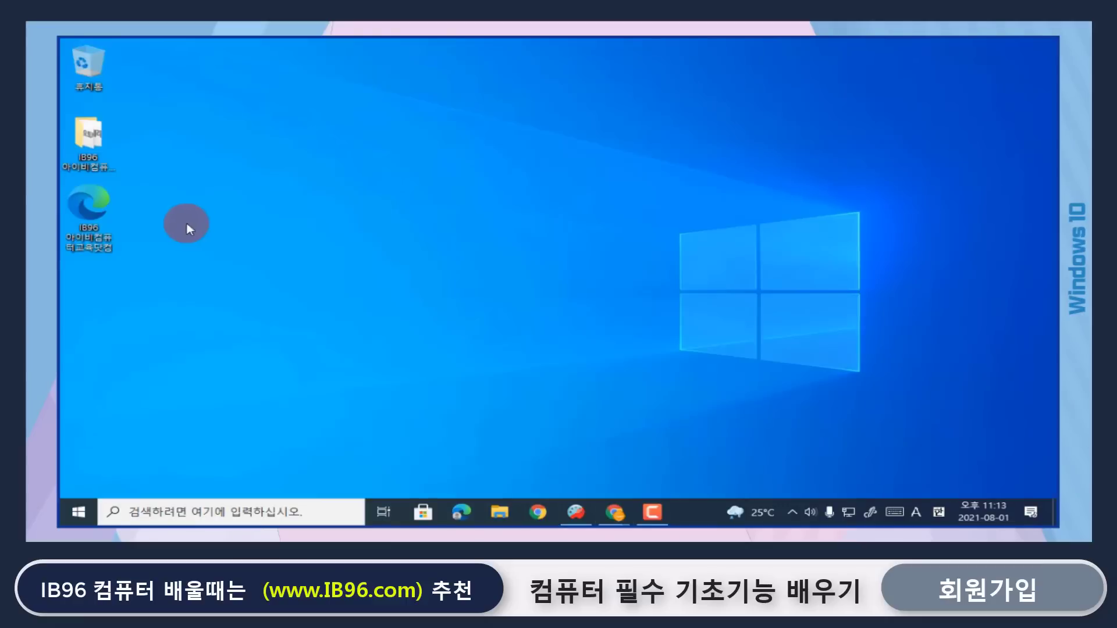
- Open the saved page's _files folder on the desktop, look through the page's images, and close the folder
click(104, 220)
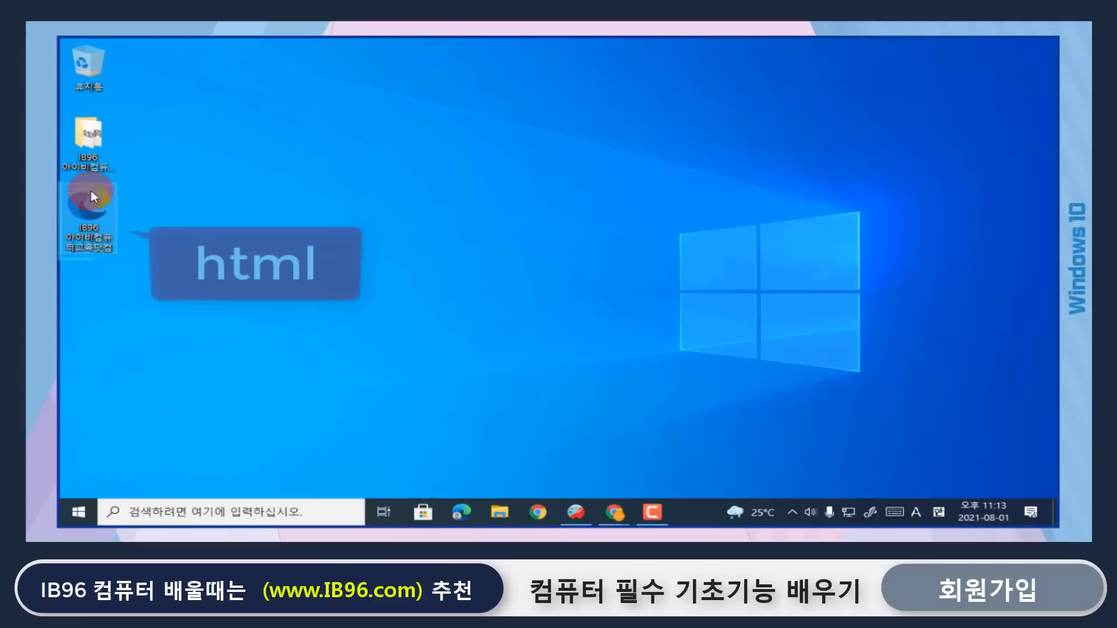
double_click(93, 136)
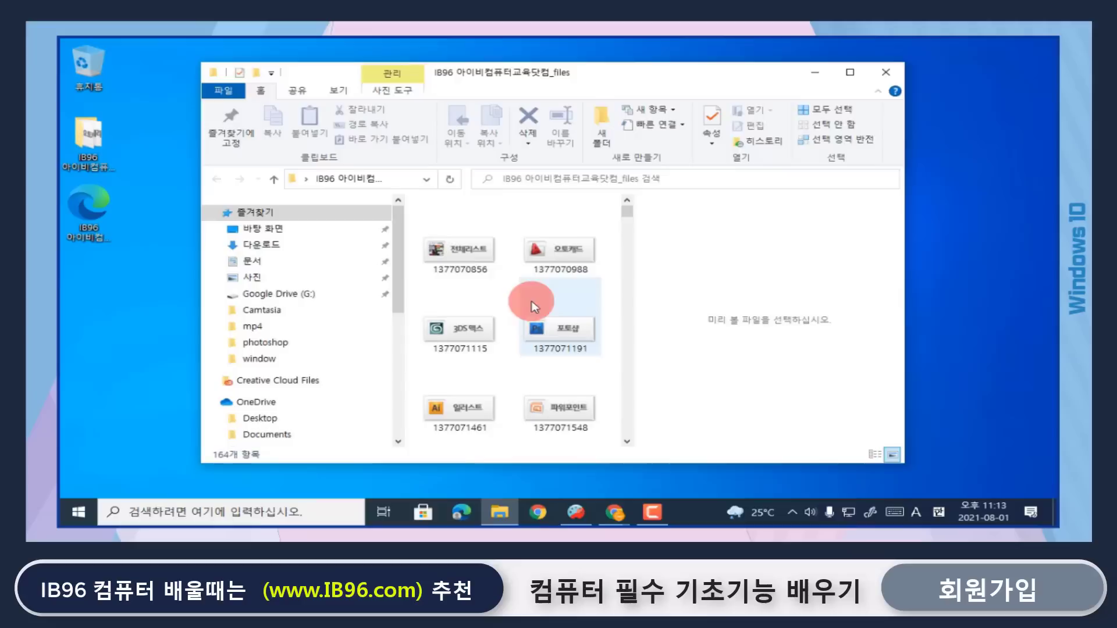
click(530, 267)
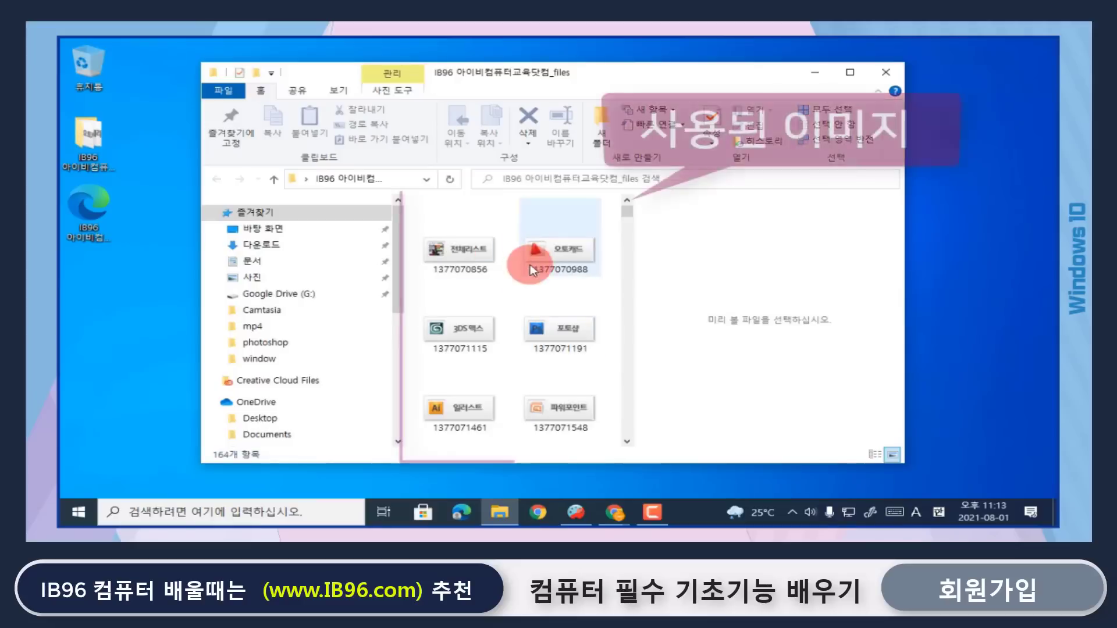
scroll(531, 269, down, 10)
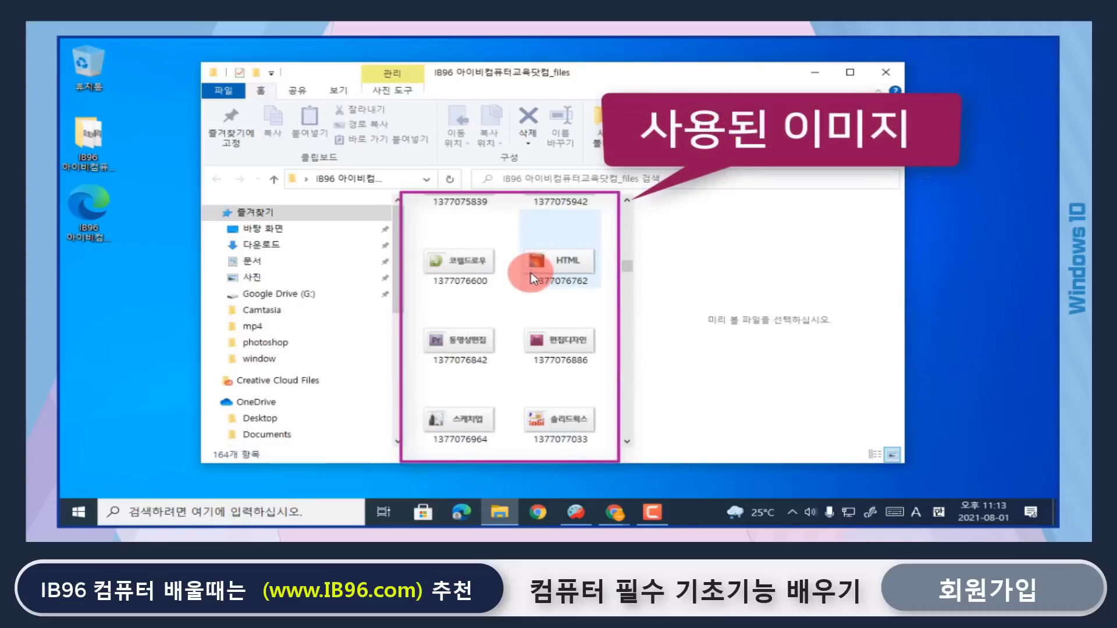
scroll(531, 276, down, 10)
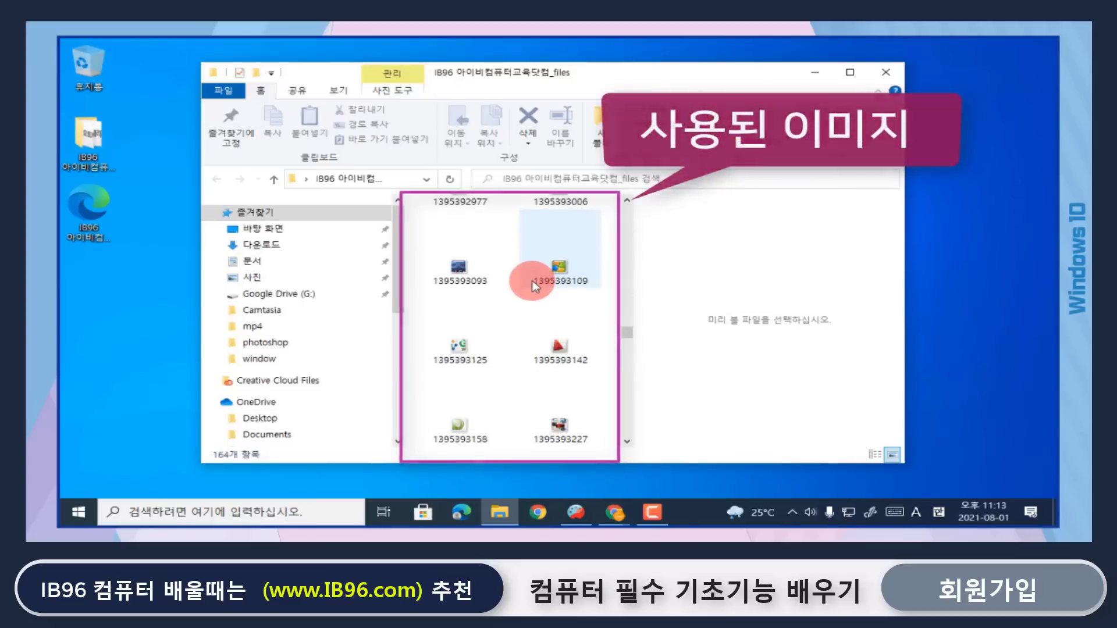
scroll(531, 276, down, 5)
click(886, 72)
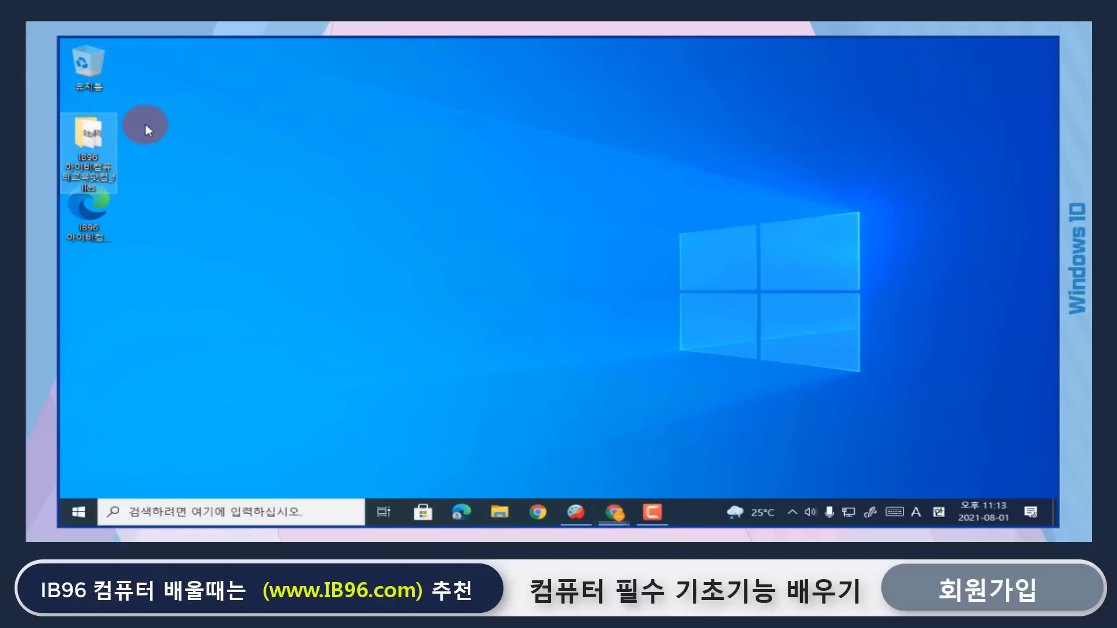
- Open the saved HTML page from the desktop and look through it alongside its companion folder
drag(144, 117, 90, 214)
drag(93, 139, 129, 125)
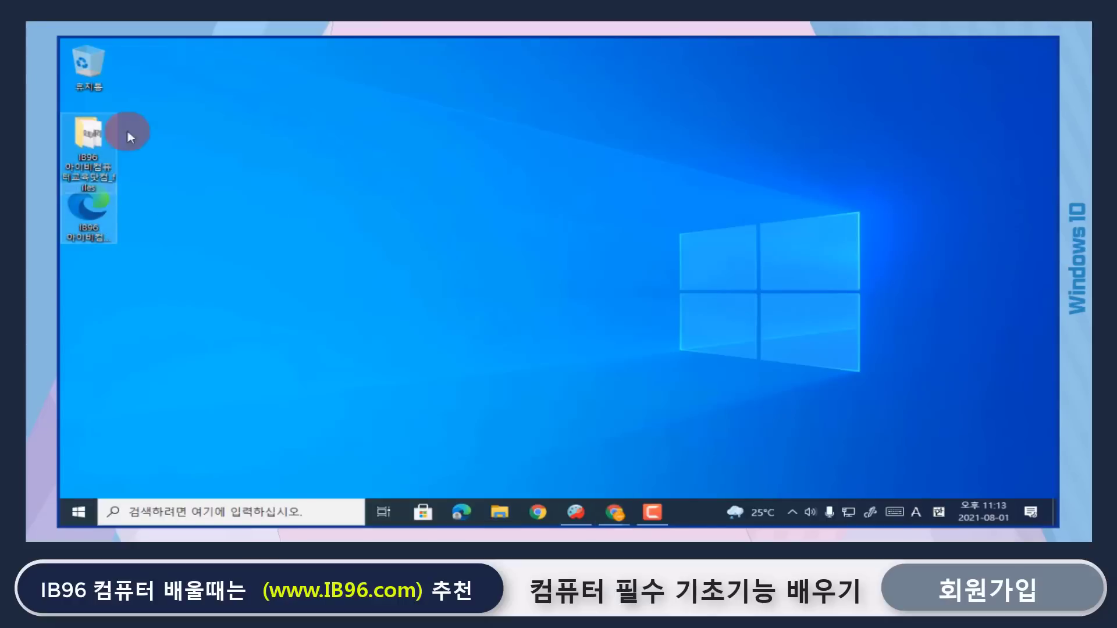
click(129, 124)
double_click(90, 213)
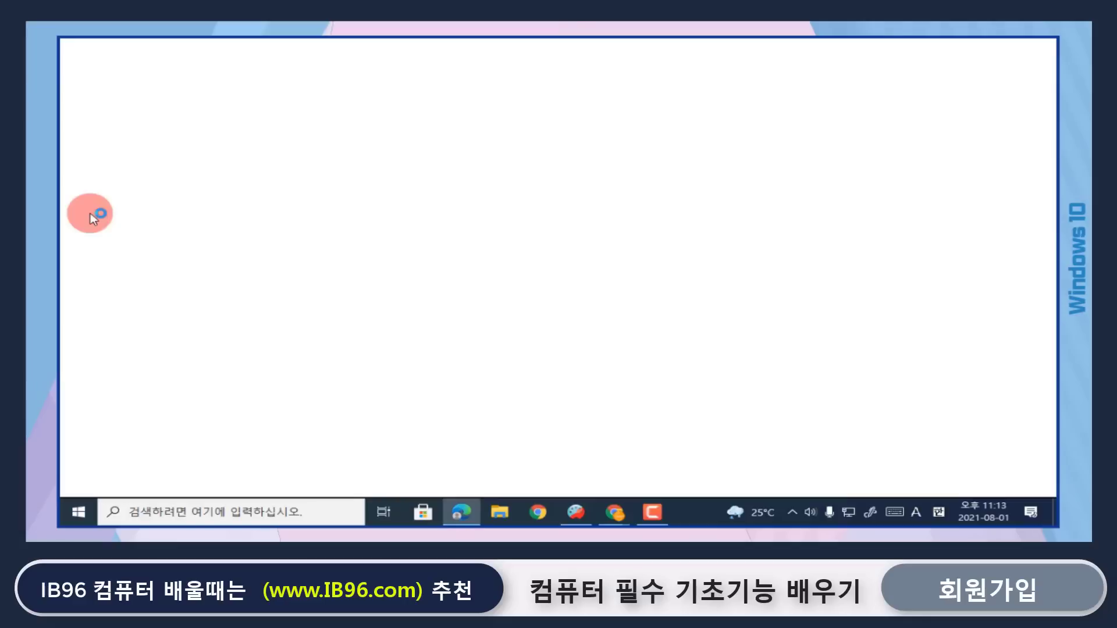
scroll(622, 278, down, 4)
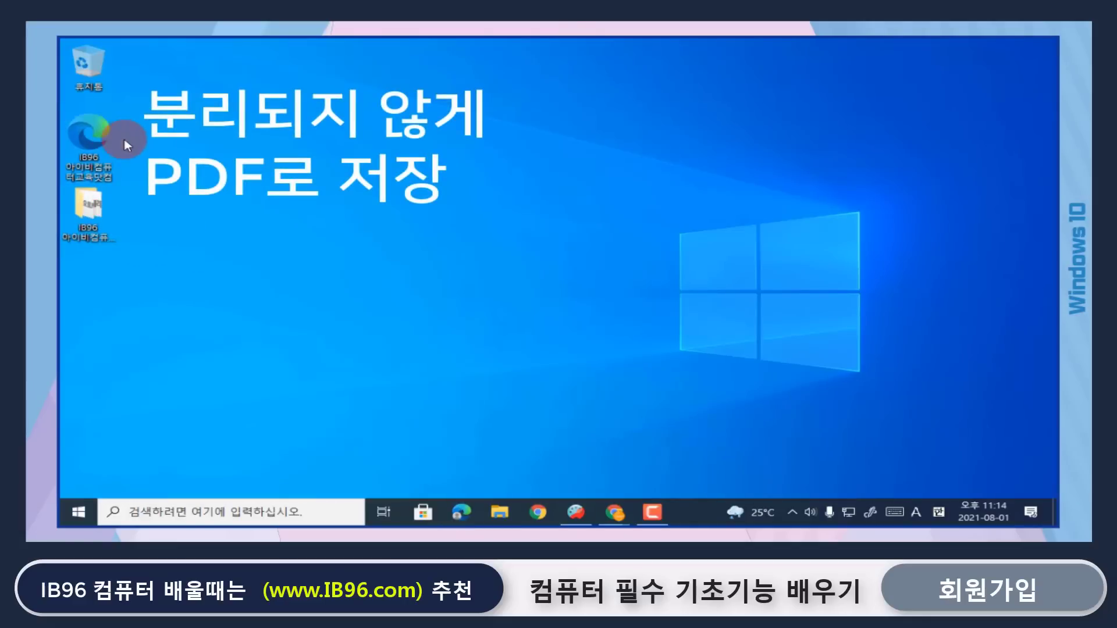
click(90, 220)
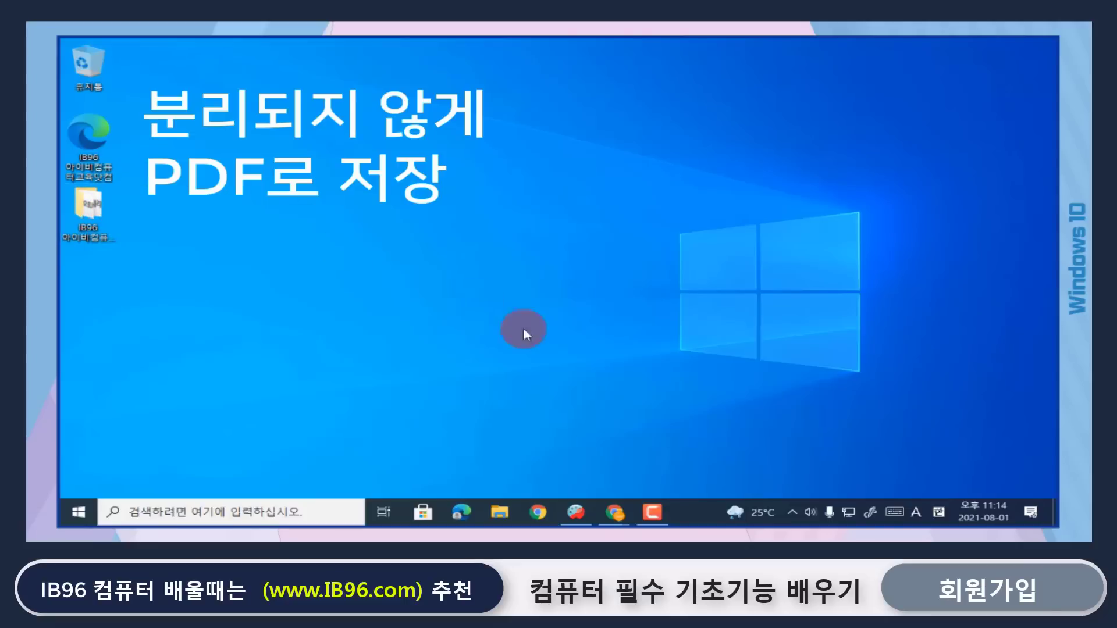
- Switch back to Chrome, start printing the ib96.com page, and look through the preview pages
click(614, 512)
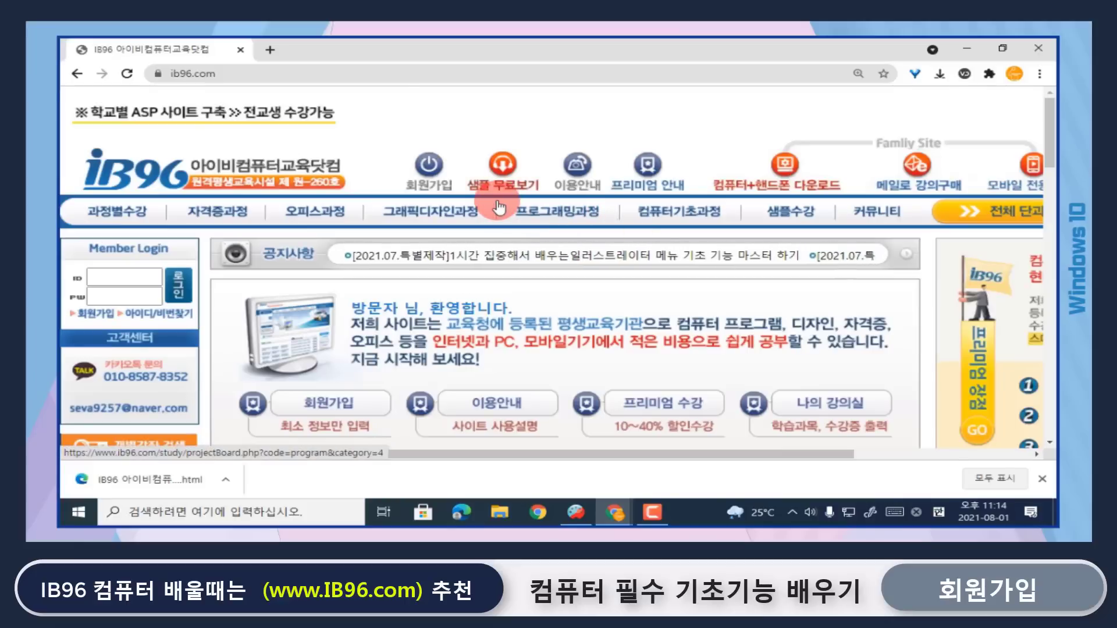
right_click(522, 97)
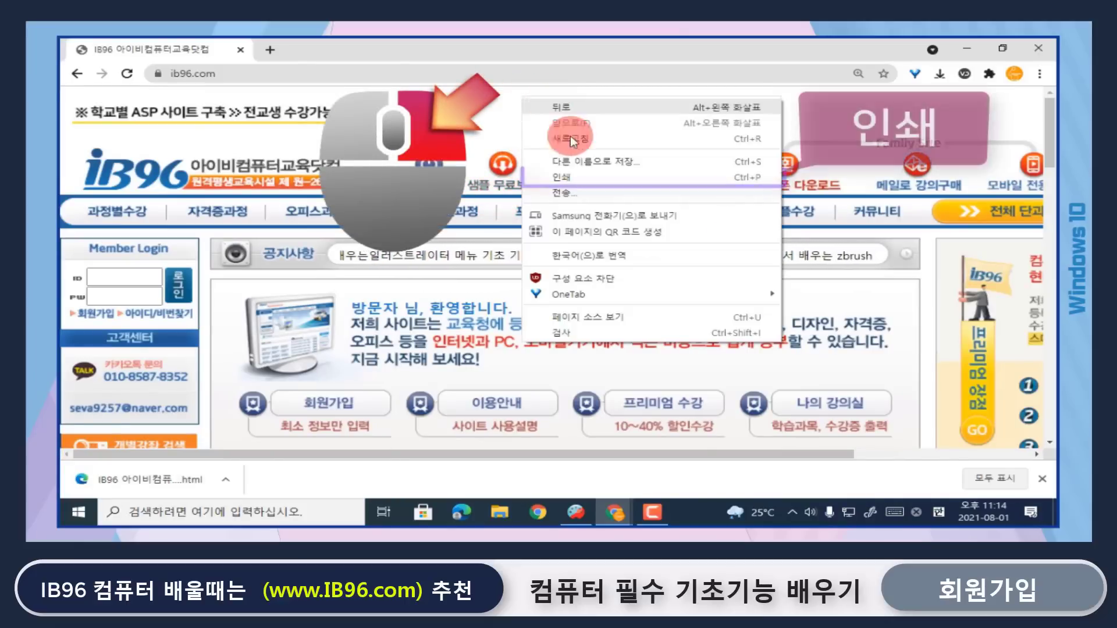
click(588, 179)
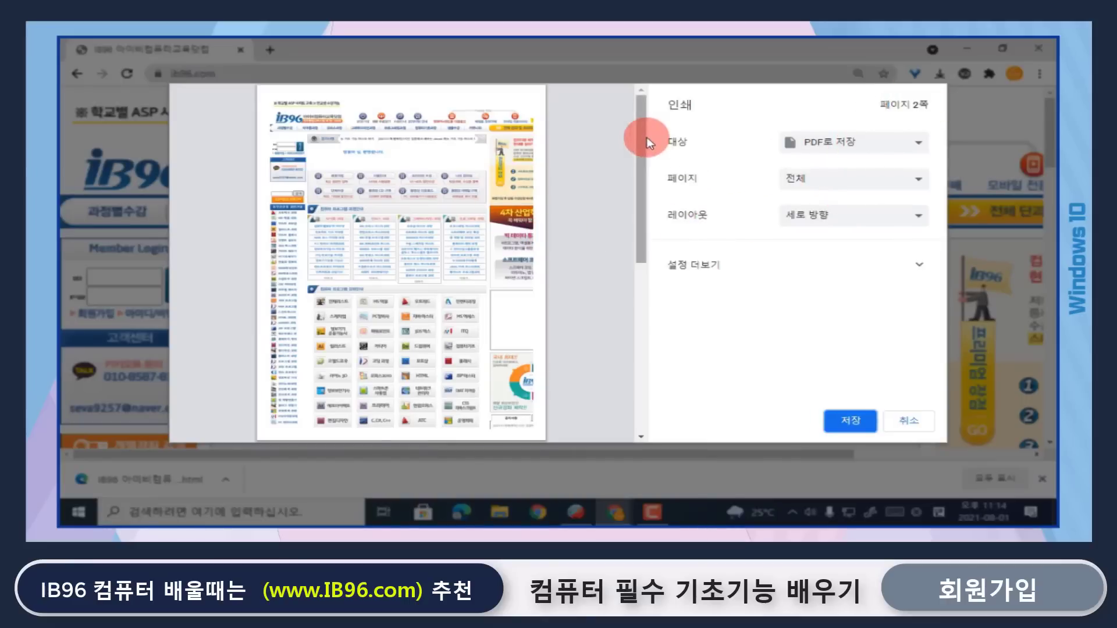
drag(640, 117, 641, 268)
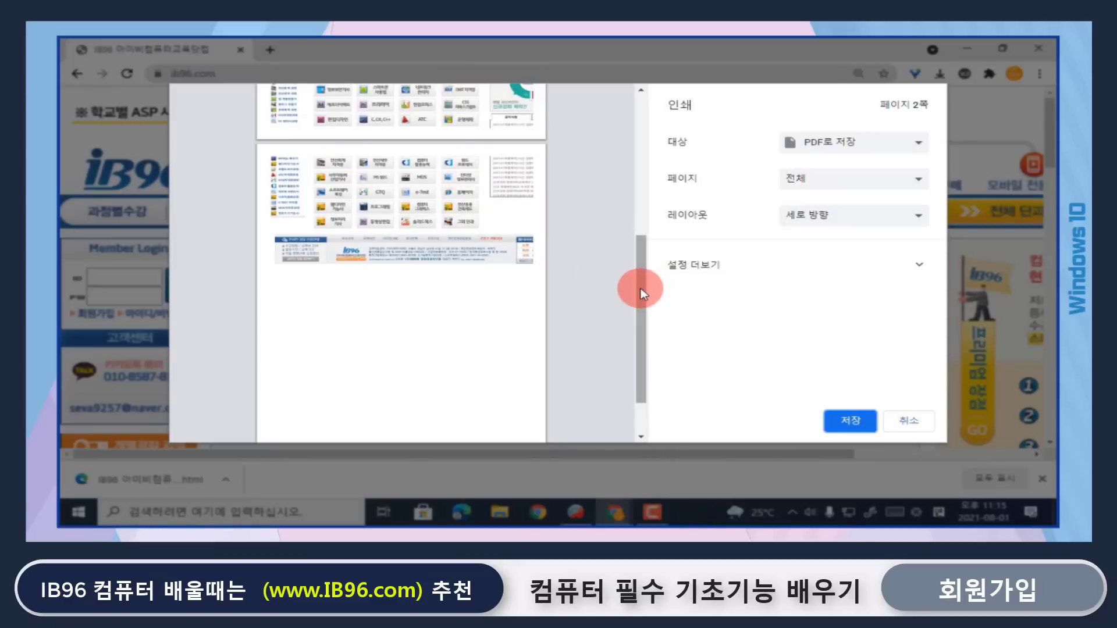
drag(642, 292, 644, 123)
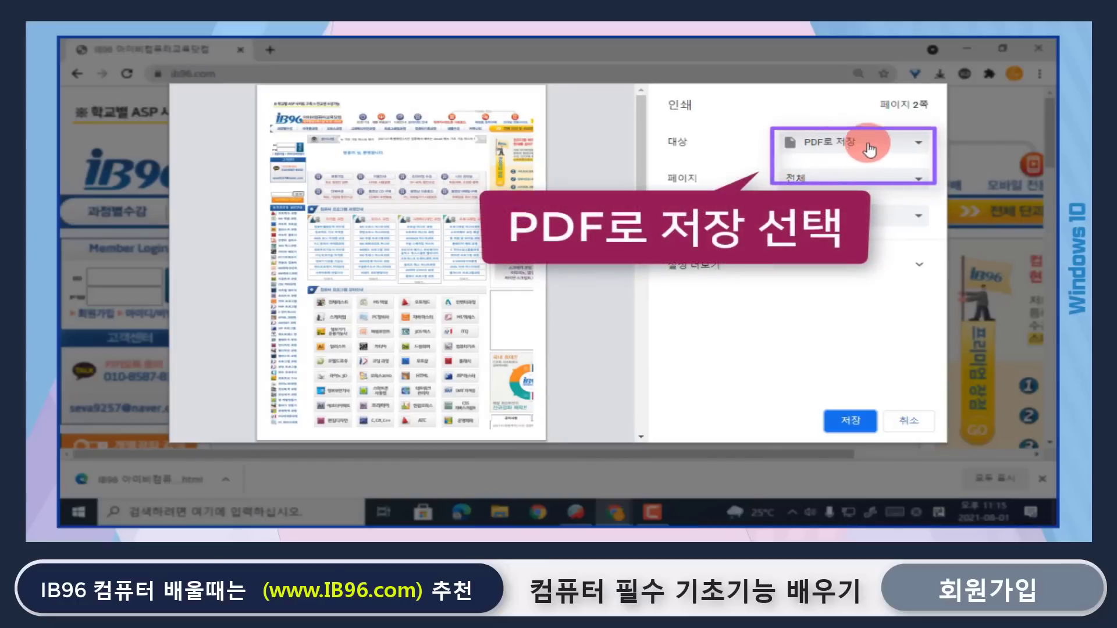
- Keep PDF로 저장 as the print destination and save the page to 바탕 화면 as IB96 아이비컴퓨터교육닷컴
click(918, 146)
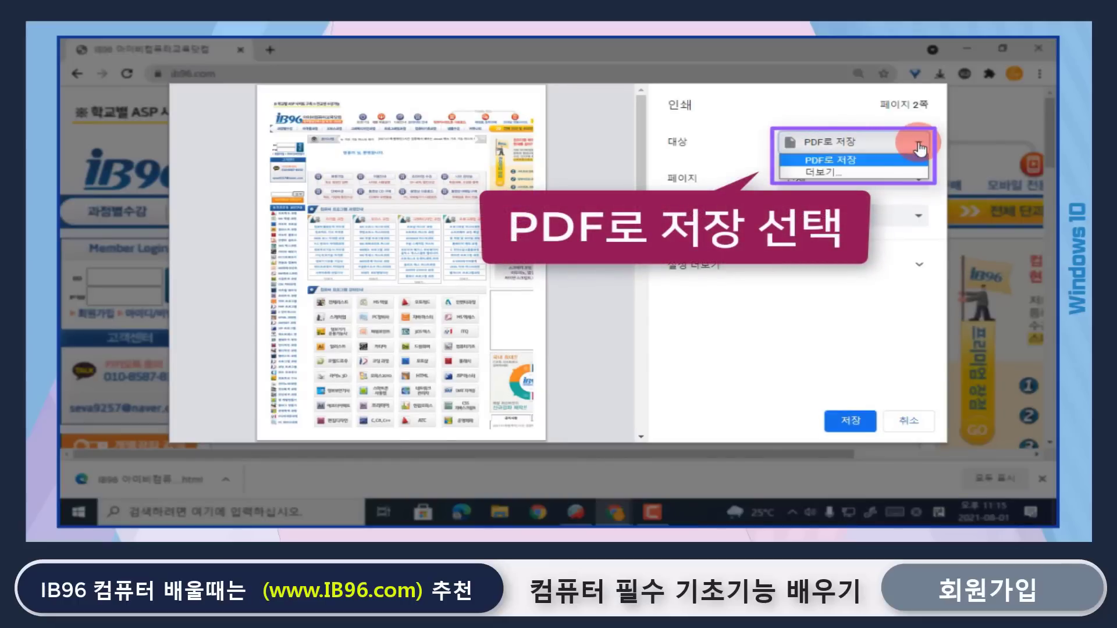
click(918, 149)
click(918, 148)
click(836, 143)
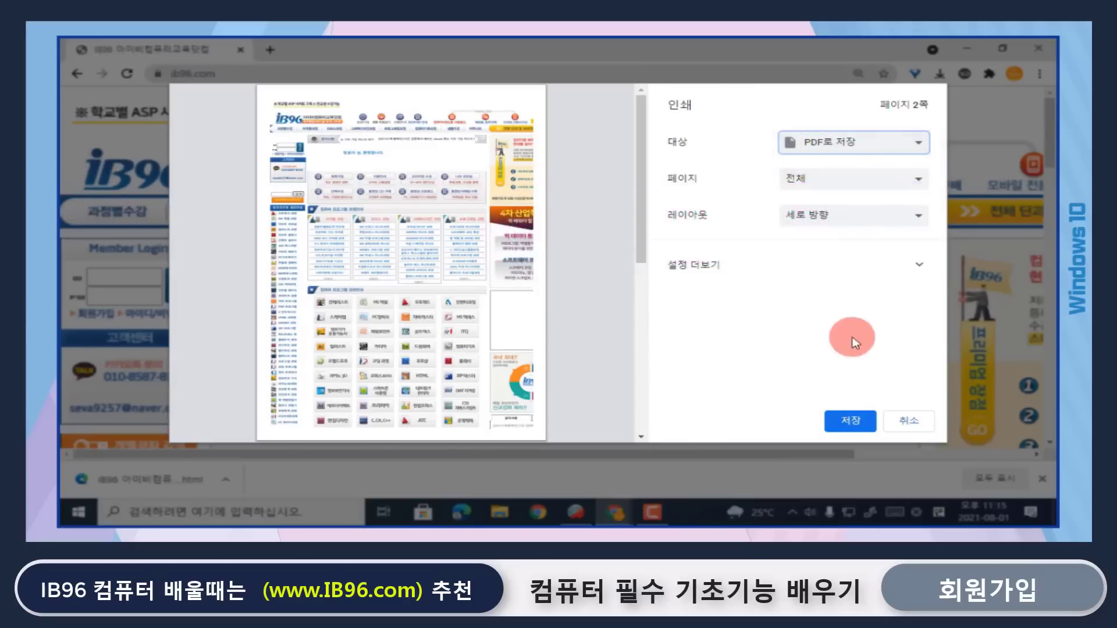
click(855, 429)
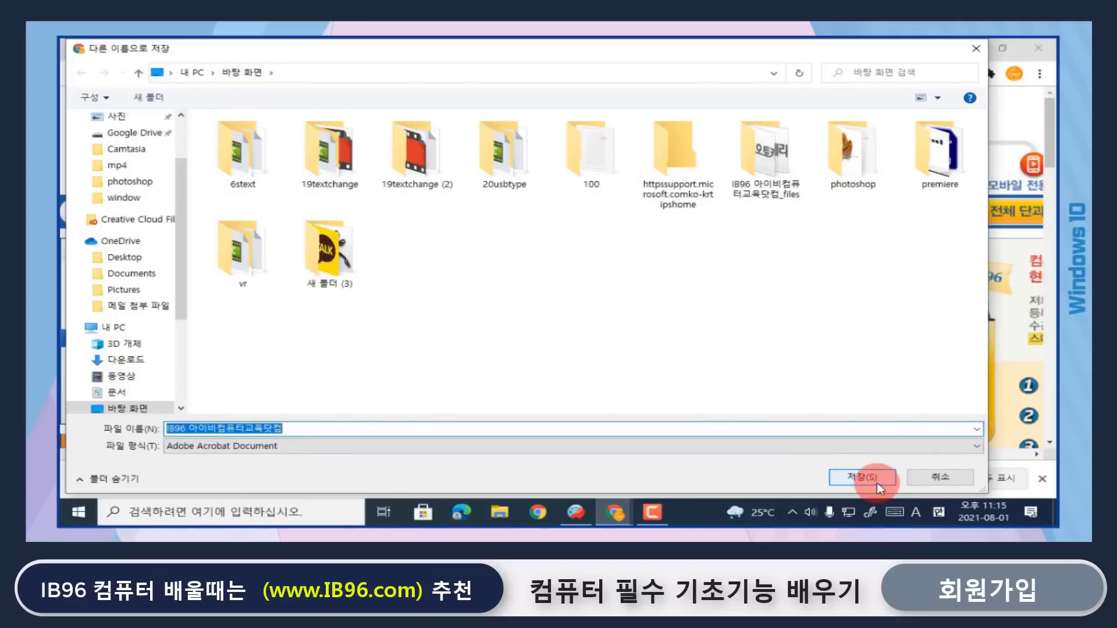
click(861, 477)
- Send the saved HTML page and its _files folder to the recycle bin and move the PDF directly beneath it
click(100, 294)
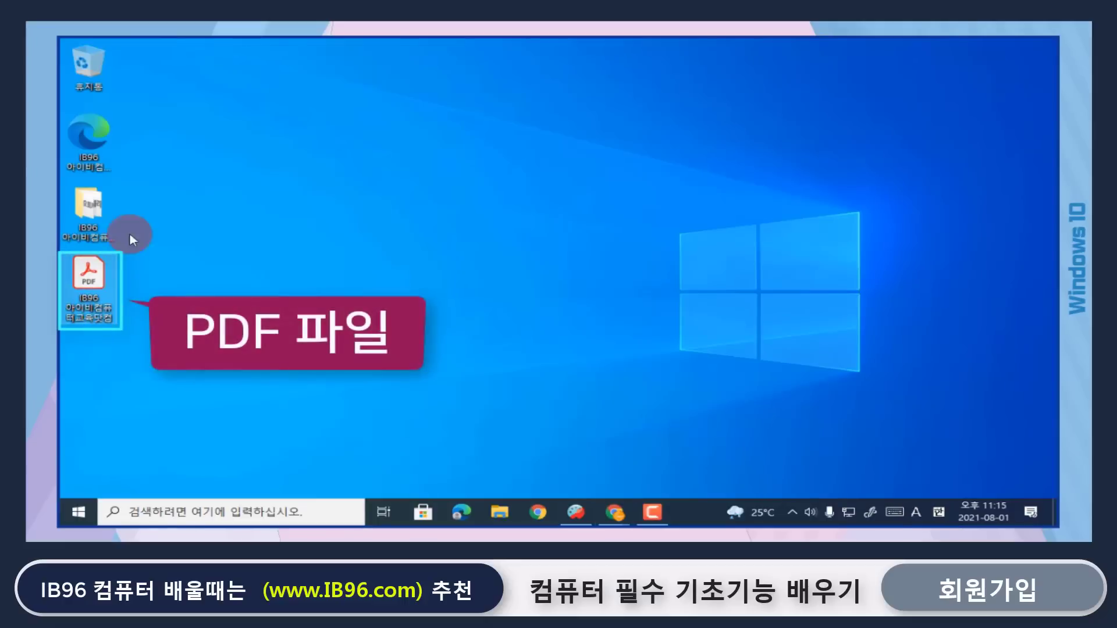
drag(136, 234, 86, 66)
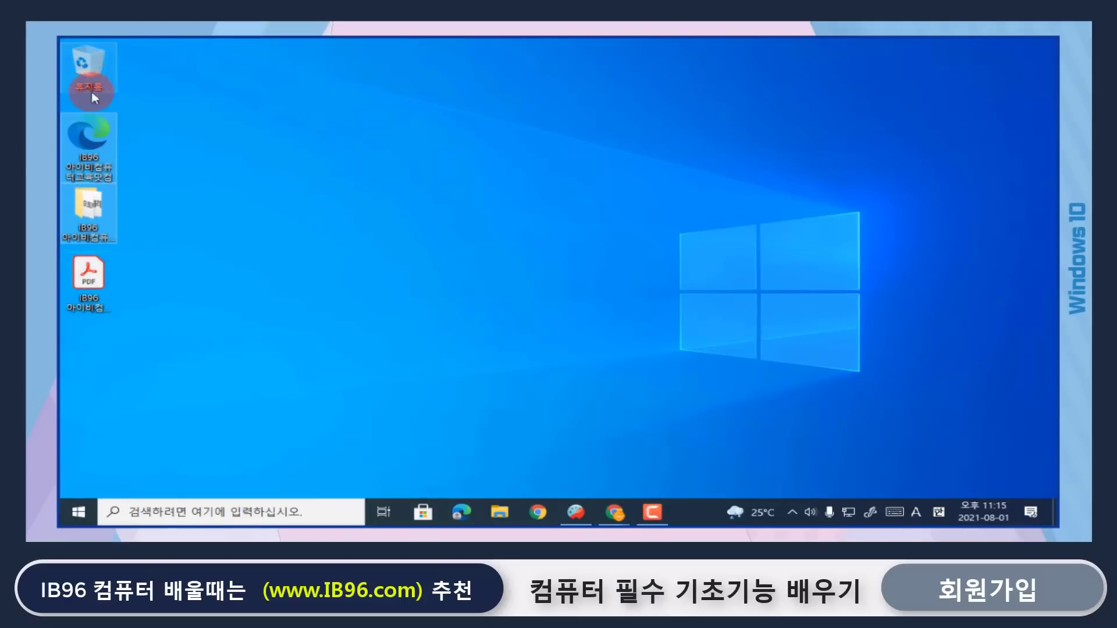
drag(104, 273, 106, 139)
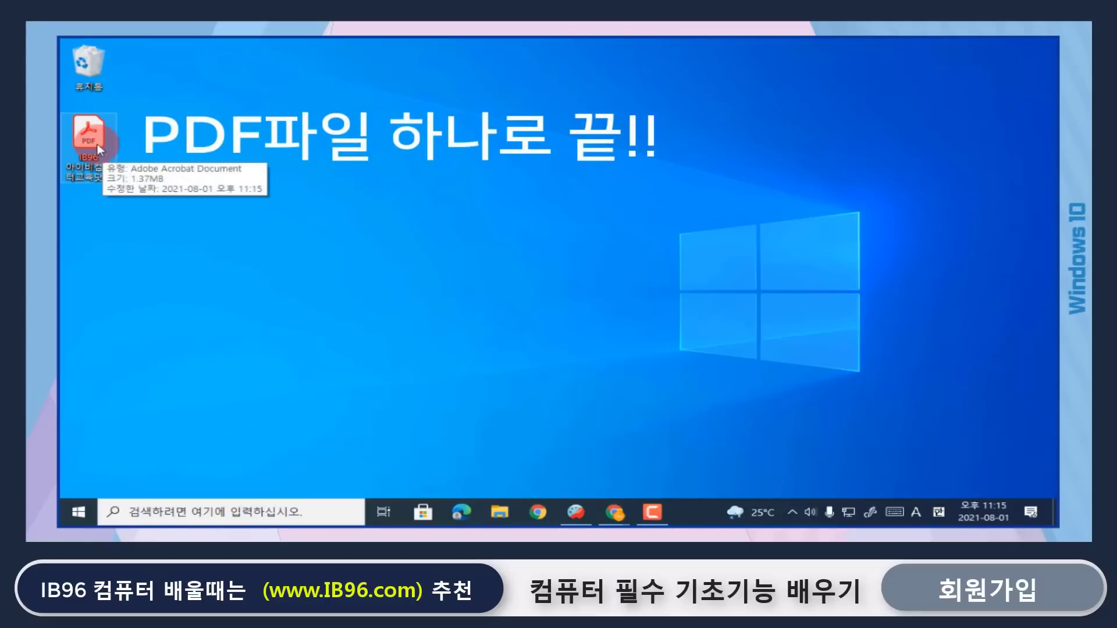
- Open the saved PDF from the desktop in Adobe Acrobat, look through its contents, and close it
double_click(96, 143)
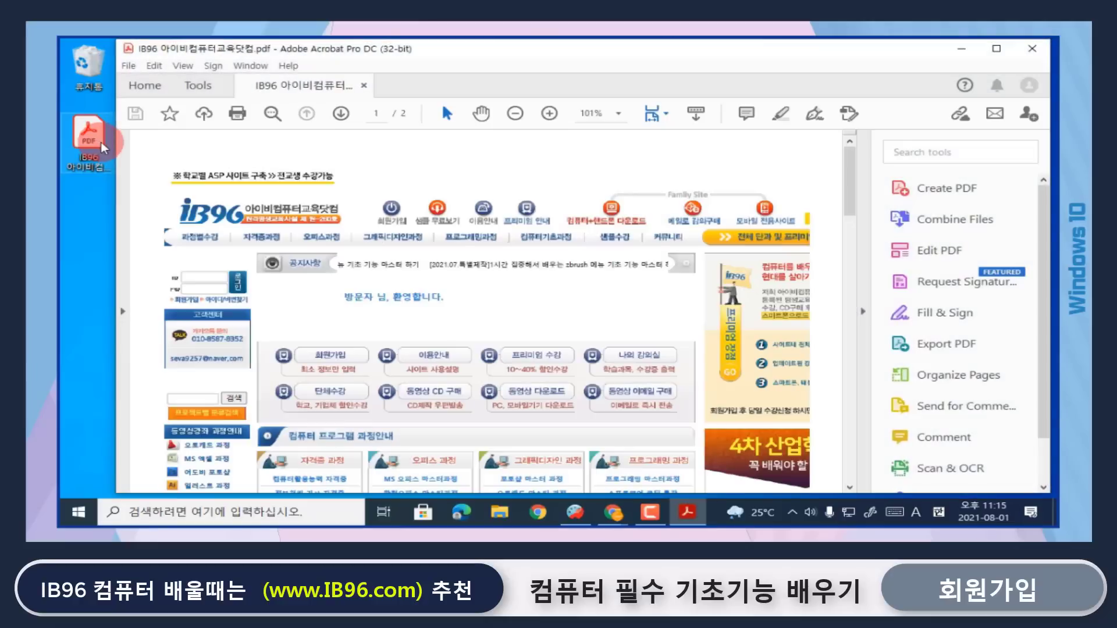
scroll(538, 274, down, 3)
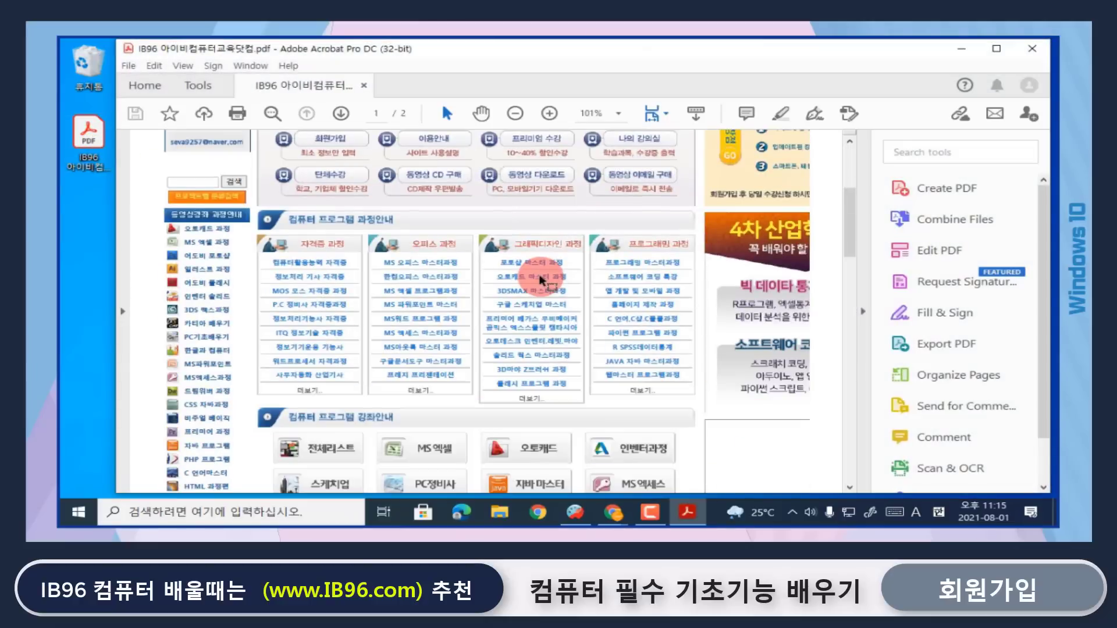
scroll(541, 282, up, 3)
click(1032, 49)
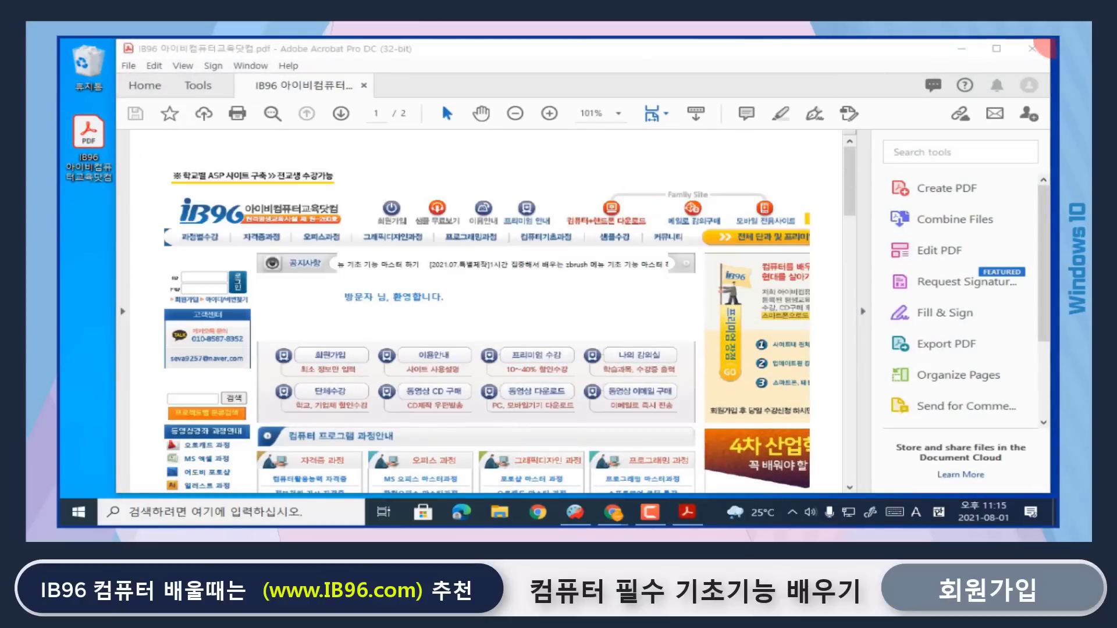
click(1032, 49)
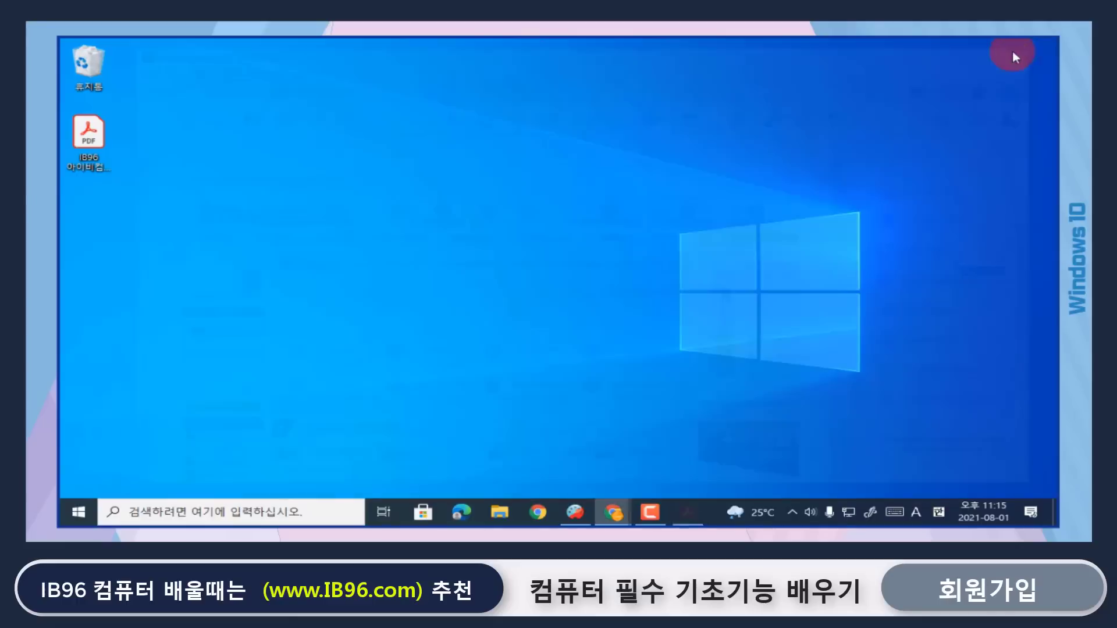
- Open a new Chrome window, load the desktop PDF into it, and look through its pages
click(538, 514)
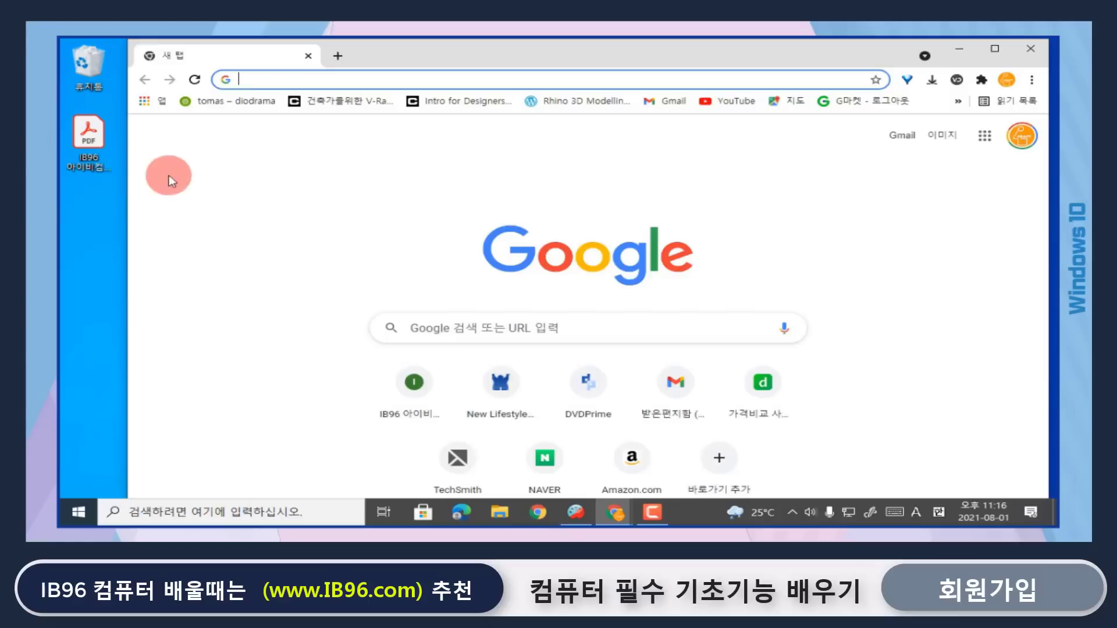
click(203, 175)
drag(96, 137, 480, 229)
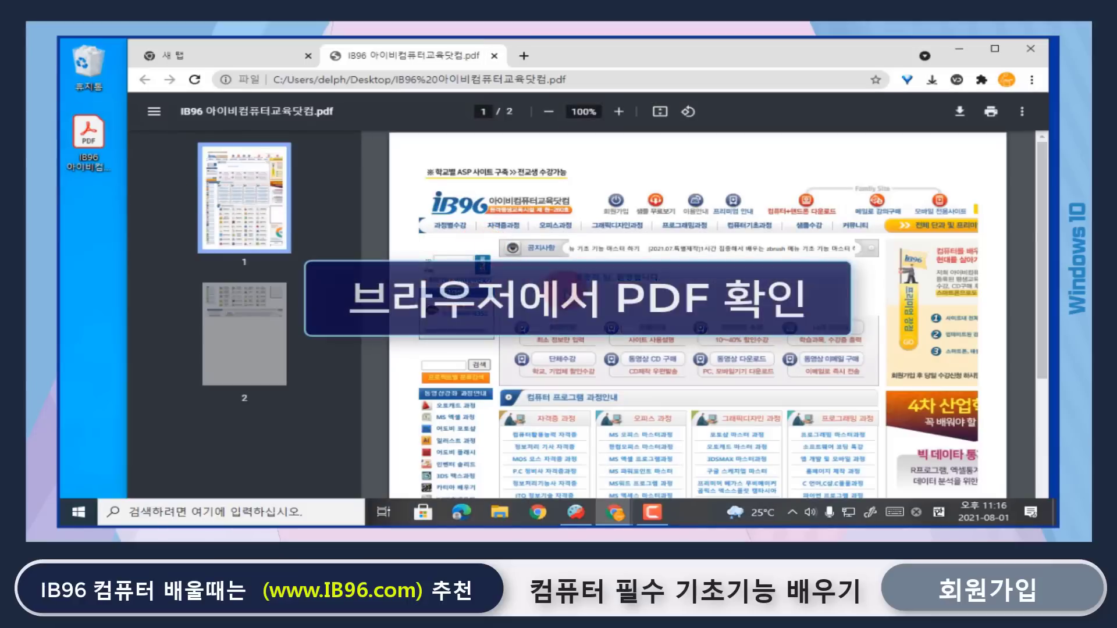
scroll(817, 257, down, 3)
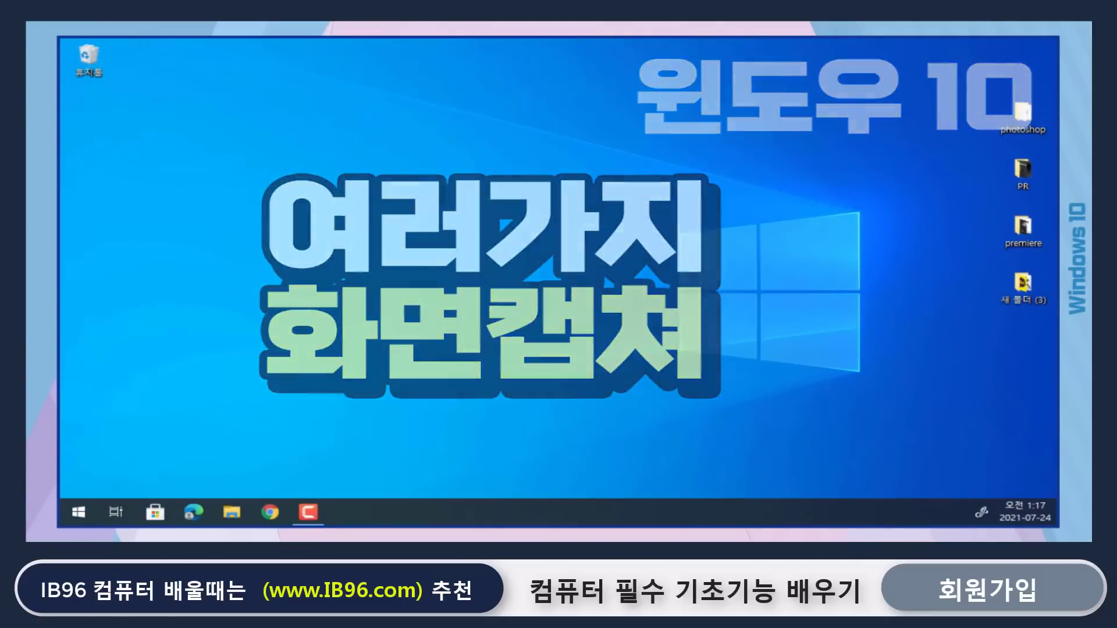
- Capture the whole desktop to the clipboard, paste it into a new Paint (그림판) canvas, and look over the pasted picture
key(Print)
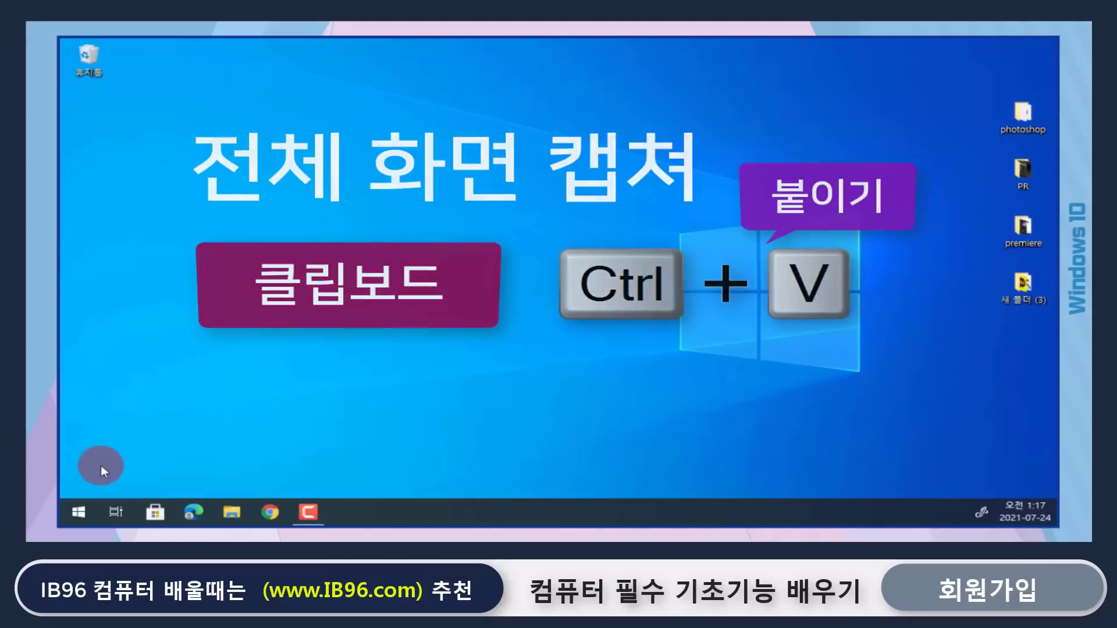
click(77, 512)
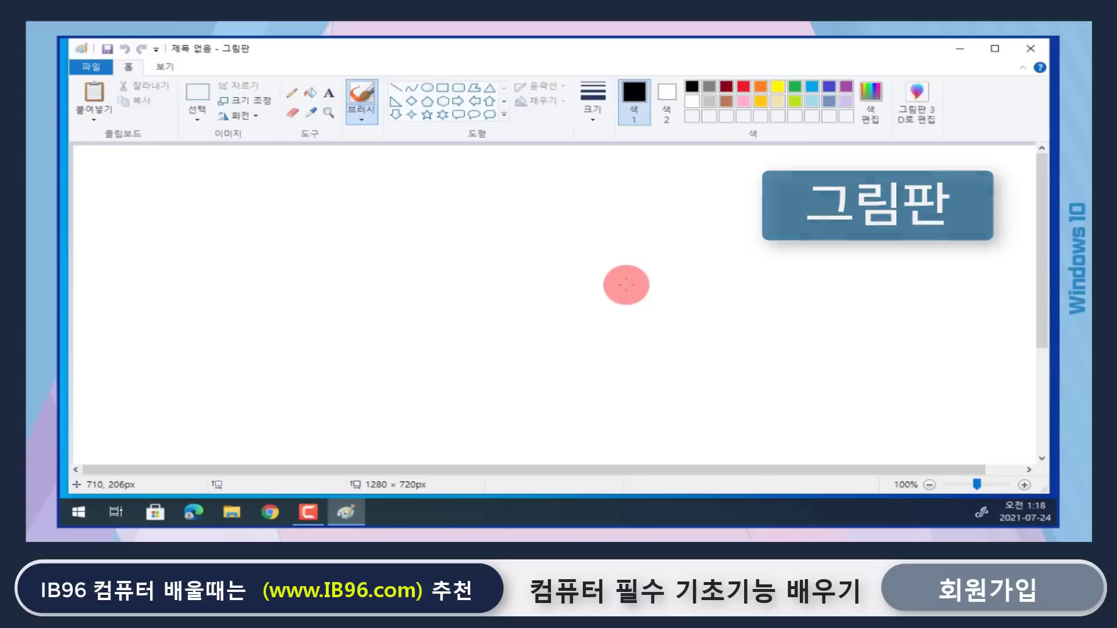
key(ctrl+v)
scroll(682, 325, down, 3)
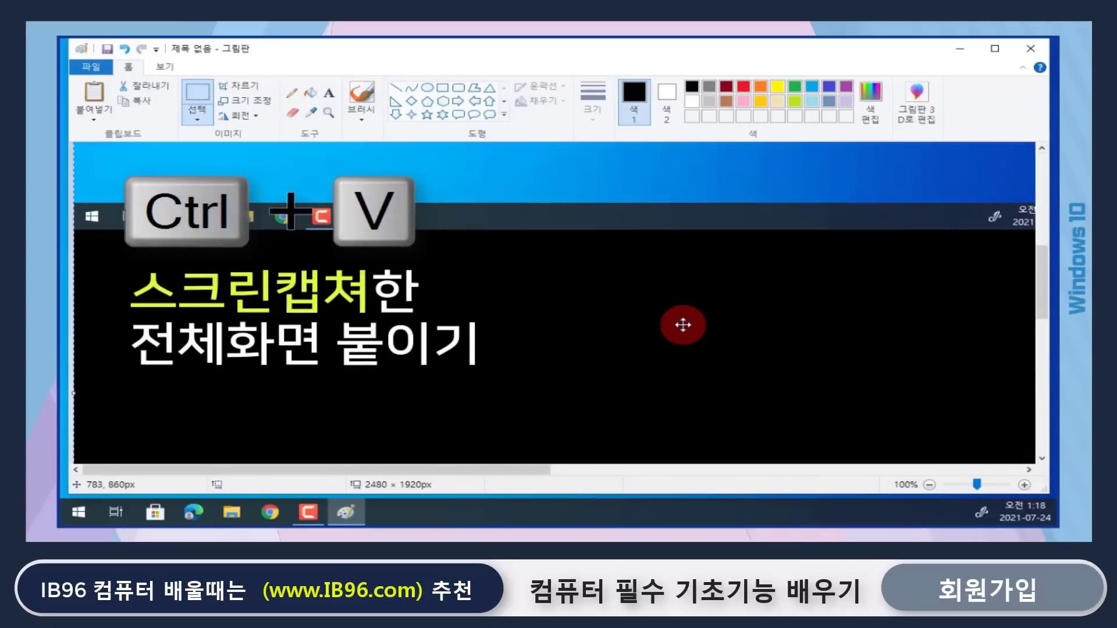
scroll(680, 318, up, 3)
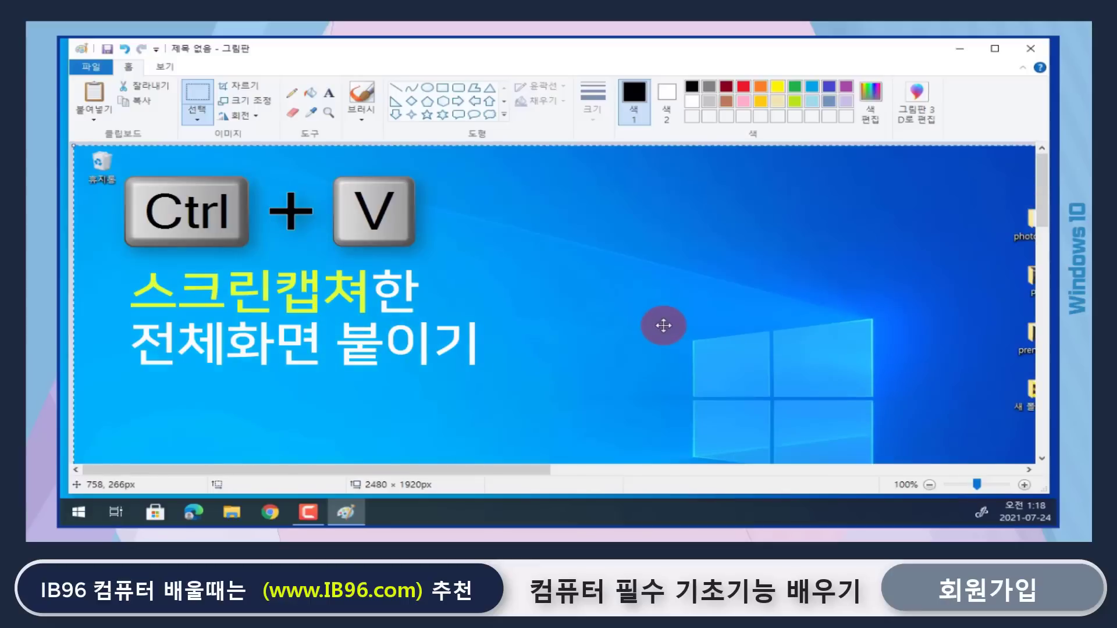
- Deselect the pasted capture, look at the file commands such as 저장, and close Paint
click(1018, 93)
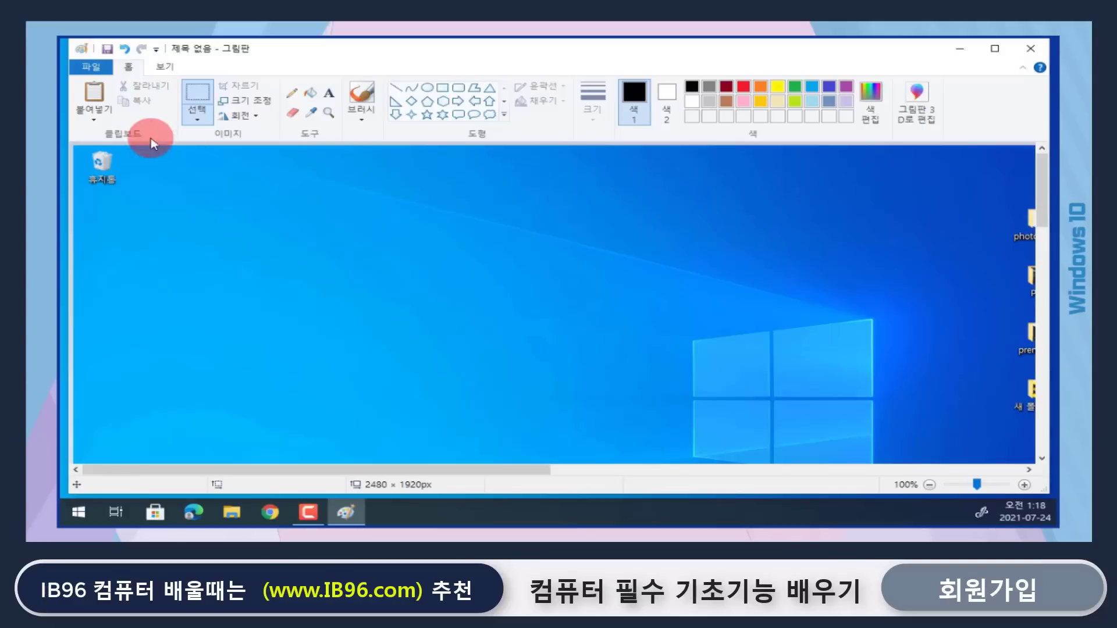
click(90, 67)
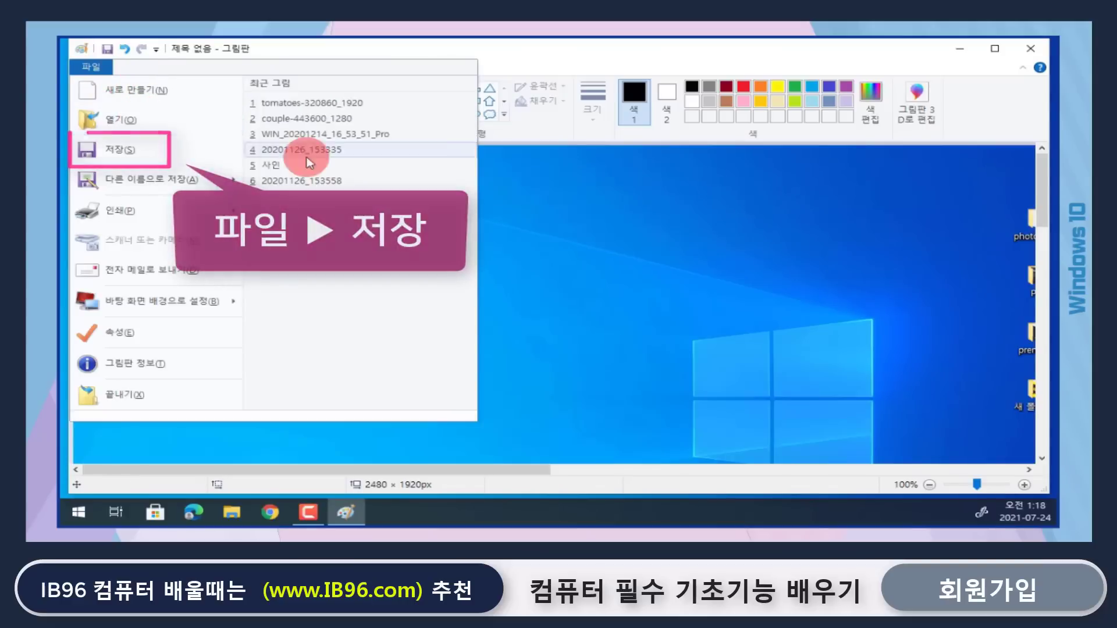
click(1030, 48)
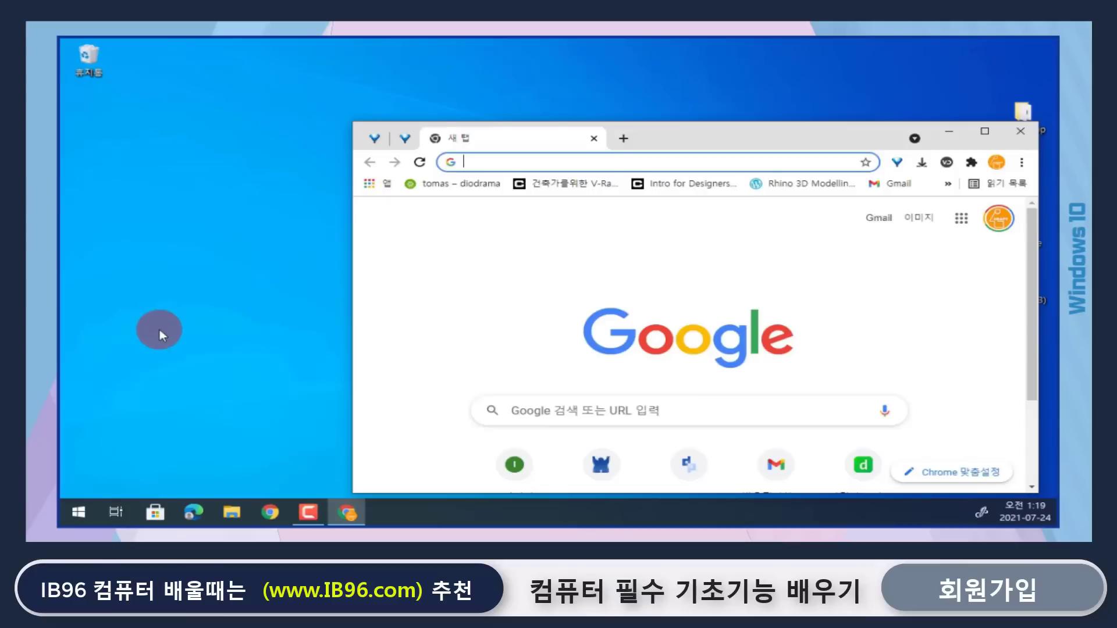
- Capture the whole screen straight to an image file, check the captures in the 스크린샷 folder under 사진, and close File Explorer
key(super+Print)
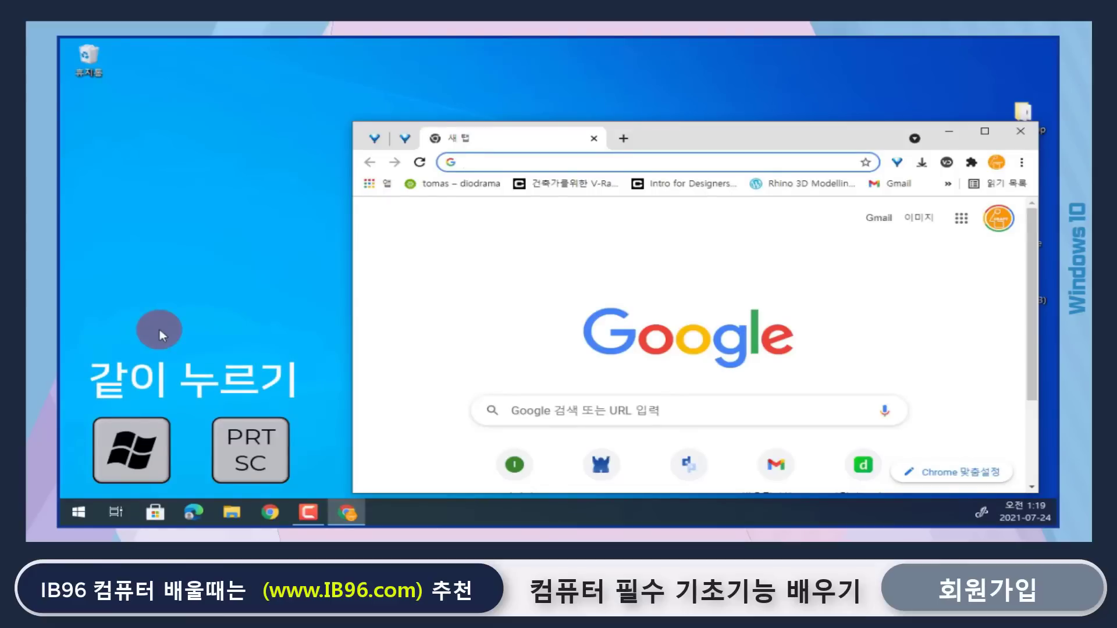
key(super+Print)
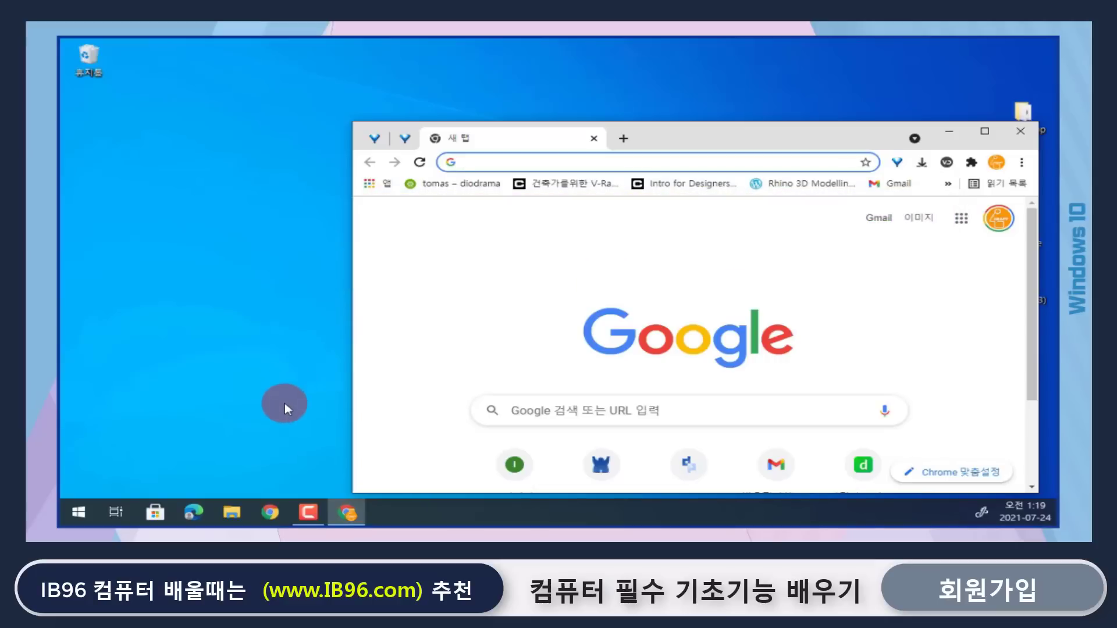
click(232, 512)
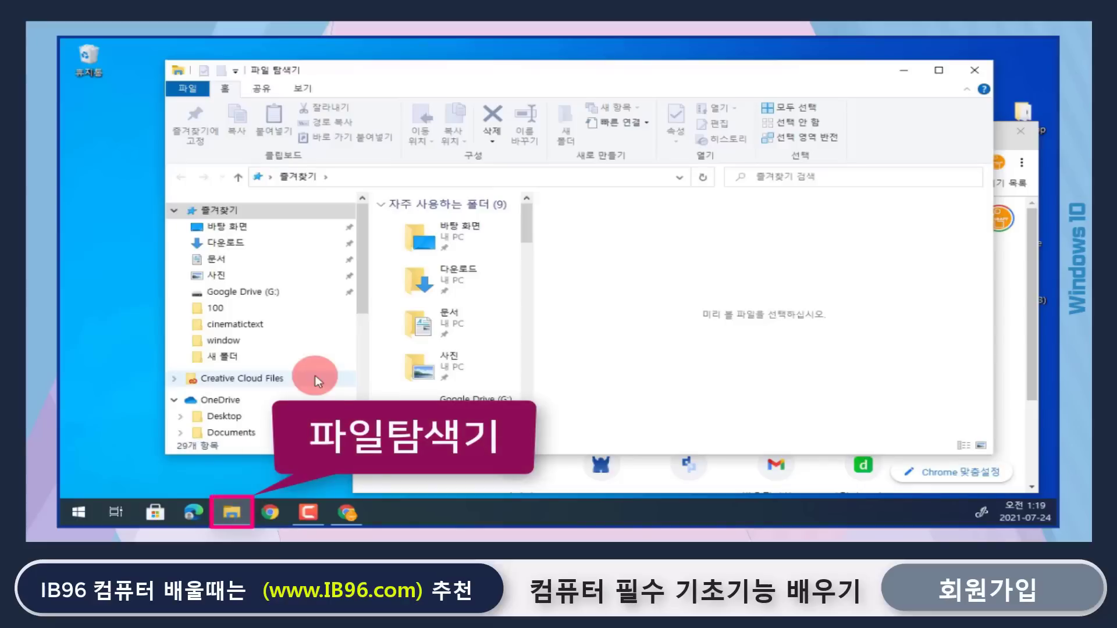
scroll(315, 361, down, 3)
click(291, 326)
click(221, 426)
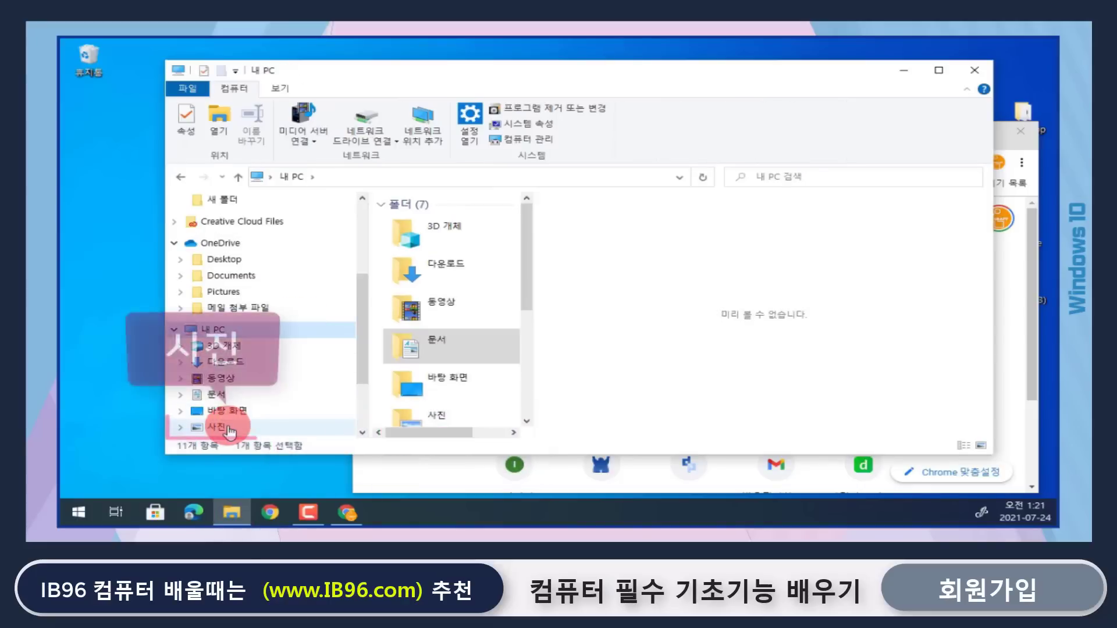
drag(522, 259, 522, 346)
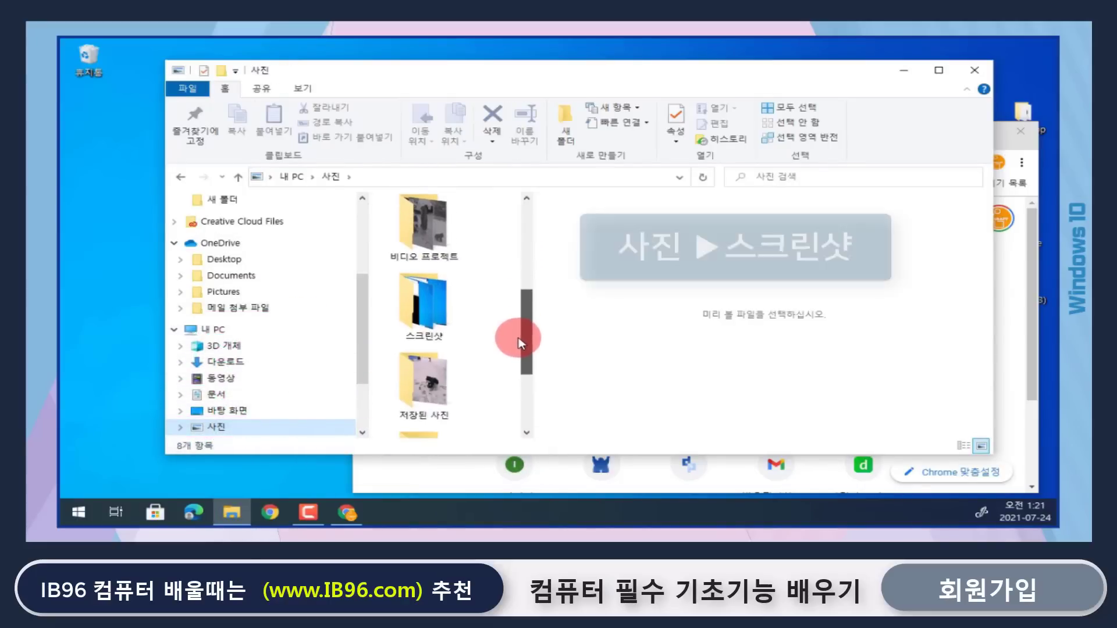
double_click(427, 300)
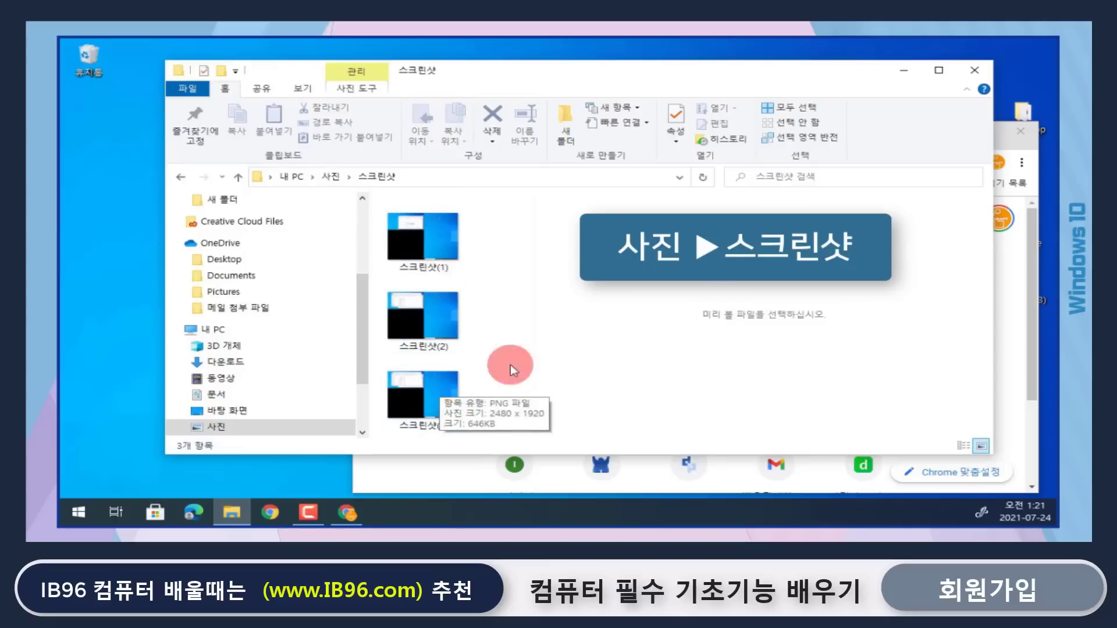
click(974, 71)
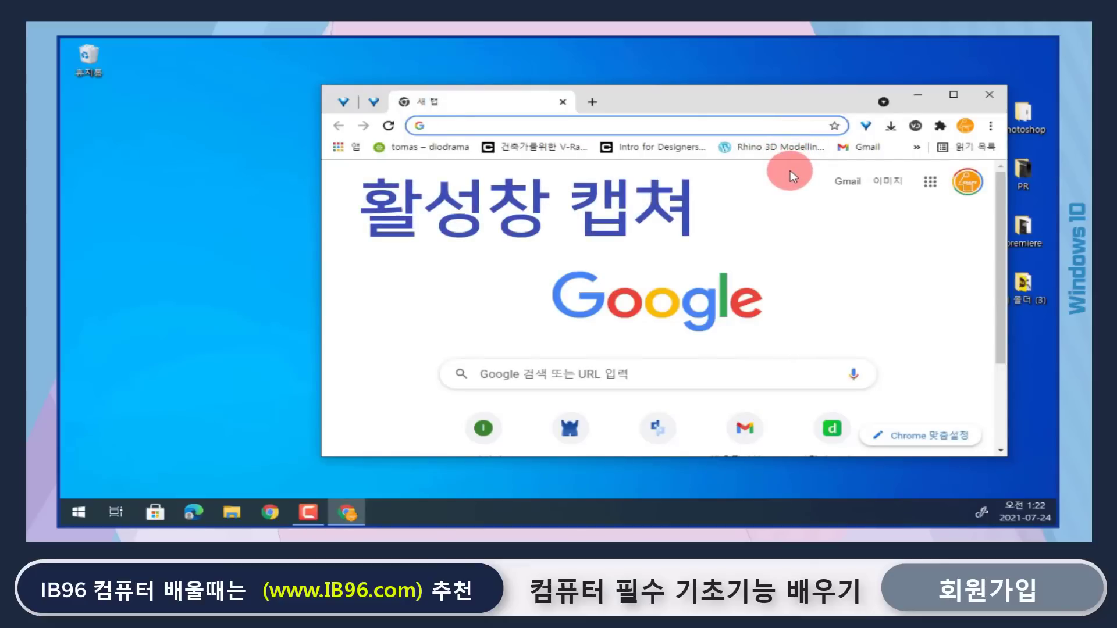
- Capture only the active Chrome window to the clipboard, paste it into a new 그림판 canvas, and close Paint
drag(647, 104, 626, 116)
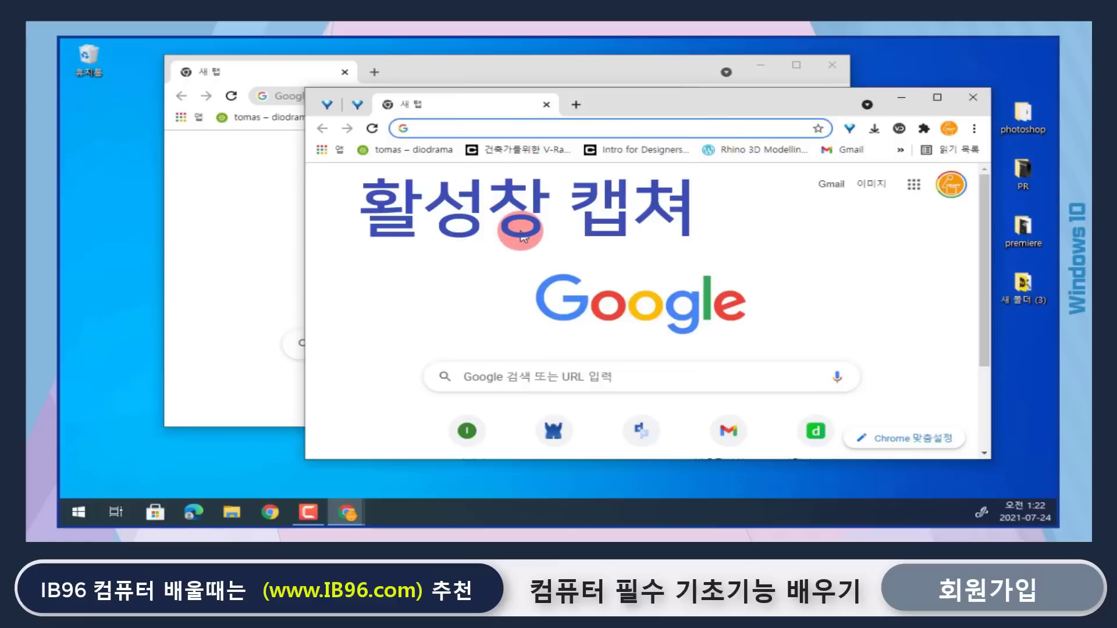
key(alt+Print)
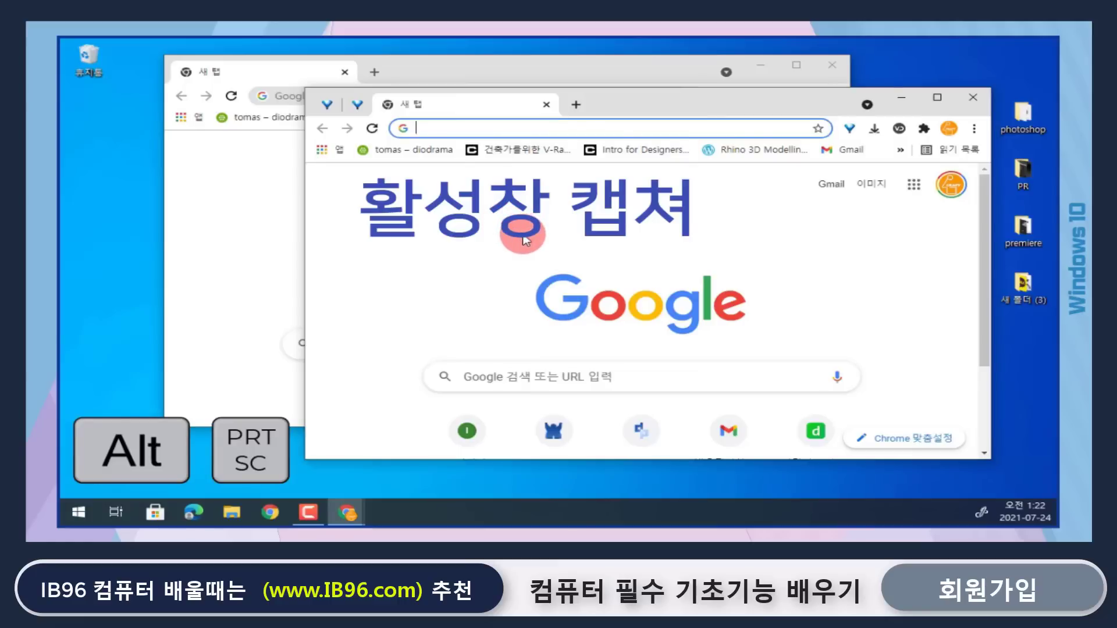
click(79, 512)
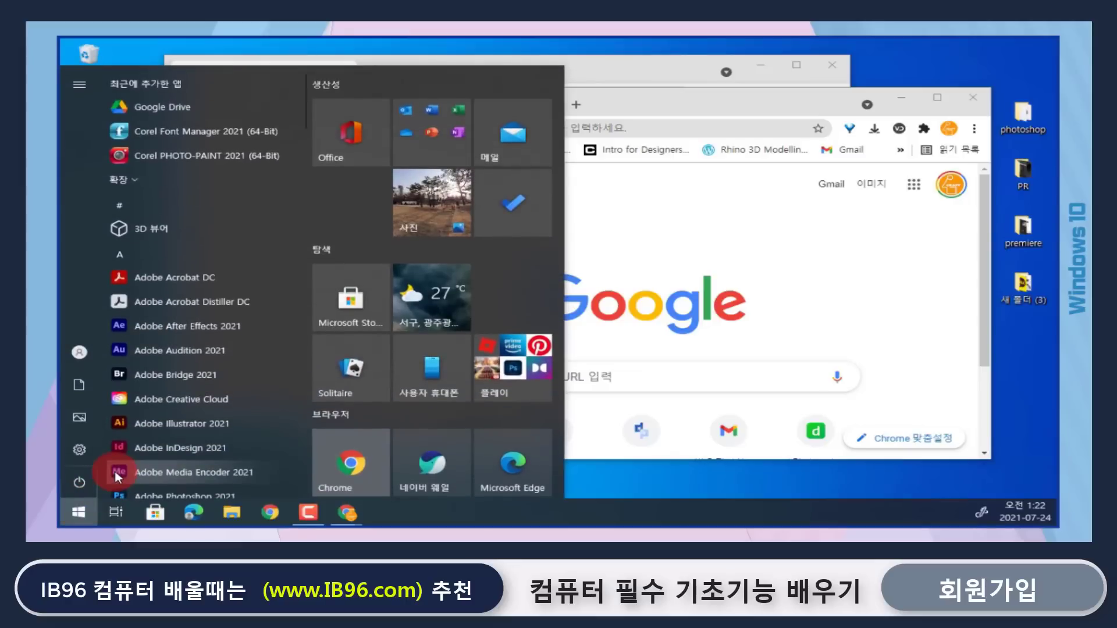
text(그림판)
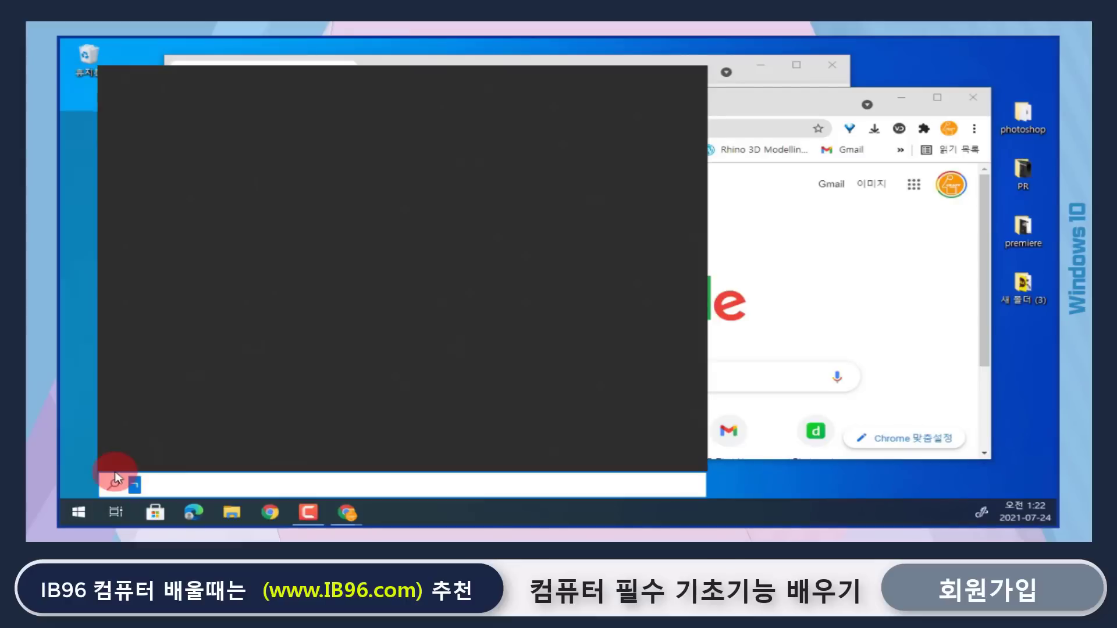
key(Return)
key(ctrl+v)
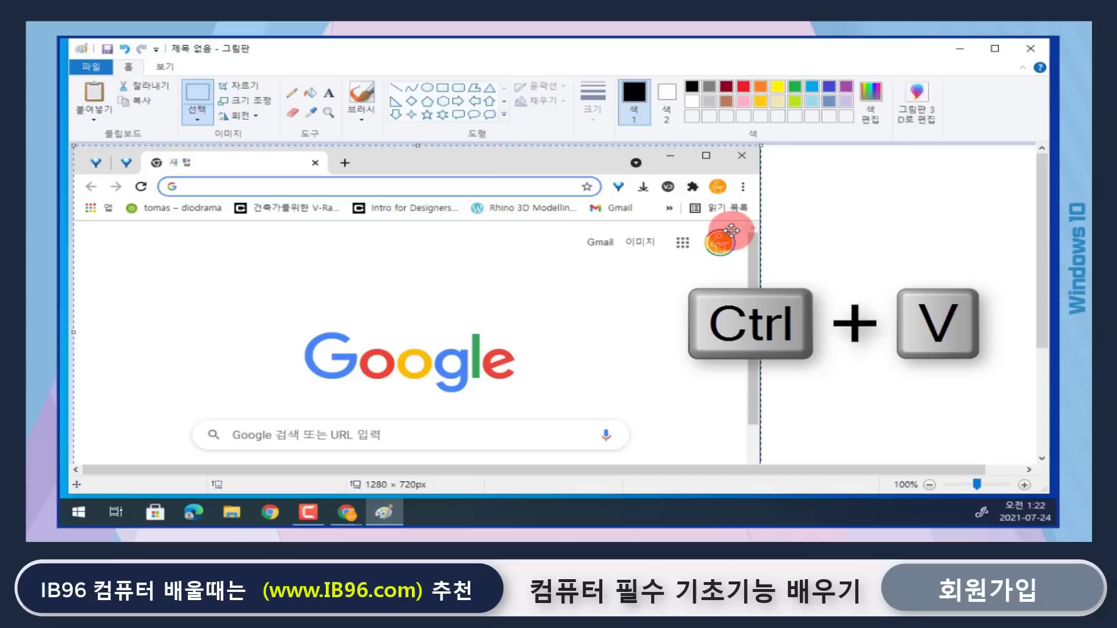
click(1028, 52)
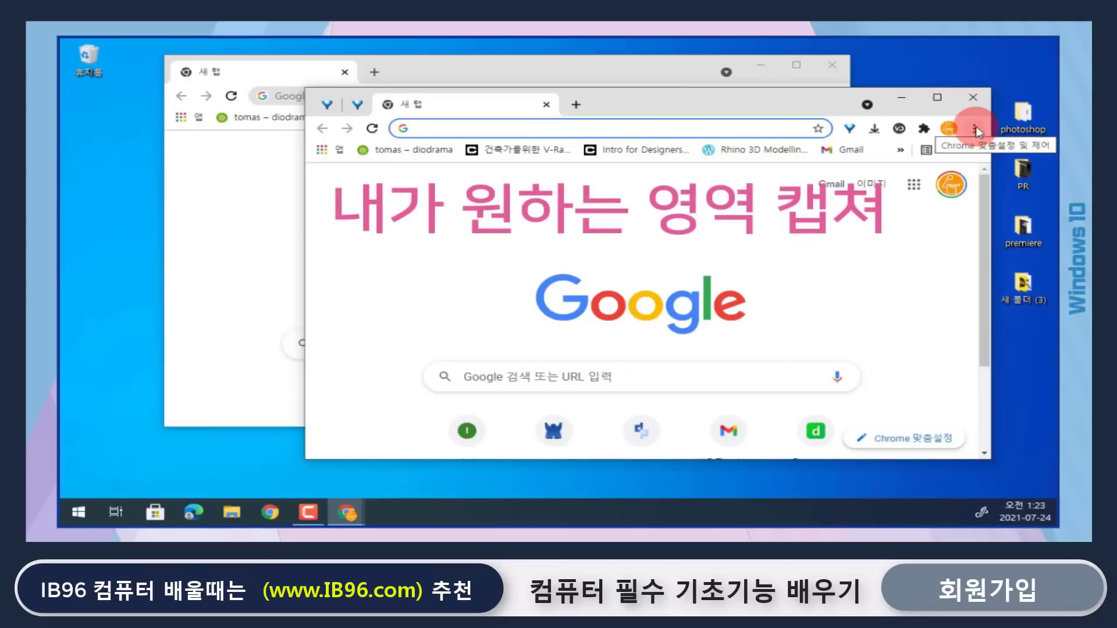
- Snip a rectangular region spanning parts of both Chrome windows and paste it into a blank Paint canvas
key(super+shift+s)
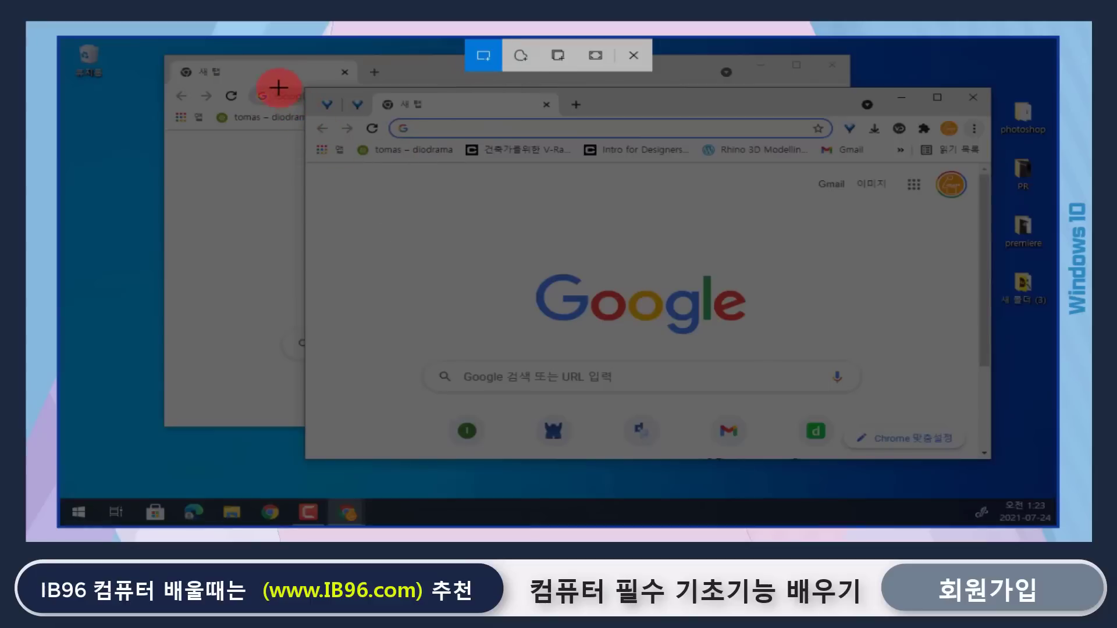
drag(267, 83, 675, 310)
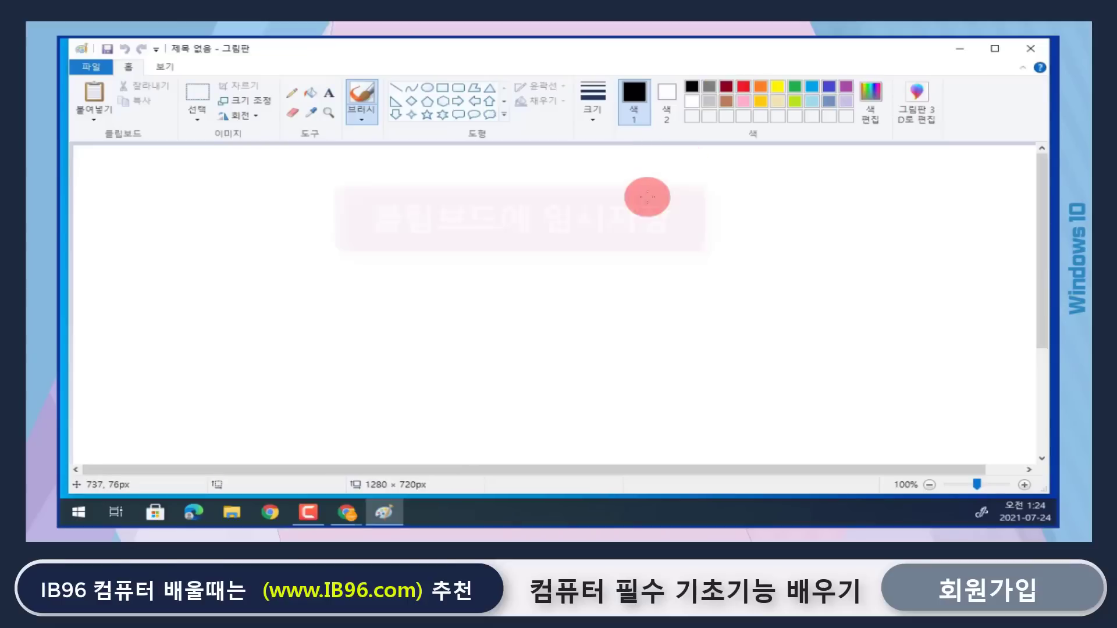
key(ctrl+v)
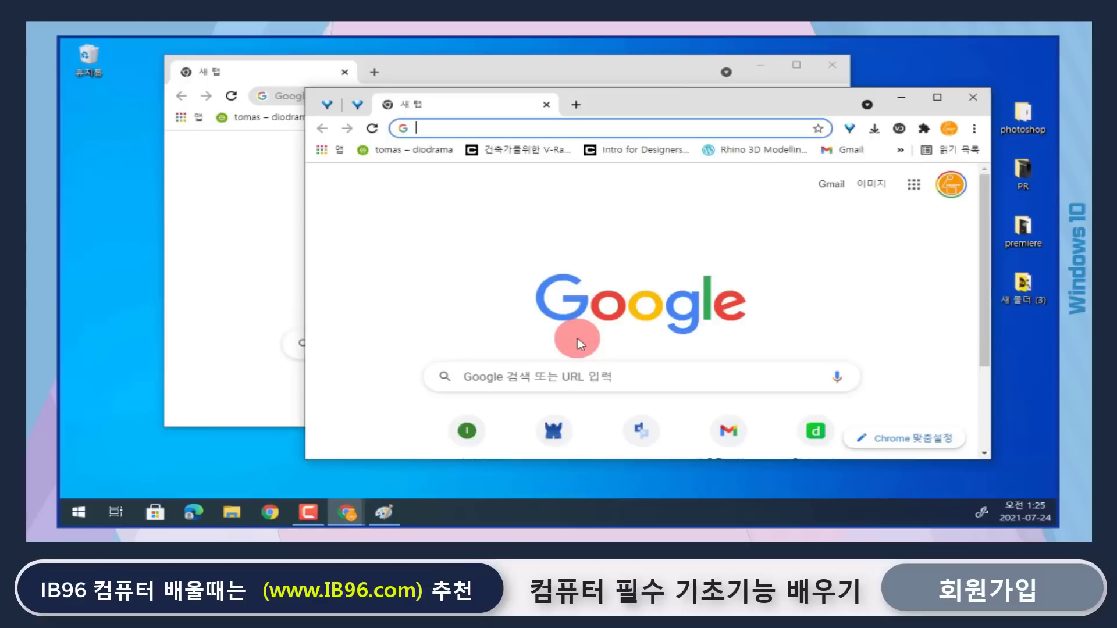
- Snip a freeform area of the front Chrome window and paste it into the open Paint window
key(super+shift+s)
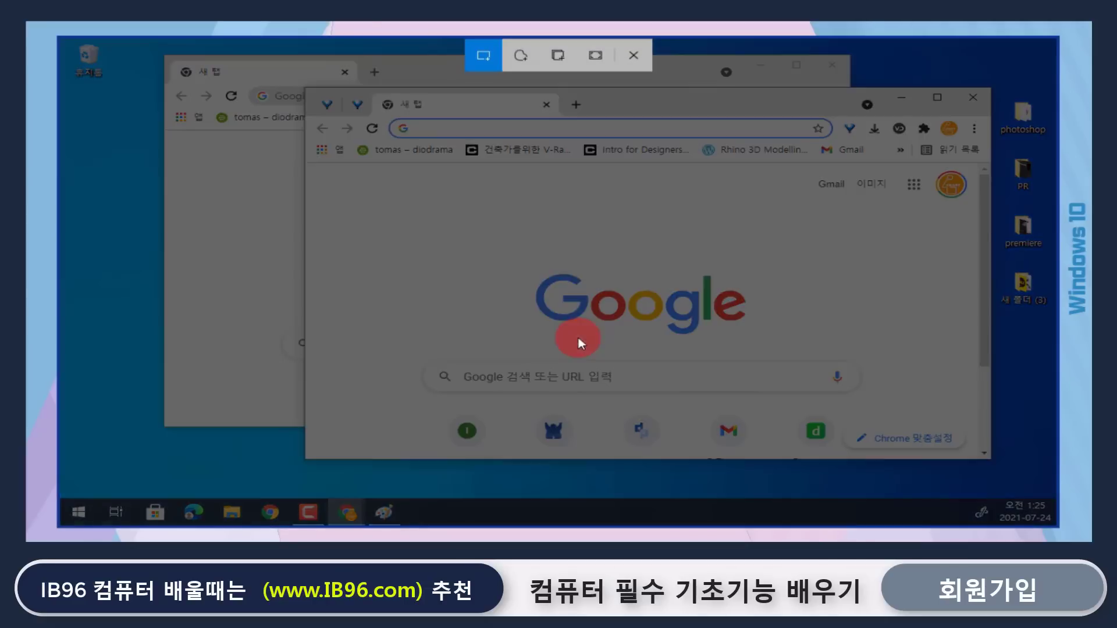
click(527, 59)
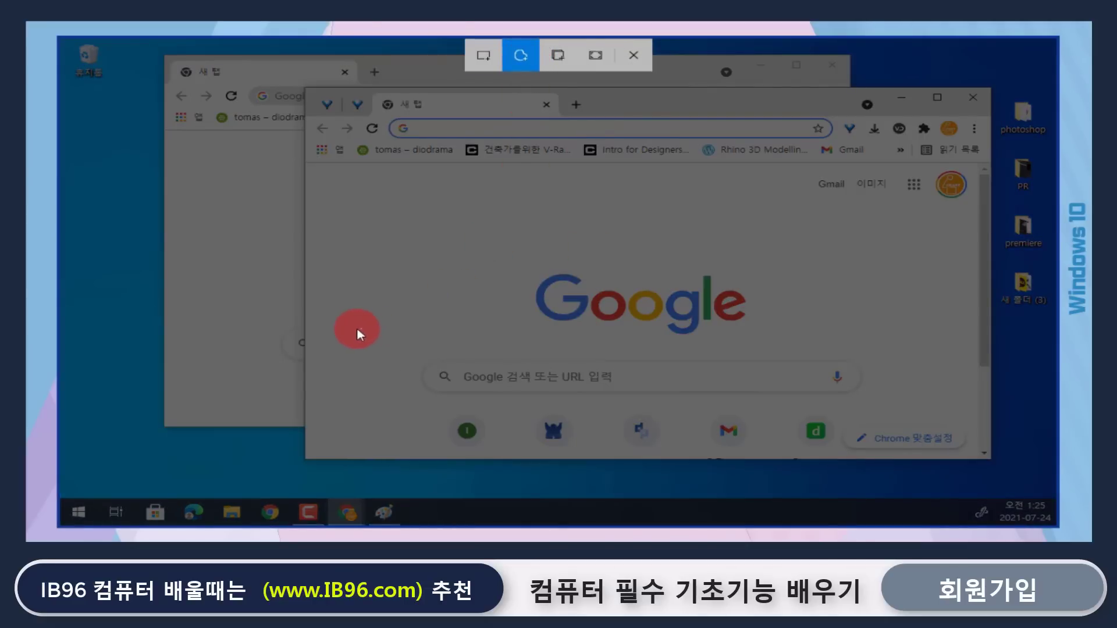
mouse_move(359, 328)
mouse_down()
mouse_move(270, 169)
mouse_move(563, 96)
mouse_move(727, 149)
mouse_move(753, 284)
mouse_move(514, 413)
mouse_move(403, 390)
mouse_move(407, 351)
mouse_up()
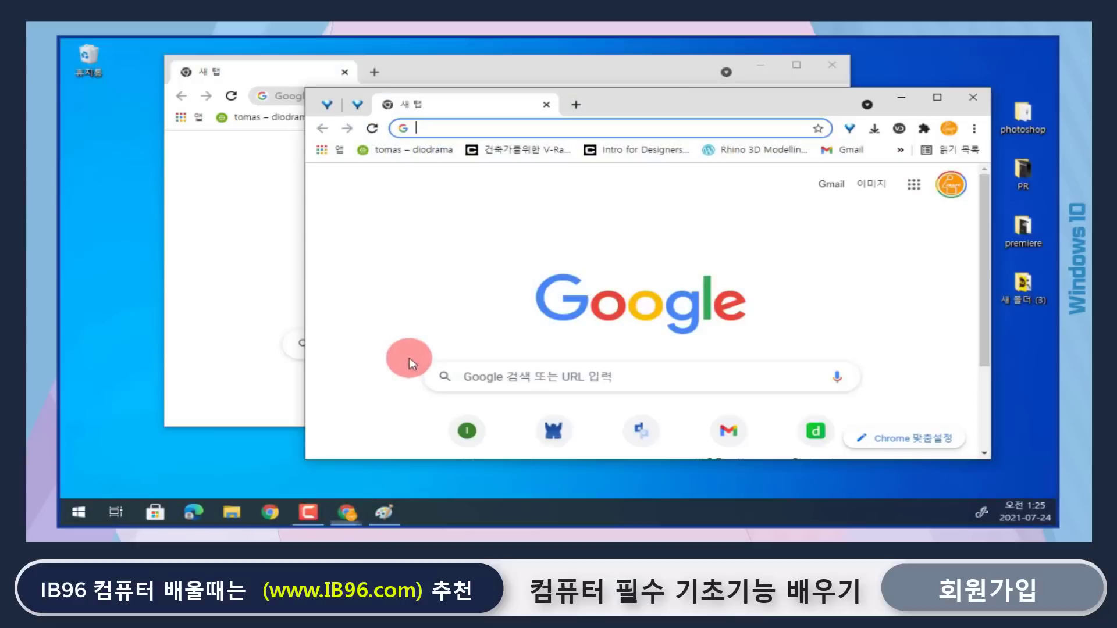
click(385, 509)
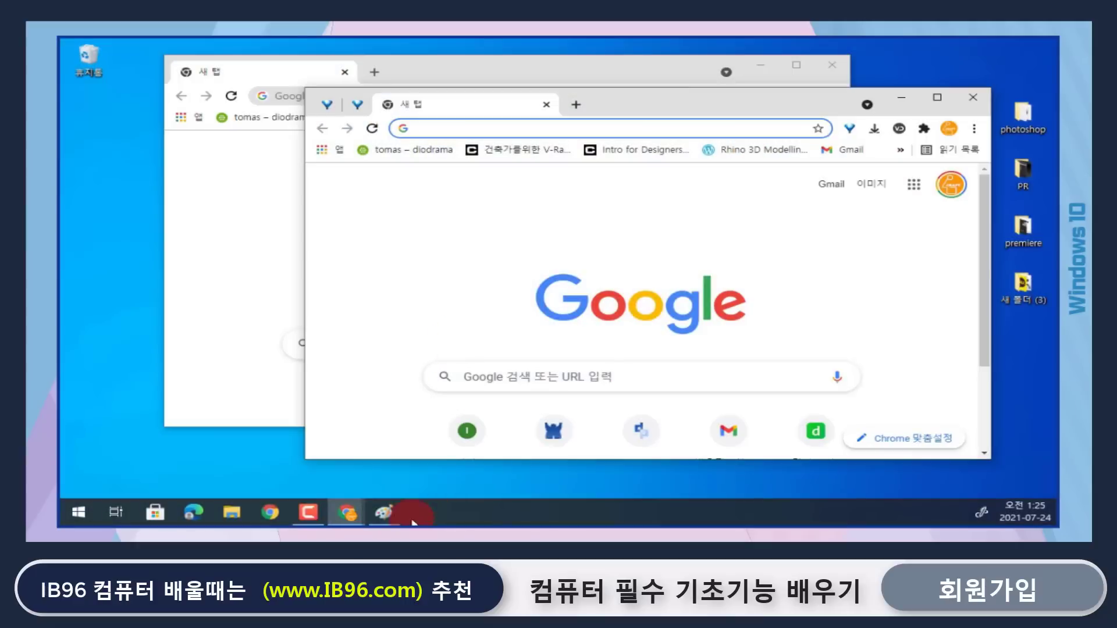
key(ctrl+v)
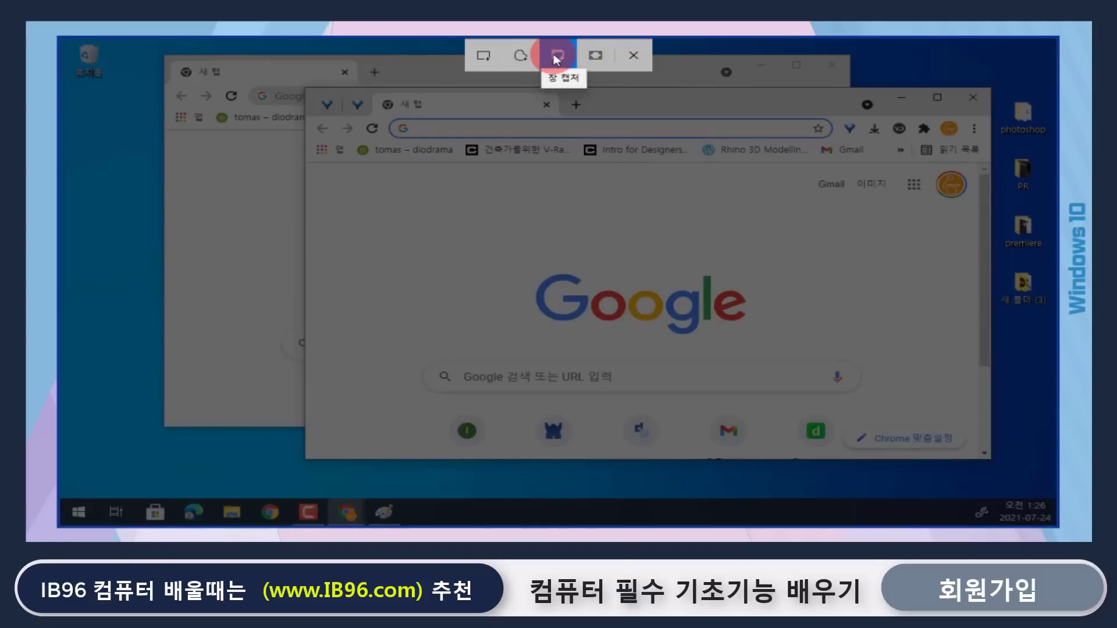
- Set the screen snip to window capture mode (창 캡처)
click(556, 57)
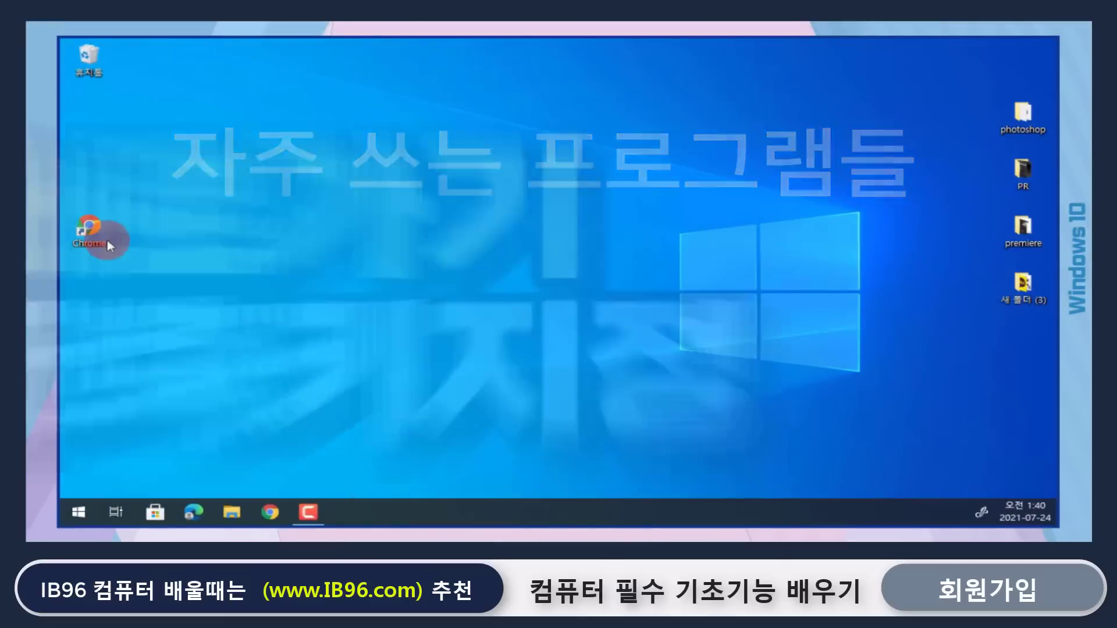
- Assign Ctrl + Alt + S as the shortcut key of the desktop Chrome shortcut in its properties, and apply the change
click(81, 242)
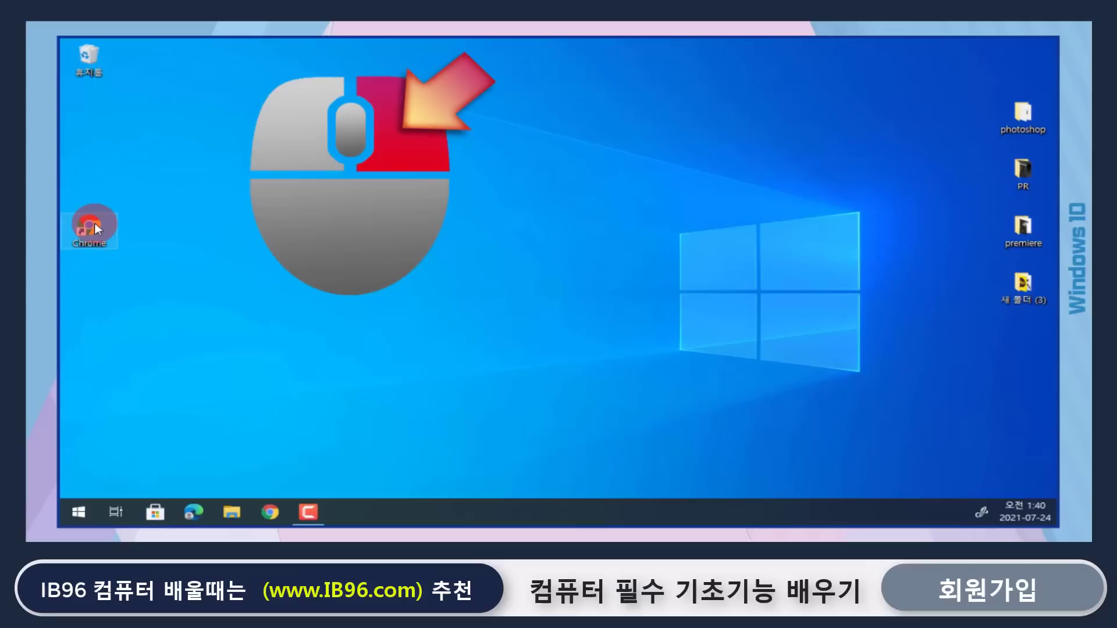
right_click(95, 227)
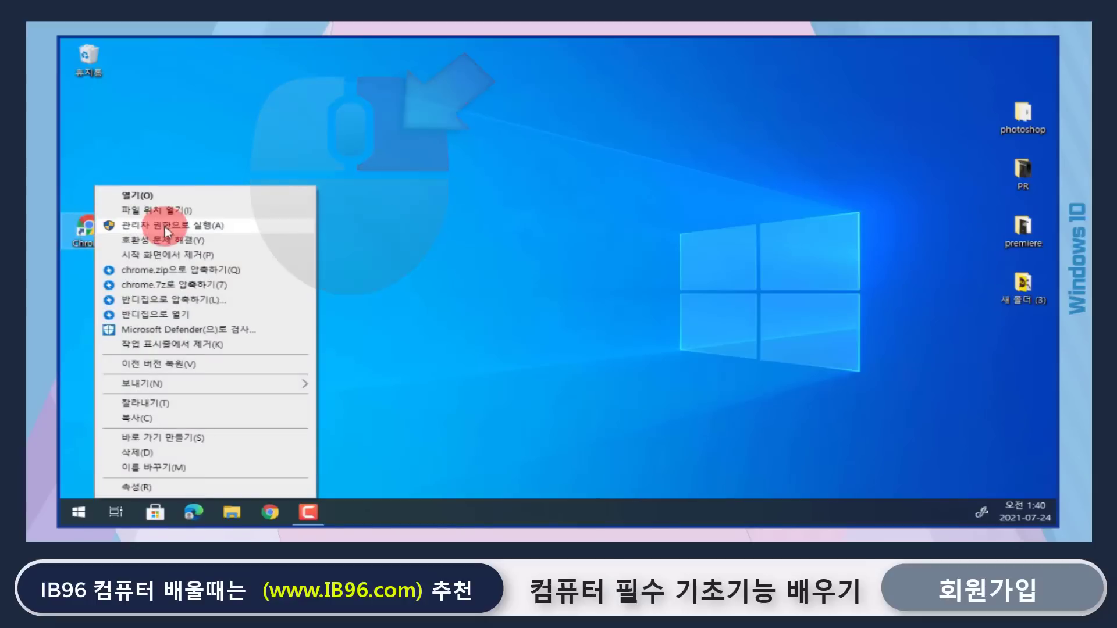
click(196, 488)
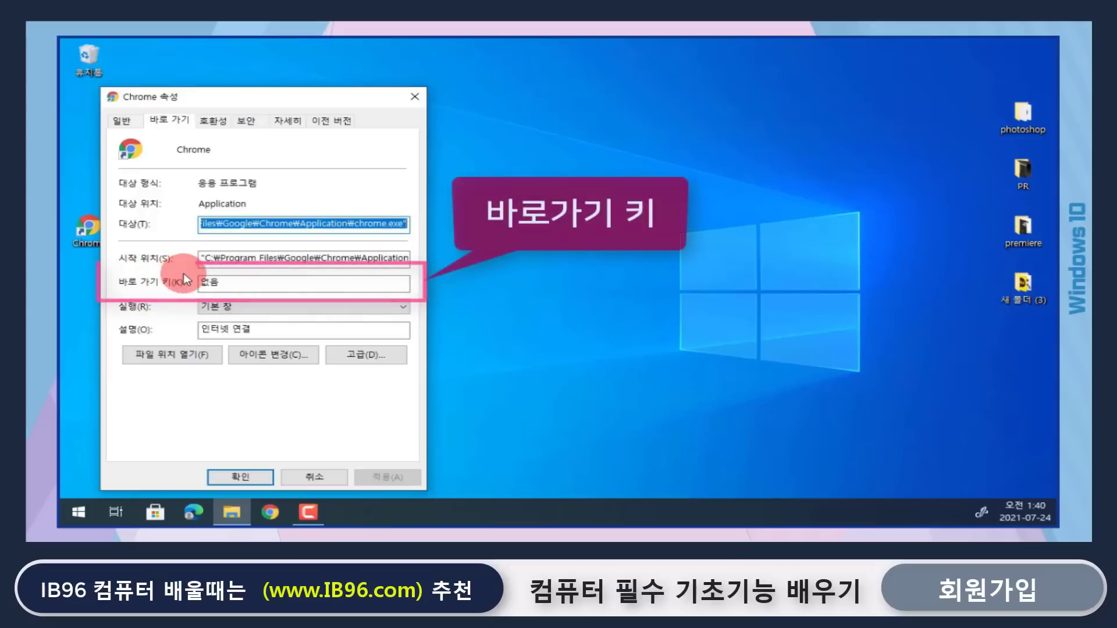
click(214, 282)
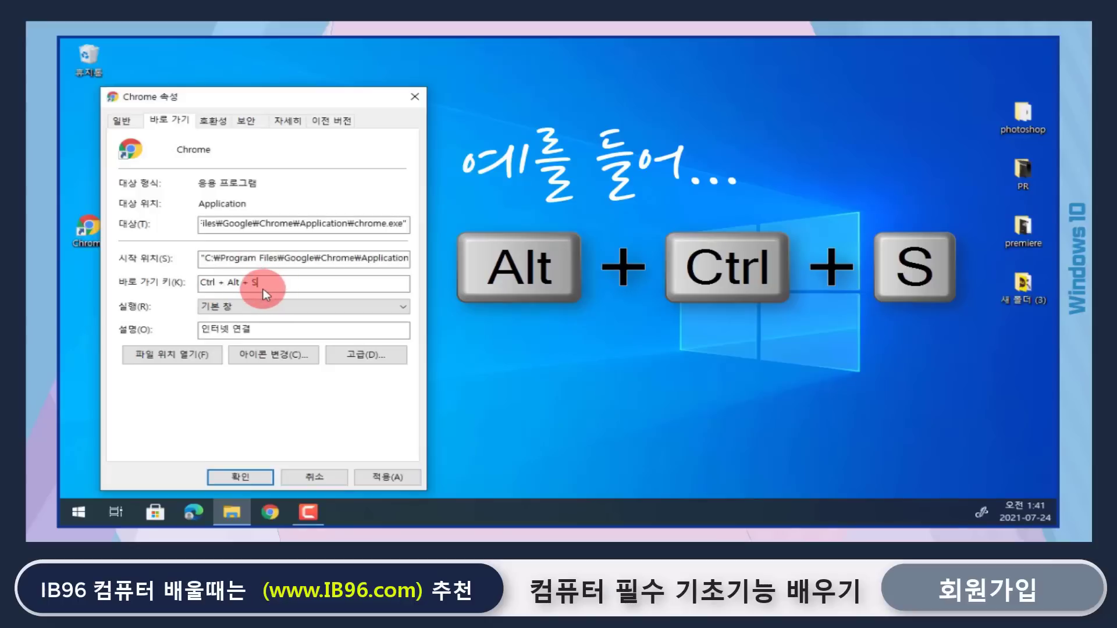
click(370, 478)
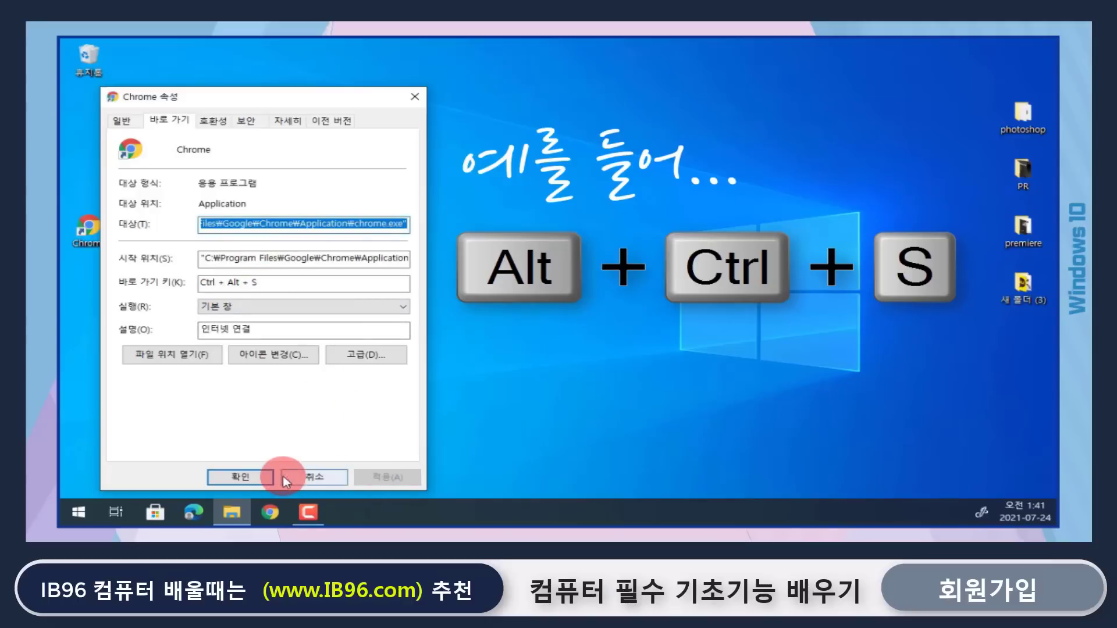
click(256, 476)
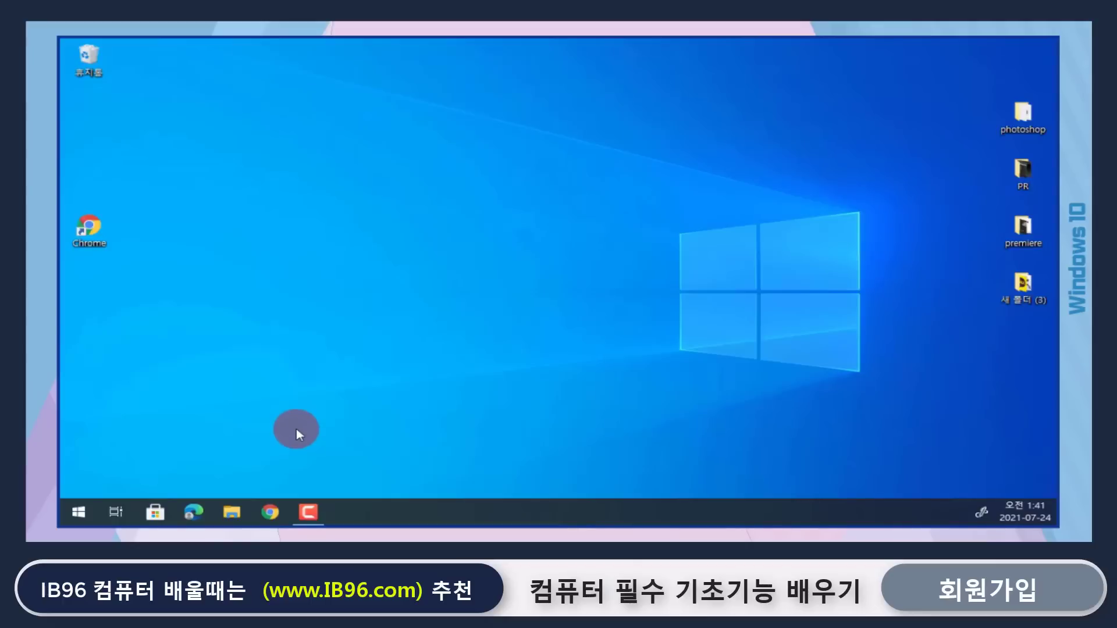
- Test the assigned Ctrl + Alt + S shortcut by launching Chrome with it, and close the new window
key(ctrl+alt+s)
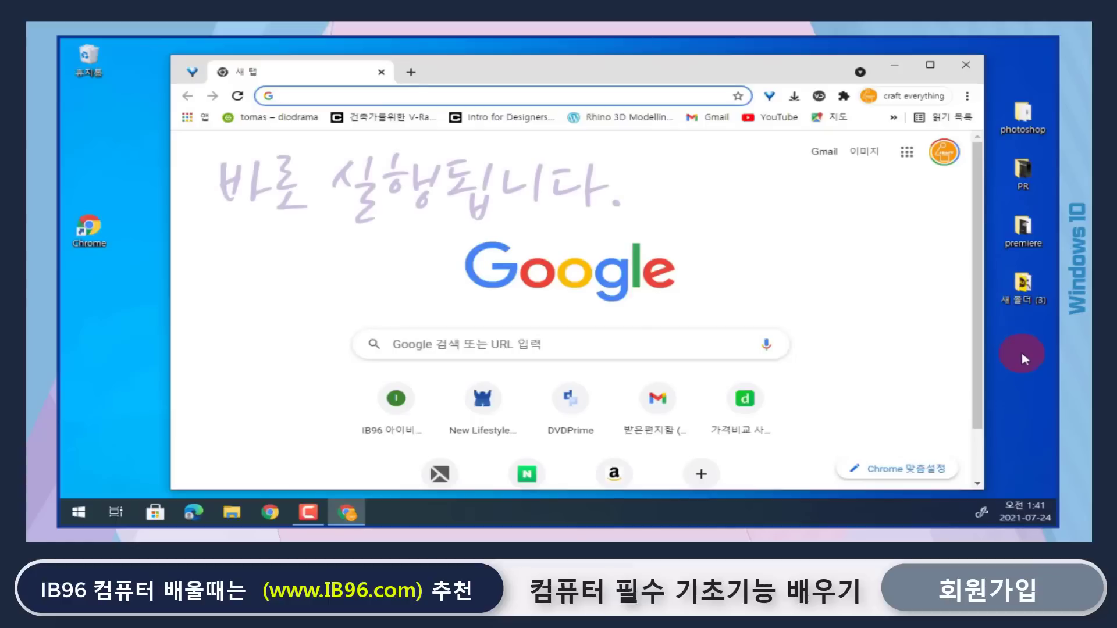
click(978, 323)
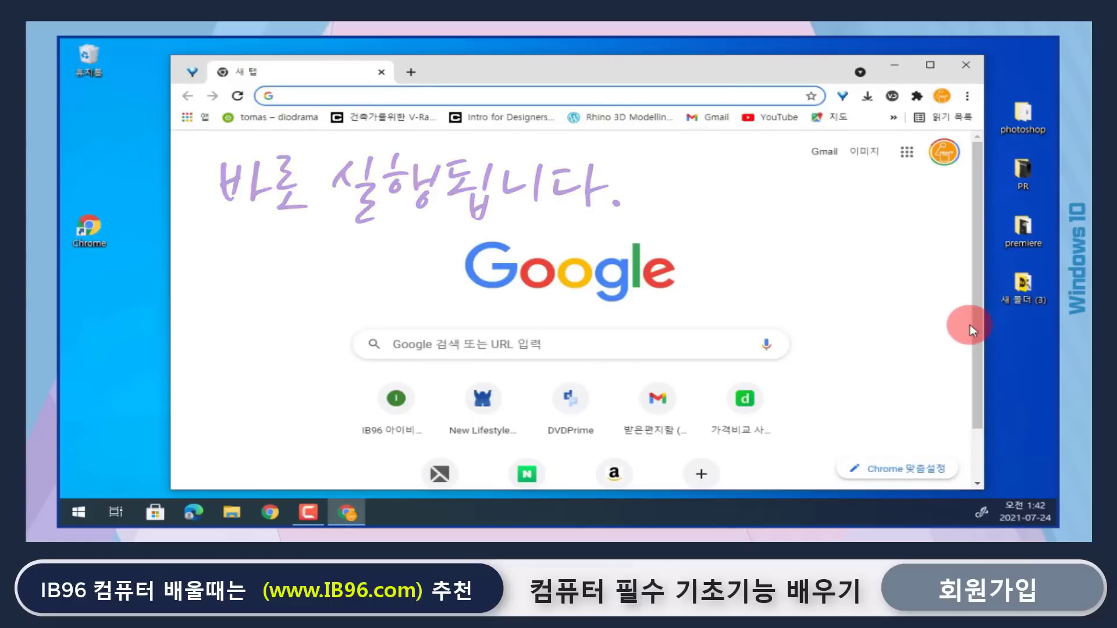
key(alt+F4)
- Create a desktop shortcut for Adobe Photoshop 2021 from its entry in the installed apps list
click(75, 508)
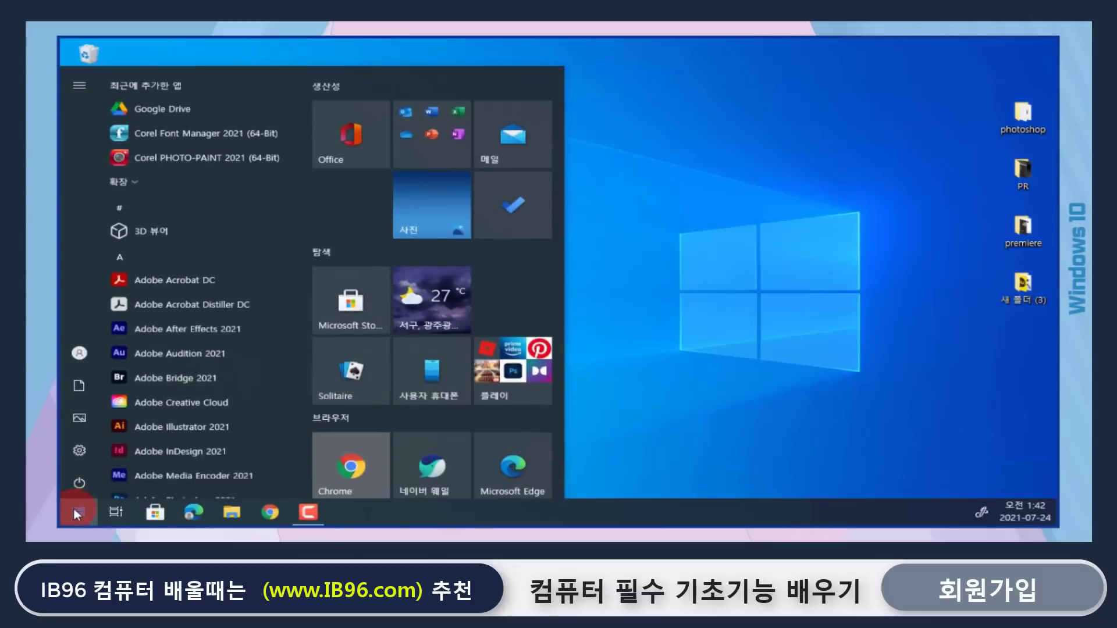
scroll(189, 388, down, 5)
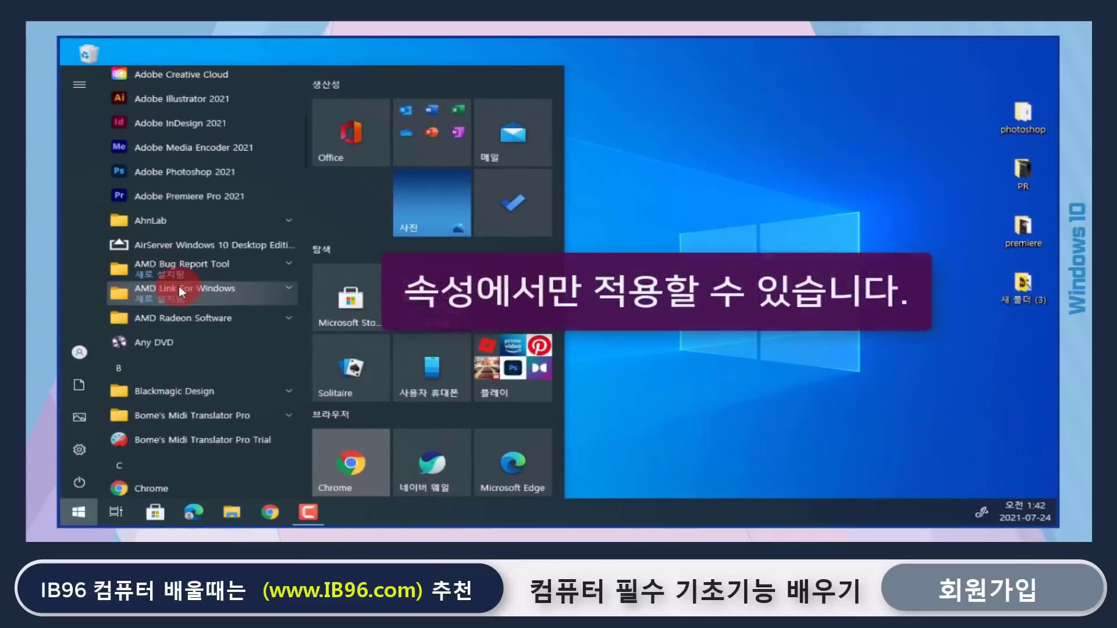
right_click(201, 199)
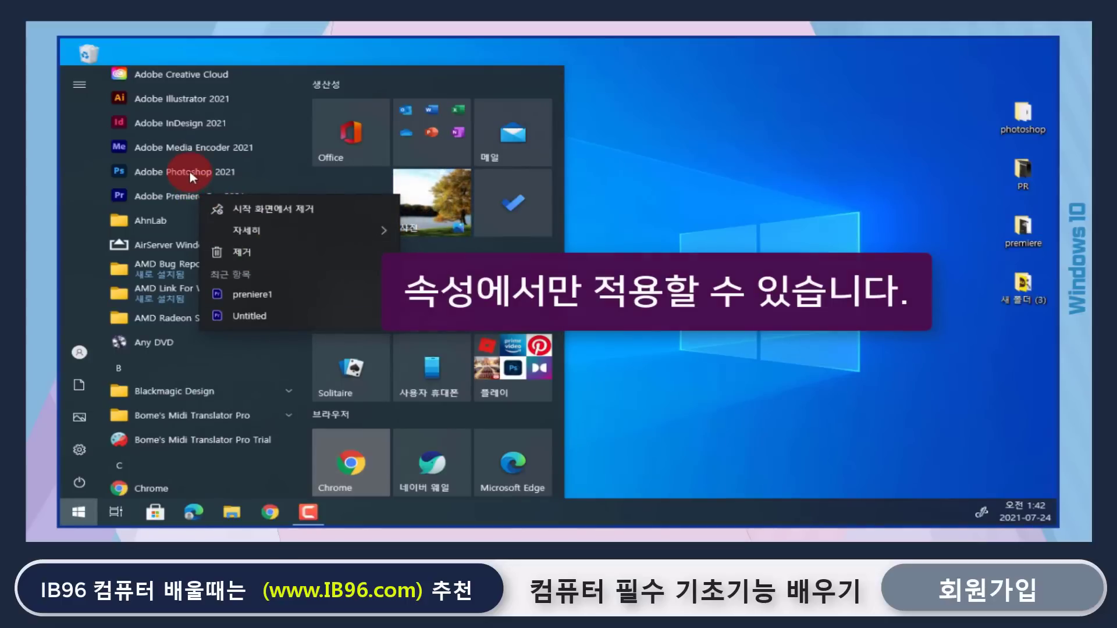
click(716, 161)
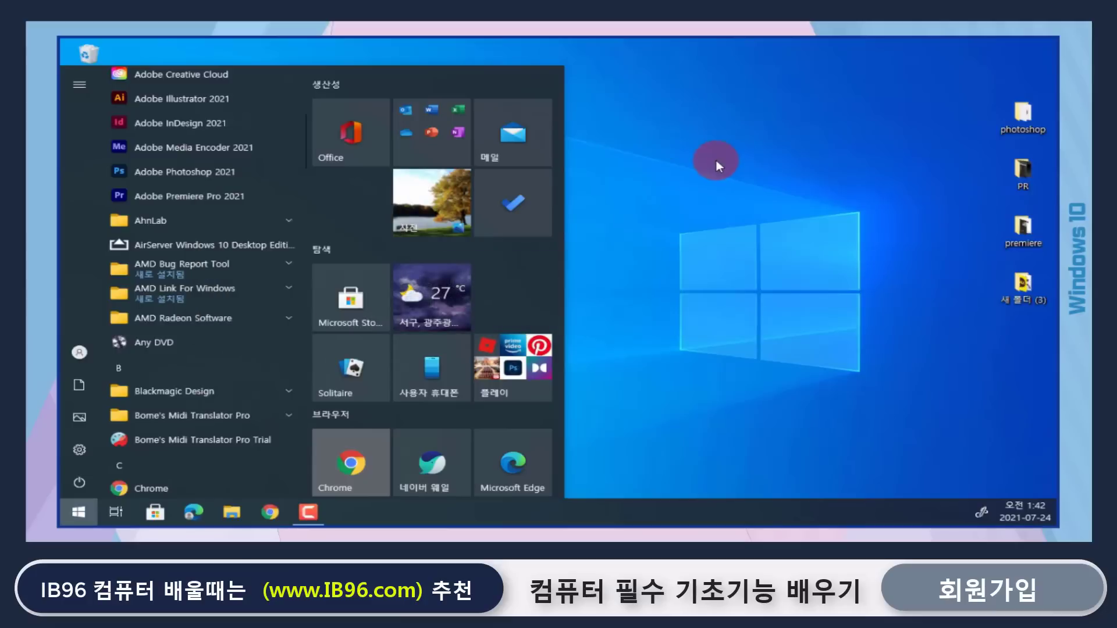
drag(119, 174, 662, 213)
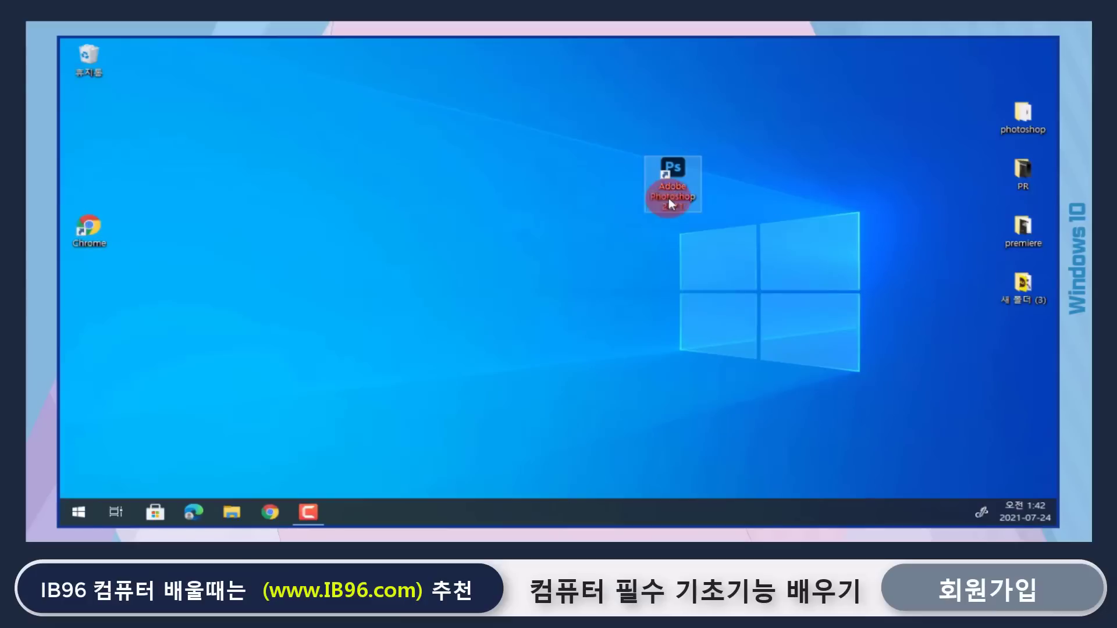
- Check the shortcut key setting in the desktop Photoshop shortcut's properties, and leave without changes
right_click(672, 166)
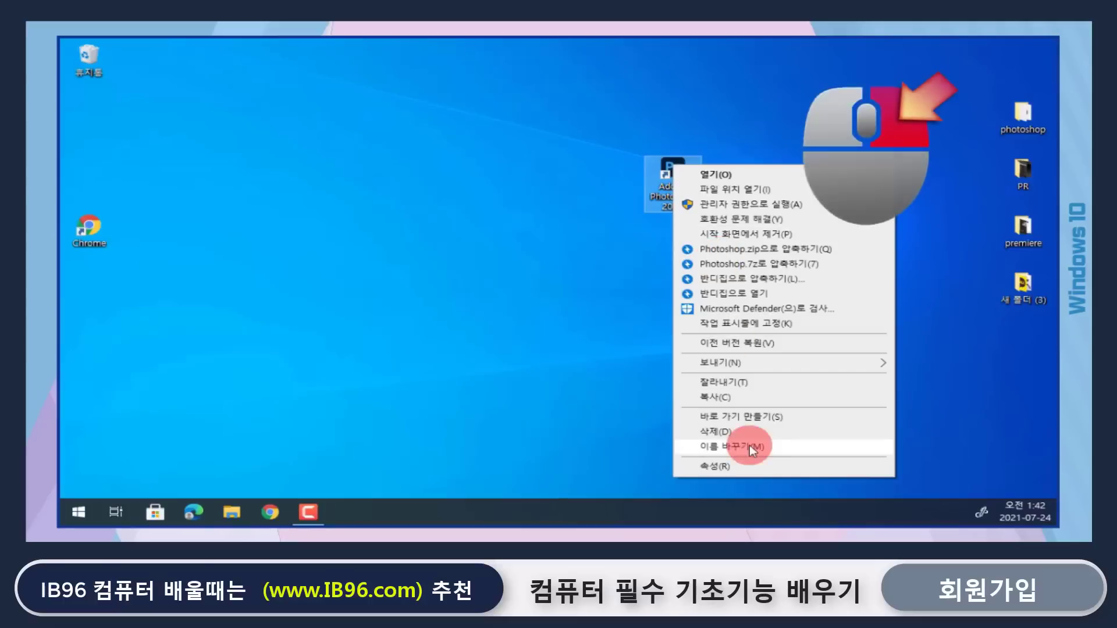
click(750, 466)
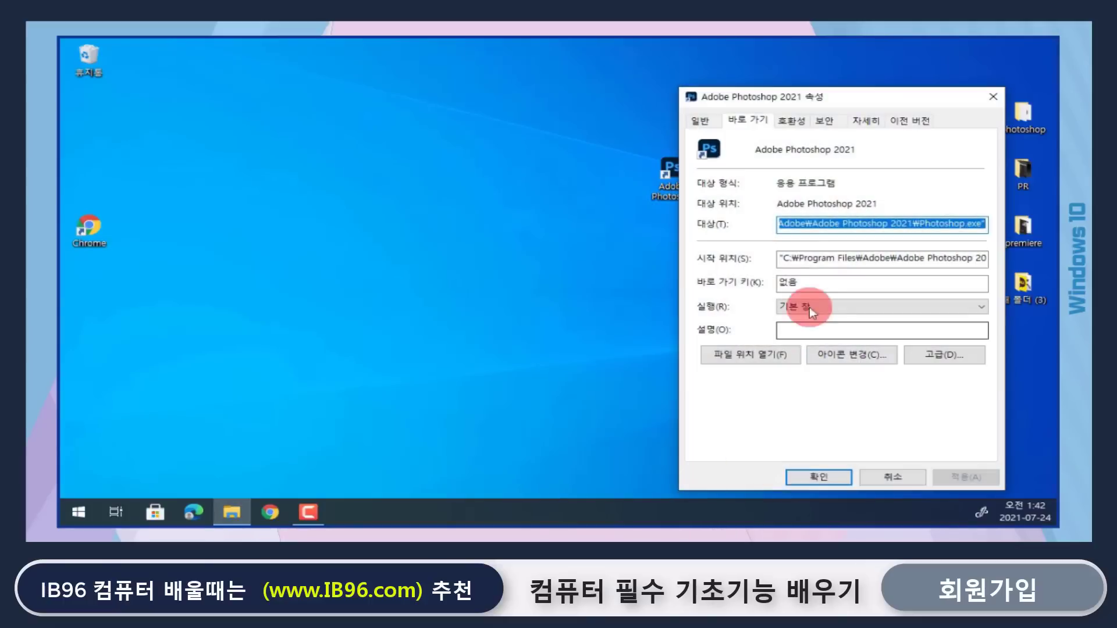
click(887, 476)
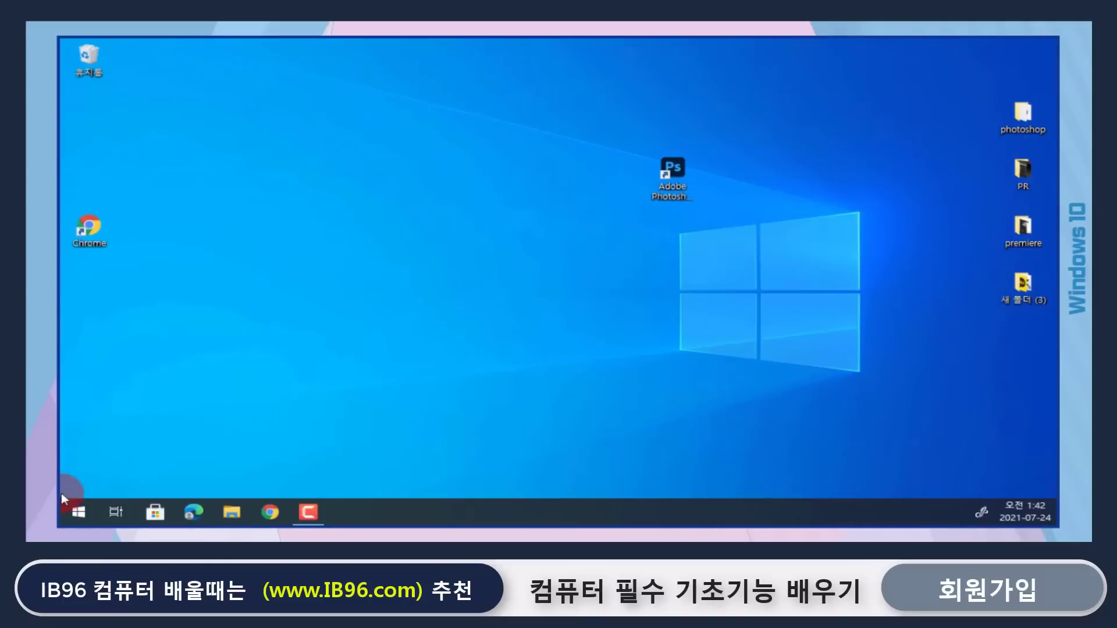
- Look through the installed apps list, from the Adobe programs down to the Korean-named apps
click(82, 514)
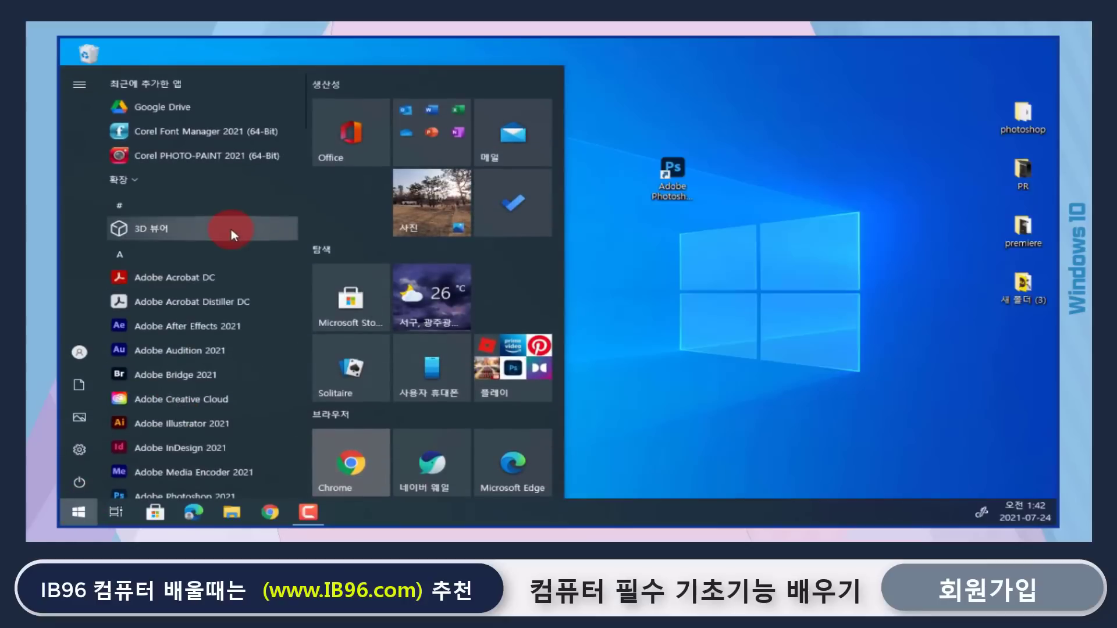
click(878, 351)
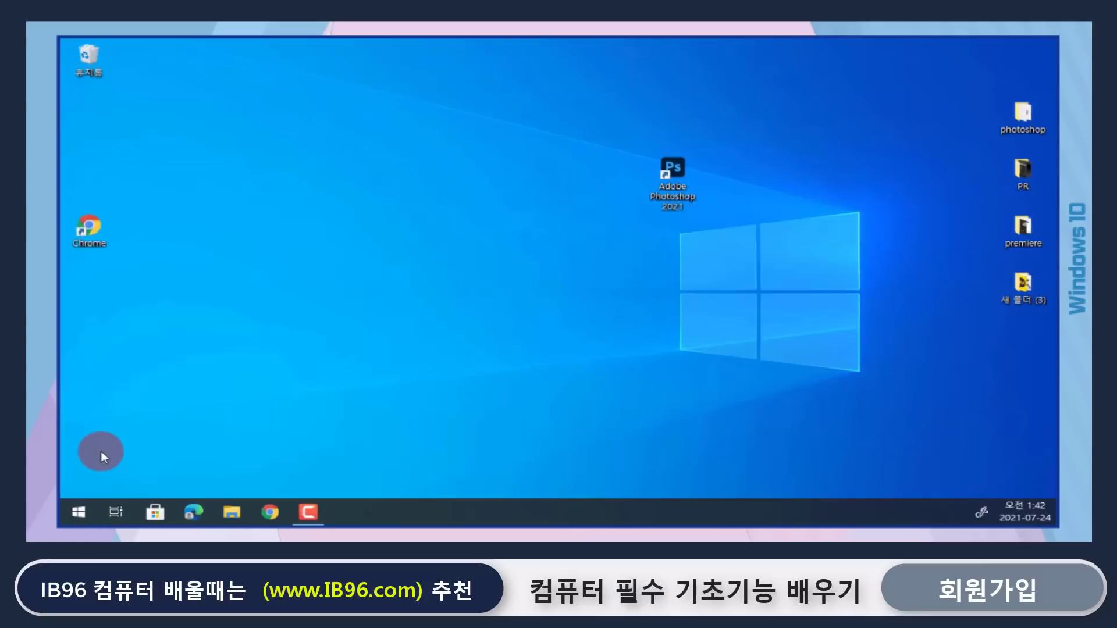
click(82, 509)
scroll(202, 387, down, 10)
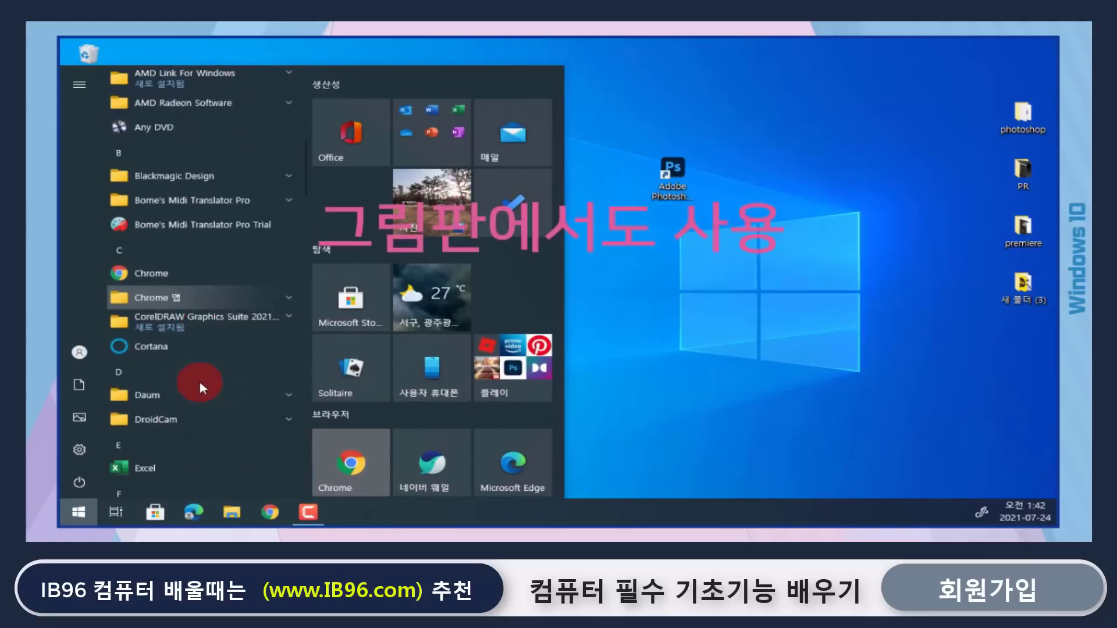
scroll(203, 387, down, 7)
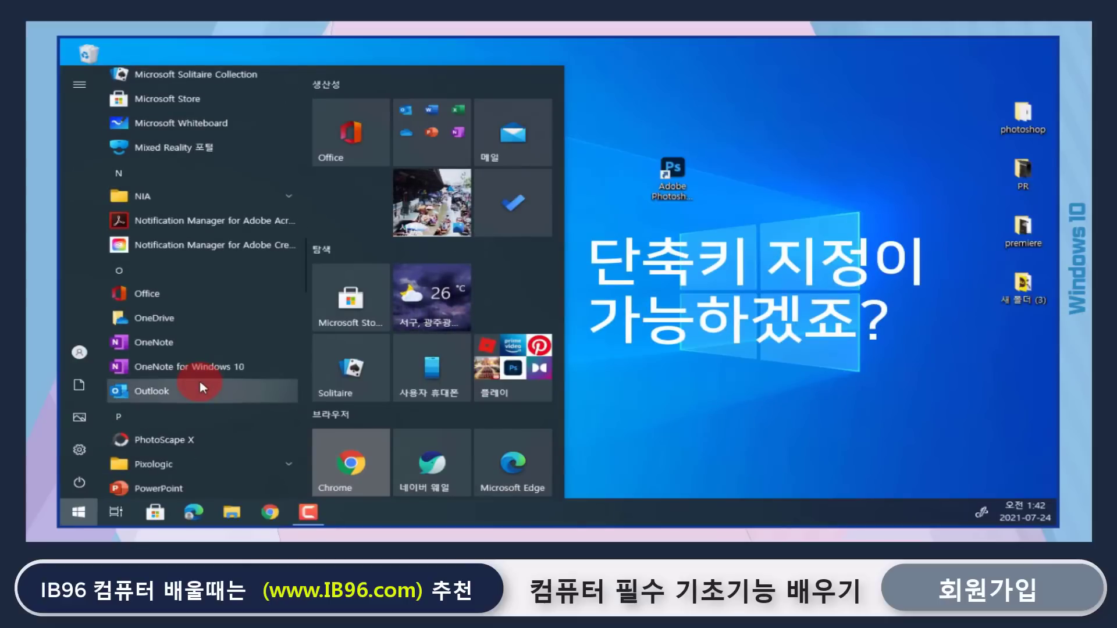
scroll(203, 387, down, 3)
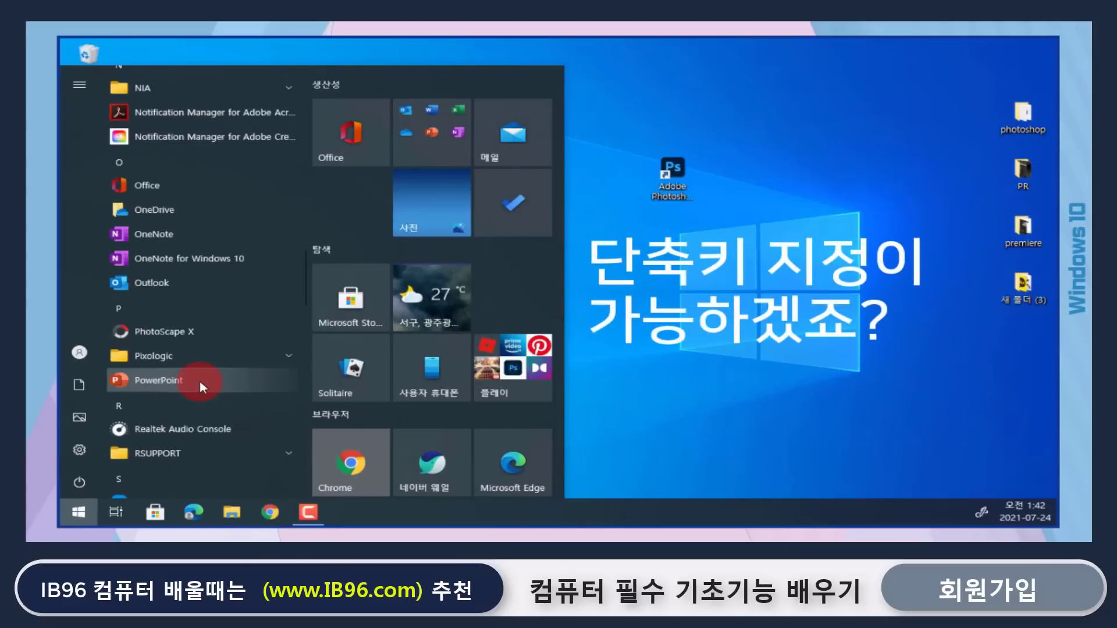
scroll(203, 387, down, 10)
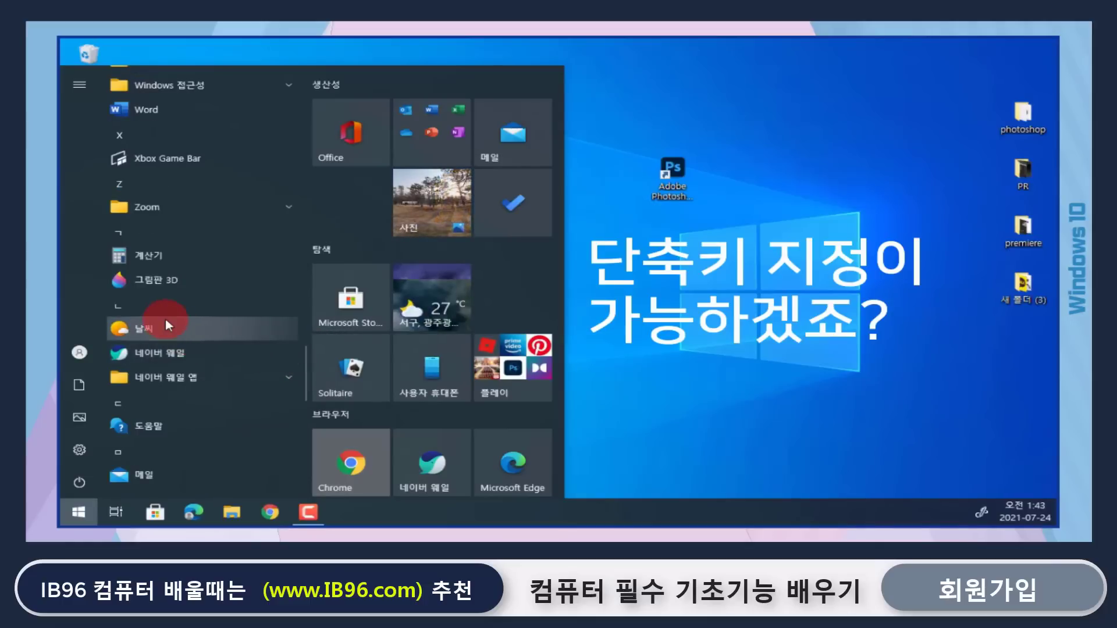
click(658, 274)
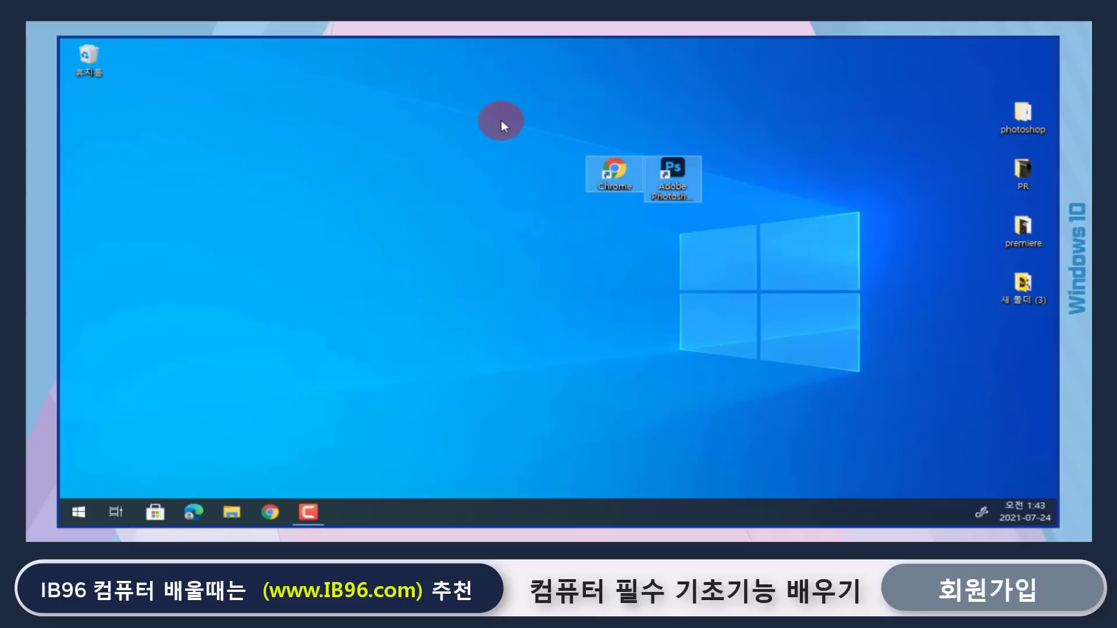
drag(500, 120, 711, 222)
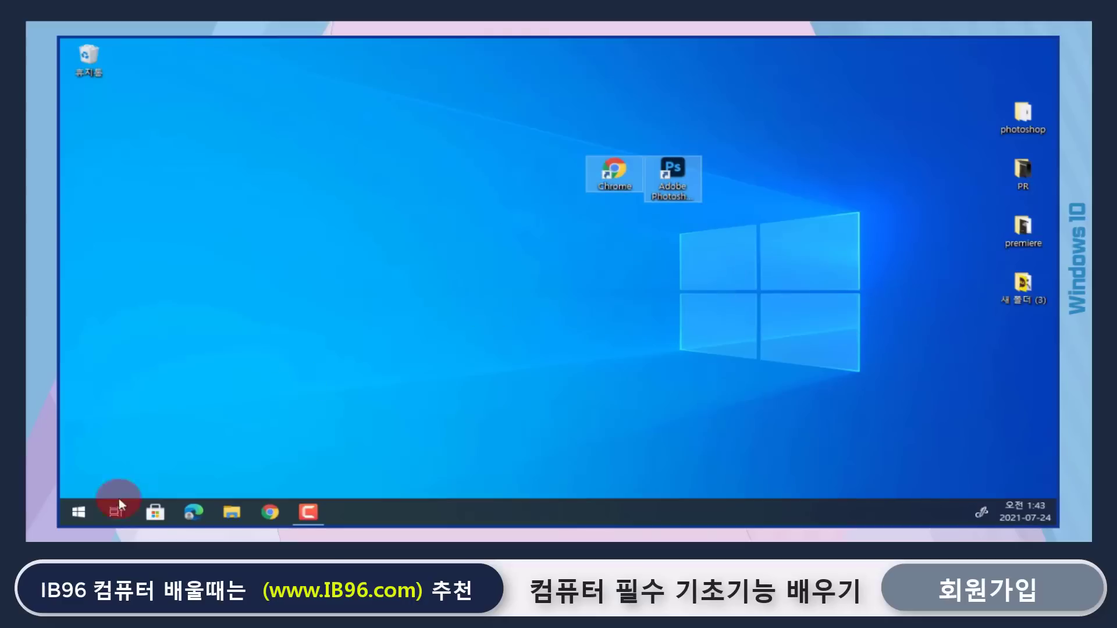
click(79, 518)
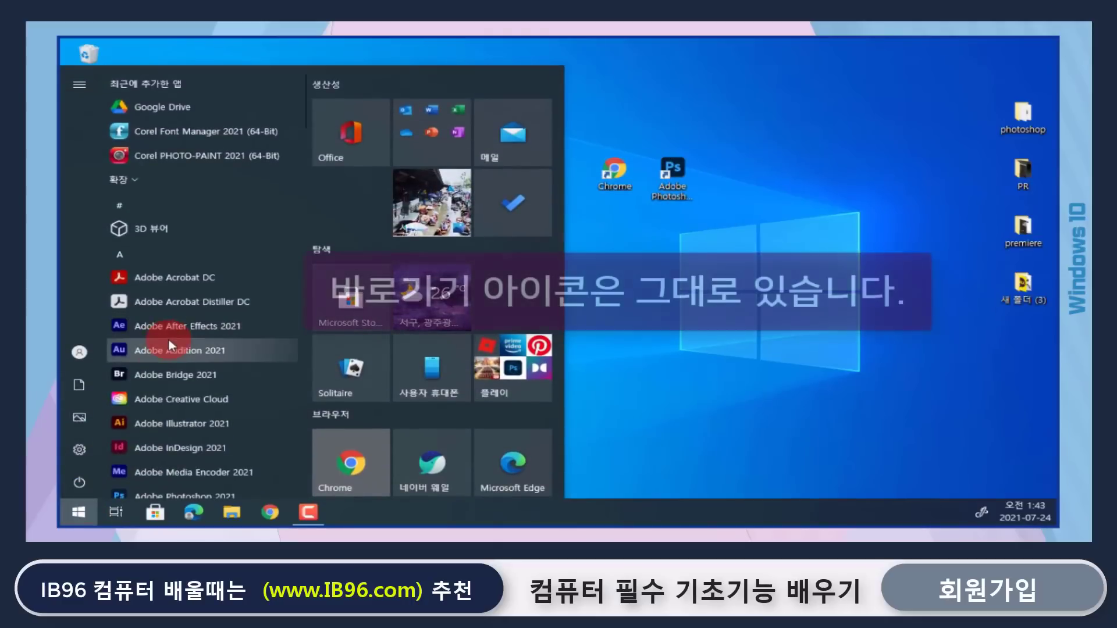
scroll(169, 339, down, 3)
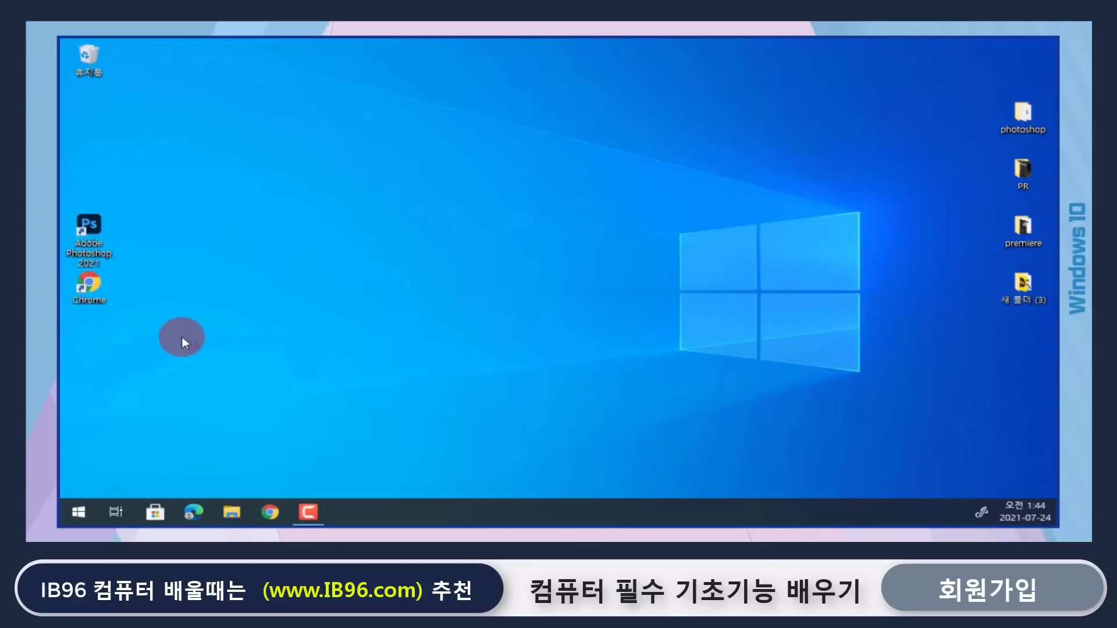
drag(183, 342, 76, 213)
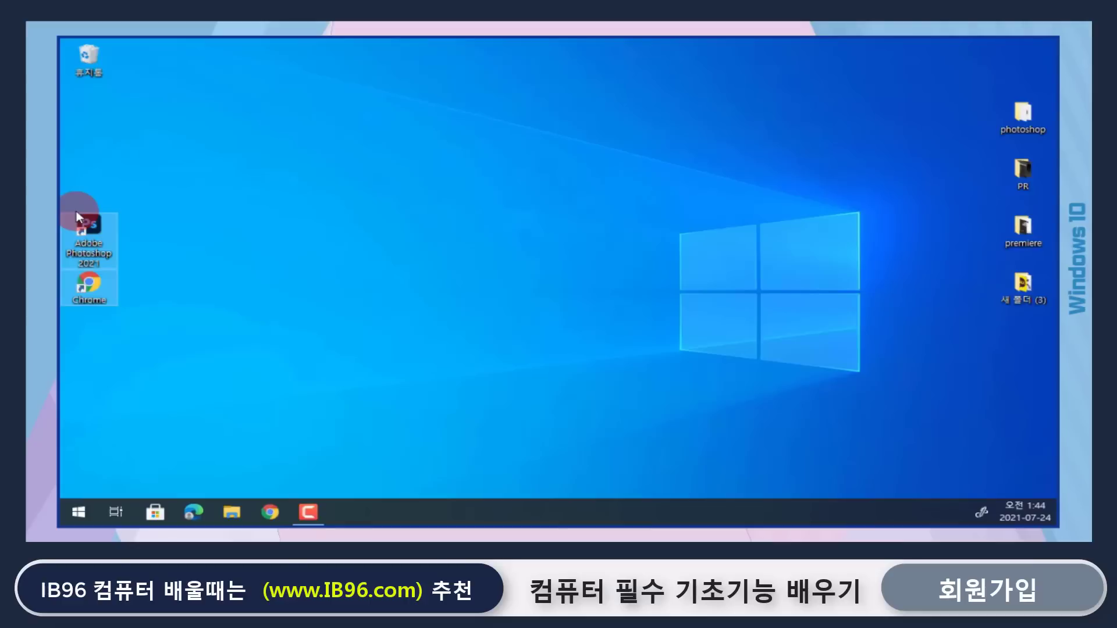
click(148, 316)
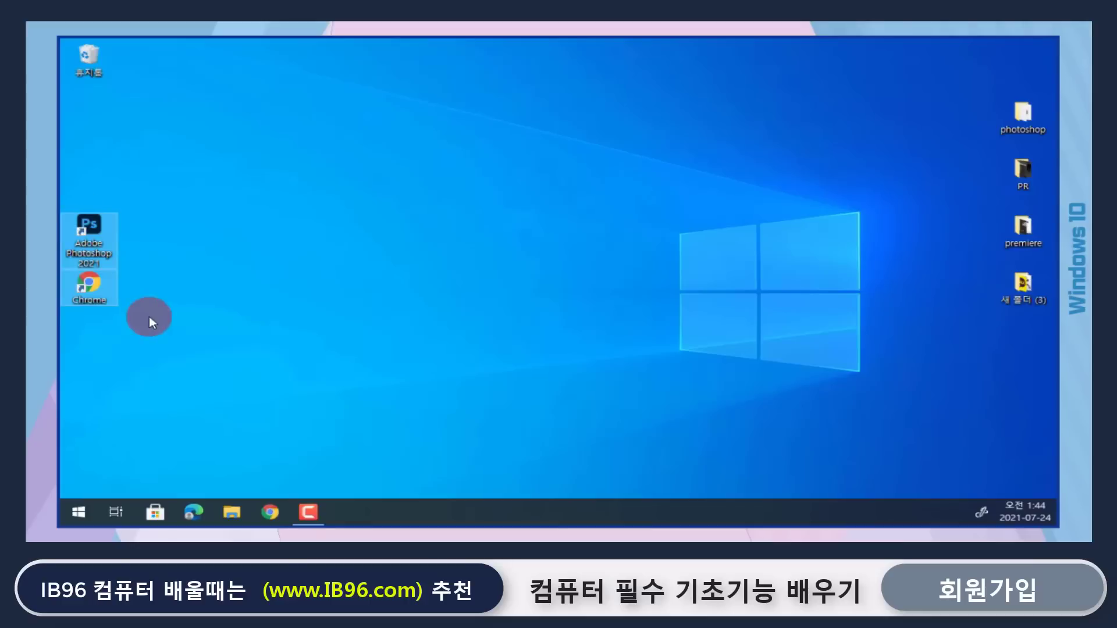
right_click(93, 282)
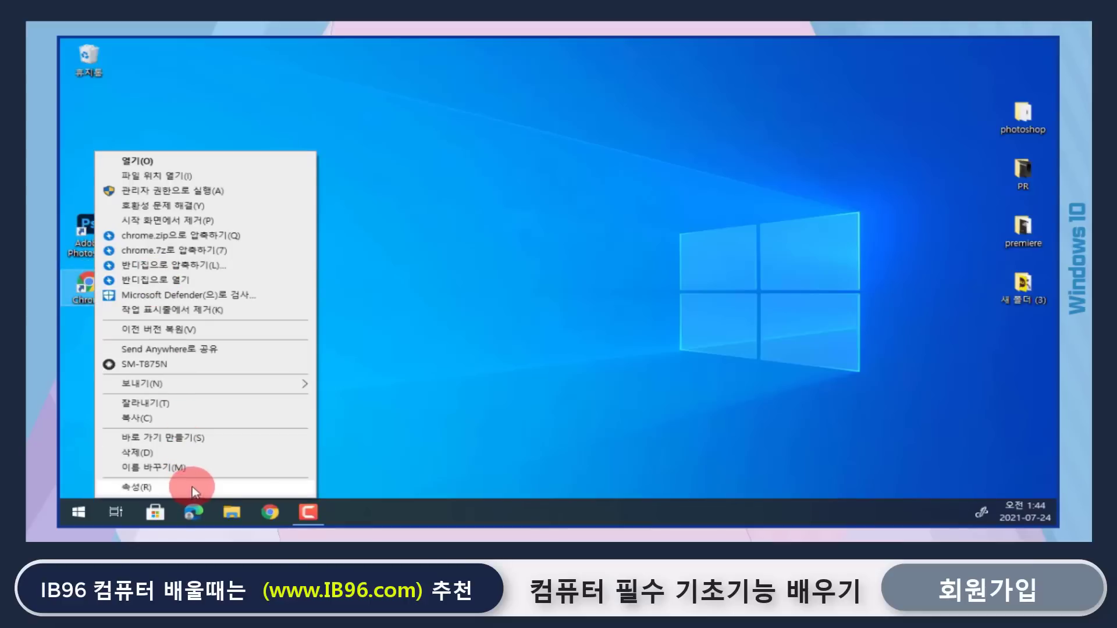
click(498, 370)
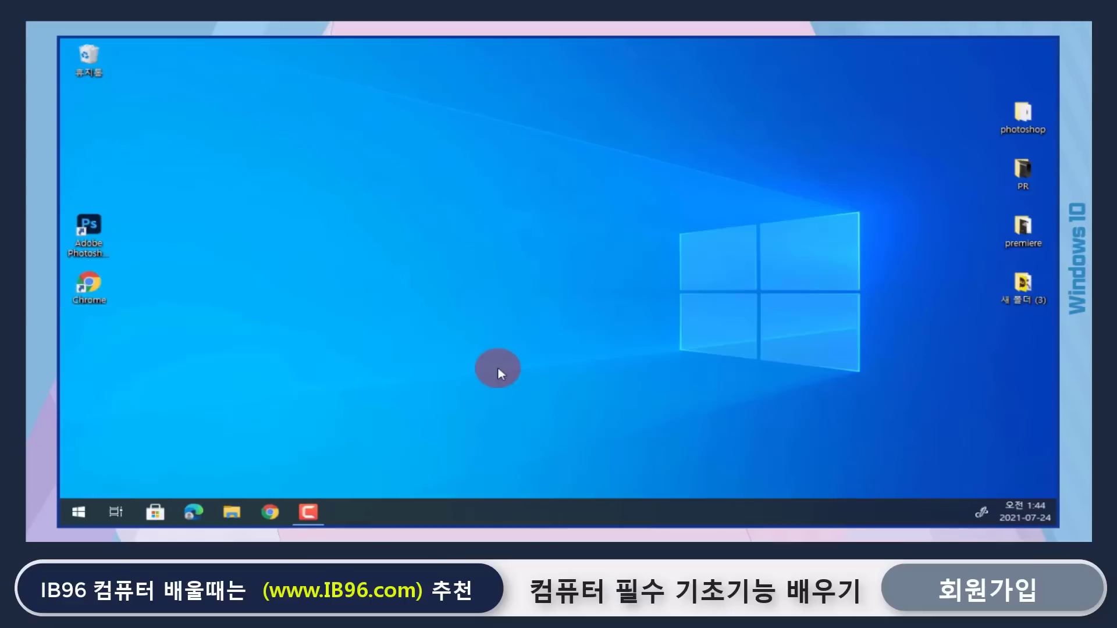
click(78, 512)
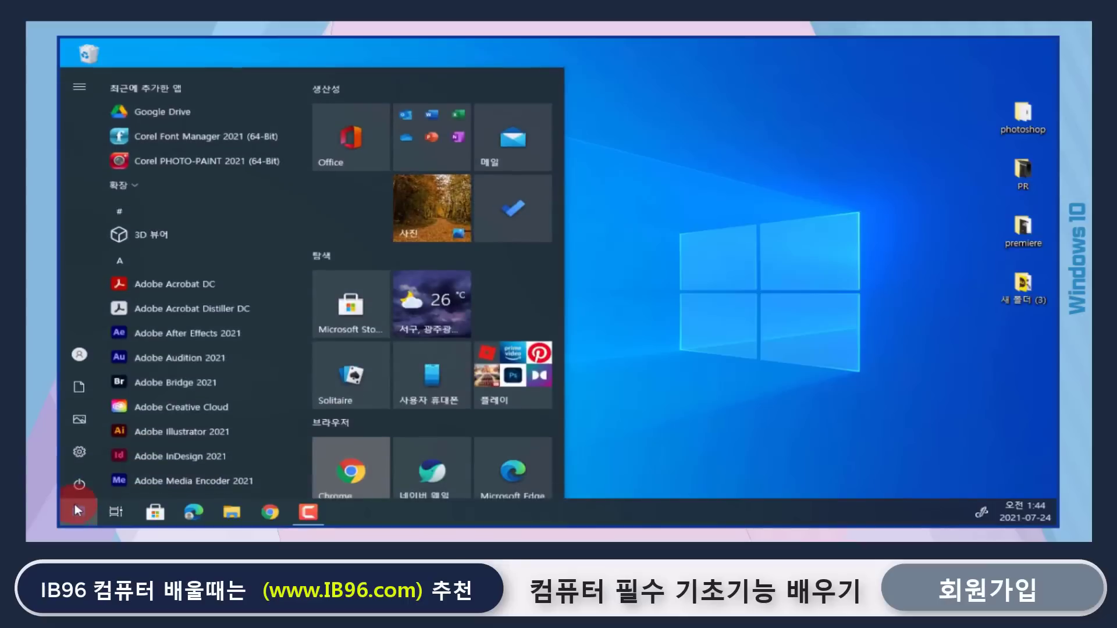
click(708, 353)
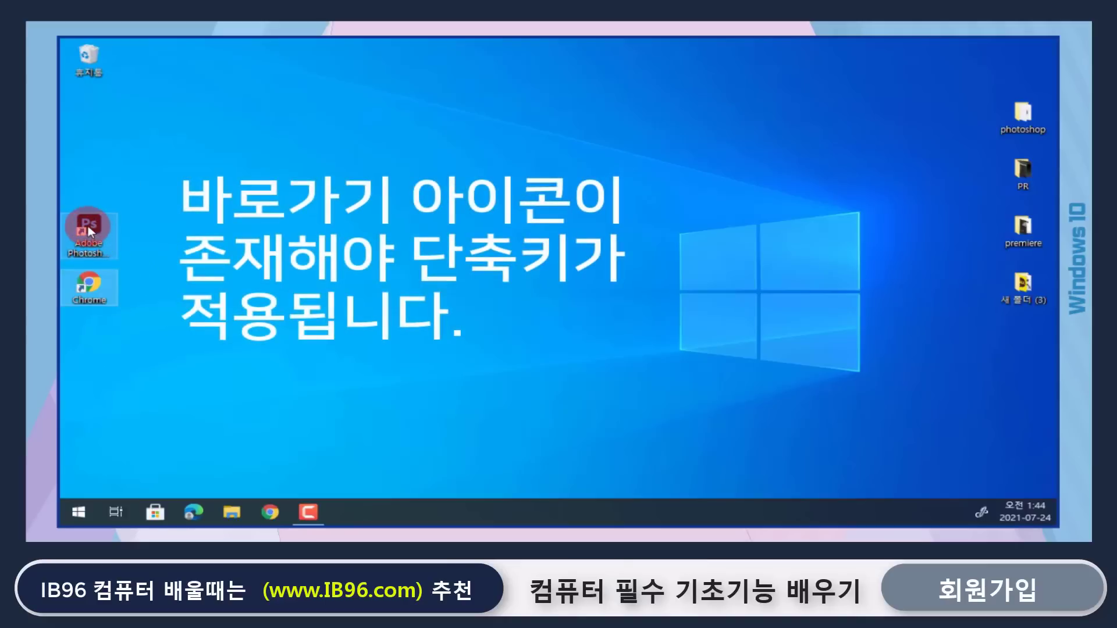
- Move the selected Photoshop and Chrome desktop shortcuts to the Recycle Bin
drag(88, 226, 96, 81)
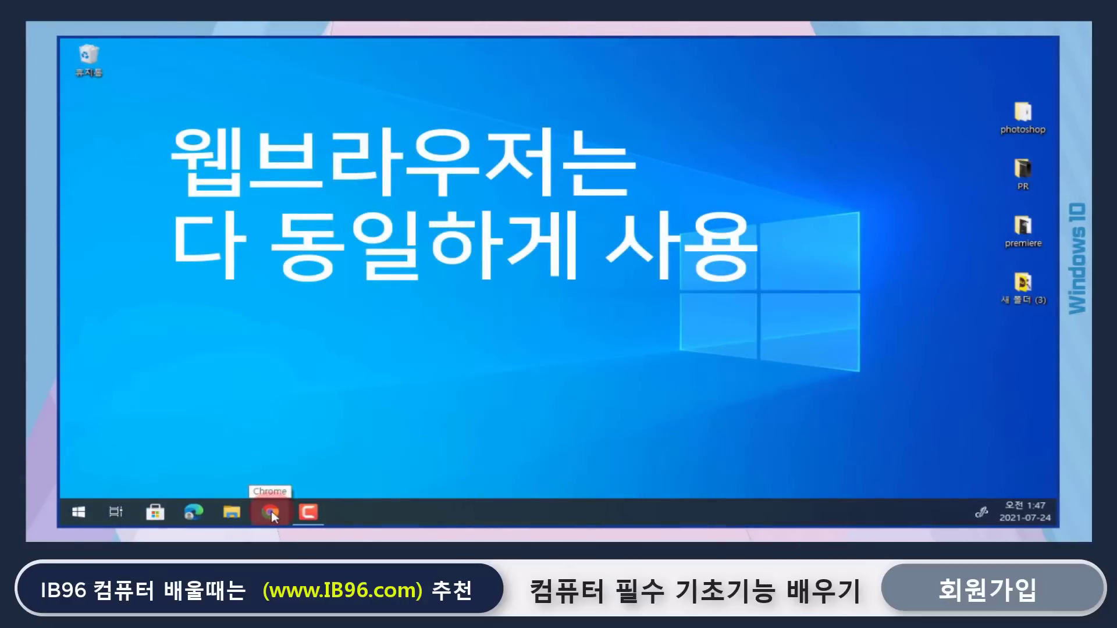
- Open the IB96 site in Chrome from its new-tab page tile, and add a new tab
click(271, 511)
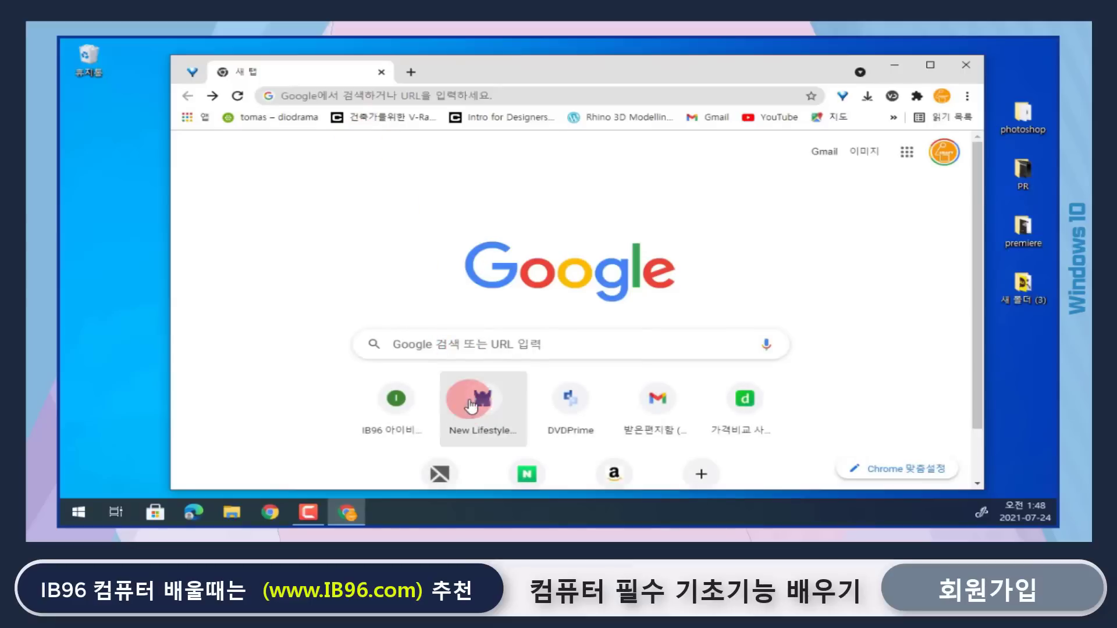
click(396, 409)
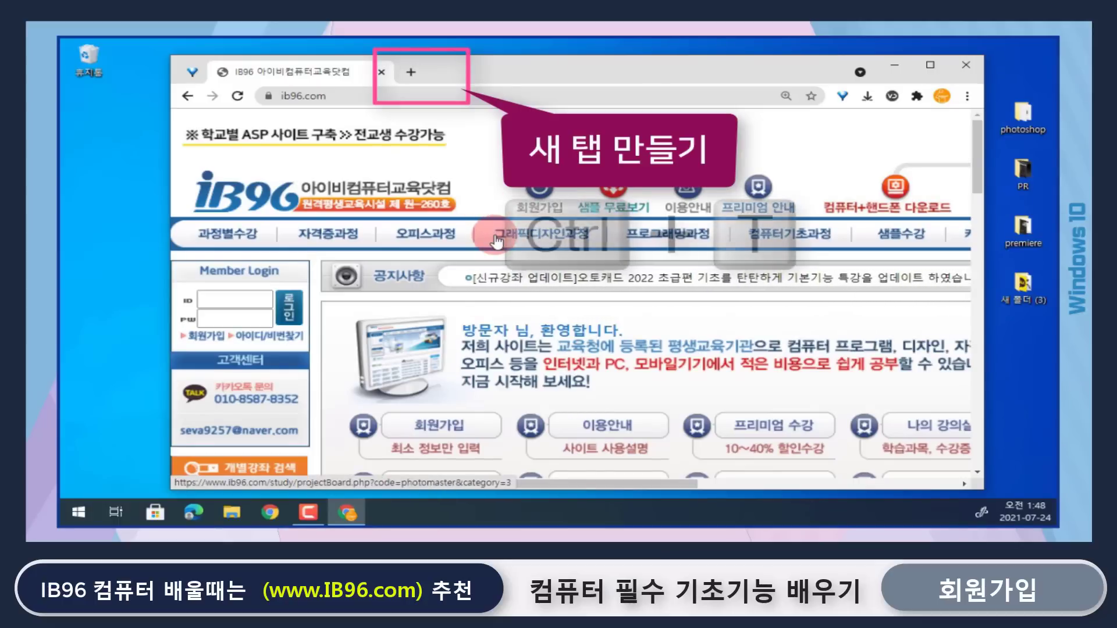
key(ctrl+t)
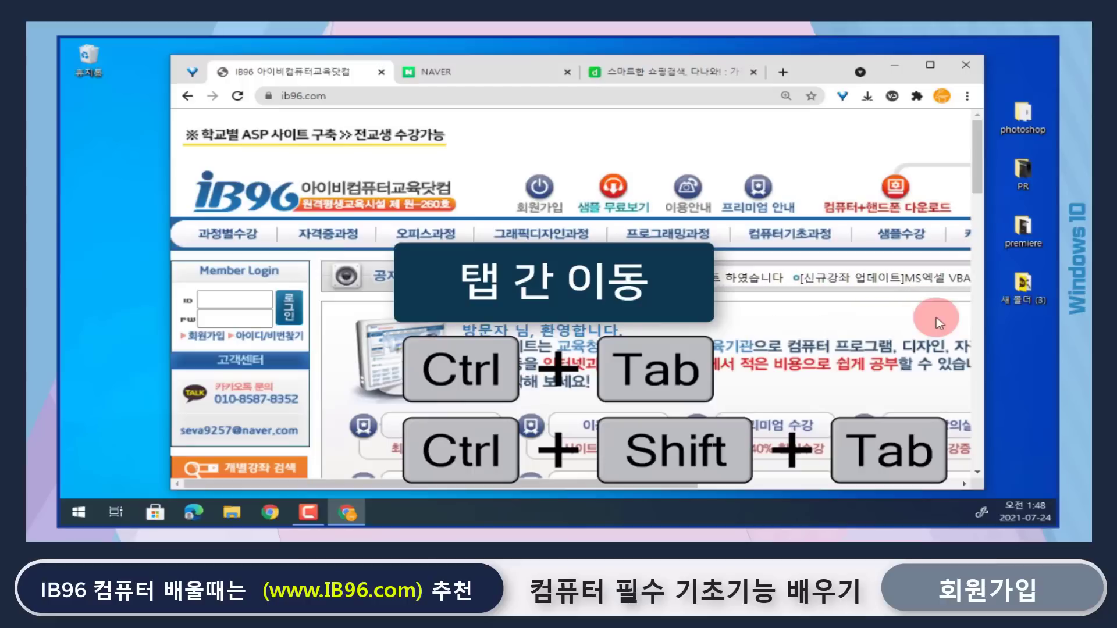
- Switch forward and backward between the open IB96, NAVER and Danawa tabs, ending on the IB96 tab
key(ctrl+Tab)
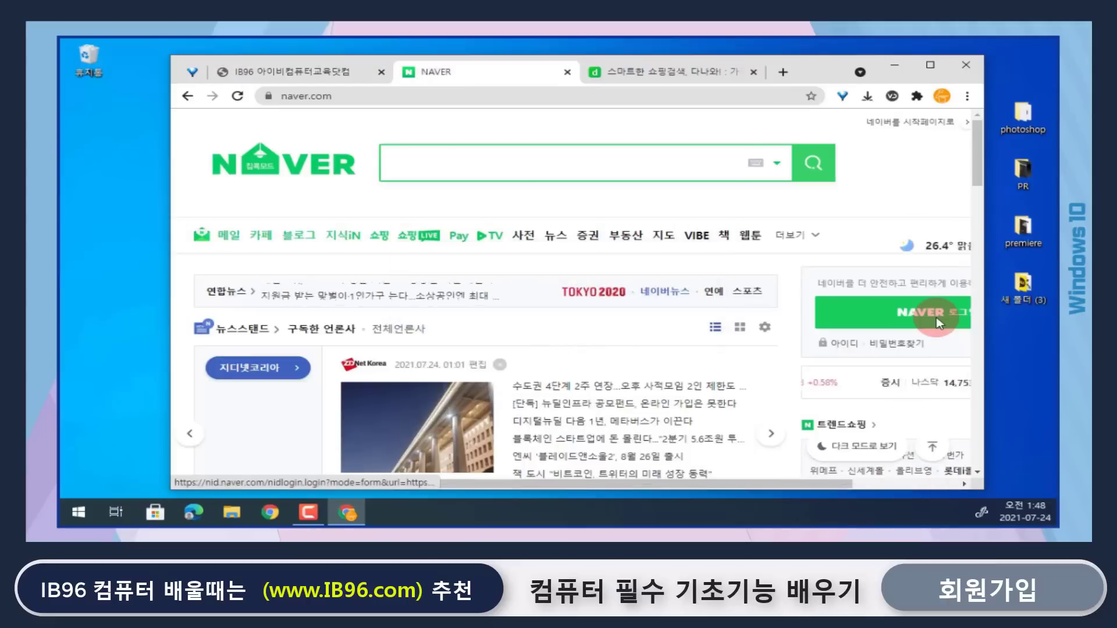
key(ctrl+Tab)
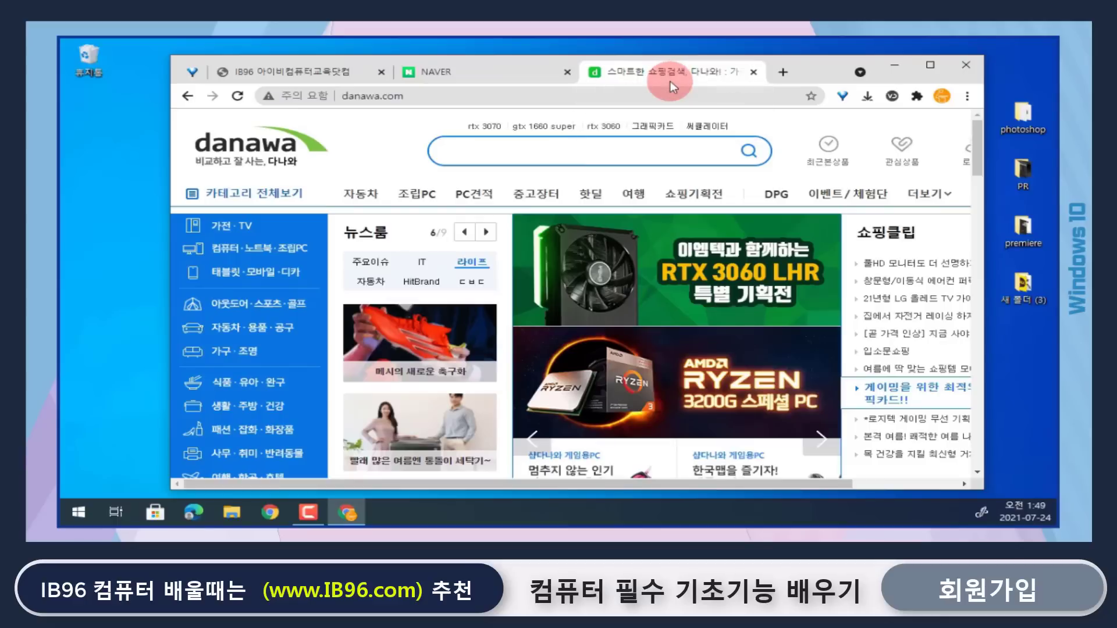
key(ctrl+shift+Tab)
key(ctrl+shift+Tab)
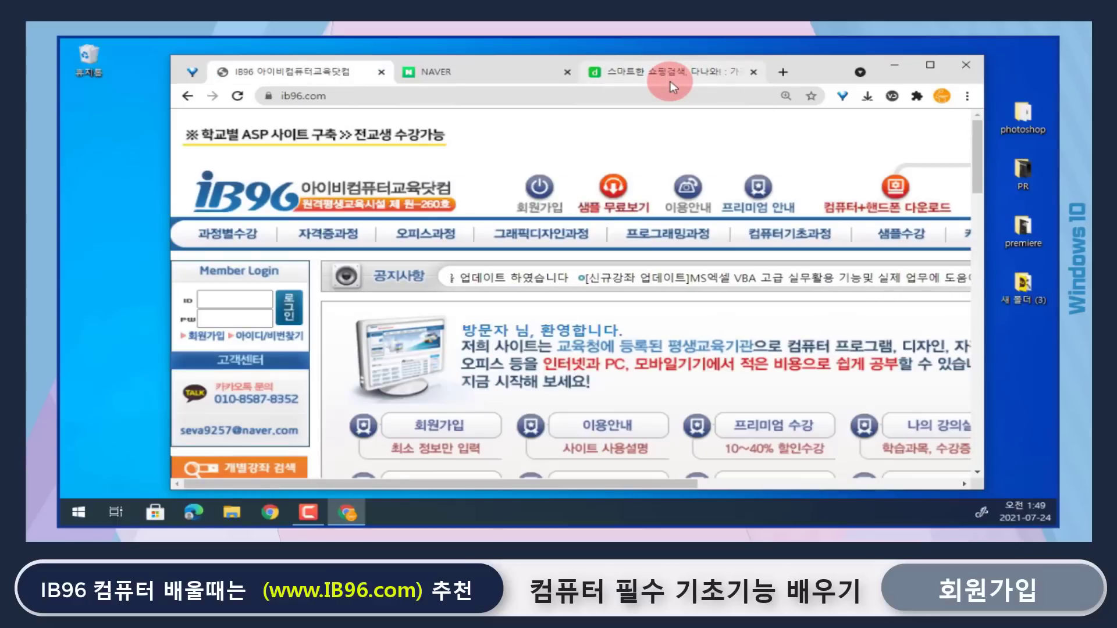
key(ctrl+Tab)
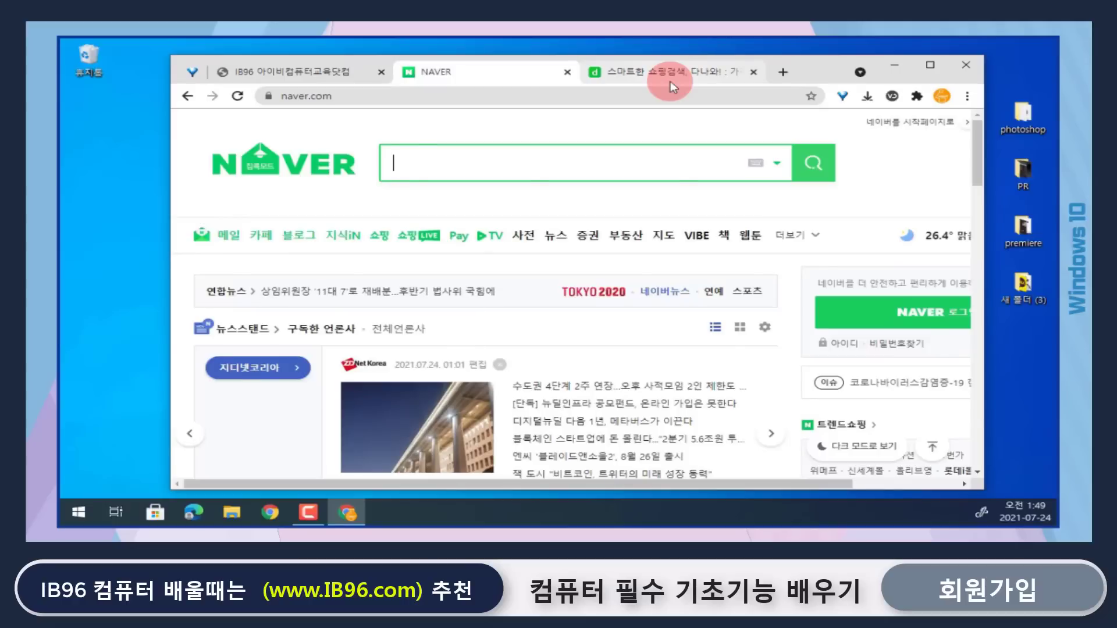
key(ctrl+shift+Tab)
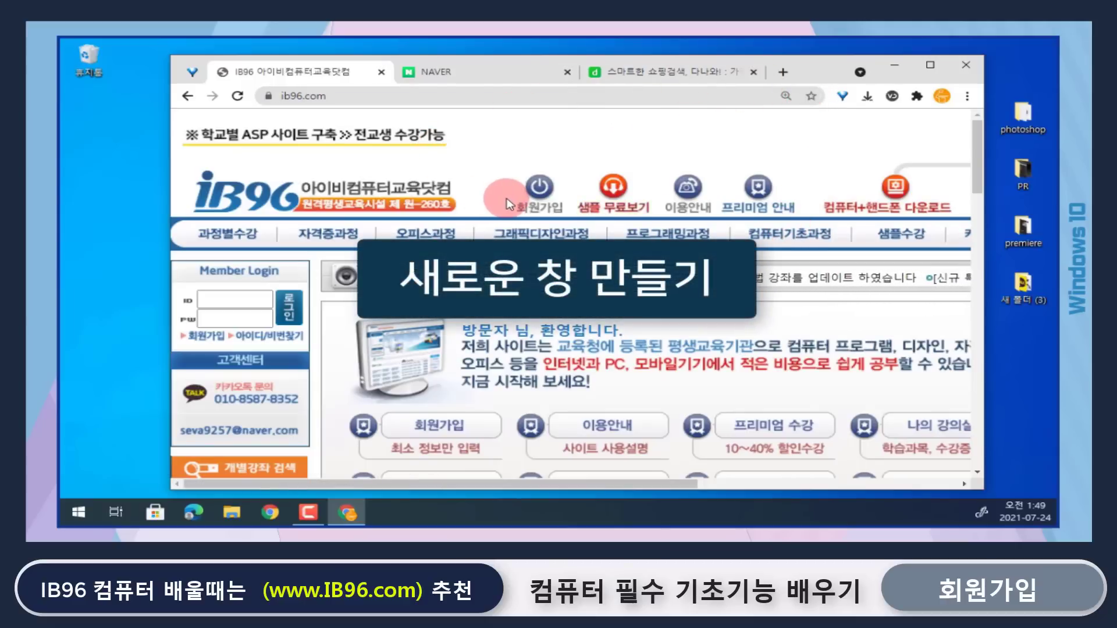
- Open a new browser window and shift it slightly away from the window holding the IB96 tab
key(ctrl+n)
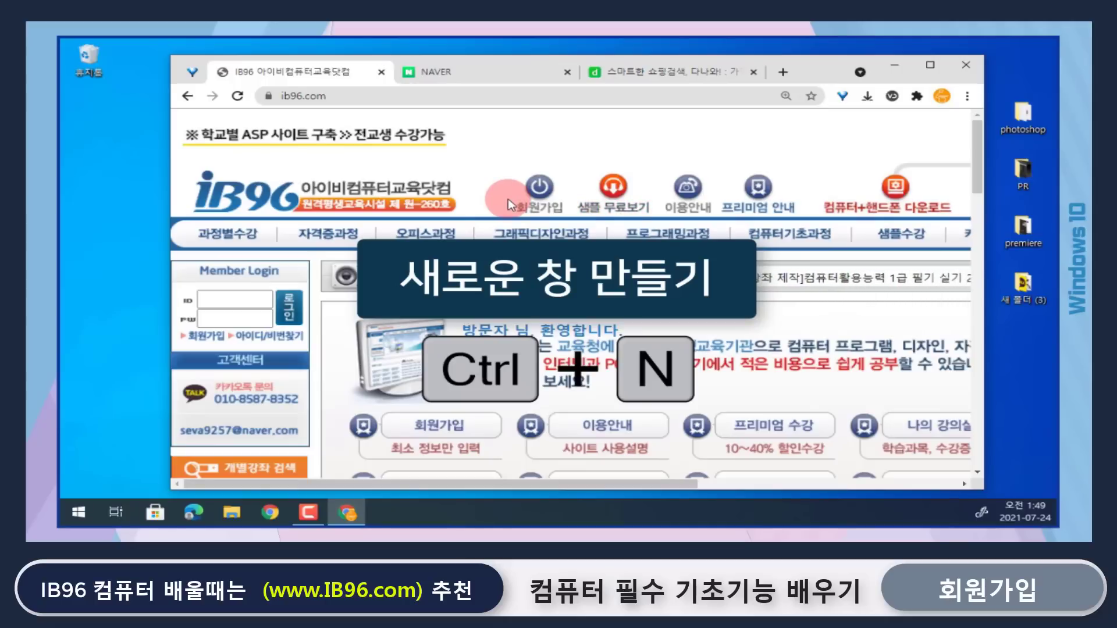
key(ctrl+n)
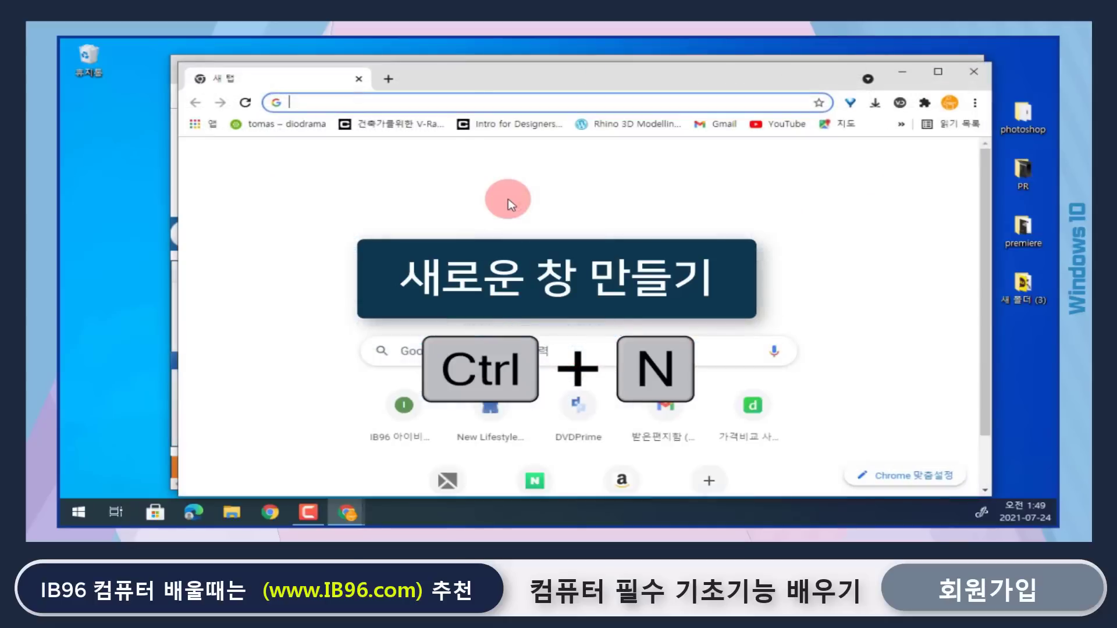
mouse_move(480, 68)
mouse_down()
mouse_move(518, 65)
mouse_move(490, 73)
mouse_up()
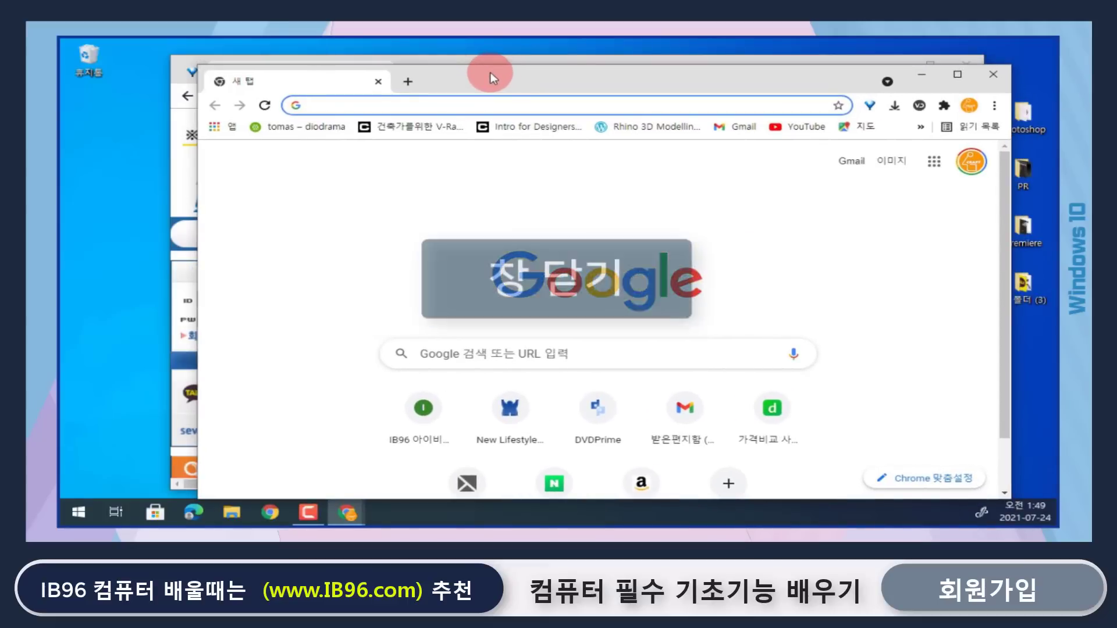
- Close the new browser window and open an incognito window
key(ctrl+w)
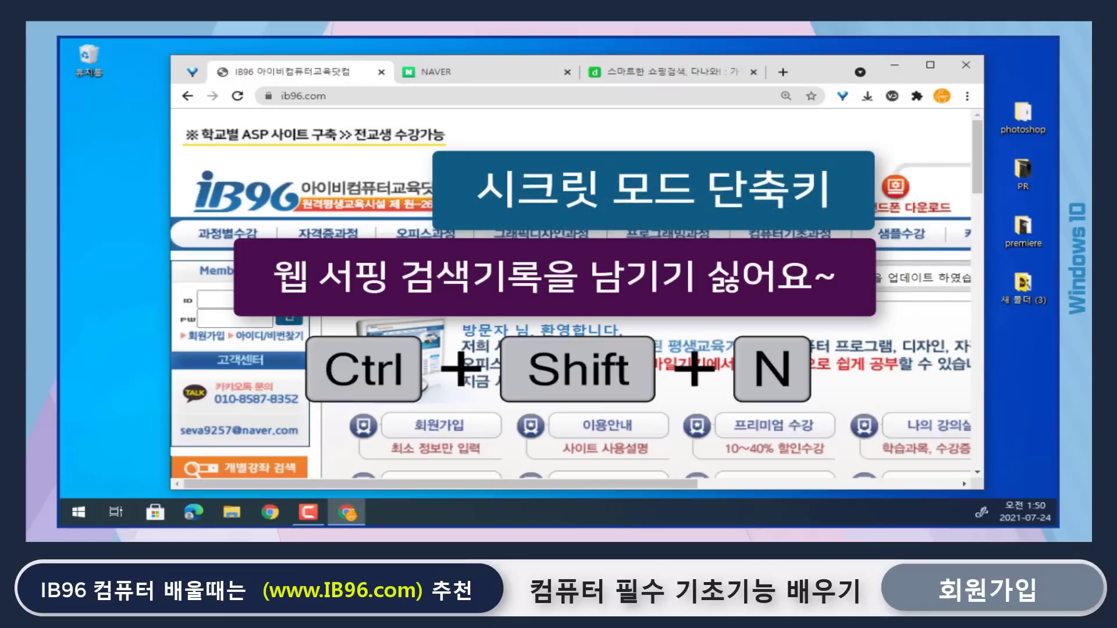
key(ctrl+shift+n)
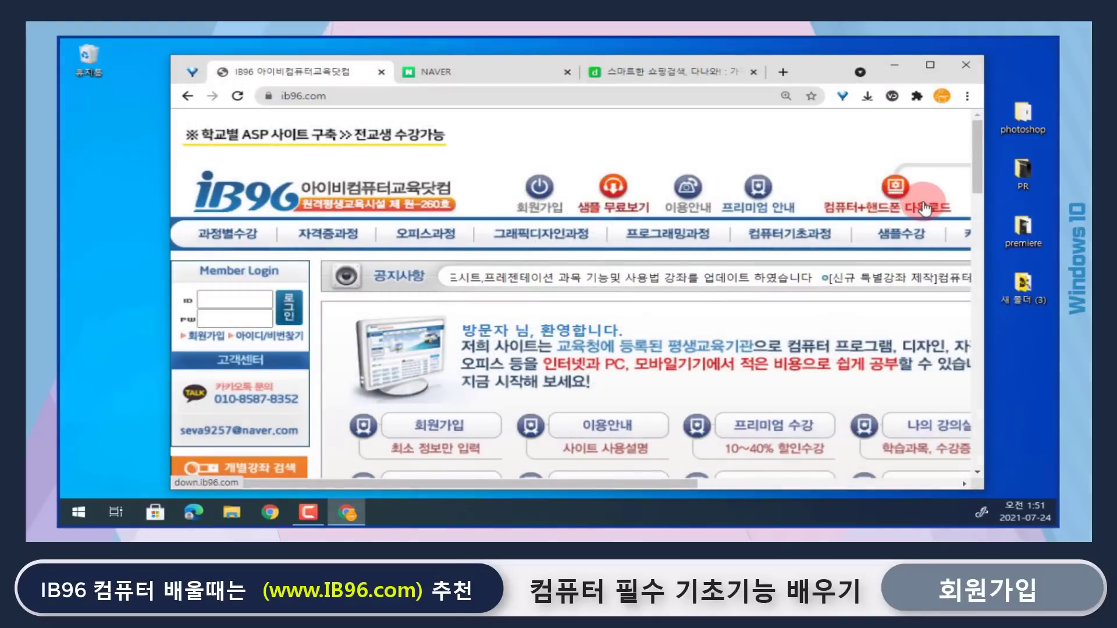
- Look at the browsing history list with the recently closed tabs, and dismiss it
click(968, 94)
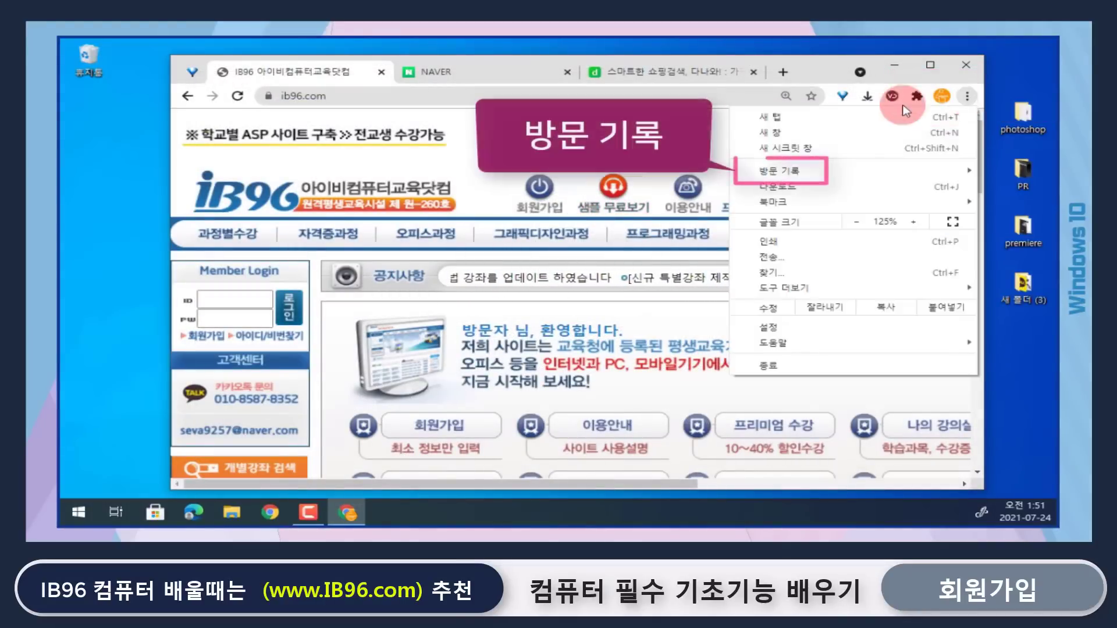
mouse_move(835, 177)
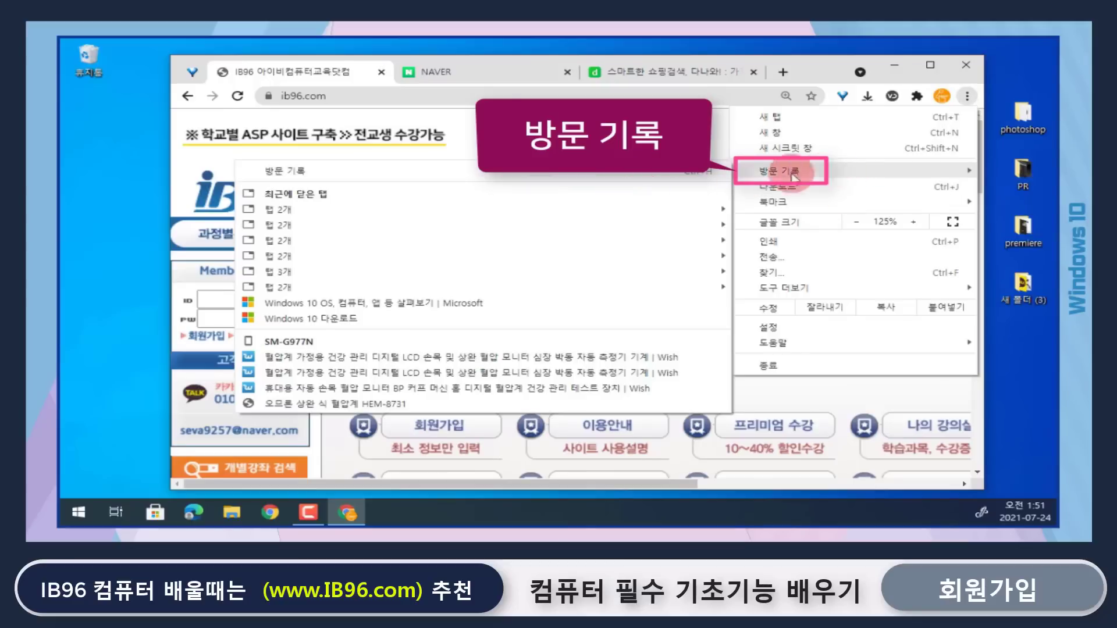
mouse_move(788, 172)
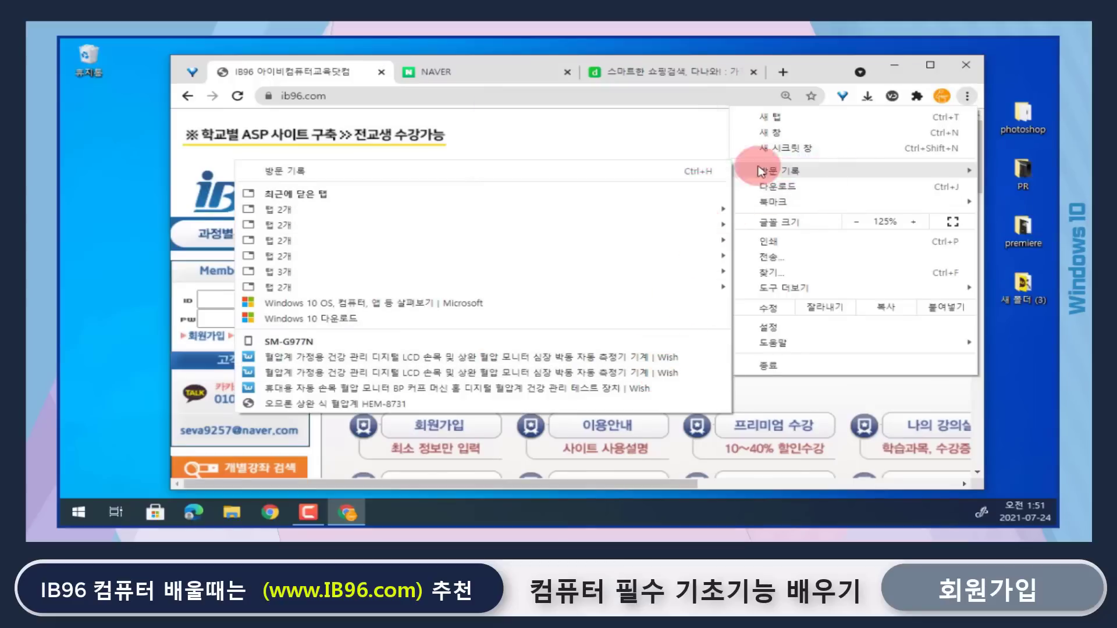
click(823, 69)
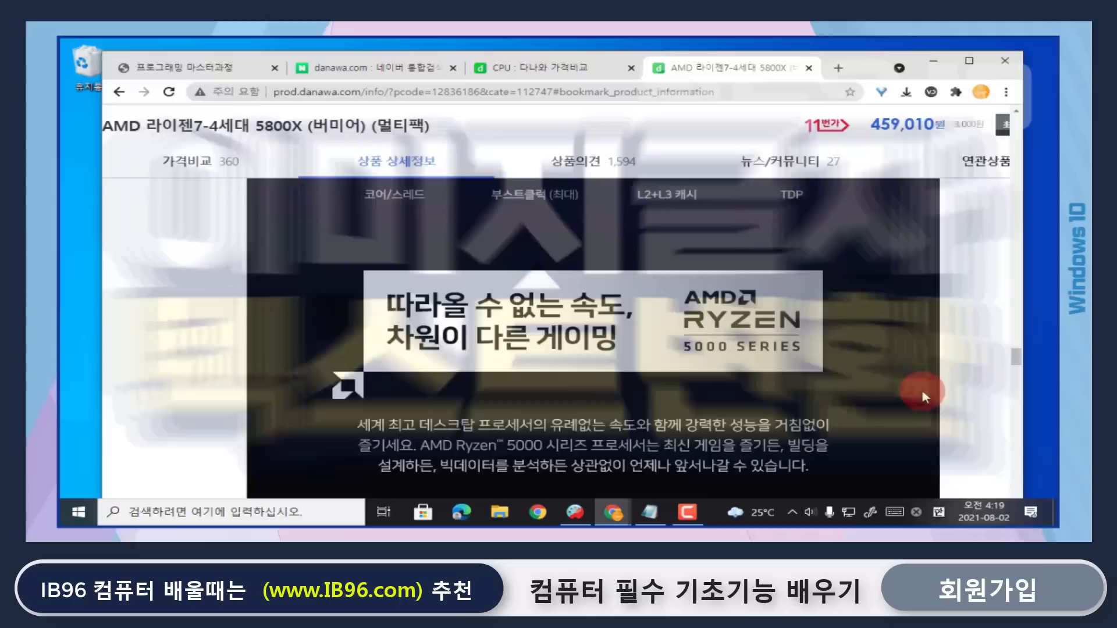
- Highlight the AMD 라이젠7-4세대 5800X product title to test it as ordinary text, and clear the selection
scroll(916, 393, up, 3)
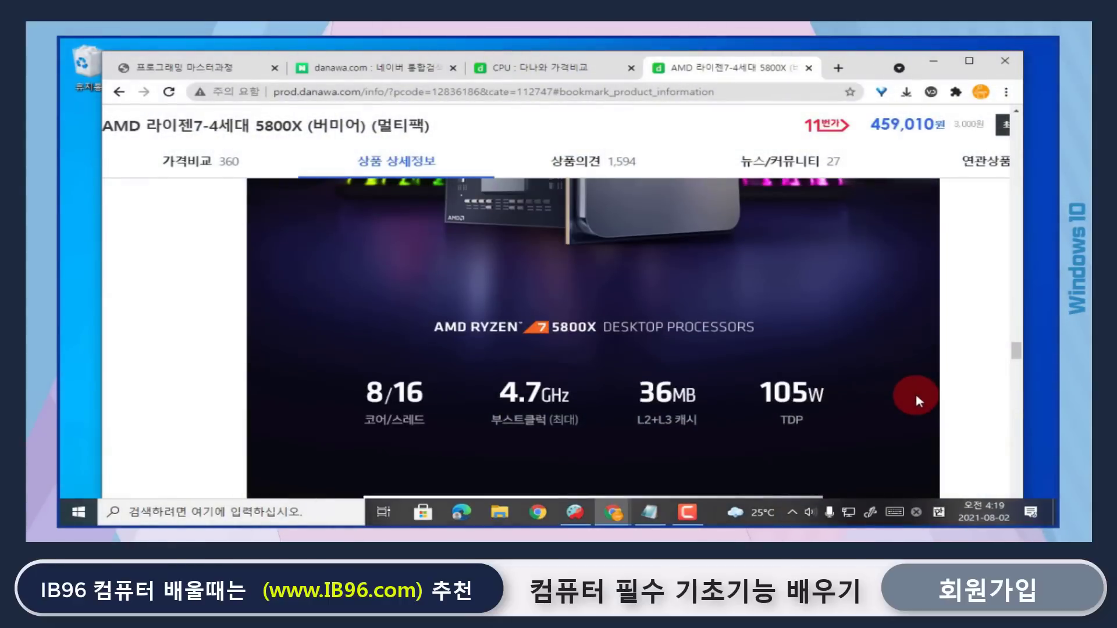
scroll(916, 393, down, 3)
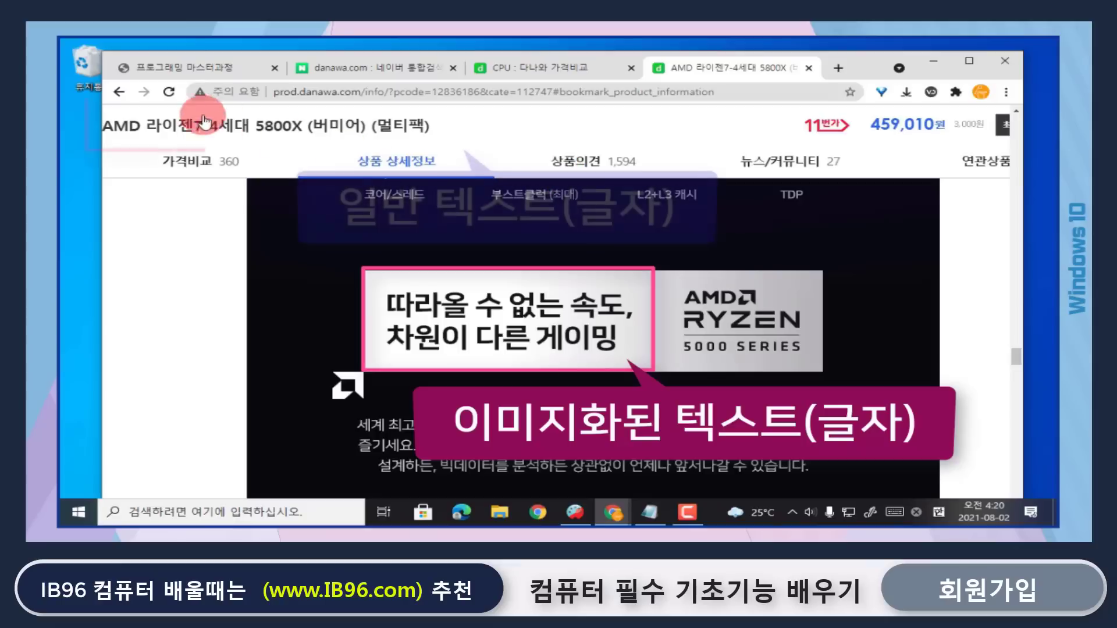
drag(103, 126, 407, 127)
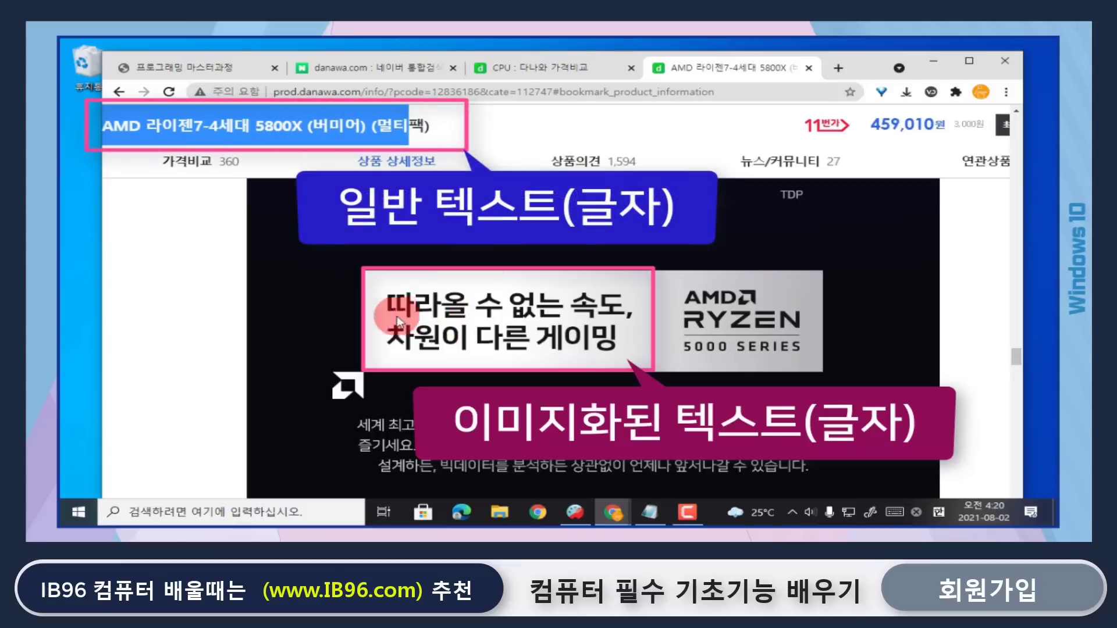
click(249, 289)
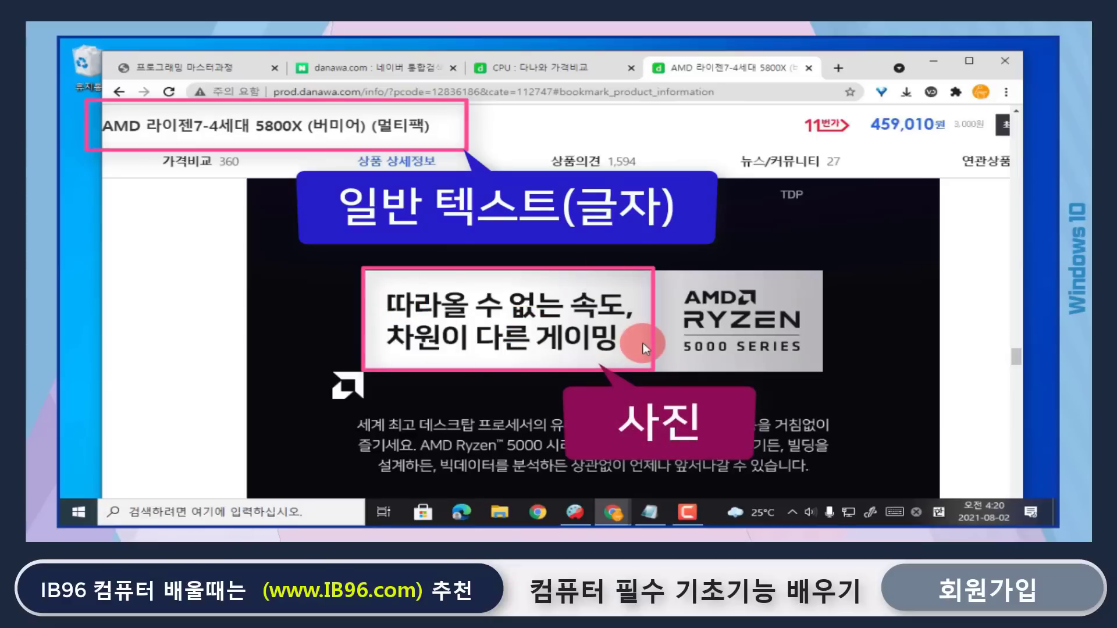
scroll(643, 346, down, 1)
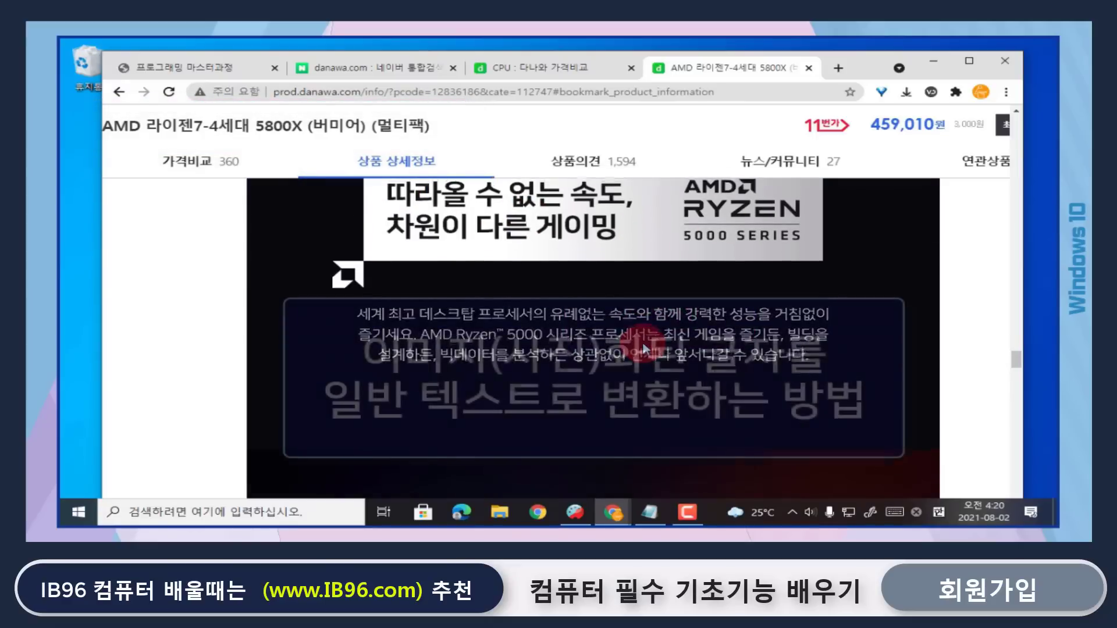
scroll(718, 341, up, 1)
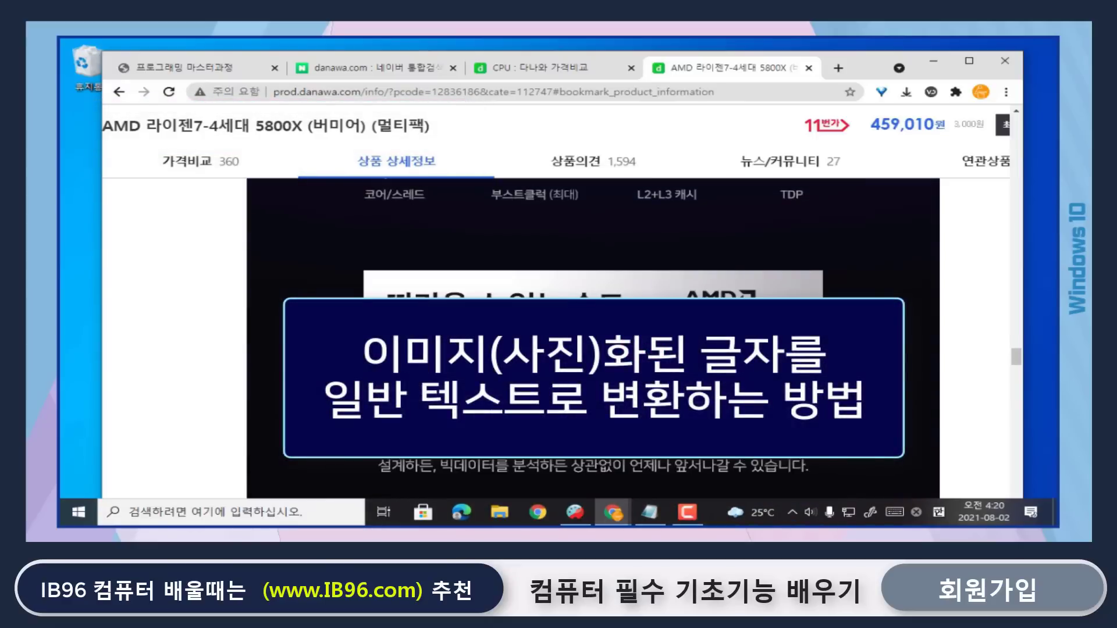
scroll(593, 337, down, 2)
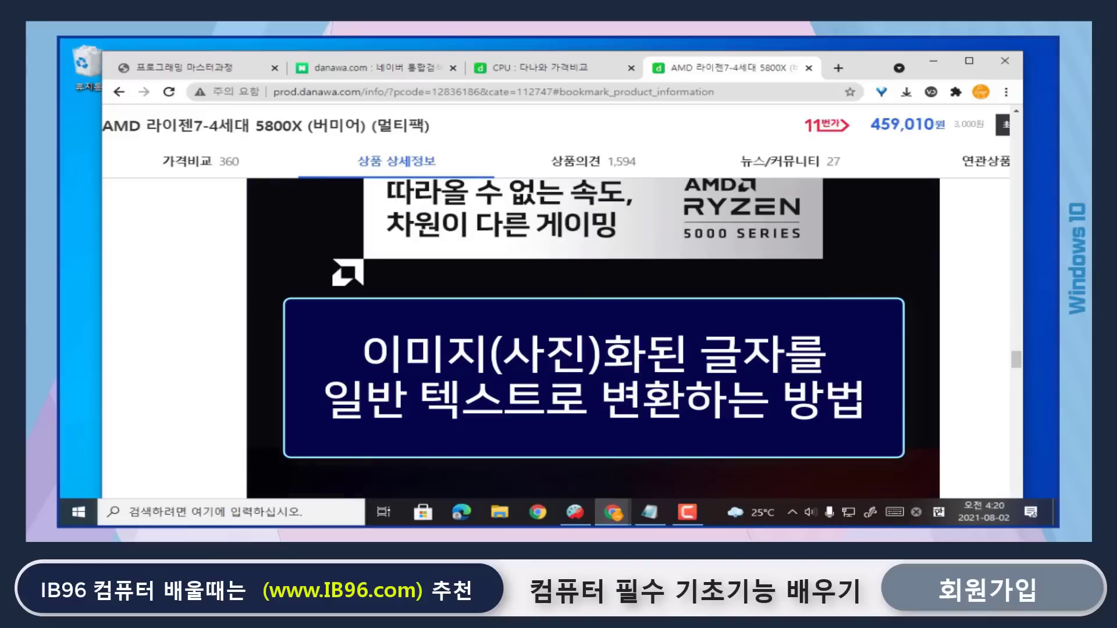
scroll(558, 337, up, 2)
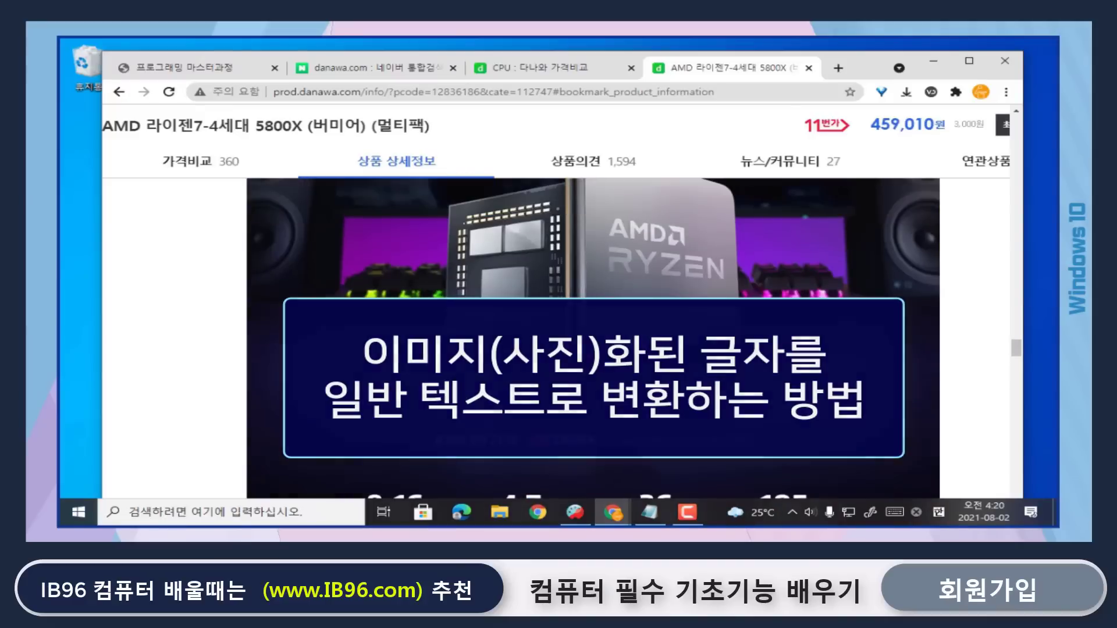
right_click(537, 381)
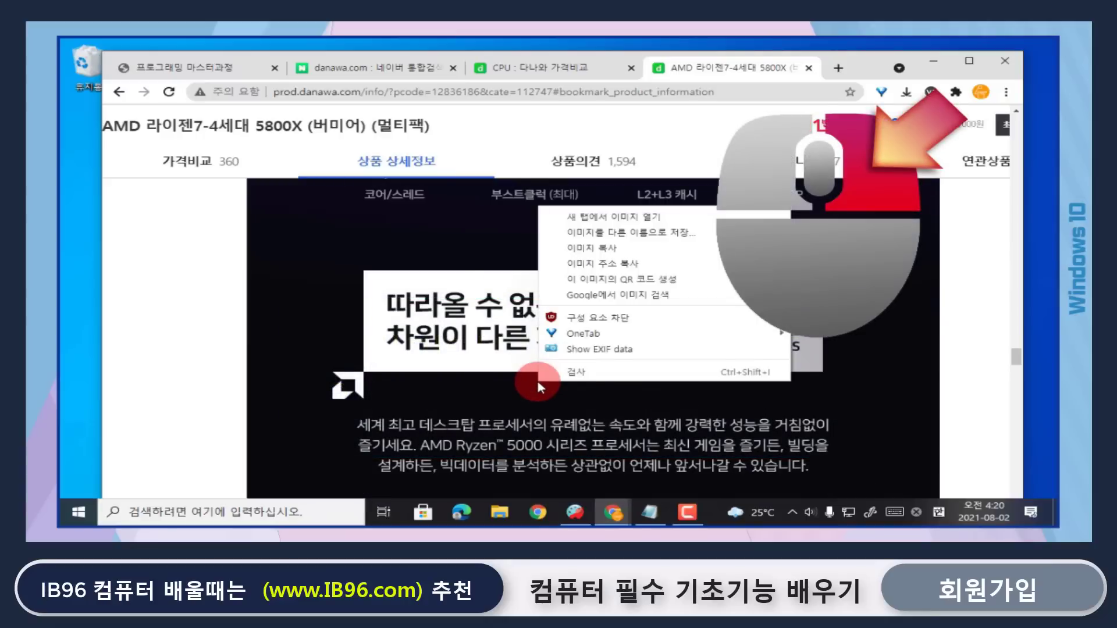
click(664, 232)
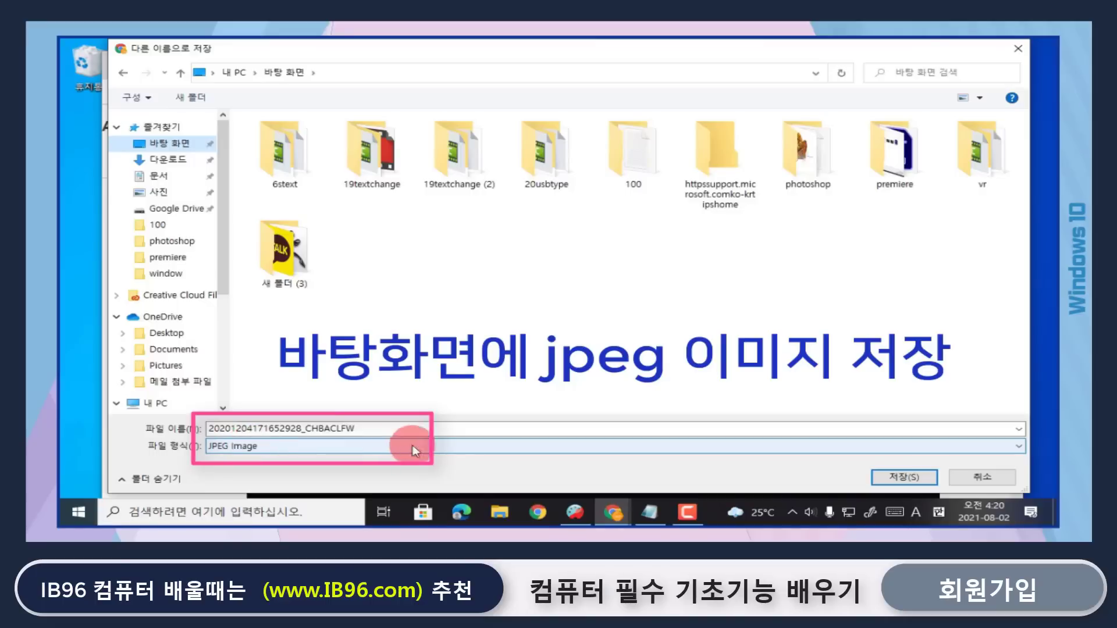
click(913, 478)
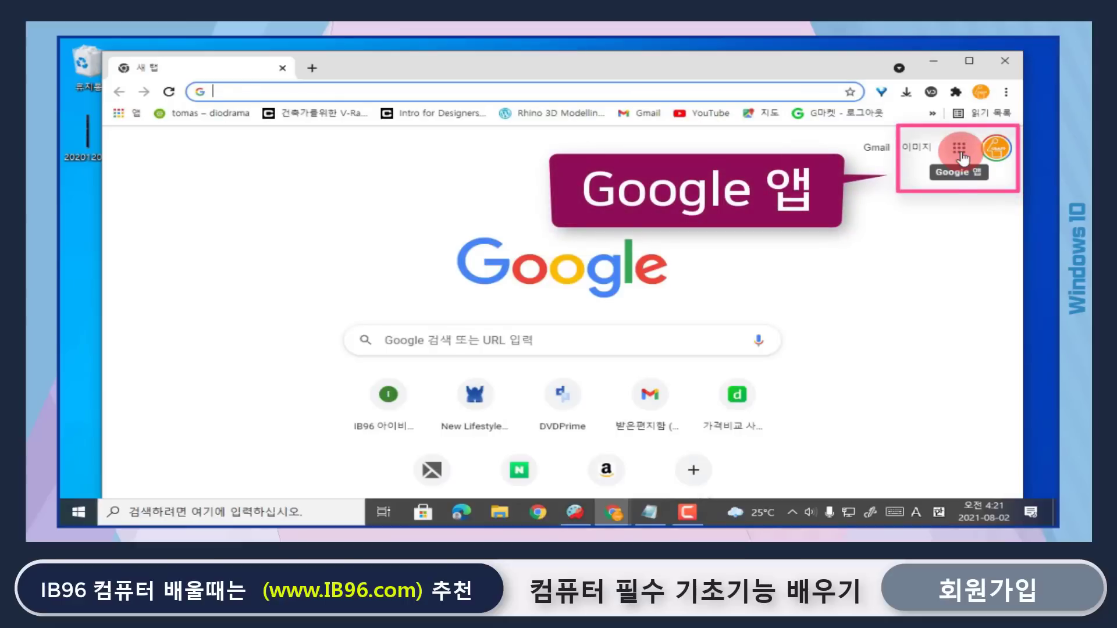
- Open Google Drive from the Google apps and upload the saved JPEG from the desktop, dismissing the upload notice
click(960, 152)
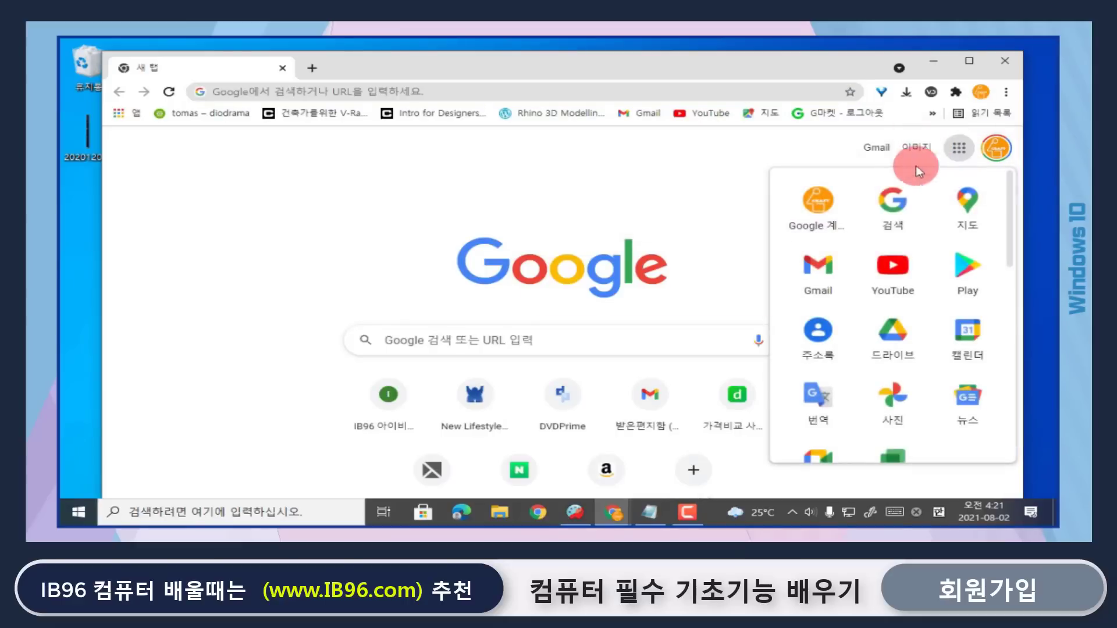
click(905, 341)
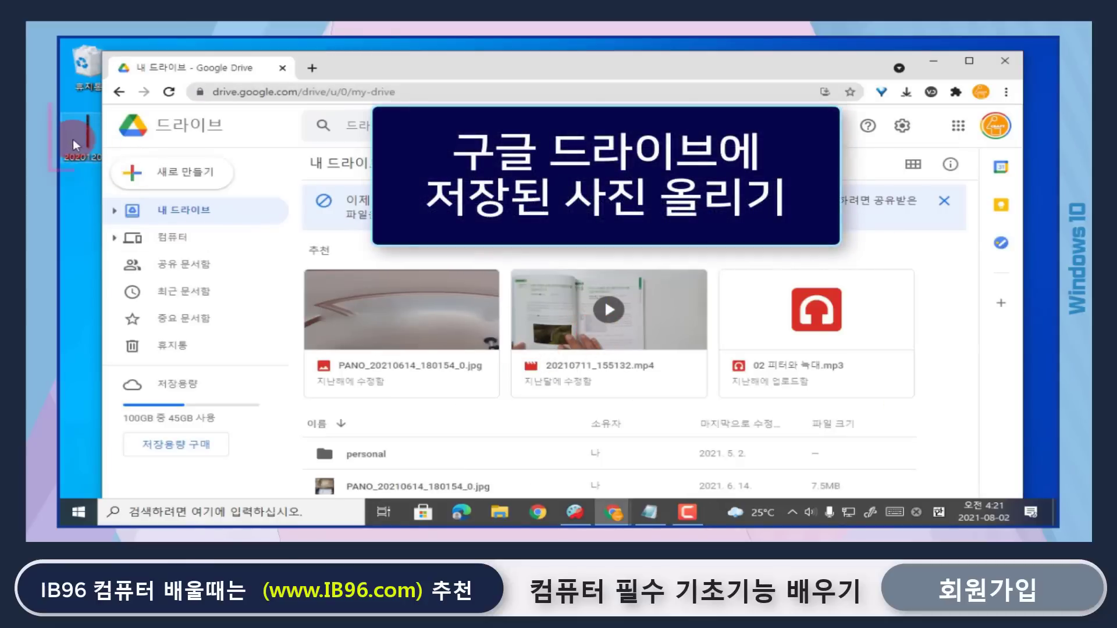
mouse_move(72, 139)
mouse_down()
mouse_move(271, 165)
mouse_move(399, 230)
mouse_move(531, 444)
mouse_move(541, 426)
mouse_move(494, 428)
mouse_move(511, 427)
mouse_up()
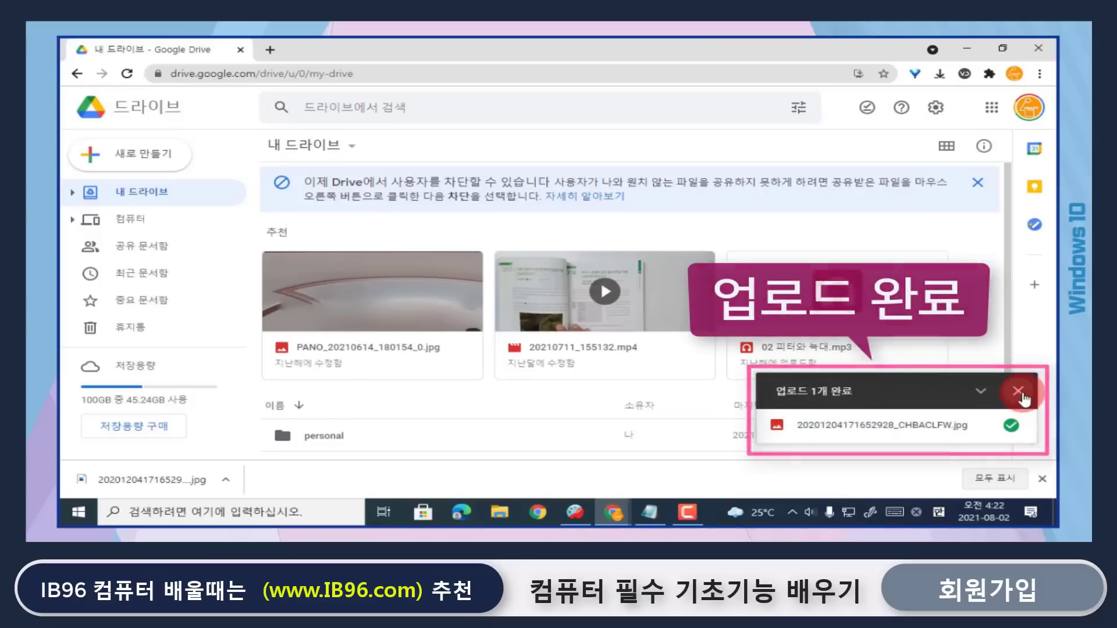
click(1019, 392)
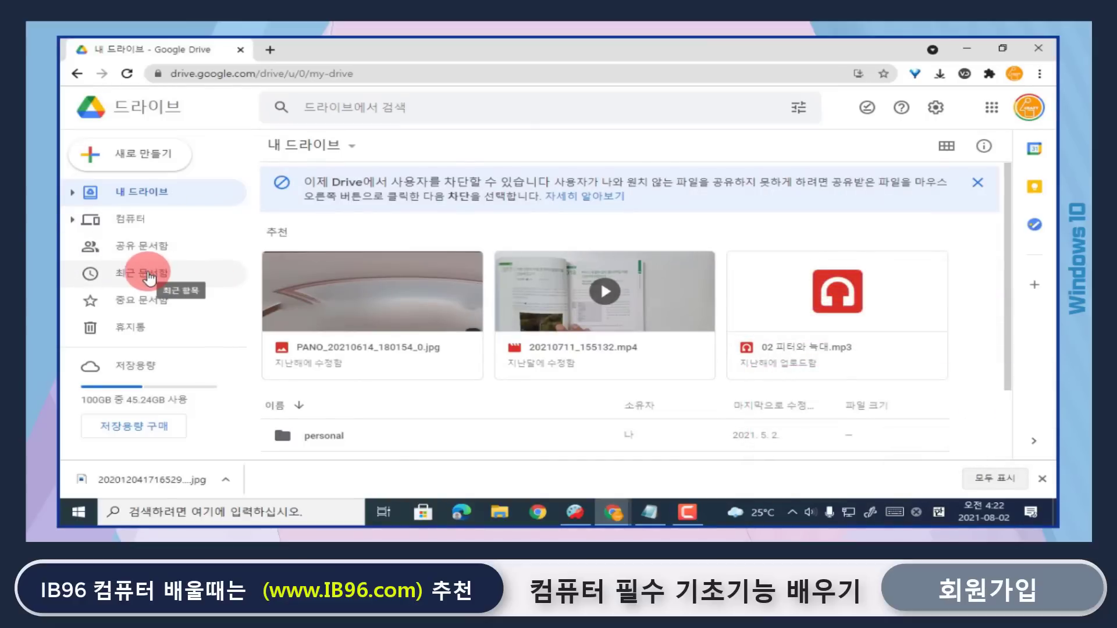
click(148, 272)
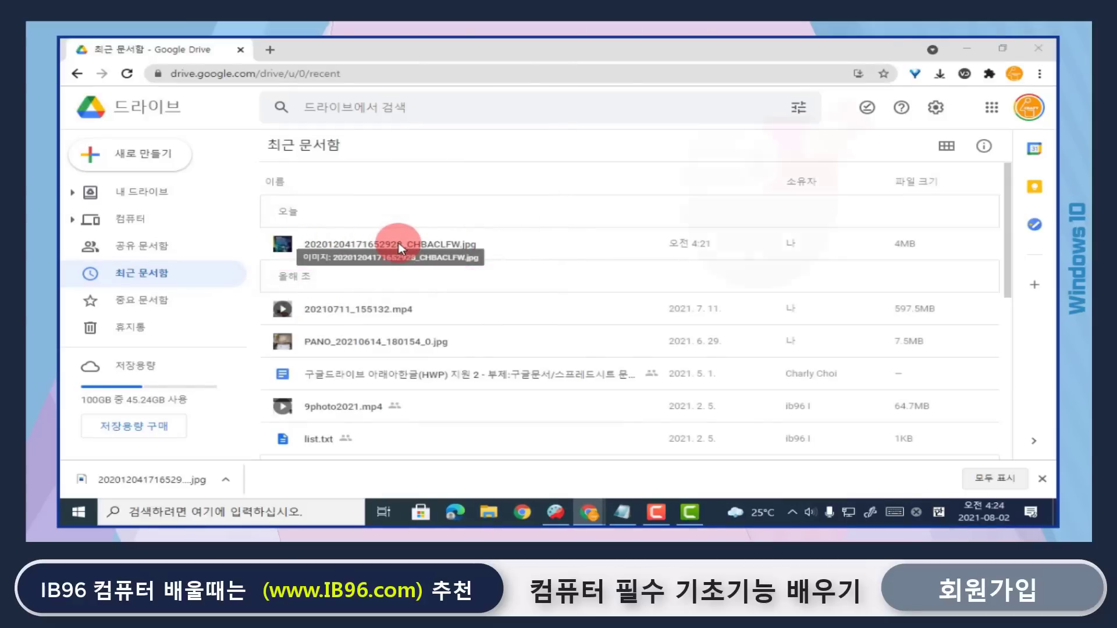
right_click(399, 243)
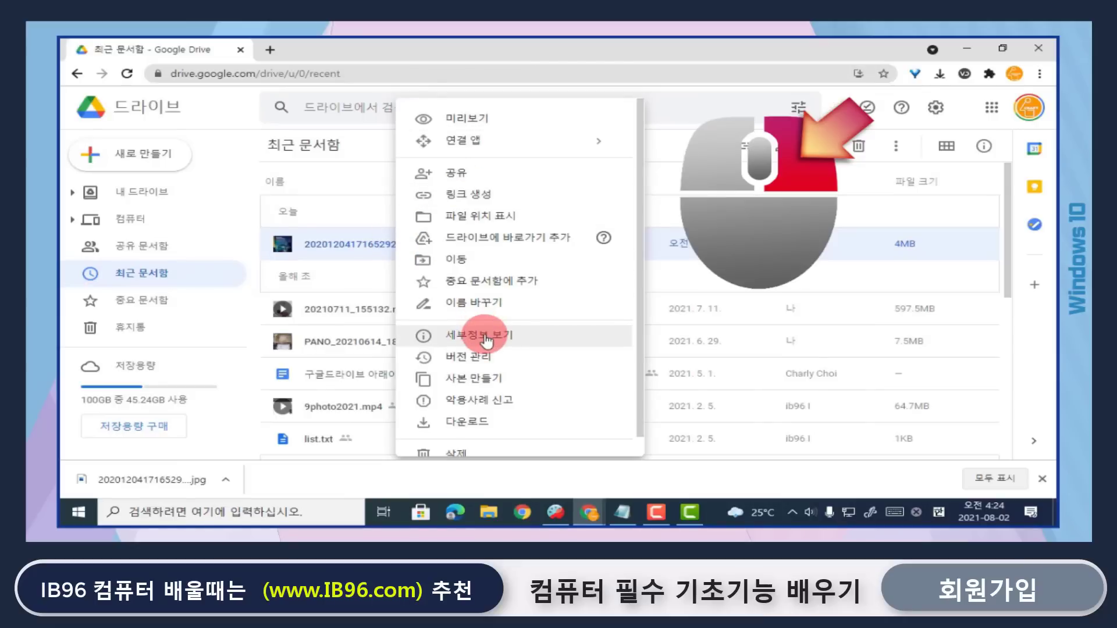
mouse_move(477, 143)
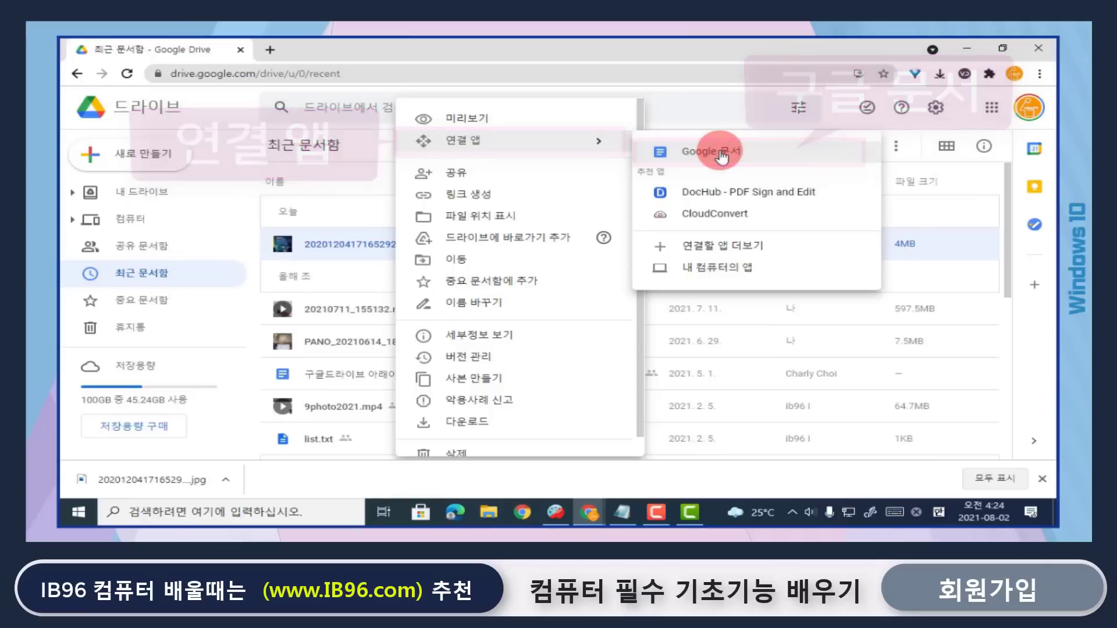
click(722, 153)
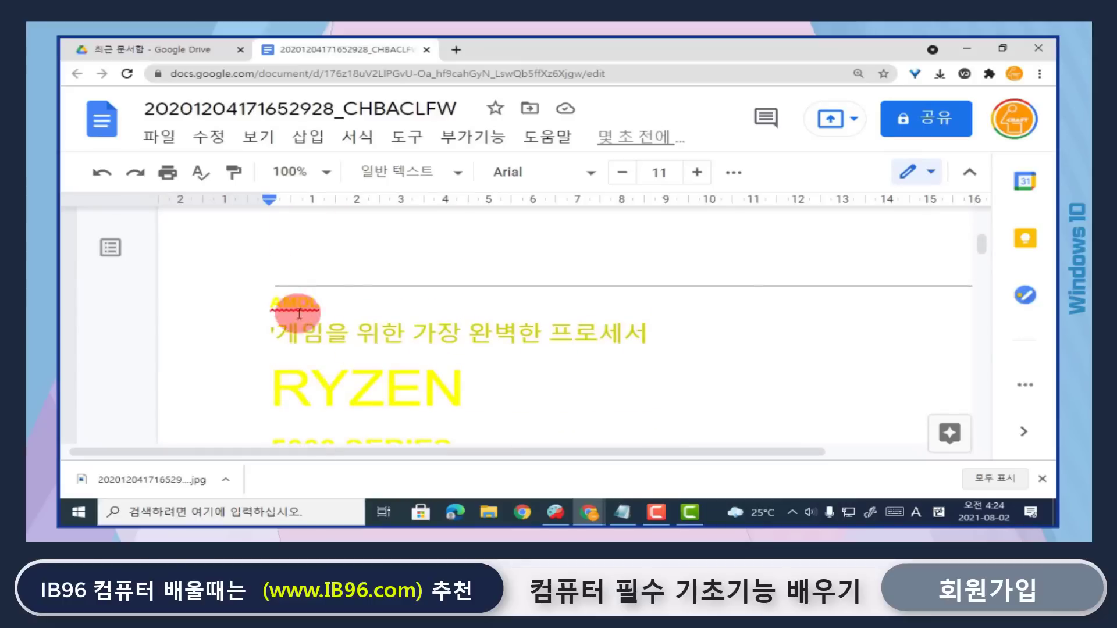
- Examine the first part of the extracted text, highlighting from the AMDL line down to the 5800X DESKTOP PROCESSORS line
drag(256, 299, 441, 342)
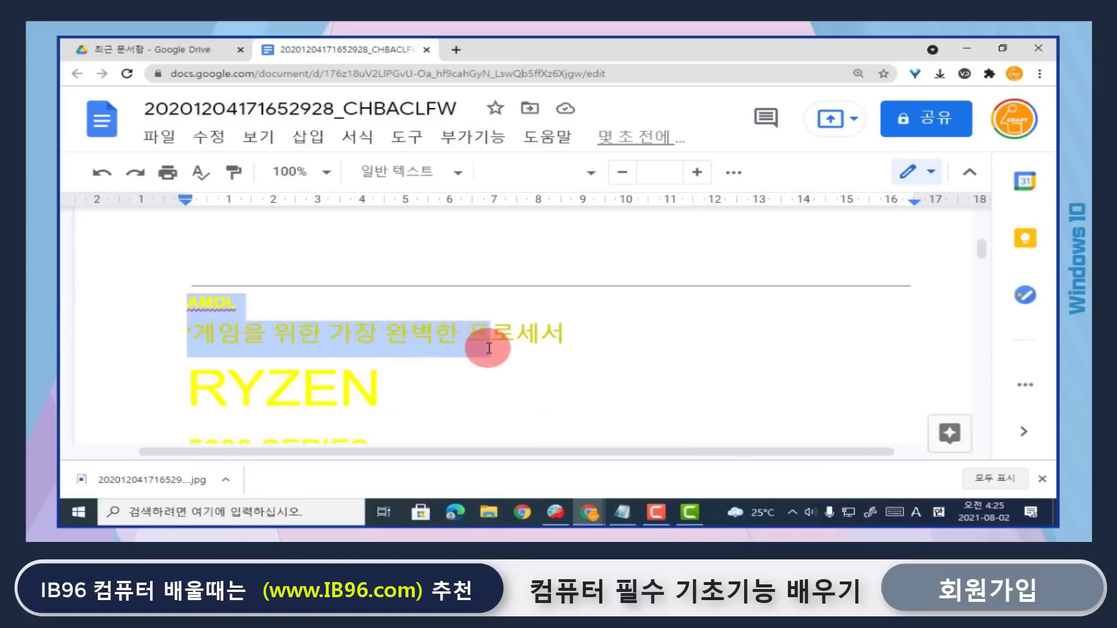
scroll(487, 341, down, 4)
drag(187, 224, 451, 356)
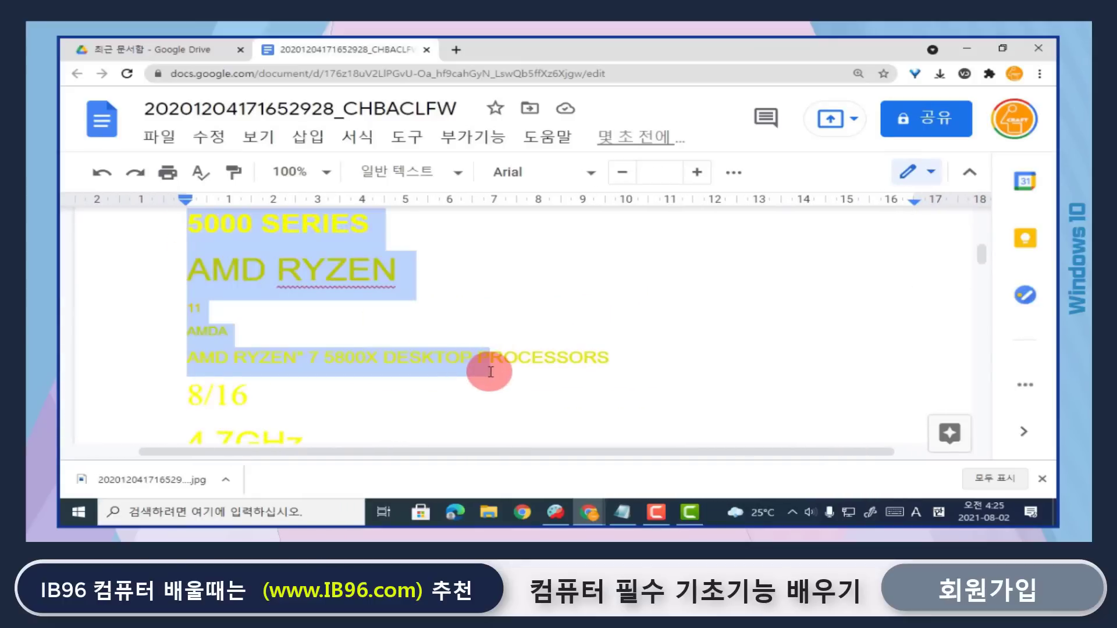
key(Delete)
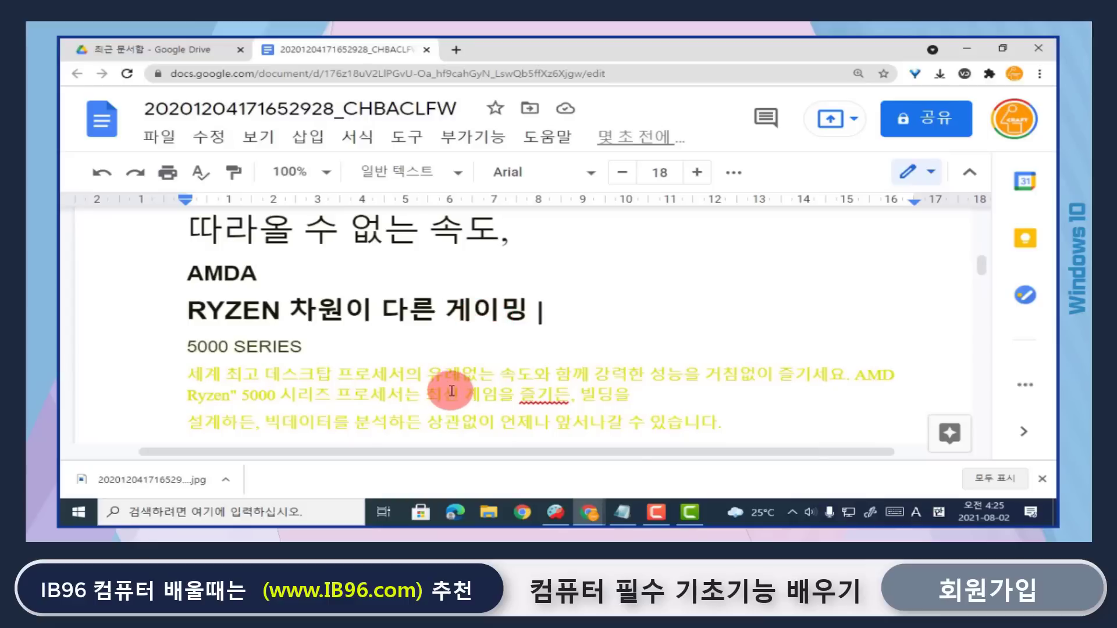
- Examine the rest of the extracted text, highlighting the passage below 5000 SERIES and the AMD RyzenTM 5000 section
scroll(441, 393, down, 2)
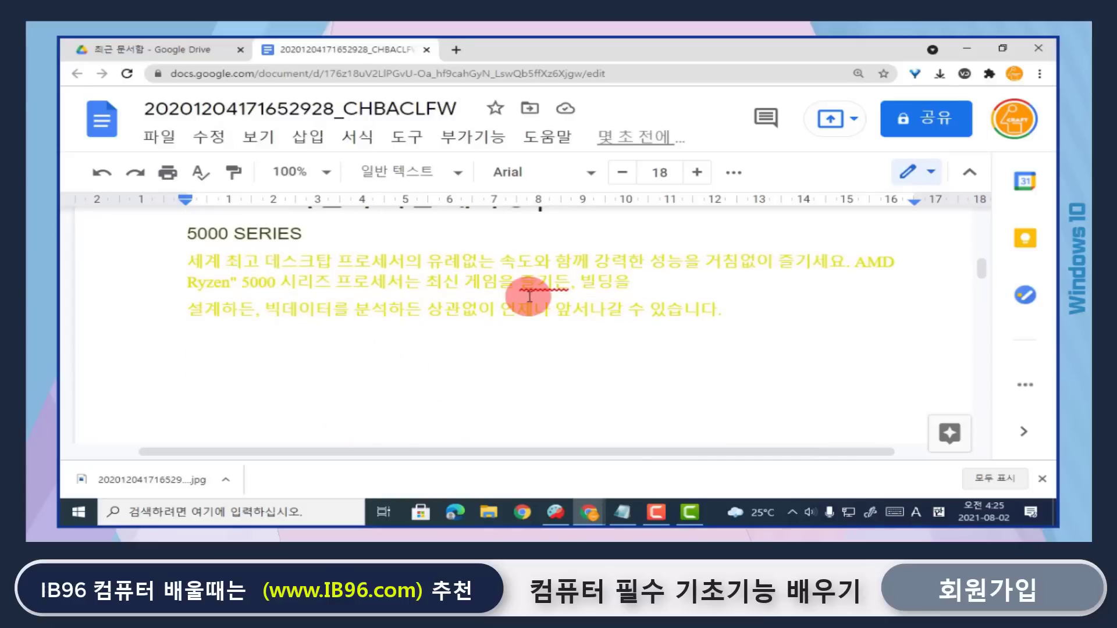
drag(187, 262, 692, 341)
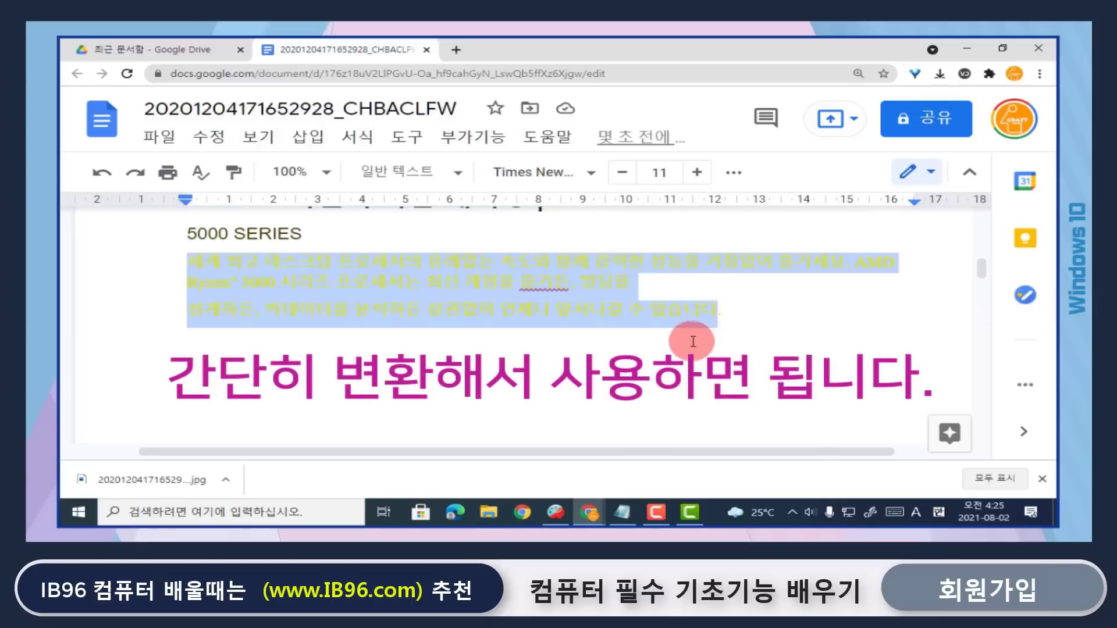
scroll(692, 338, down, 5)
drag(878, 391, 197, 259)
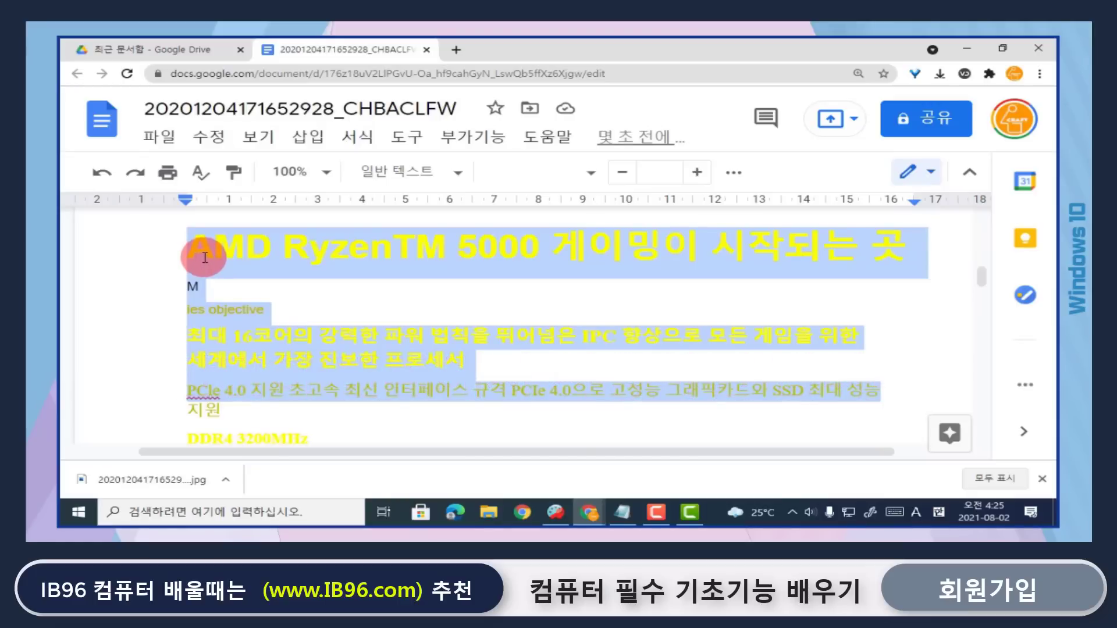
click(323, 357)
scroll(326, 355, down, 10)
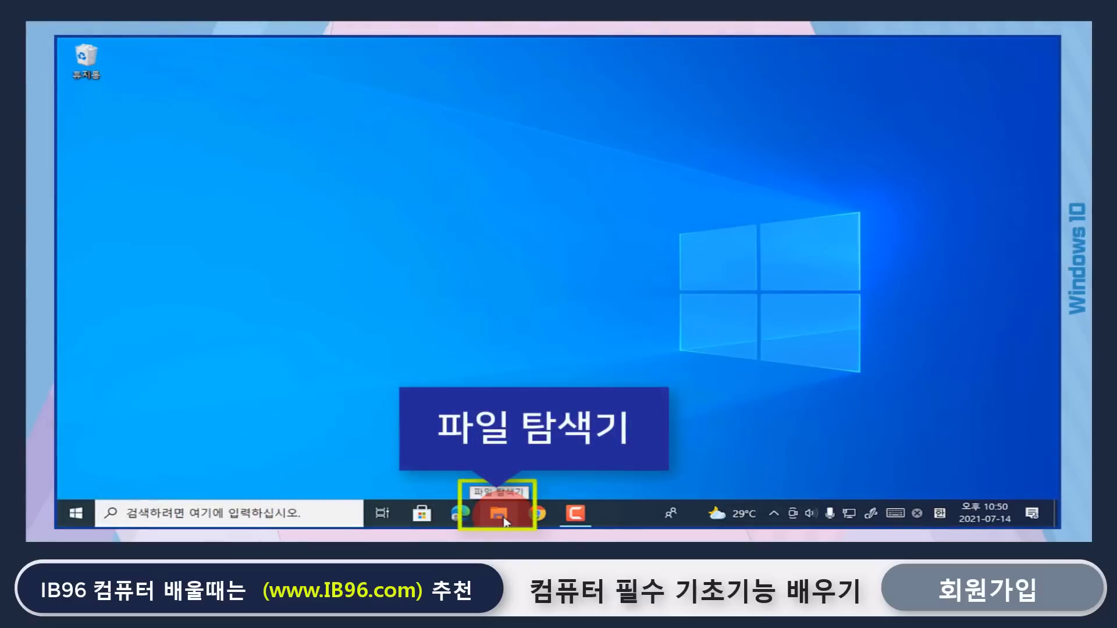
- Open File Explorer and look through the quick-access folders and the drives listed under 내 PC
click(500, 514)
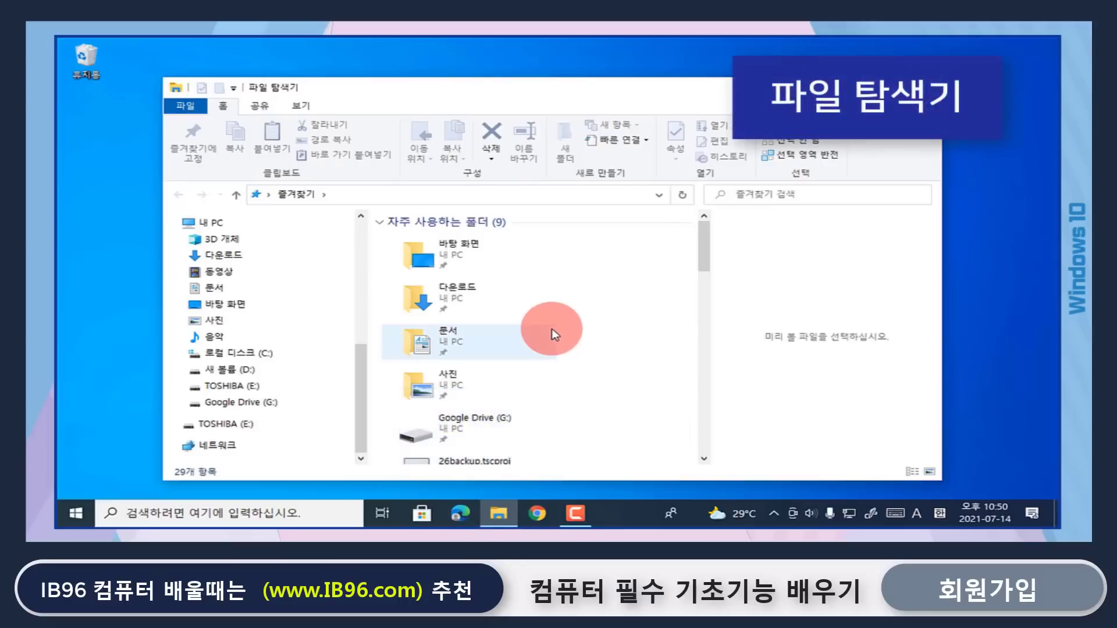
scroll(554, 334, down, 5)
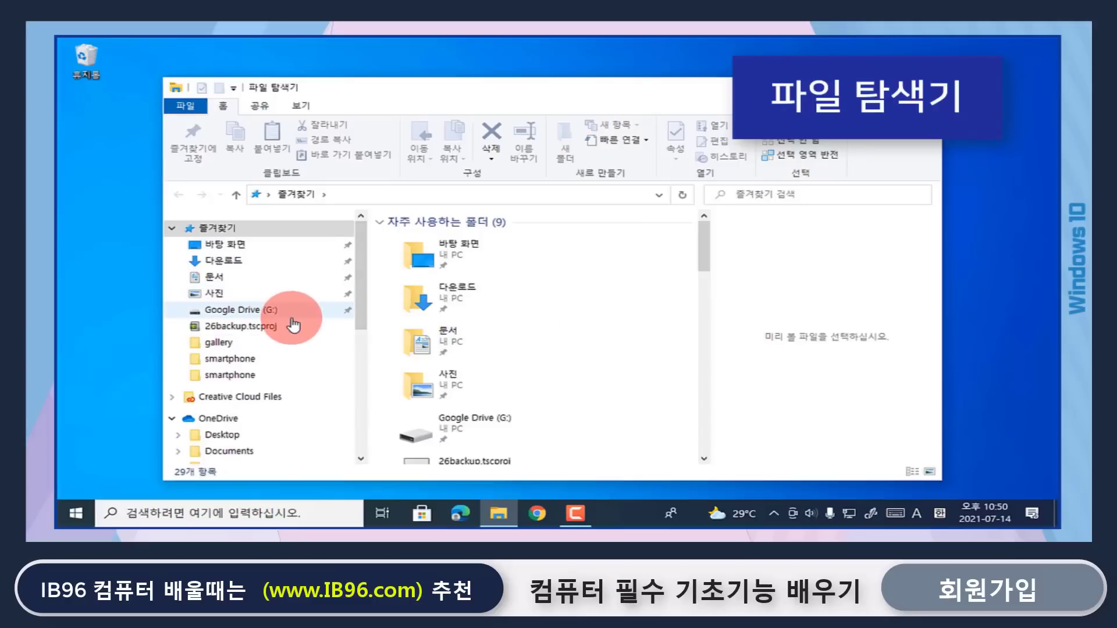
scroll(292, 325, down, 2)
scroll(293, 324, up, 2)
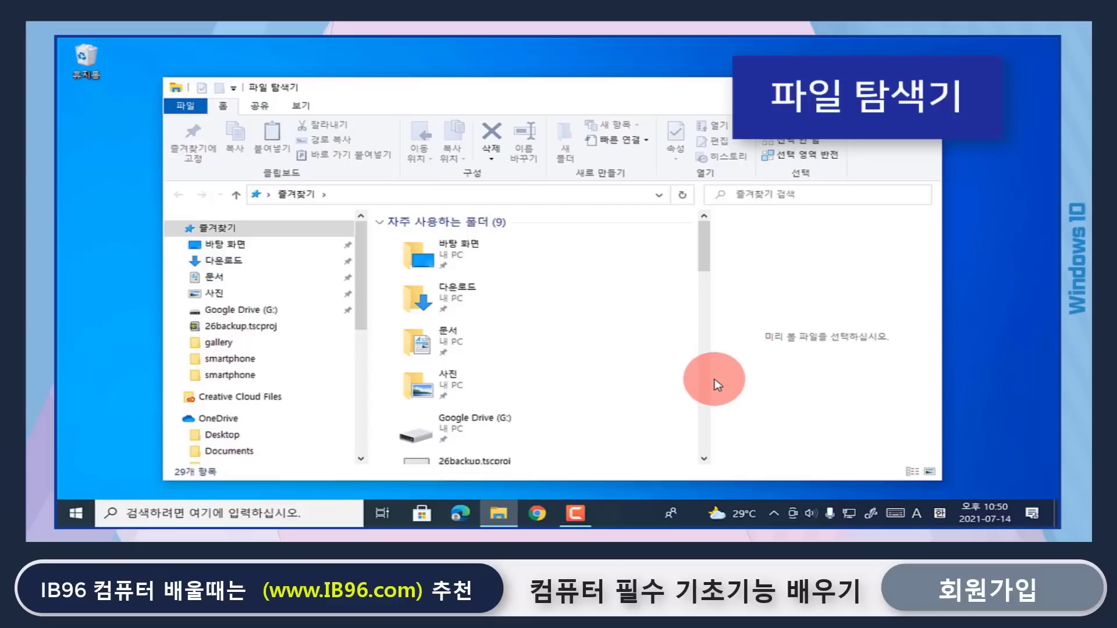
scroll(524, 372, down, 2)
scroll(324, 361, down, 3)
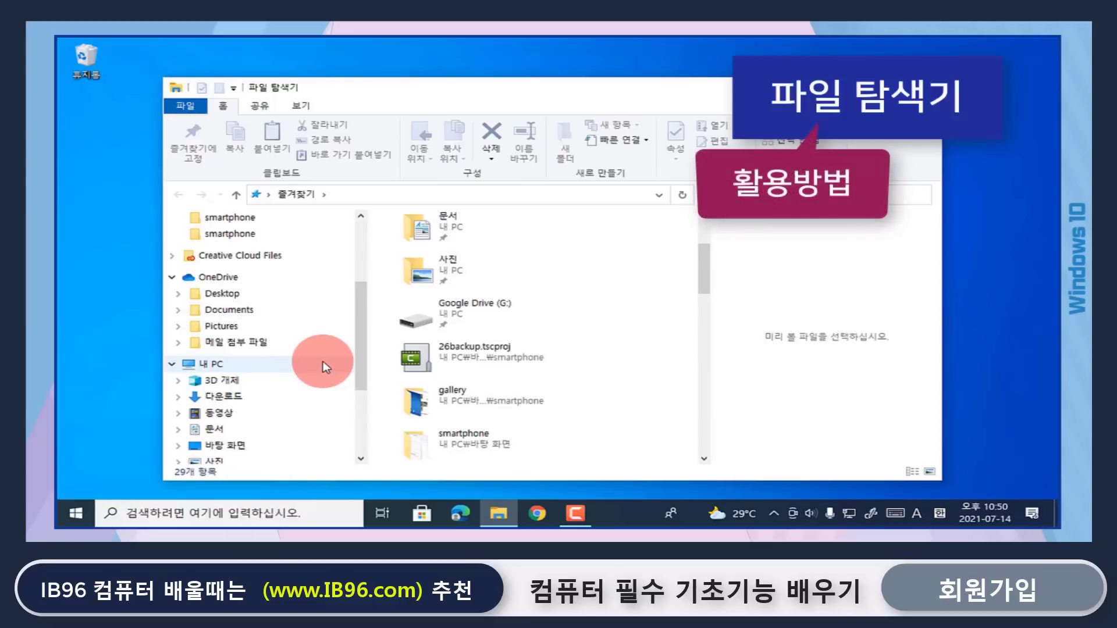
scroll(323, 361, down, 3)
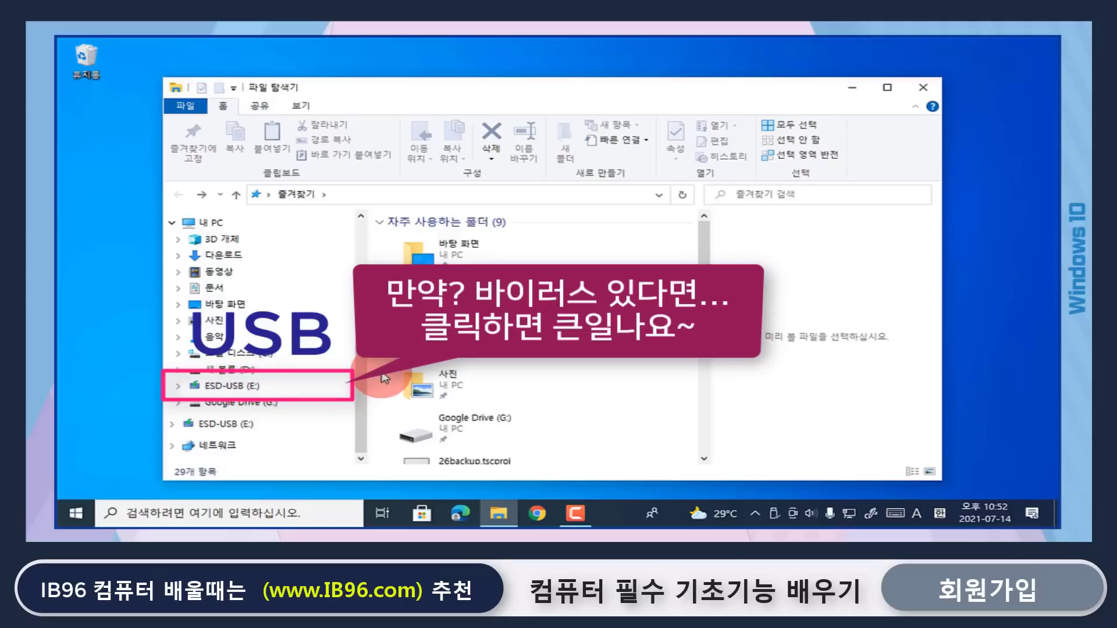
- Open ESD-USB (E:), then return to 내 PC to scan the drive with Microsoft Defender, closing the Windows 보안 window at the end
click(252, 387)
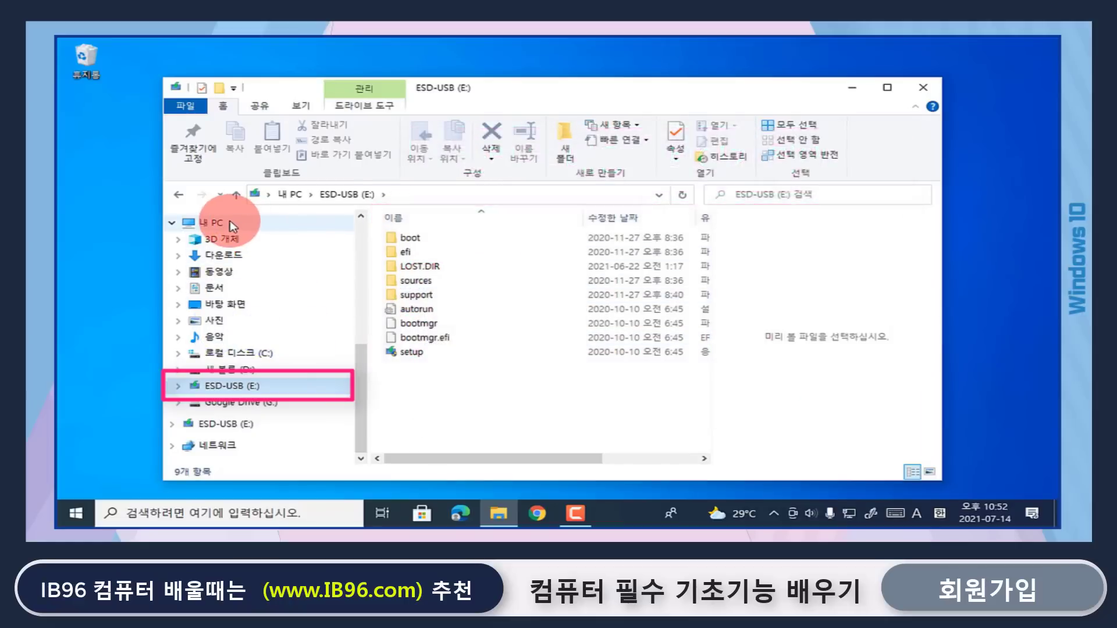
click(230, 223)
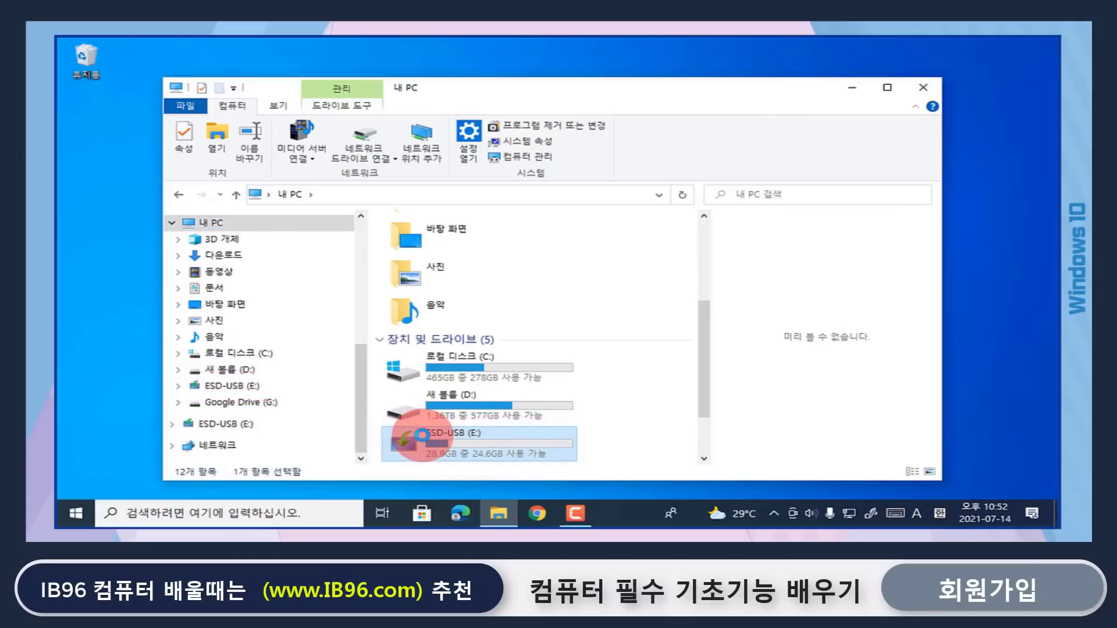
right_click(414, 438)
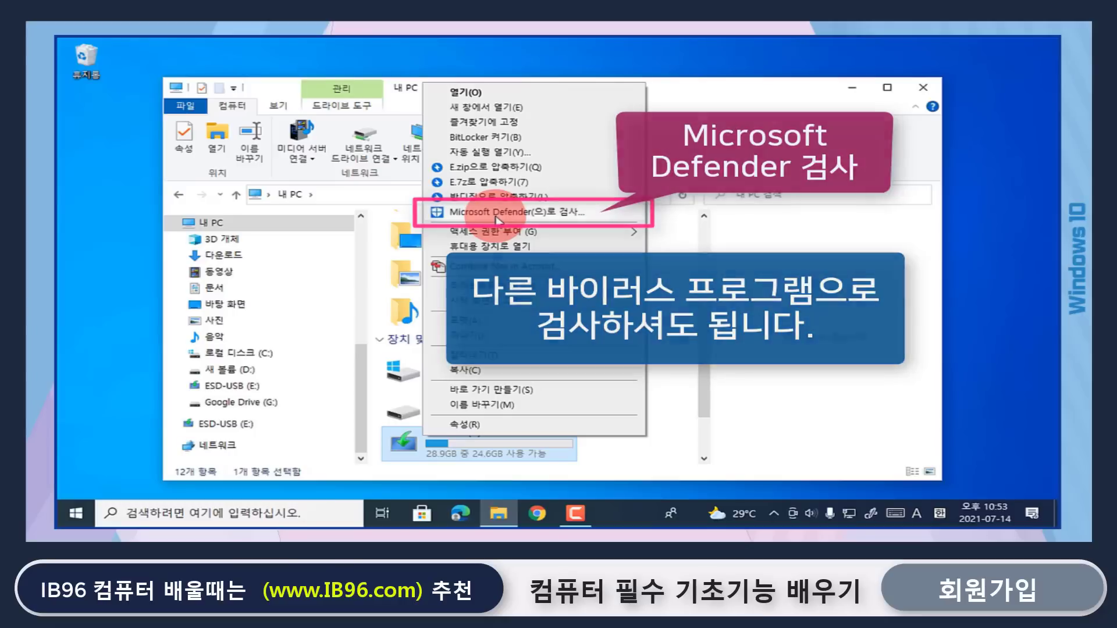
click(497, 213)
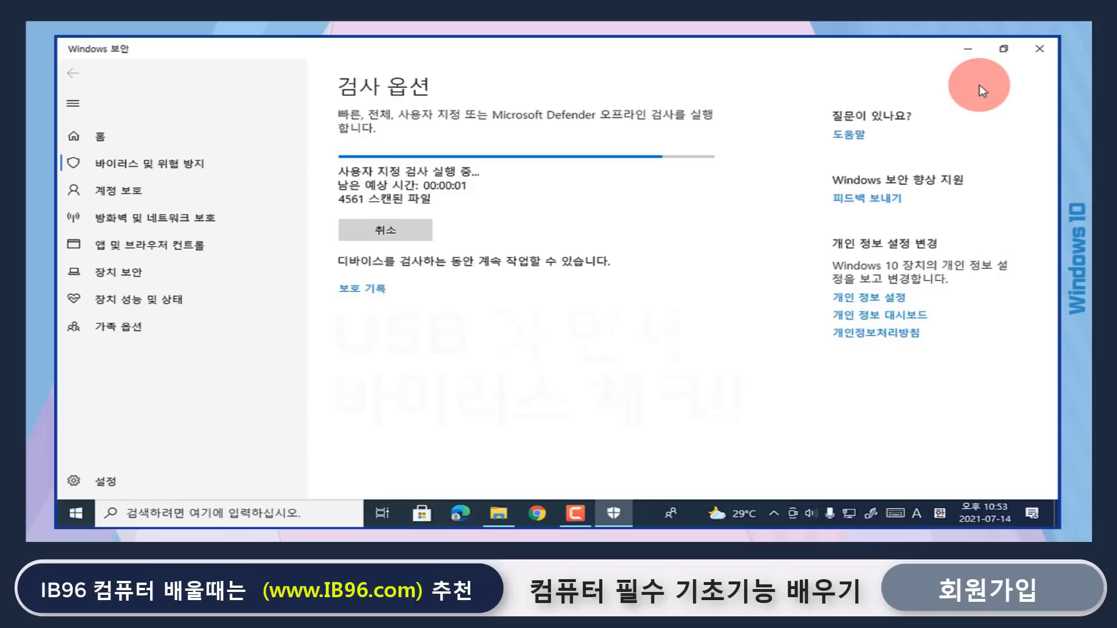
click(1037, 49)
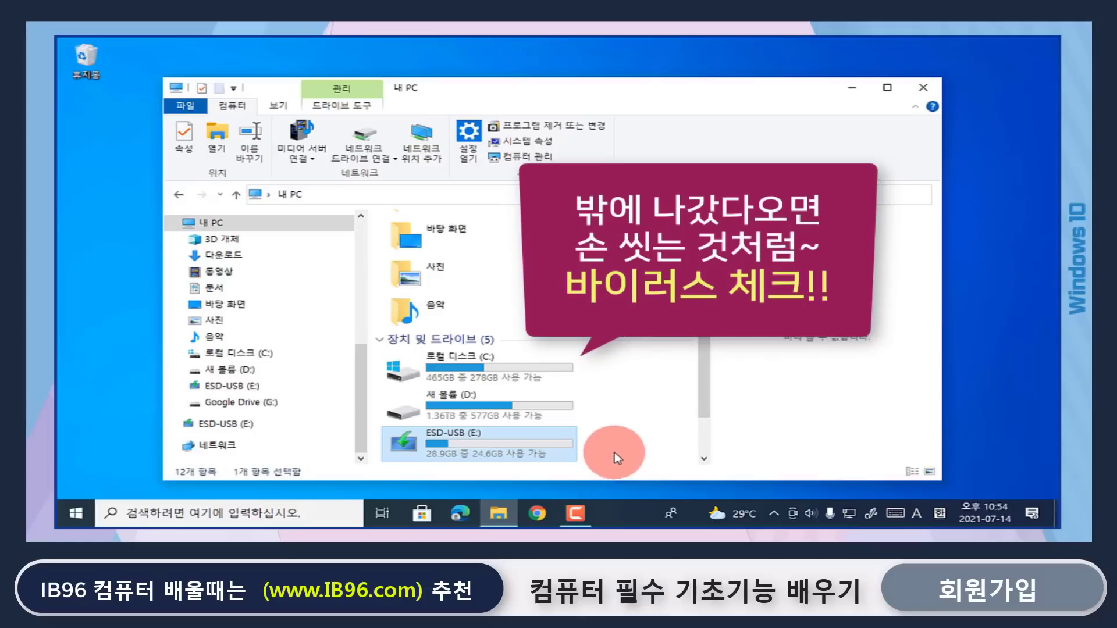
- Check the total and free capacity of the drives under 장치 및 드라이브 in 내 PC
scroll(615, 451, down, 2)
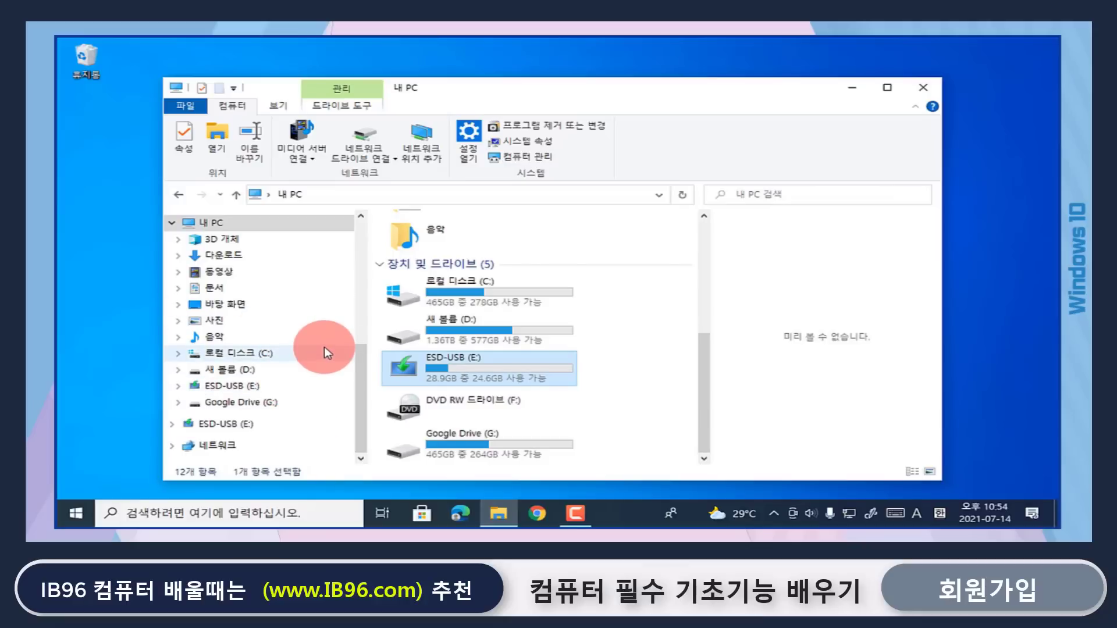
click(207, 226)
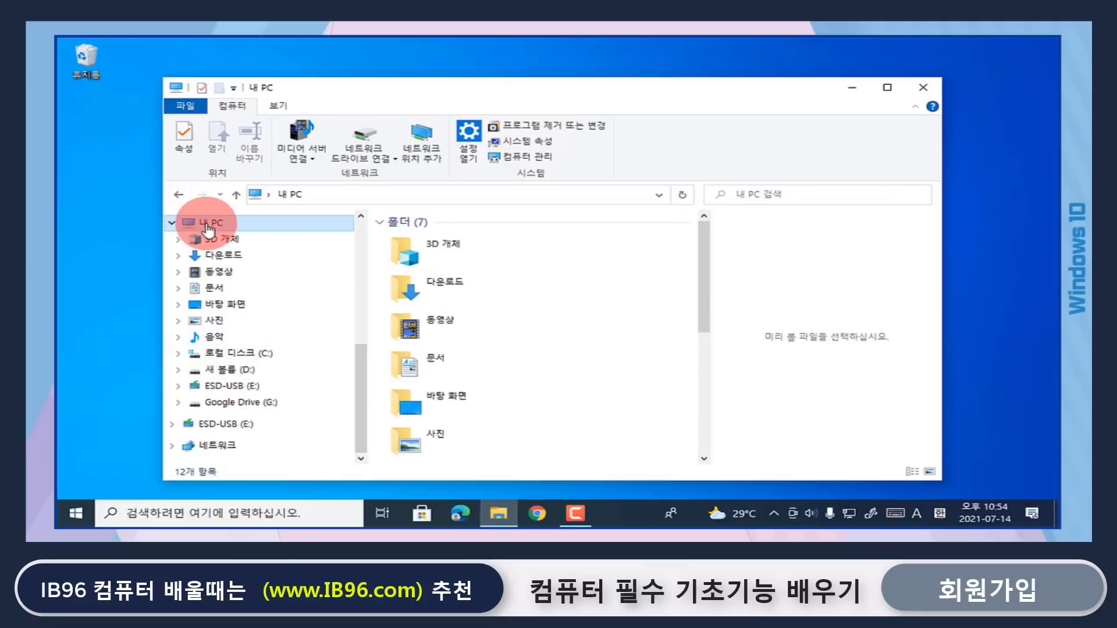
scroll(399, 324, down, 4)
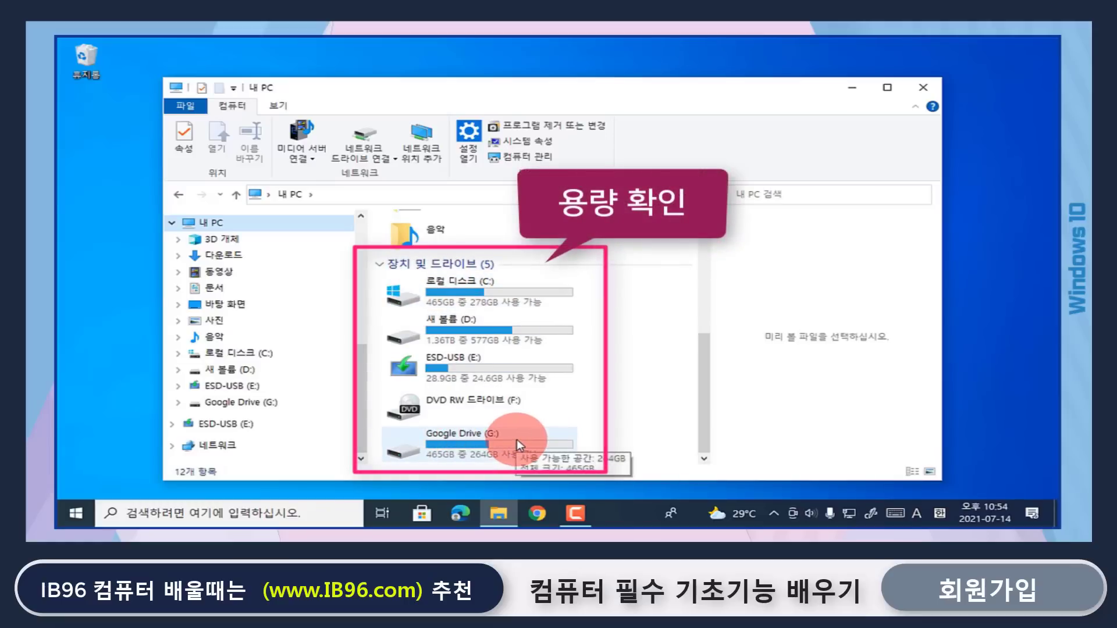
mouse_move(428, 306)
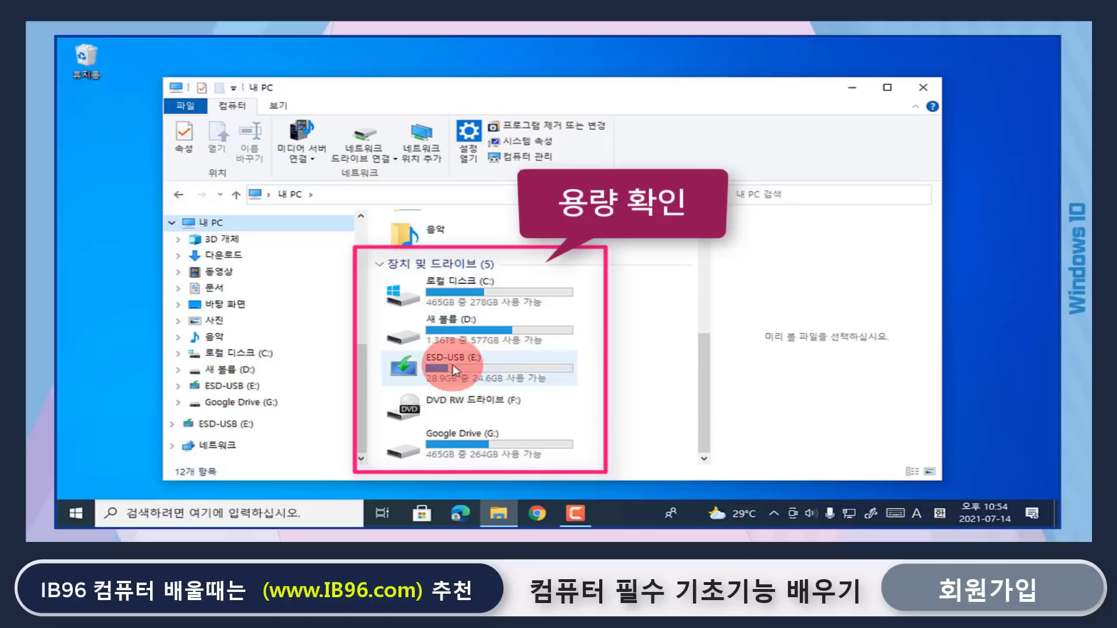
mouse_move(498, 383)
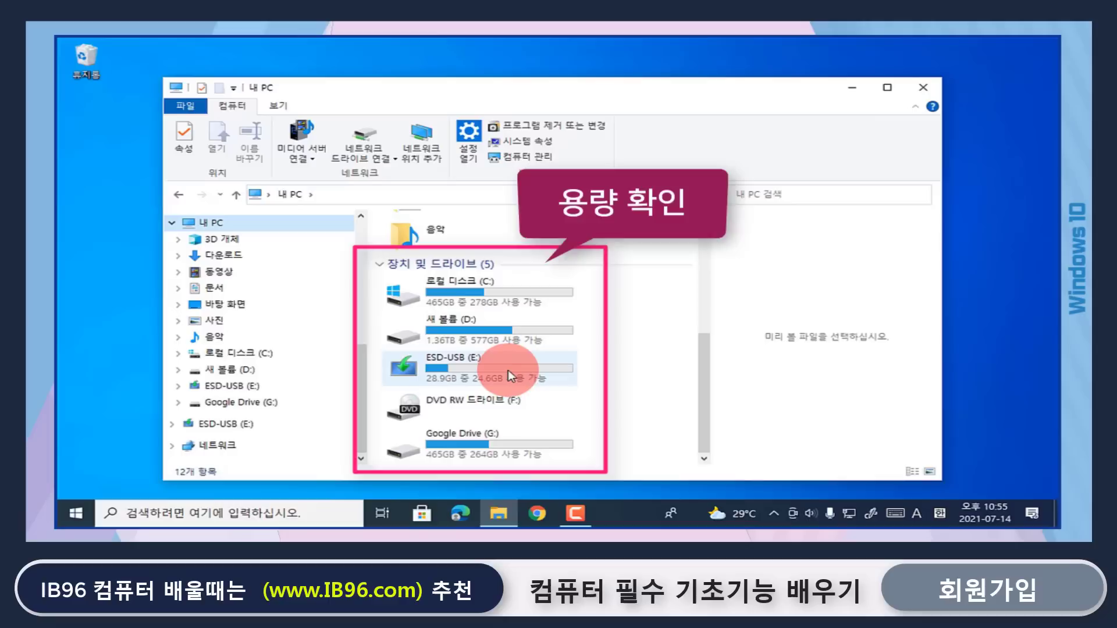
click(454, 281)
scroll(453, 281, up, 3)
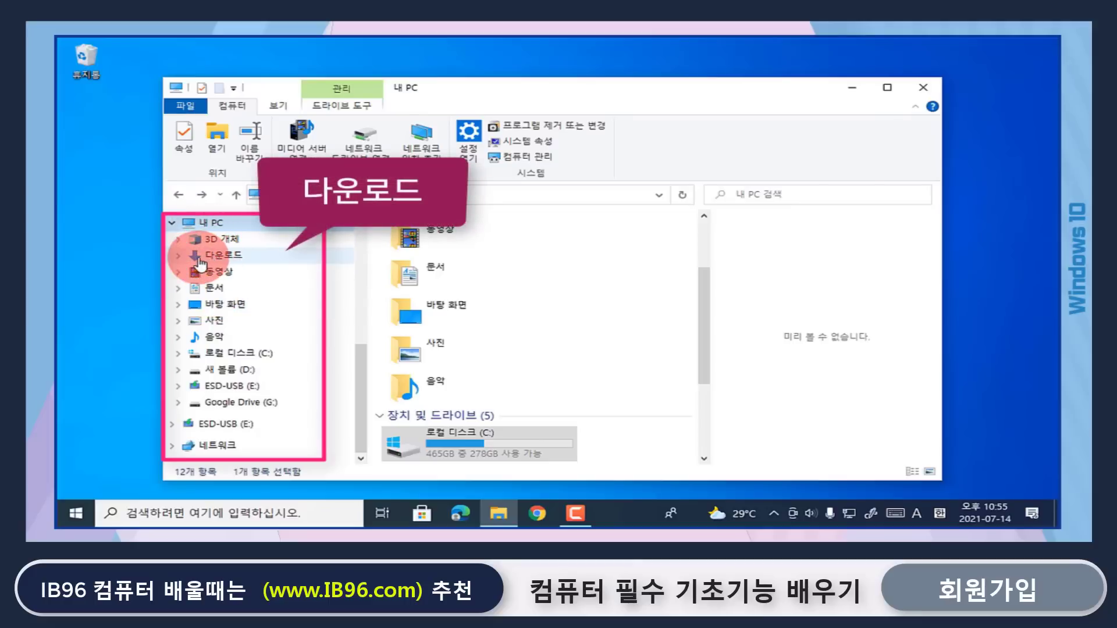
- Browse the 다운로드 folder and discard the image girl-1107788_1280 into the Recycle Bin
click(227, 261)
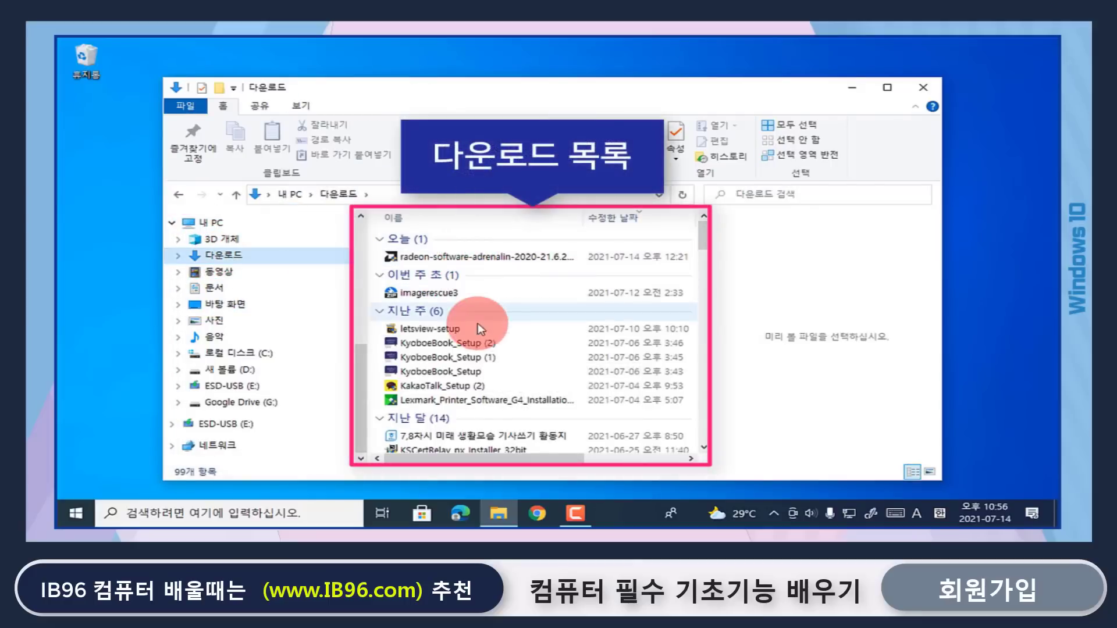
scroll(480, 347, down, 3)
scroll(479, 347, down, 10)
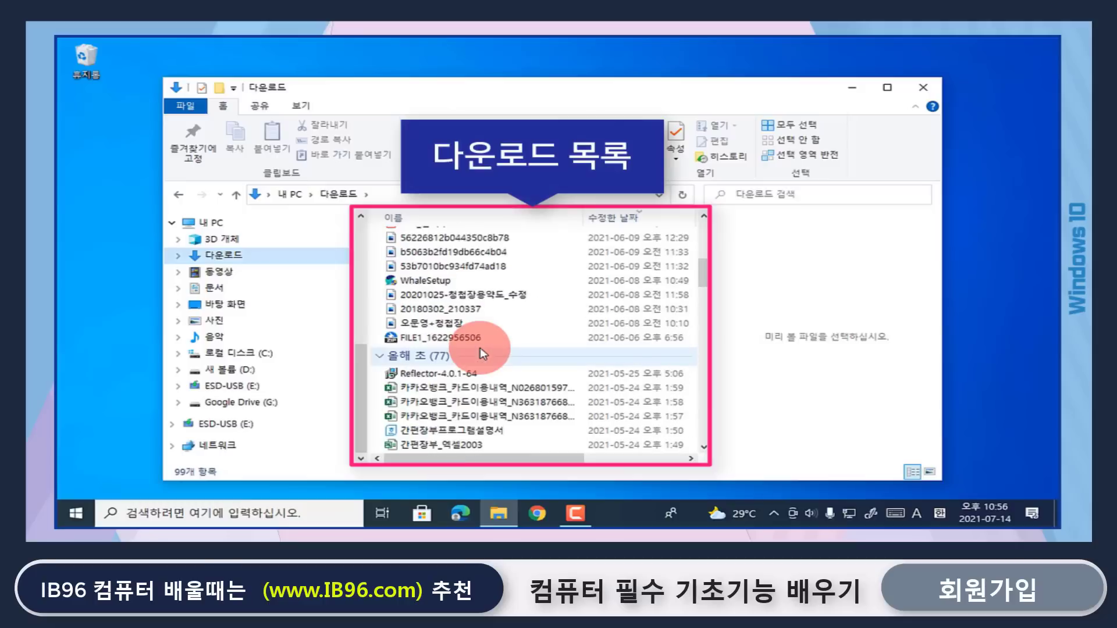
scroll(462, 362, up, 15)
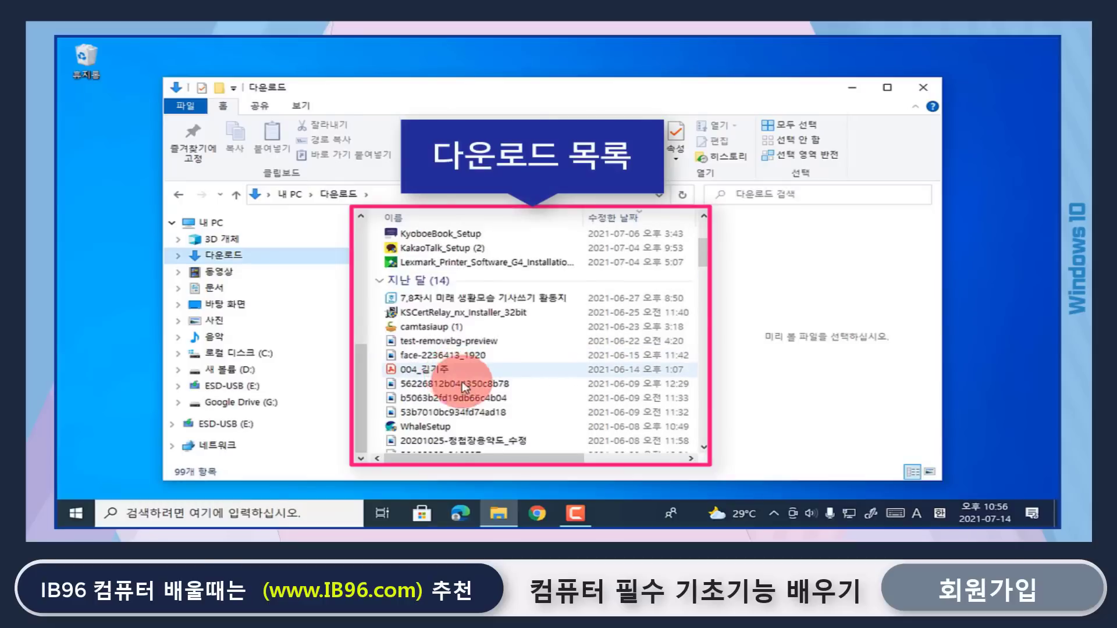
scroll(463, 382, down, 12)
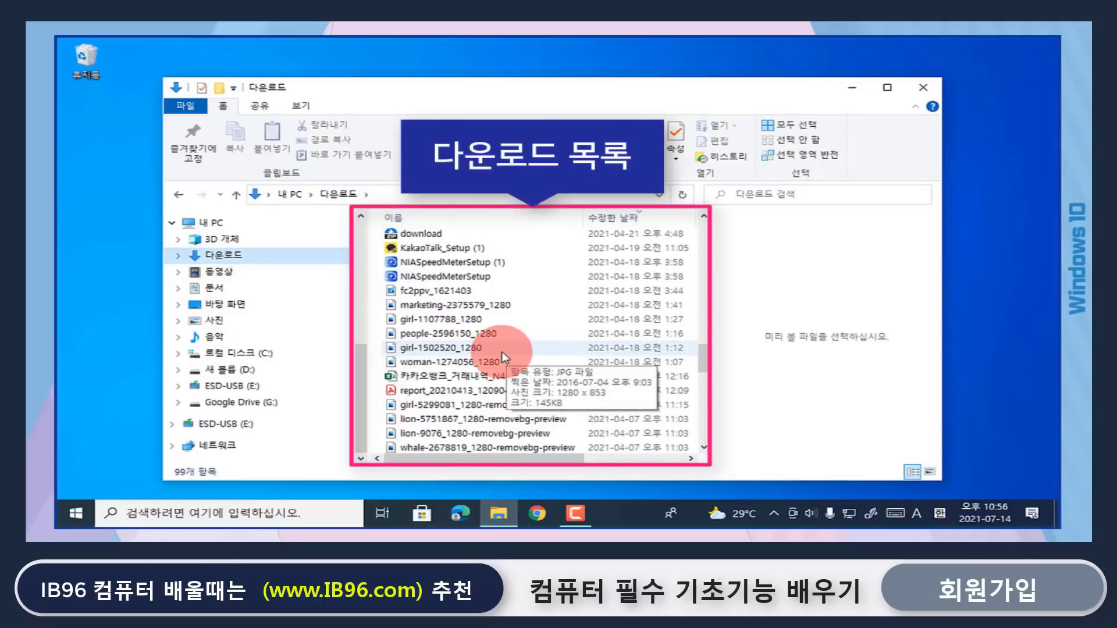
click(441, 319)
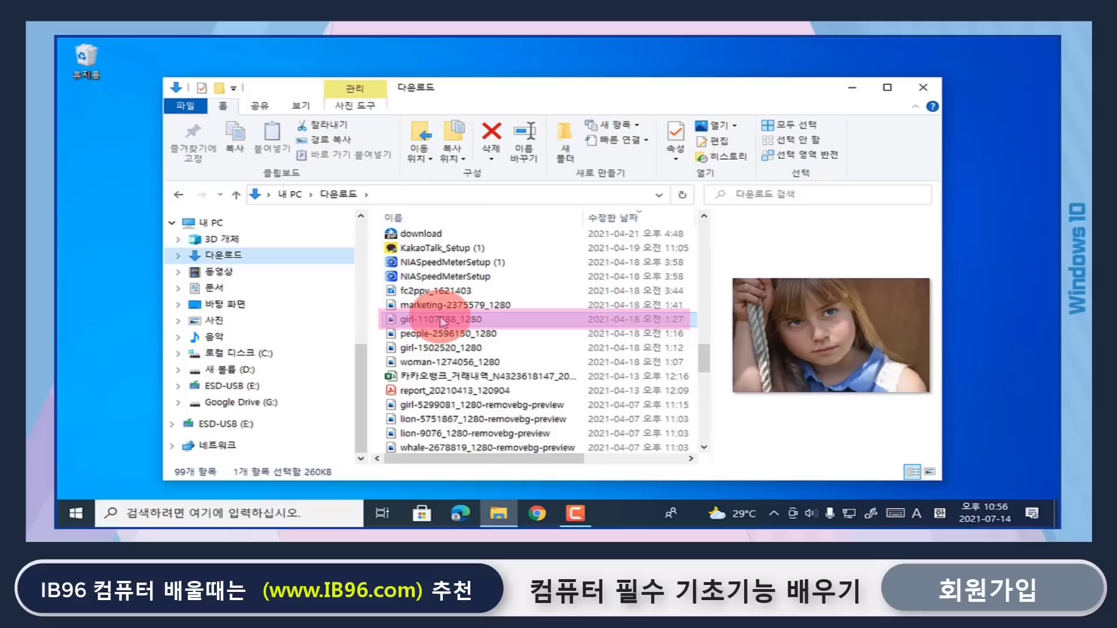
drag(441, 318, 86, 74)
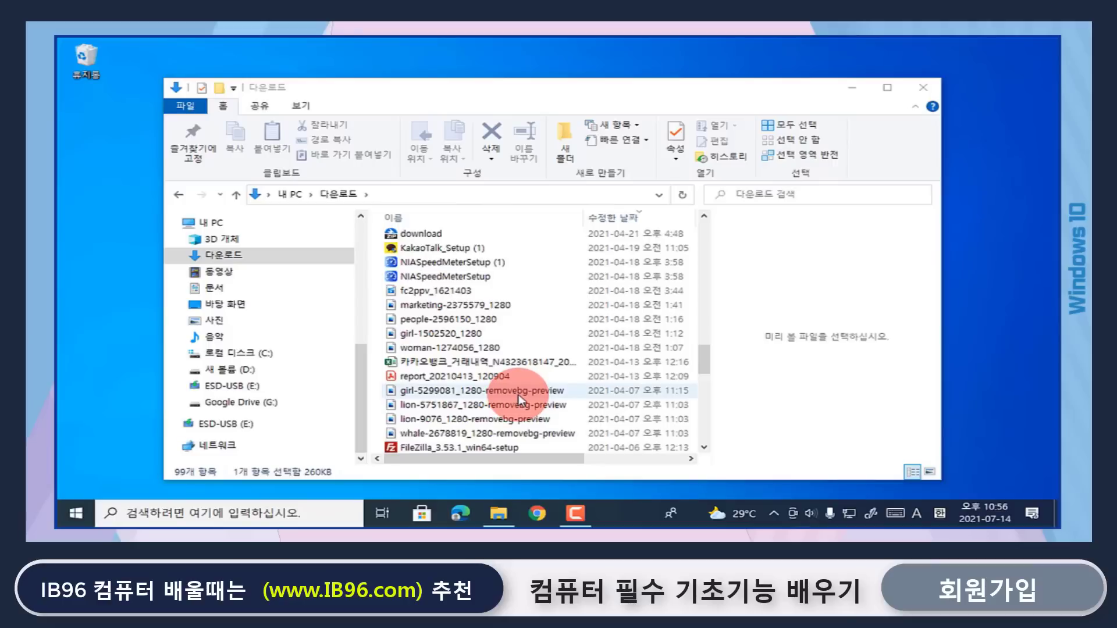
- Delete all files in the 다운로드 folder at once, cancelling the removal of those still in use
scroll(514, 438, up, 5)
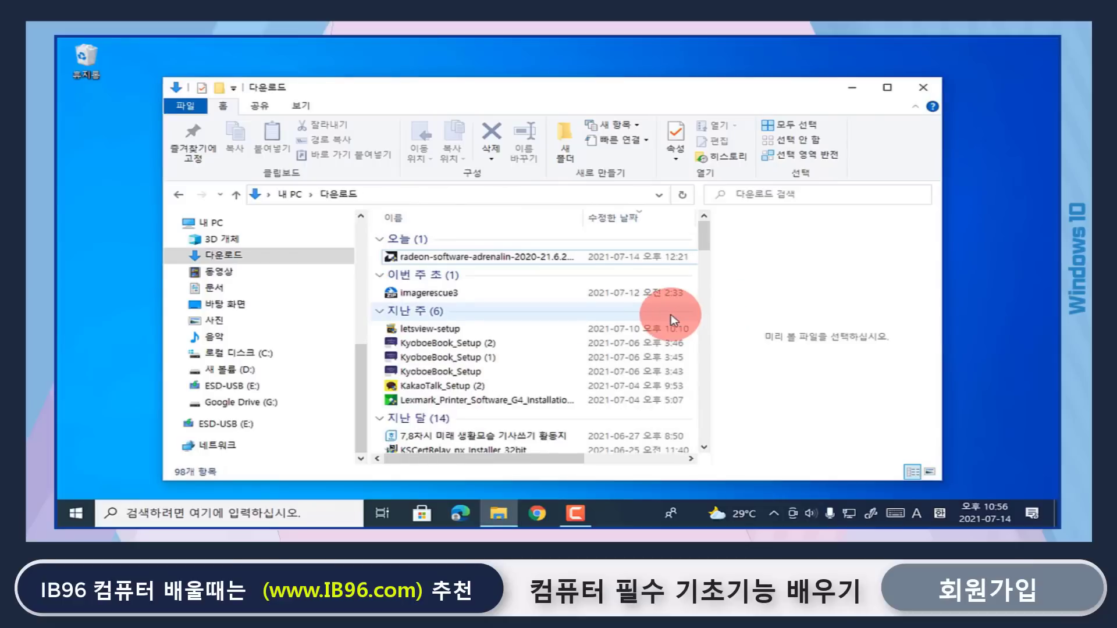
click(516, 255)
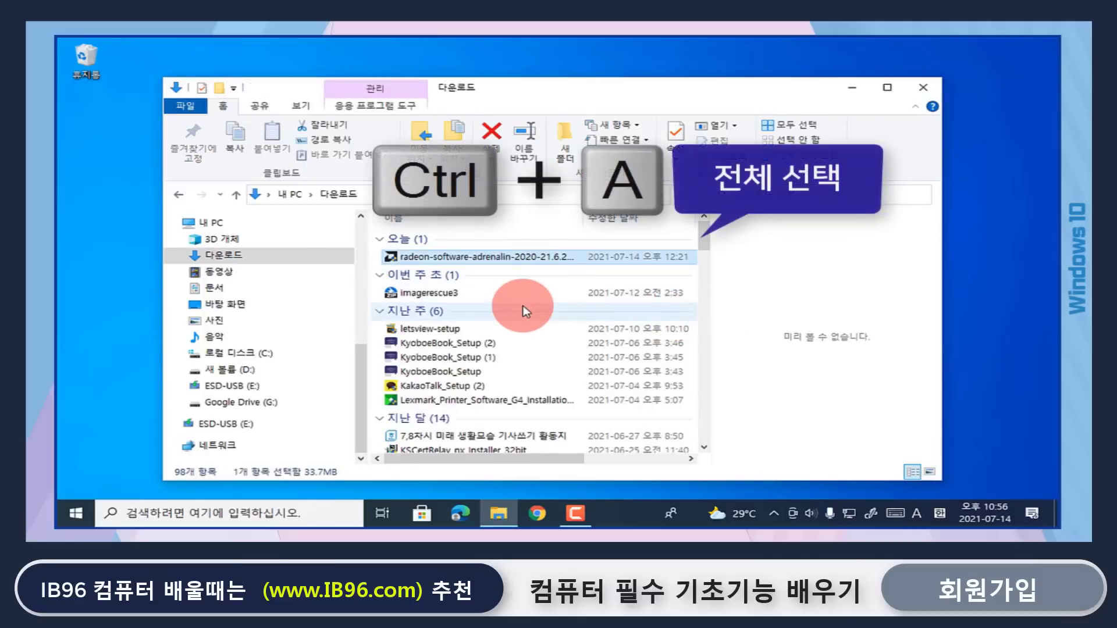
key(ctrl+a)
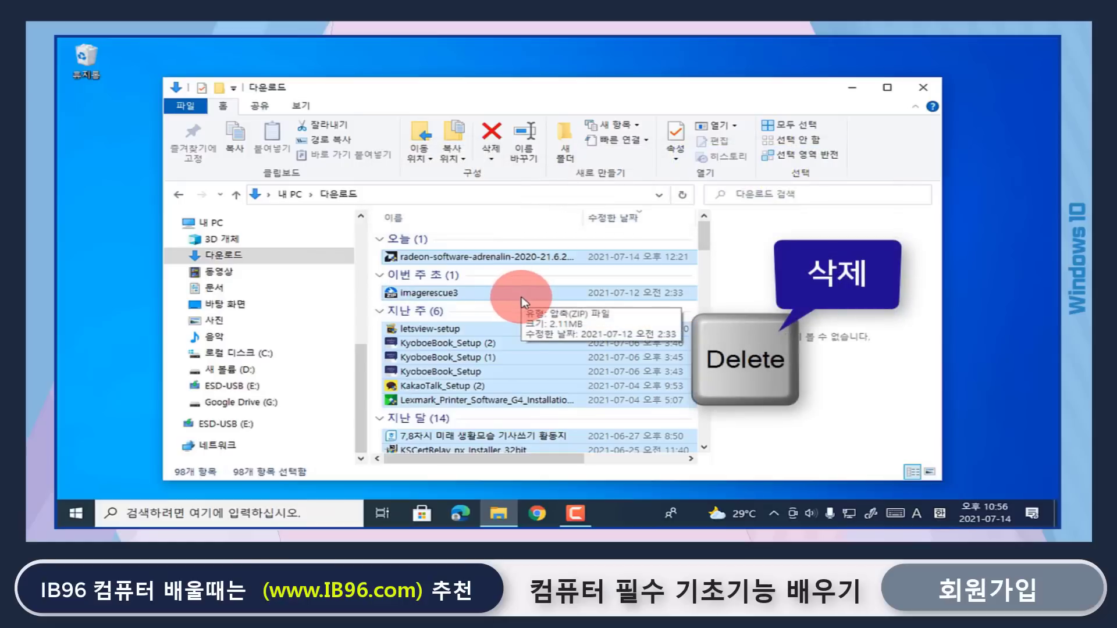
key(Delete)
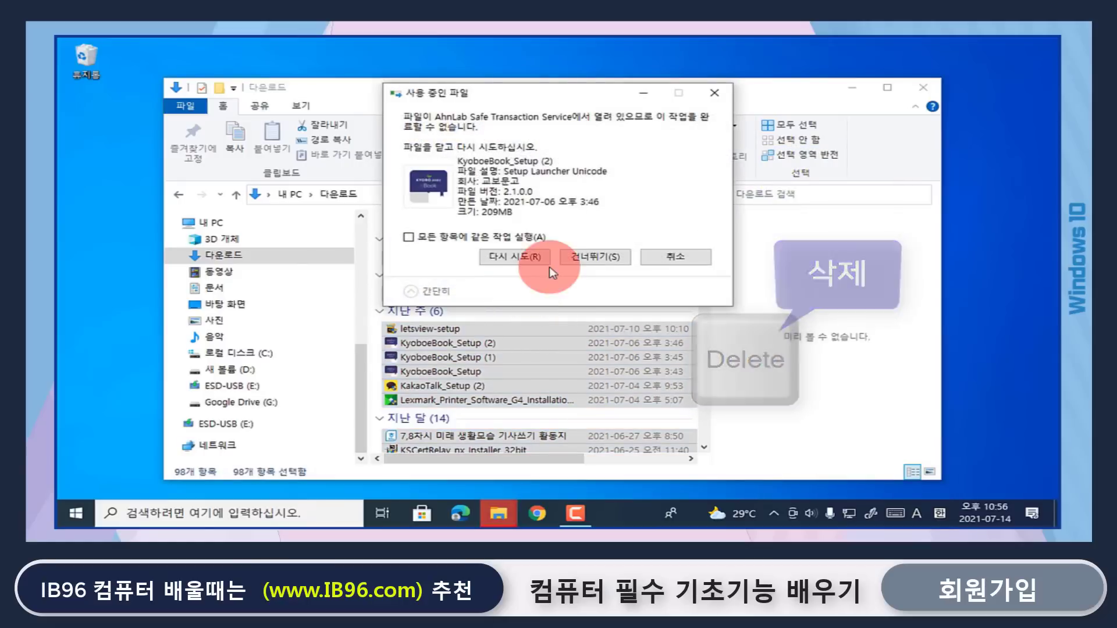
drag(578, 101, 708, 153)
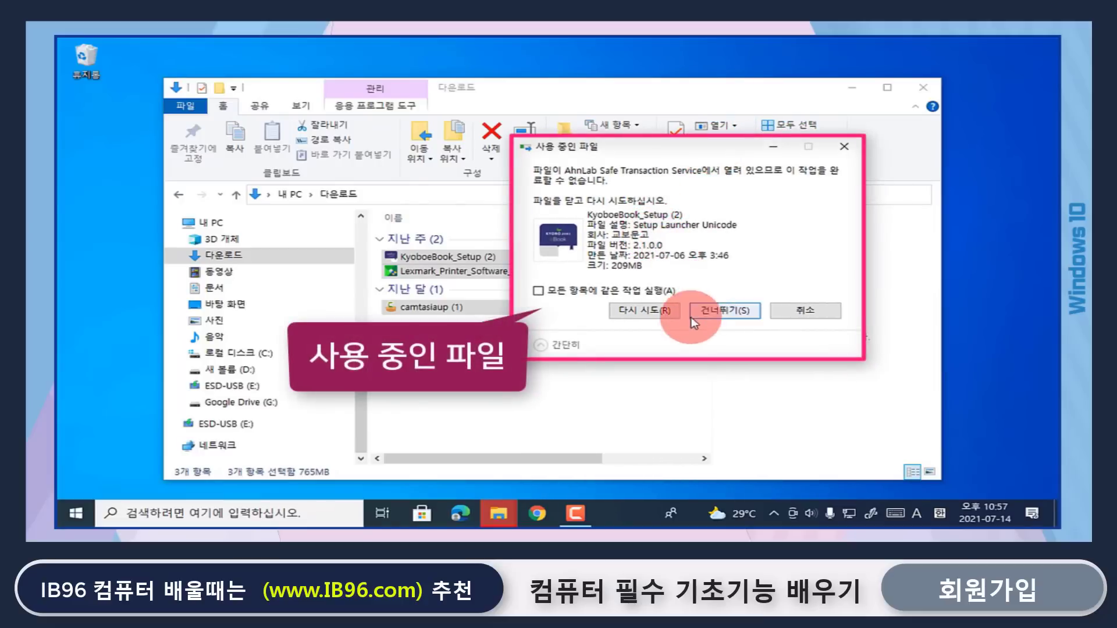
click(781, 311)
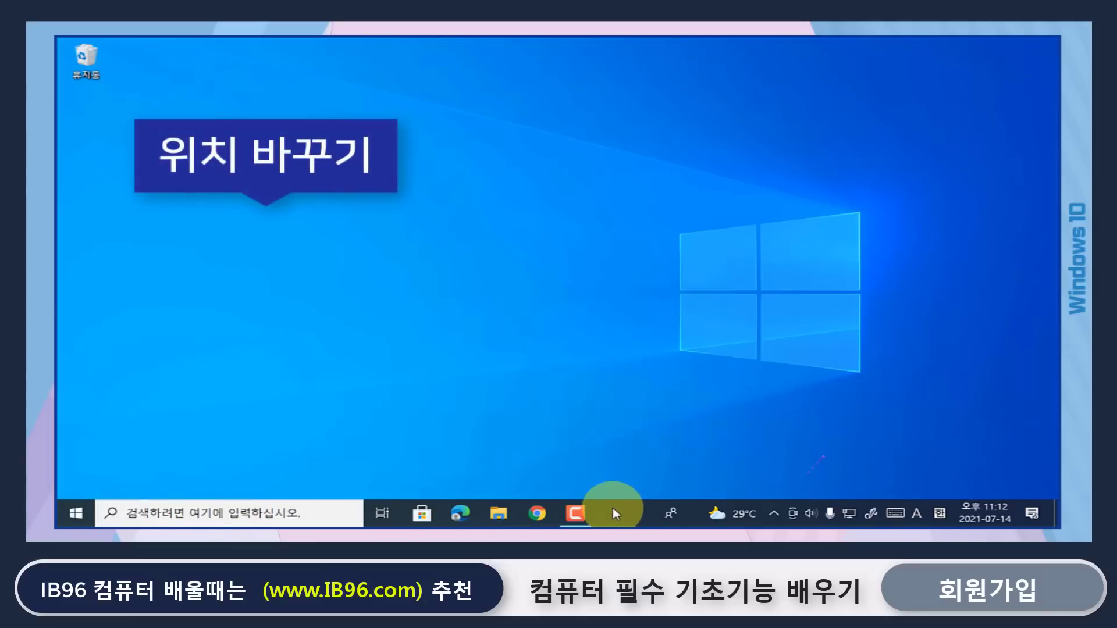
- Move the taskbar to the right edge of the screen and return it to the bottom edge
mouse_move(612, 508)
mouse_down()
mouse_move(1024, 257)
mouse_move(1050, 267)
mouse_up()
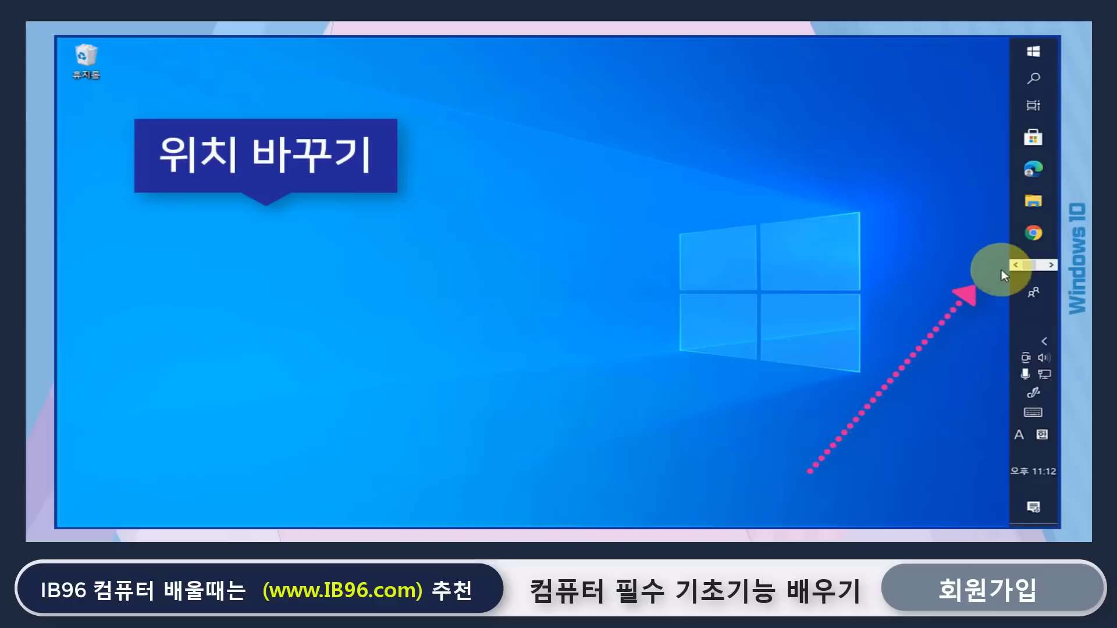
mouse_move(1000, 270)
mouse_down()
mouse_move(528, 515)
mouse_move(400, 428)
mouse_move(57, 303)
mouse_move(526, 75)
mouse_move(478, 429)
mouse_up()
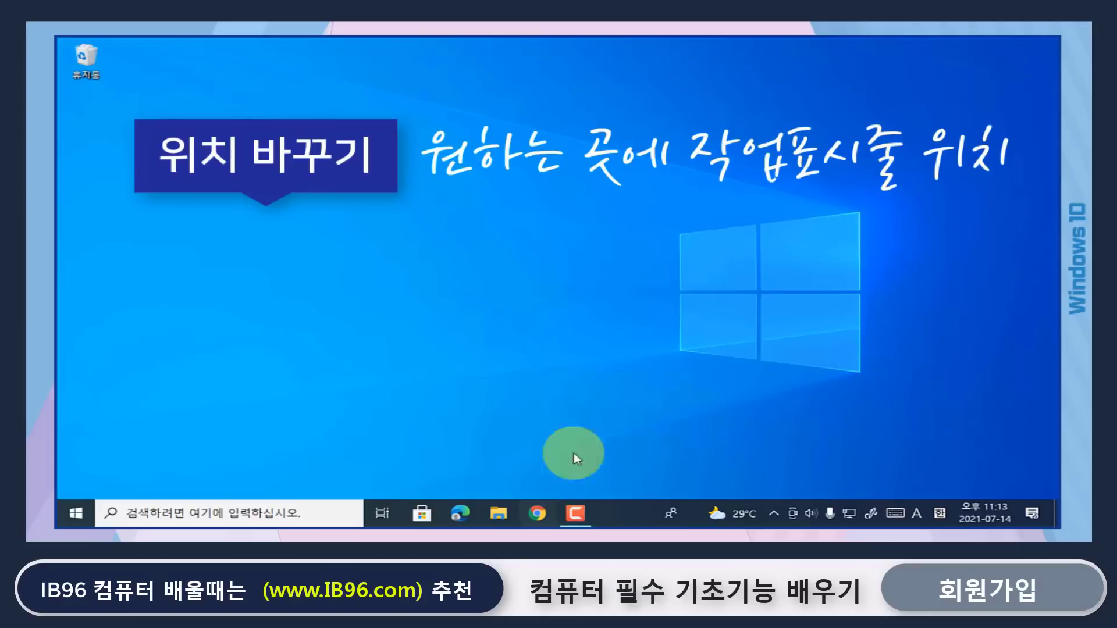
- Turn on the 모든 작업 표시줄 잠금 option to lock the taskbar, and turn it off again
right_click(619, 509)
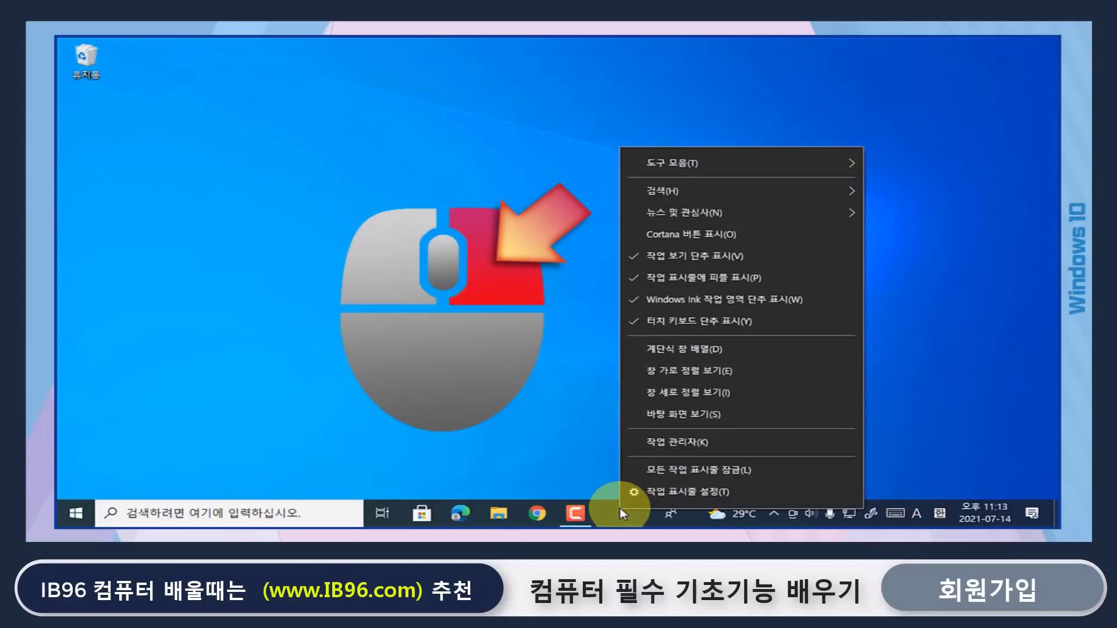
click(725, 472)
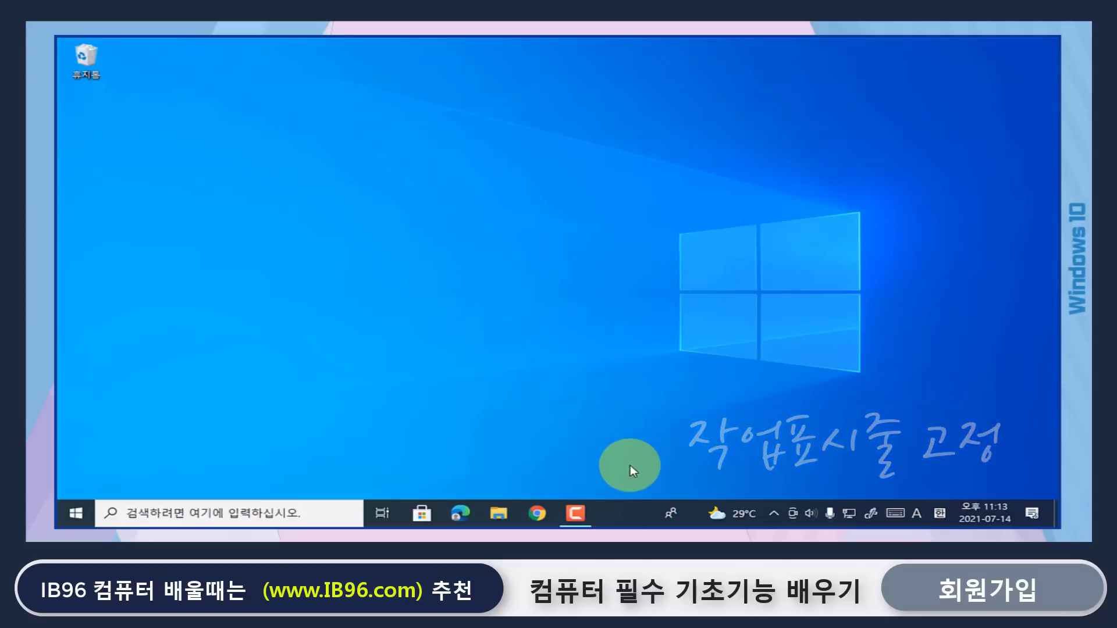
right_click(618, 513)
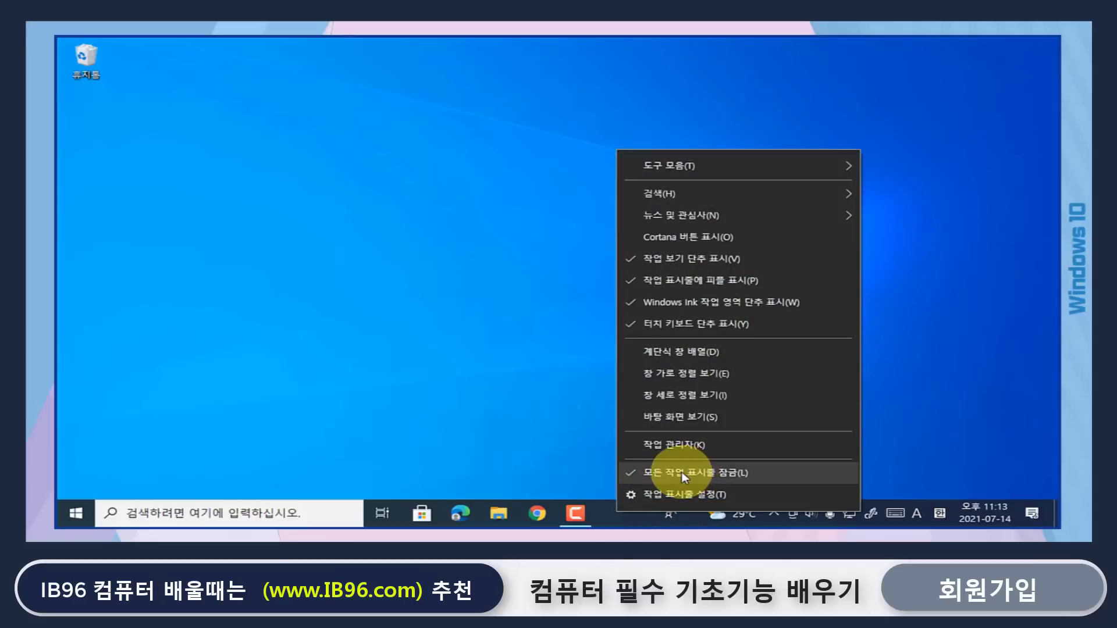
click(633, 470)
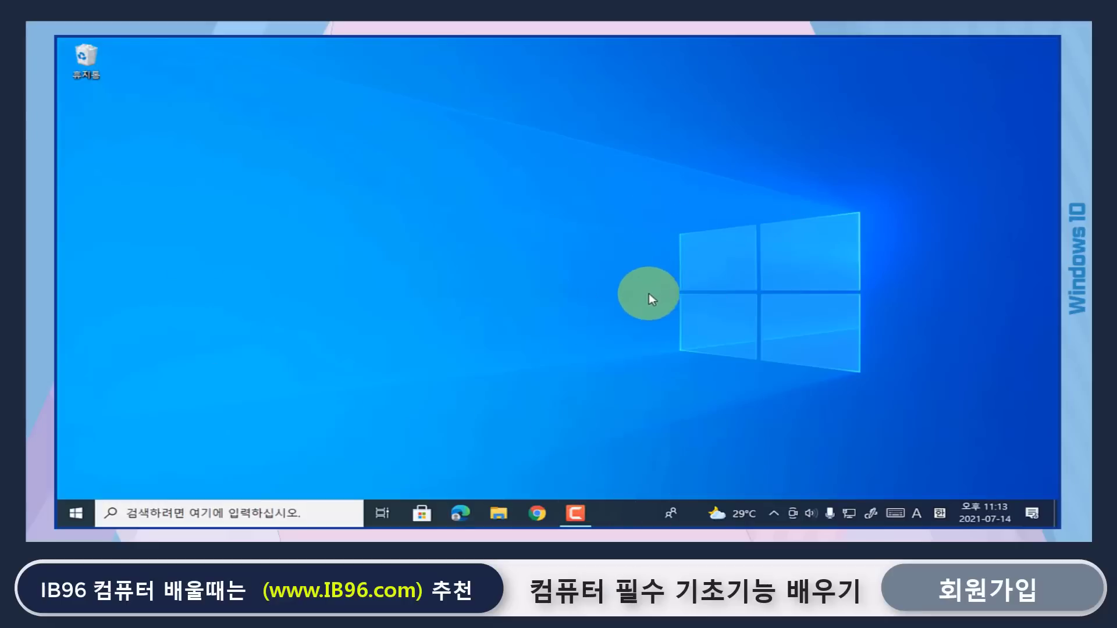
- Turn on 데스크톱 모드에서 작업 표시줄 자동 숨기기 in the taskbar settings and bring the hidden taskbar into view
right_click(622, 513)
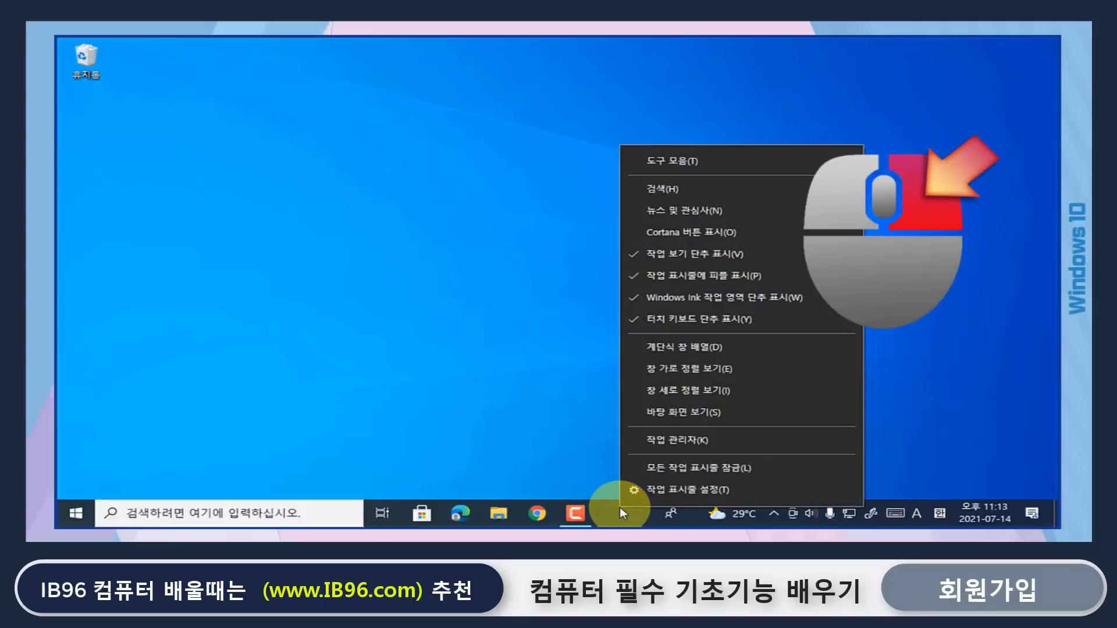
click(651, 492)
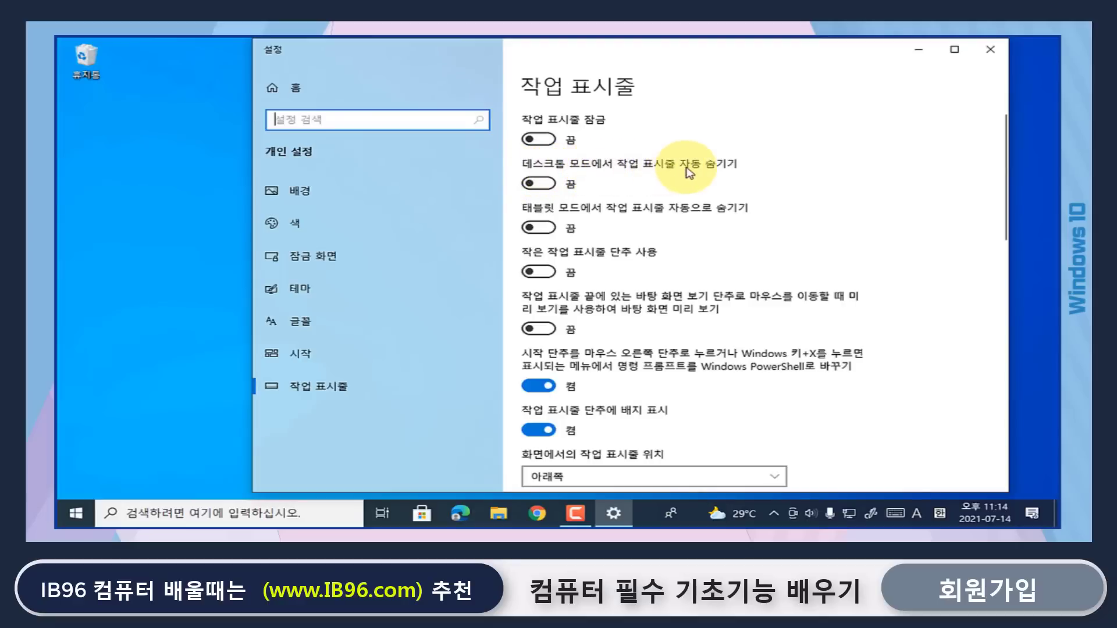
click(538, 183)
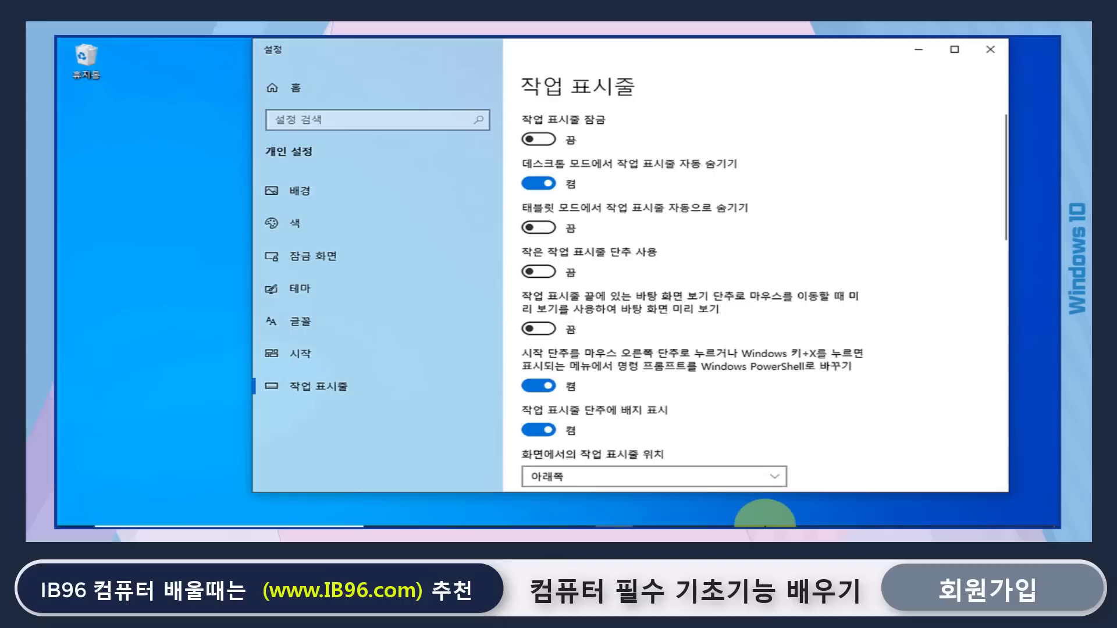
click(190, 388)
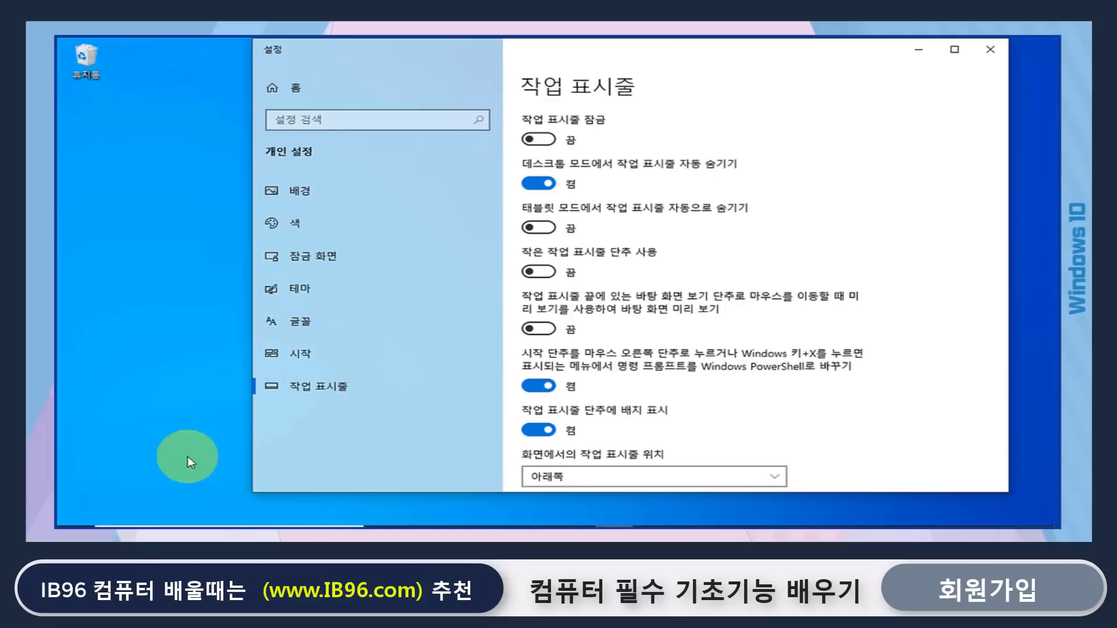
mouse_move(212, 515)
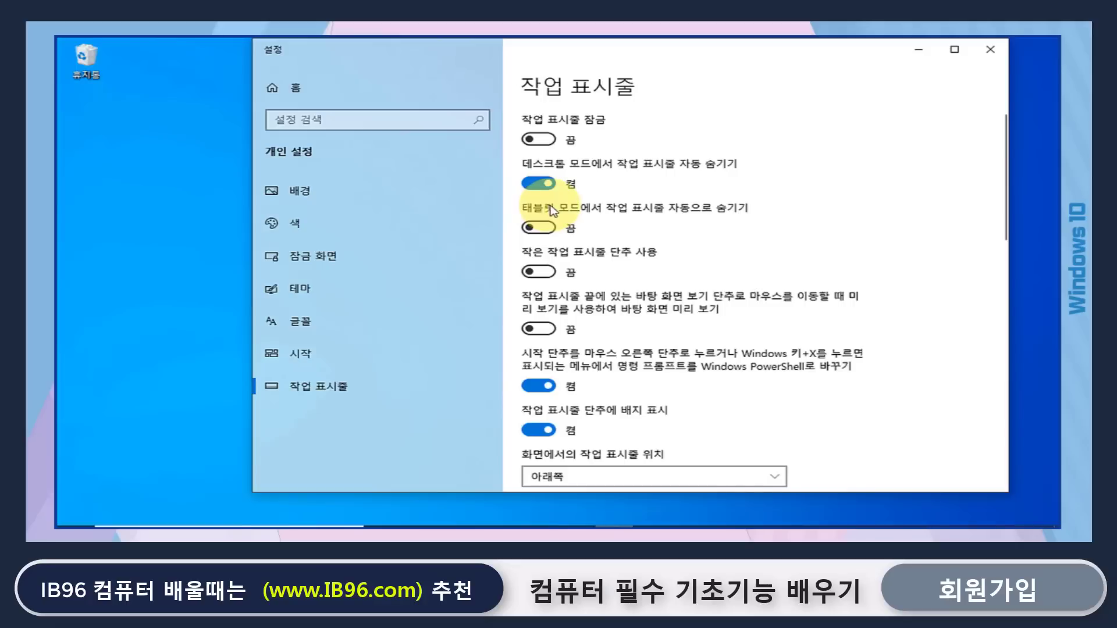
- Turn off automatic hiding of the taskbar in desktop mode, toggling the option again to compare both states
click(543, 185)
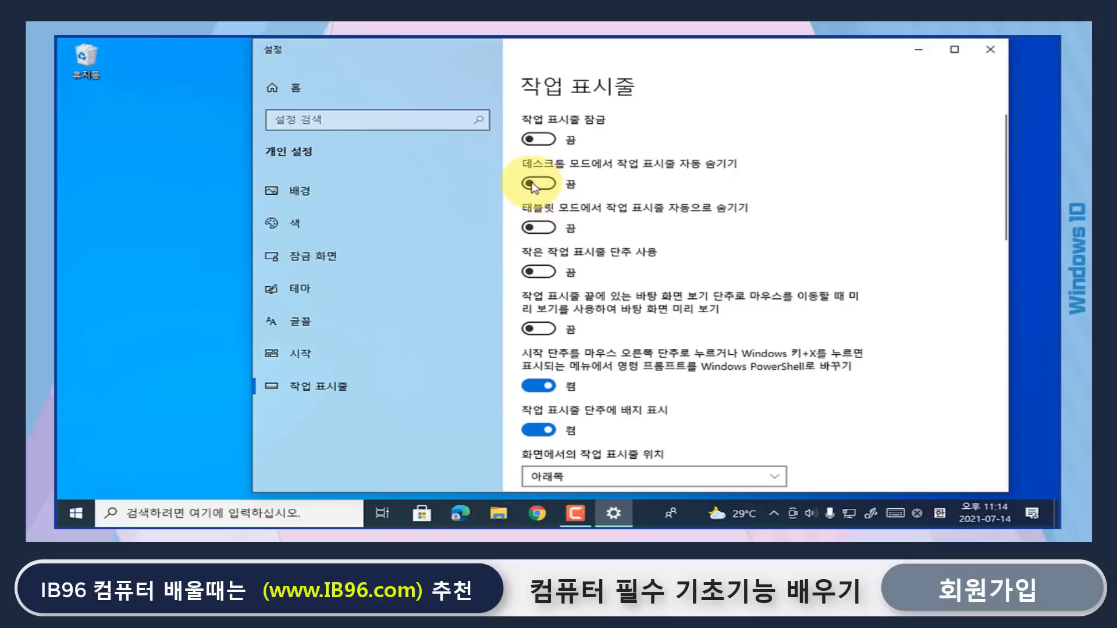
click(544, 185)
click(550, 184)
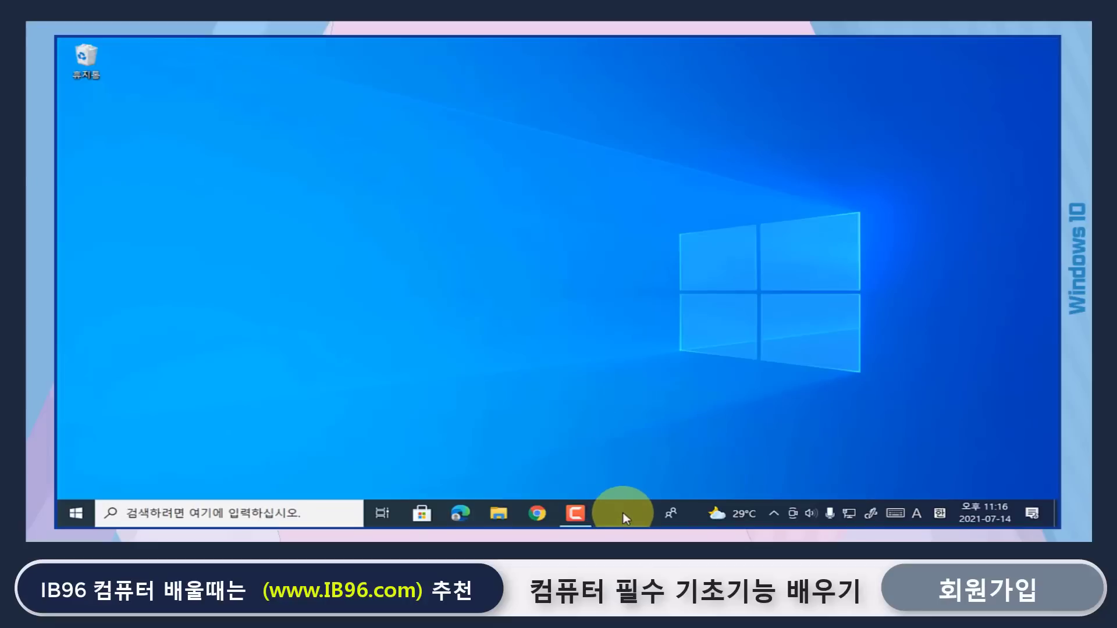
- Turn off the 작업 보기 단추 표시 option to hide the taskbar's Task View button, and turn it on again
right_click(624, 517)
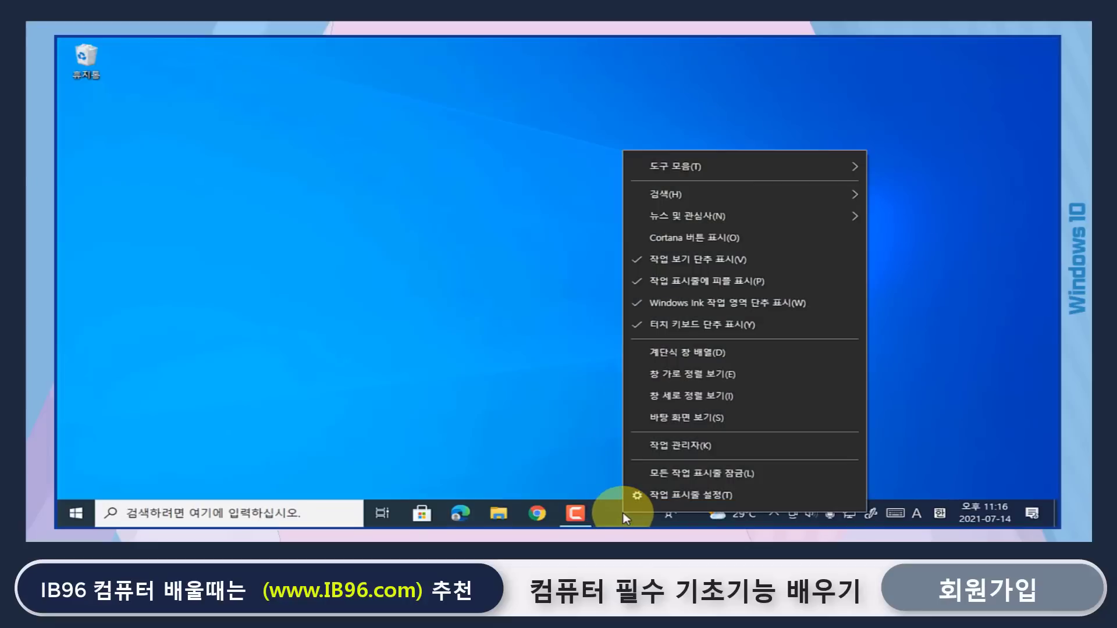
click(681, 259)
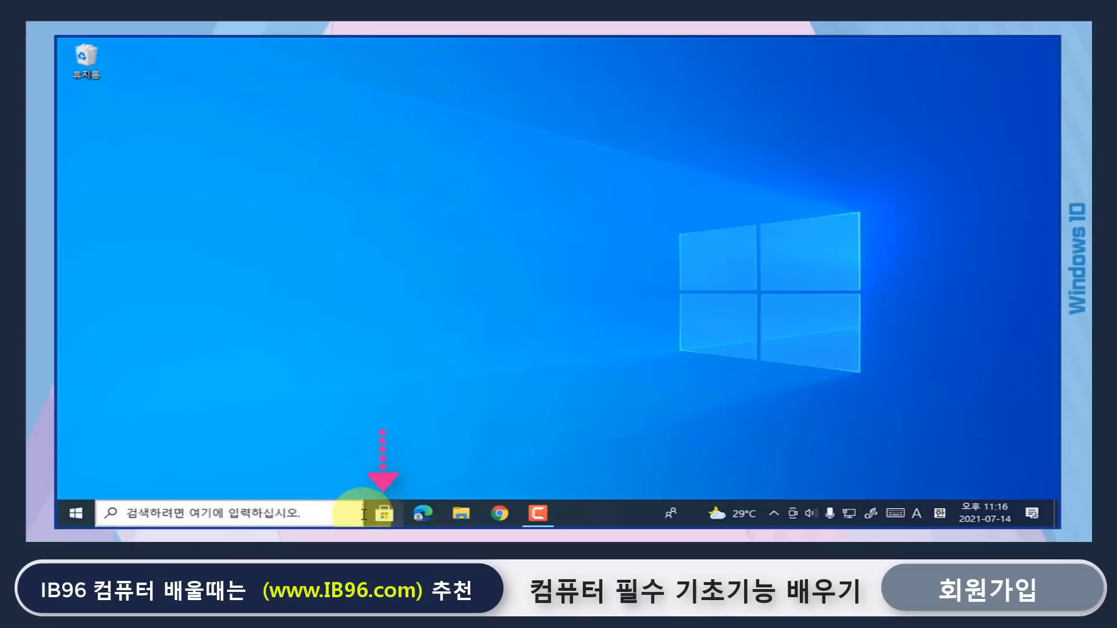
right_click(592, 514)
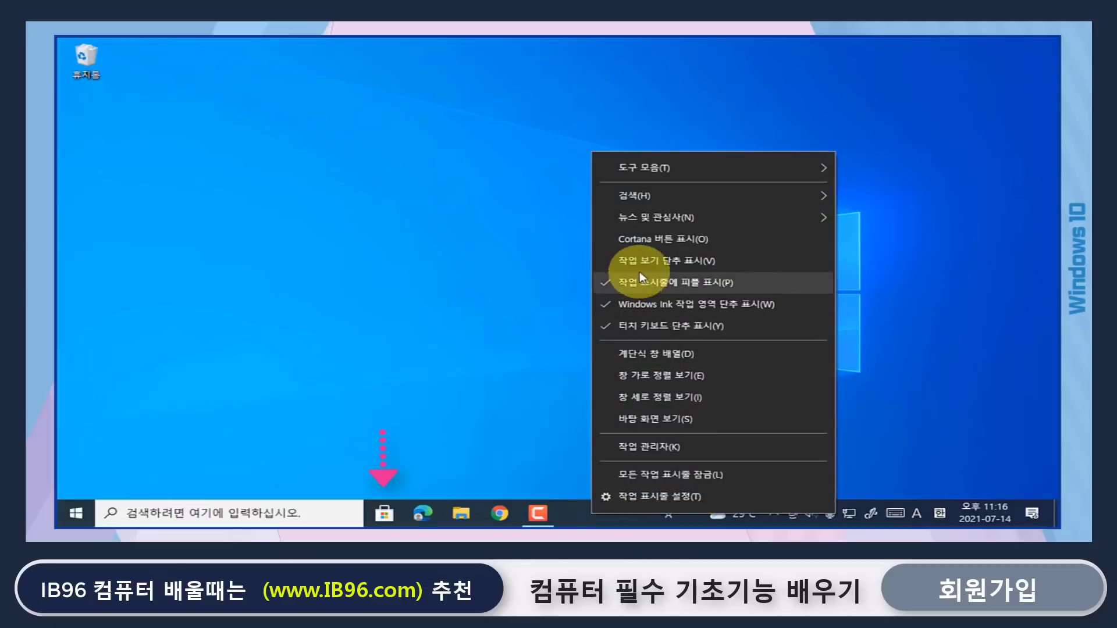
click(623, 260)
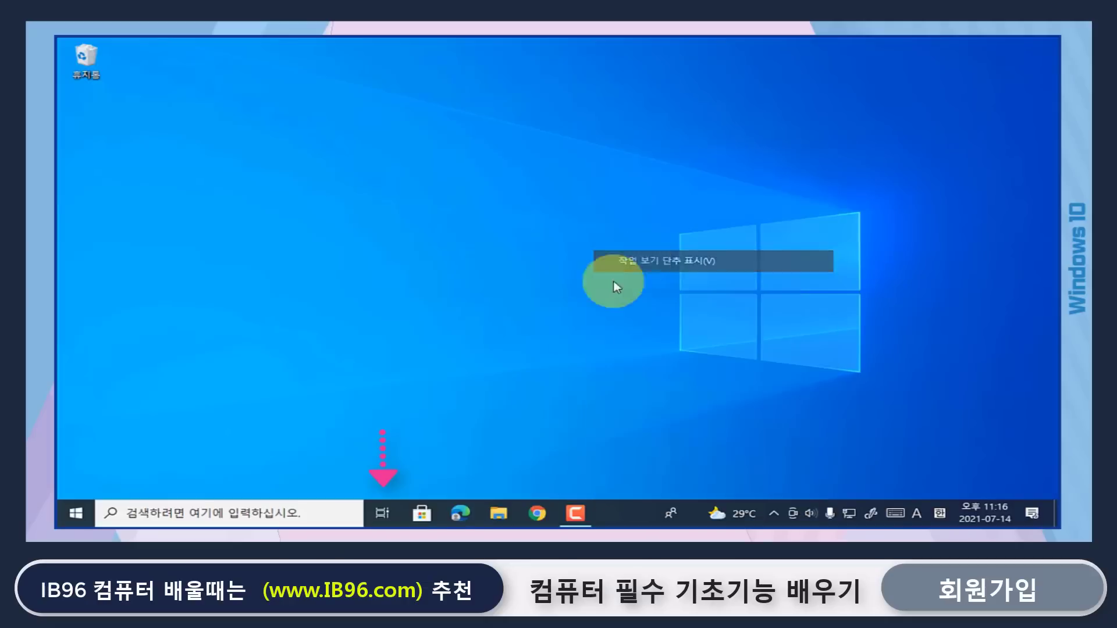
- Open Task View, look through the timeline of past activities by date, and return to the desktop
click(383, 514)
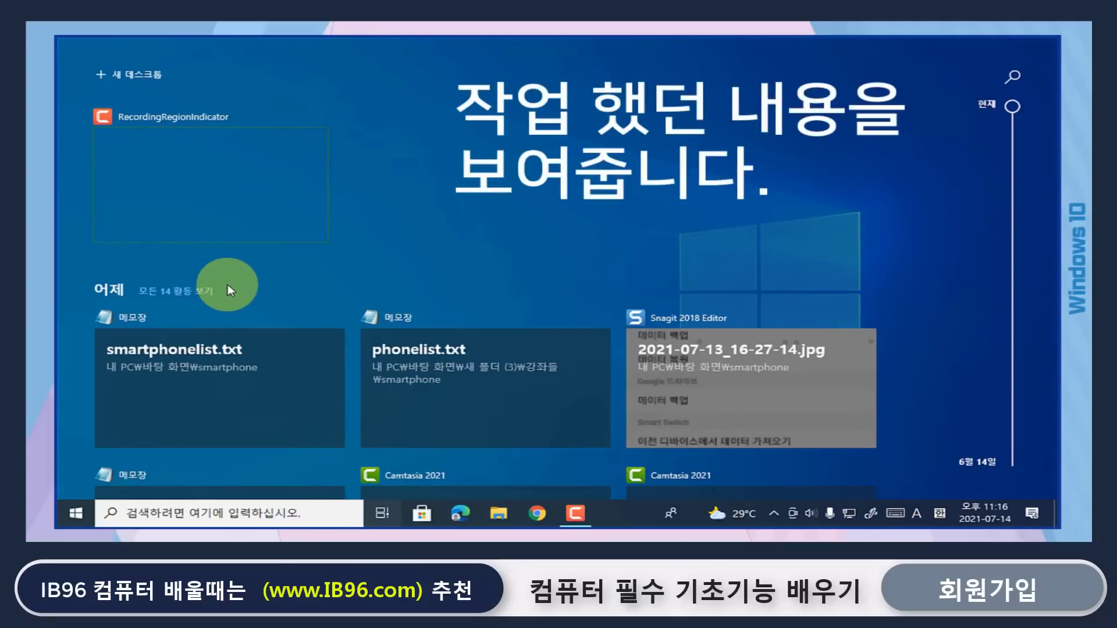
scroll(290, 283, down, 2)
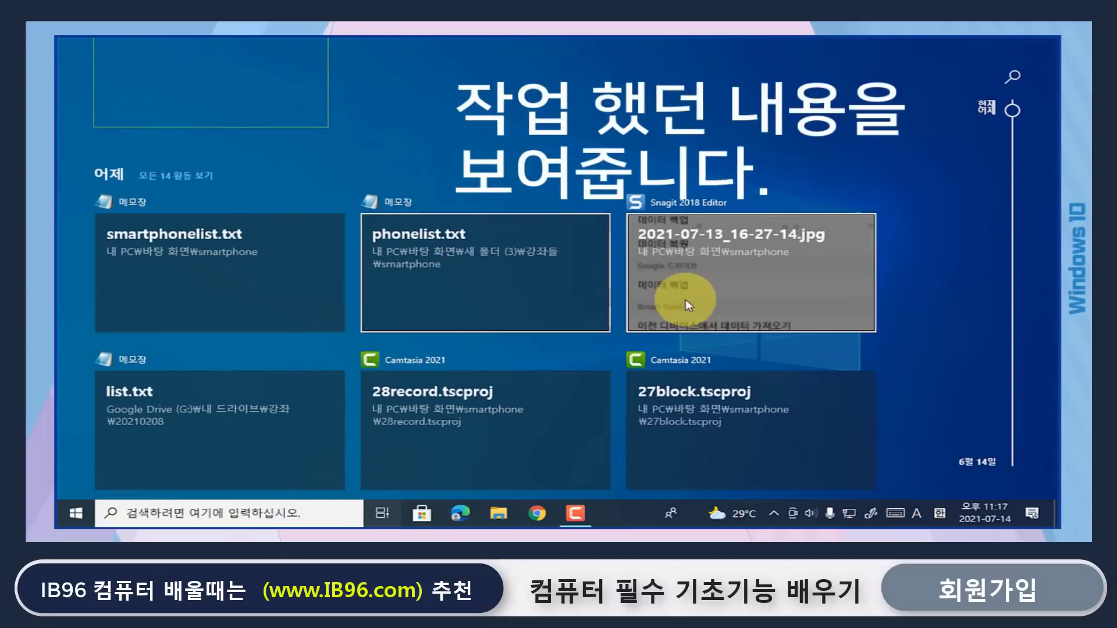
scroll(683, 309, down, 3)
scroll(436, 316, up, 1)
scroll(437, 320, down, 4)
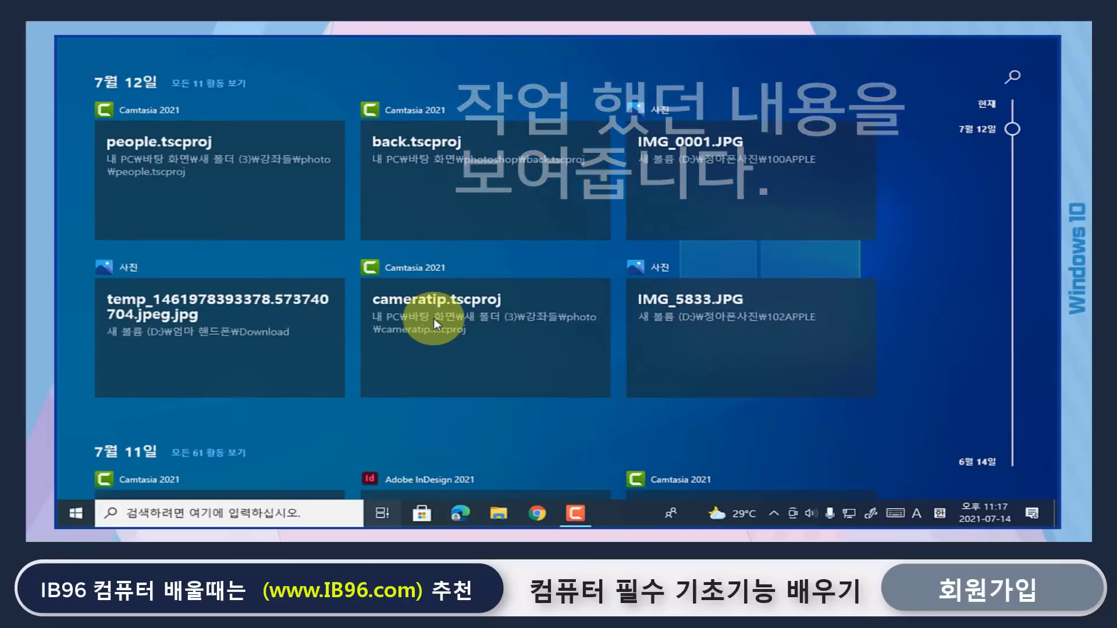
scroll(436, 322, down, 3)
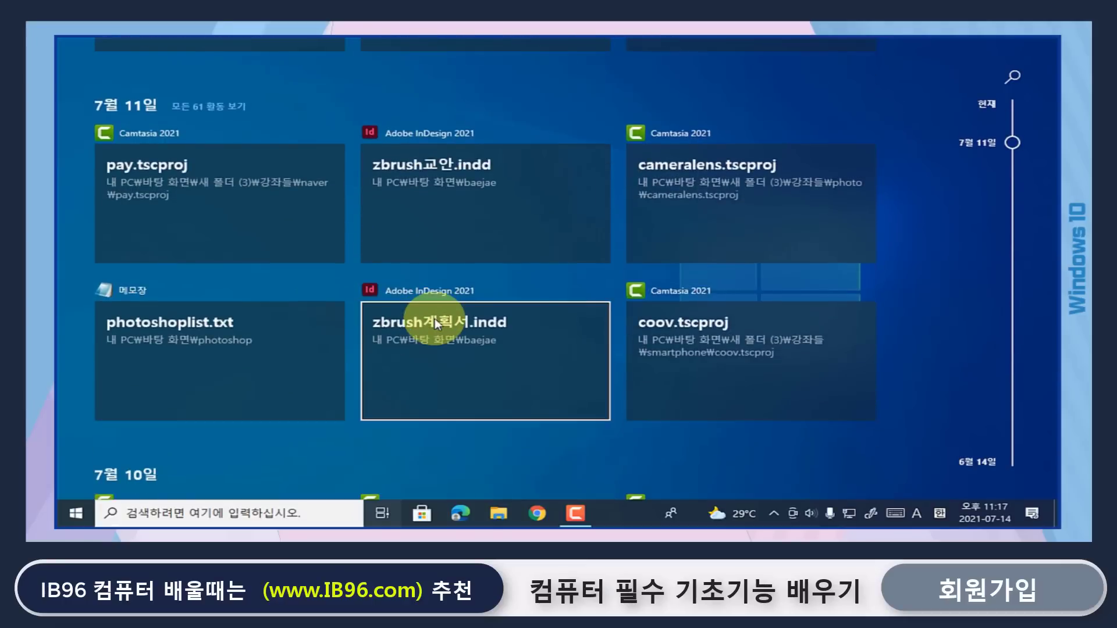
scroll(437, 322, down, 1)
scroll(436, 317, down, 1)
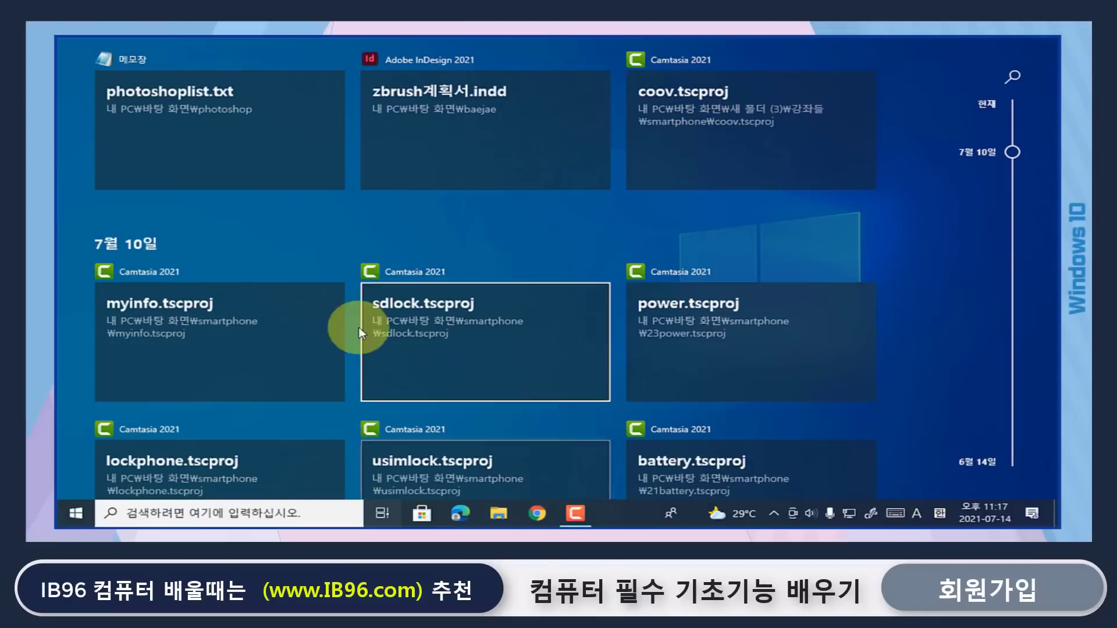
scroll(541, 285, up, 5)
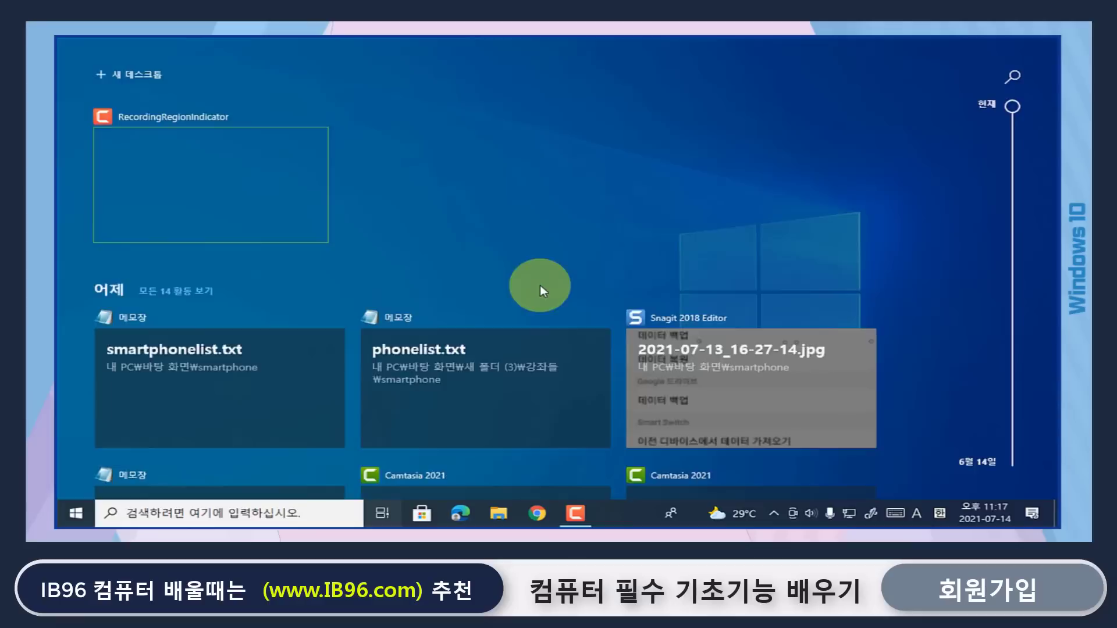
click(540, 285)
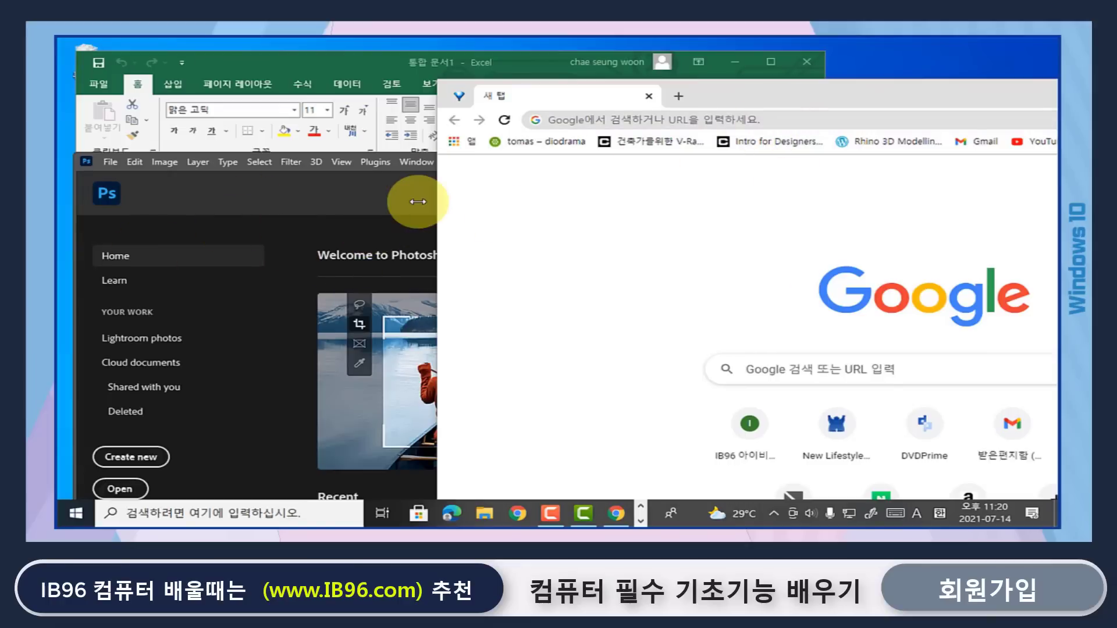
- Create a new virtual desktop in Task View, and switch to it and back to 데스크톱 1
click(382, 514)
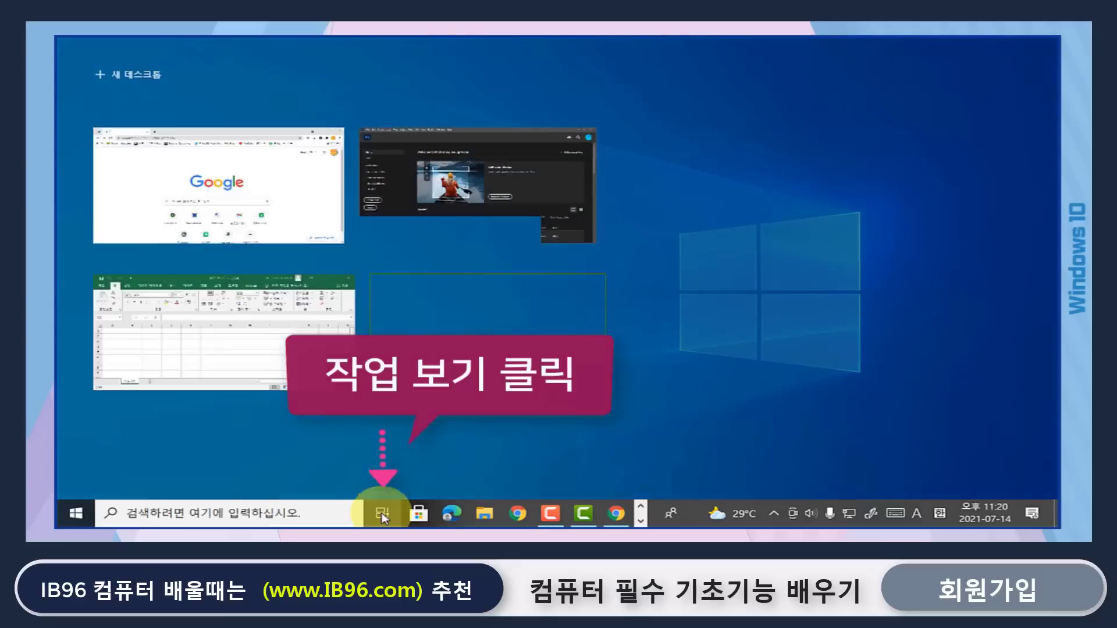
click(103, 72)
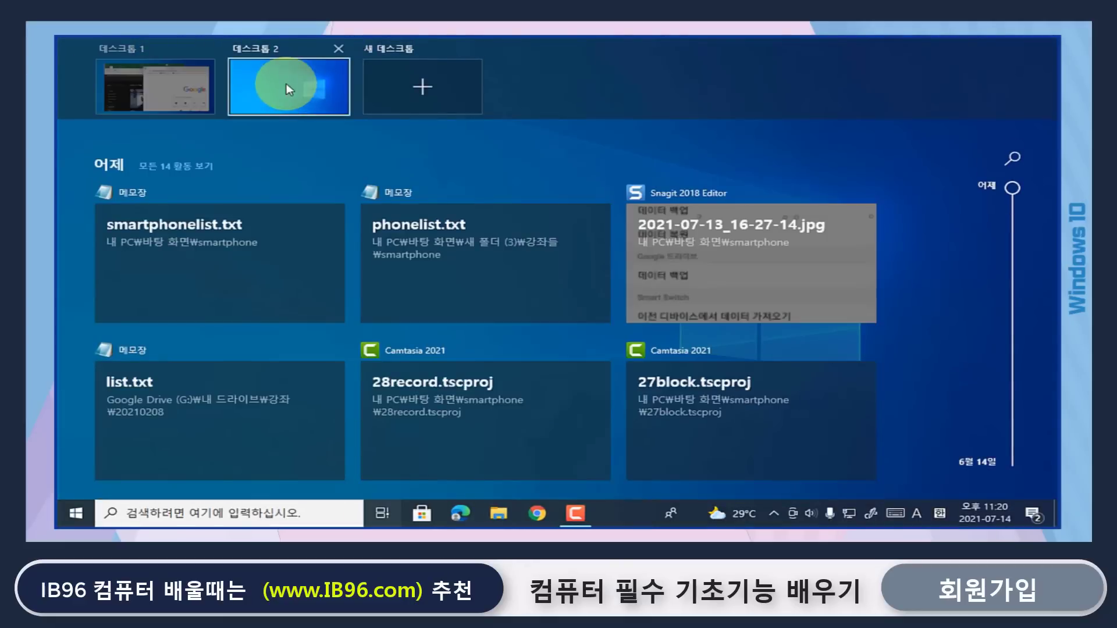
click(271, 85)
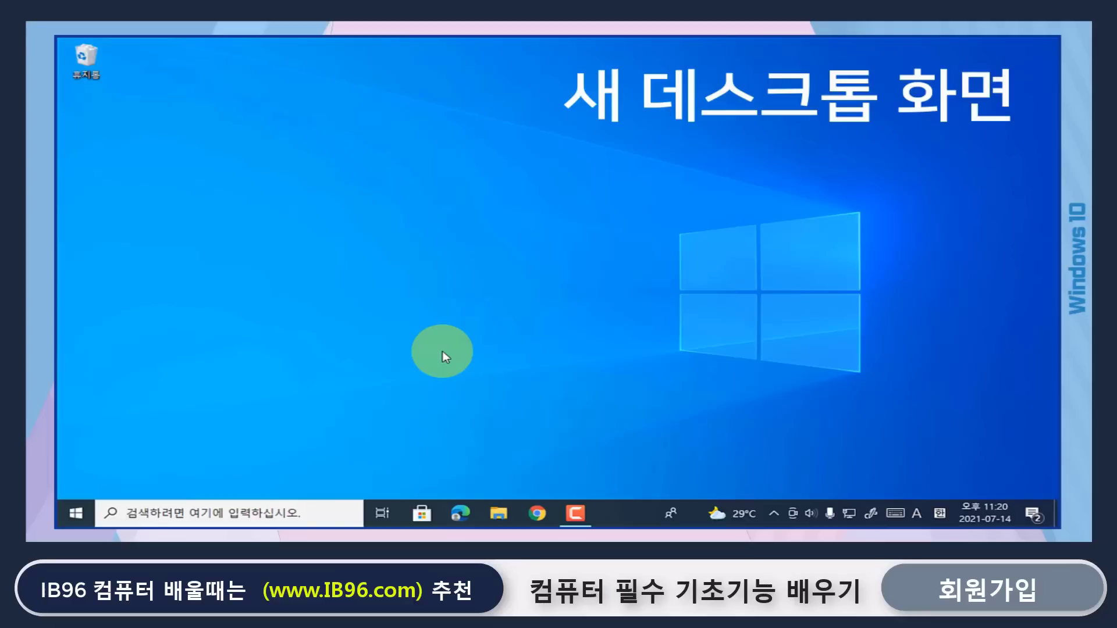
click(387, 517)
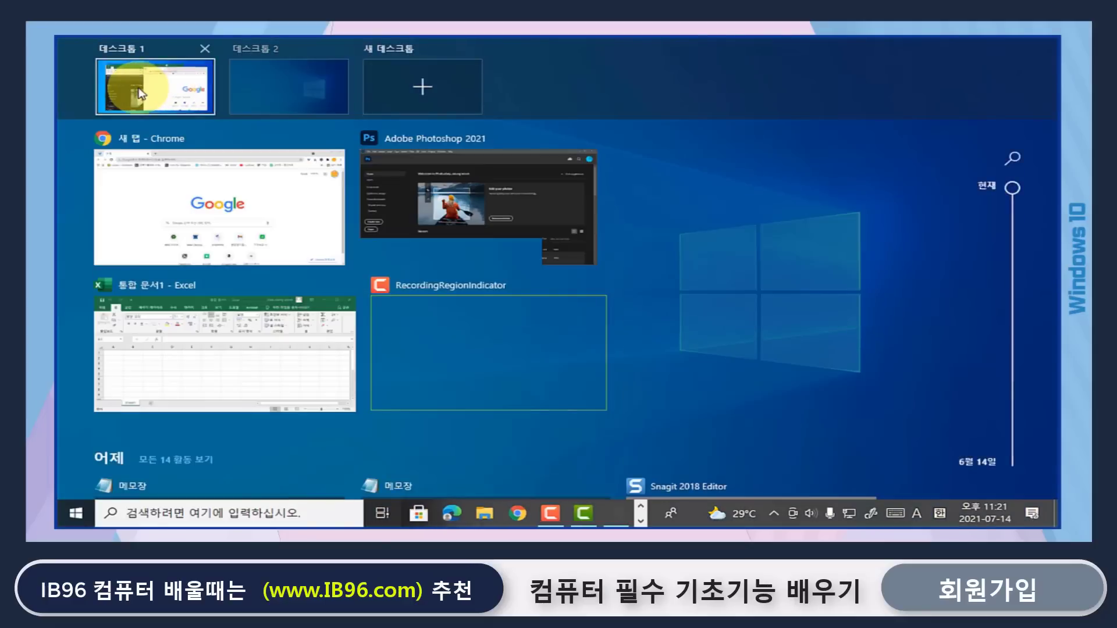
click(140, 92)
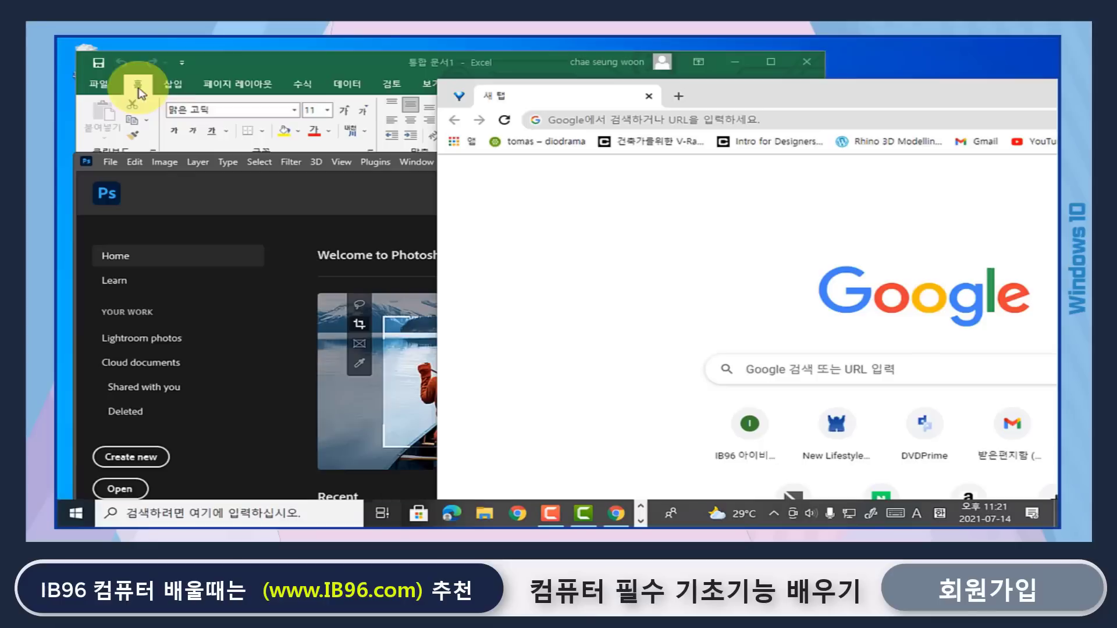
- Minimize the Excel and Chrome windows and move the Photoshop window to the middle of the desktop
click(738, 66)
drag(842, 93, 414, 110)
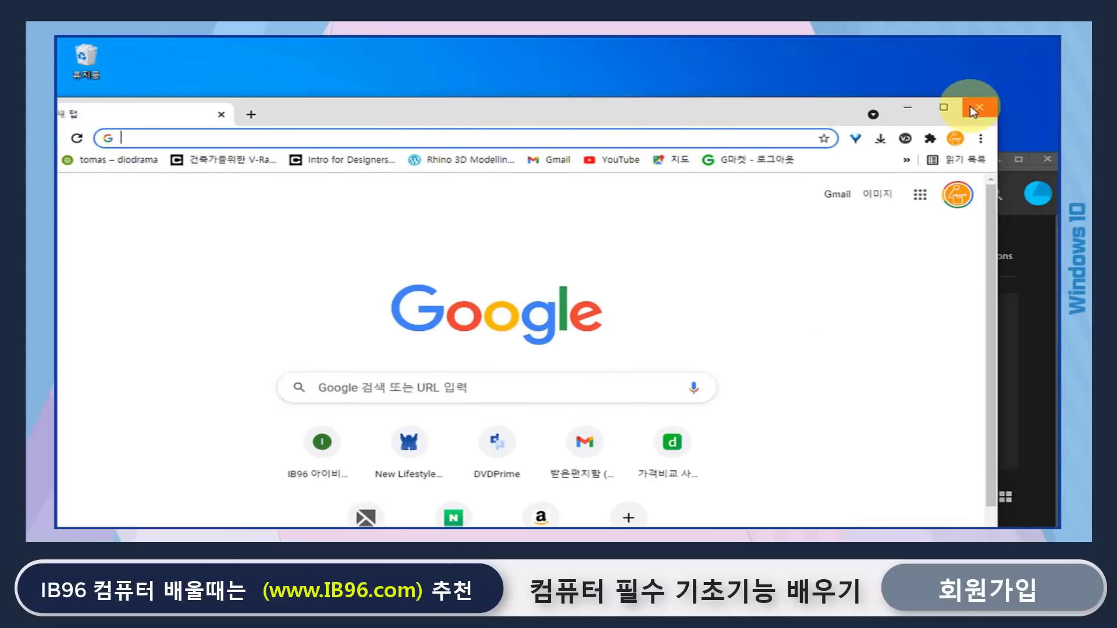
click(908, 107)
drag(654, 127, 663, 40)
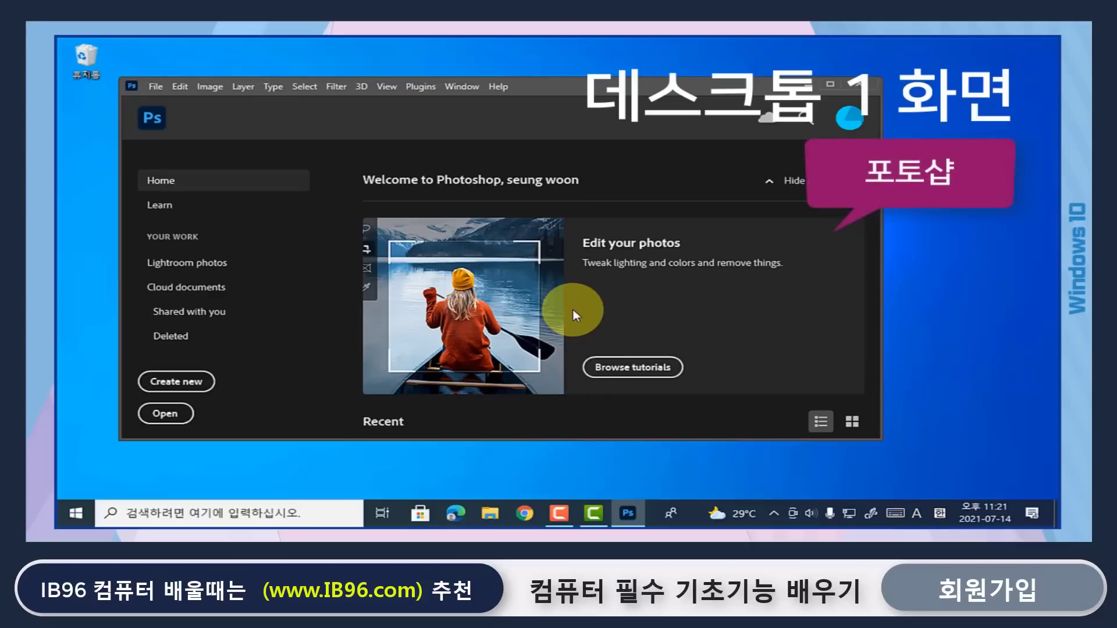
- Switch to the virtual desktop 데스크톱 2 and open Chrome on it
click(379, 512)
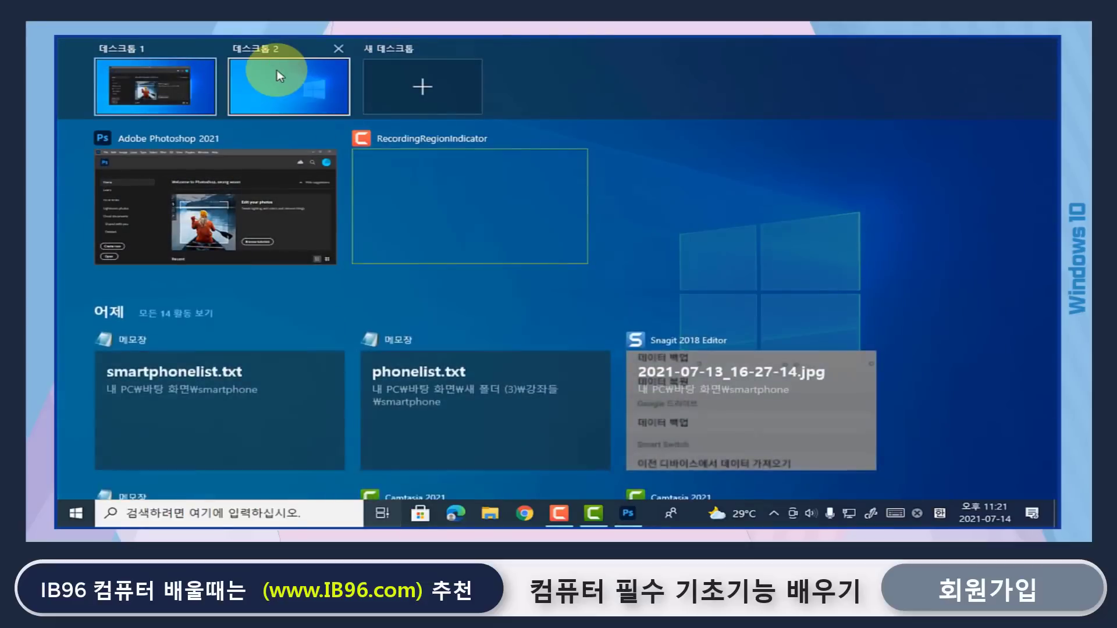
click(276, 71)
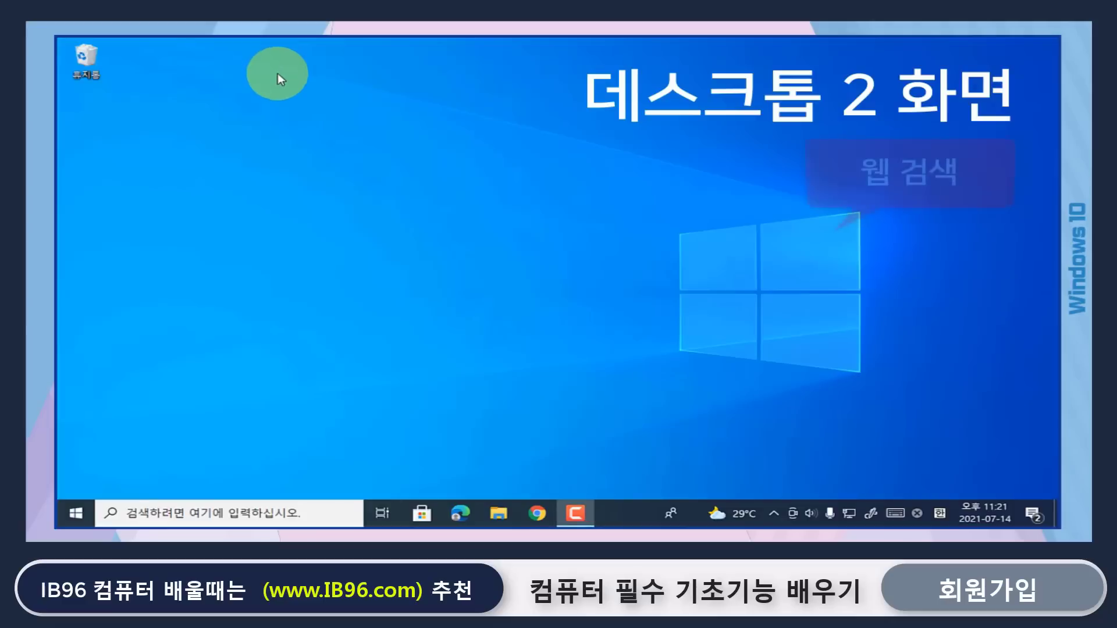
click(537, 514)
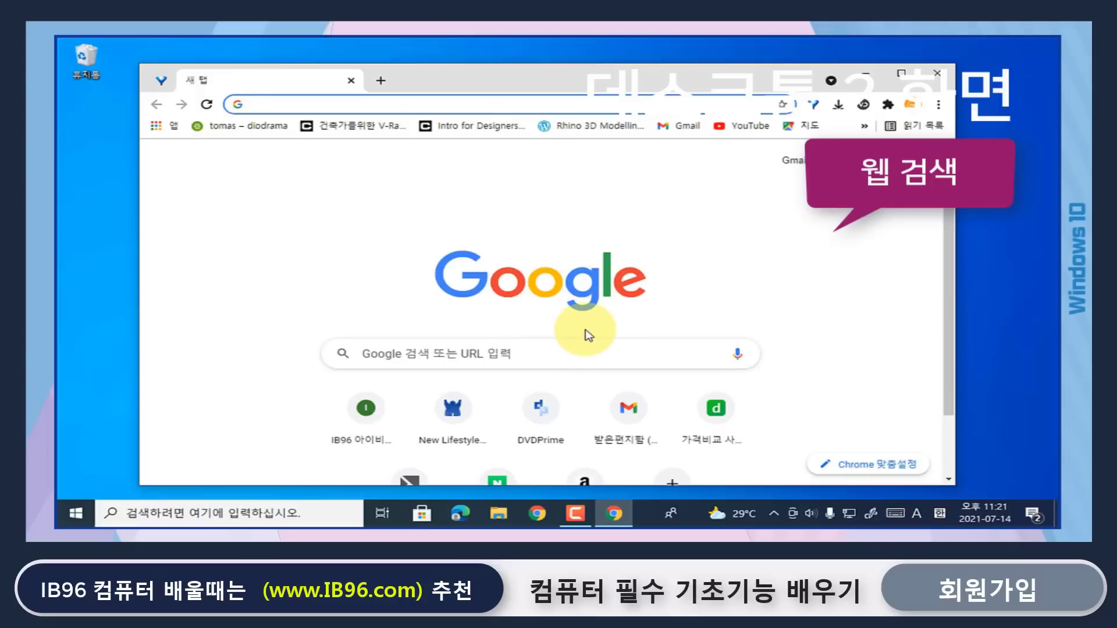
- Add a third virtual desktop, switch to it and launch Word there
click(383, 514)
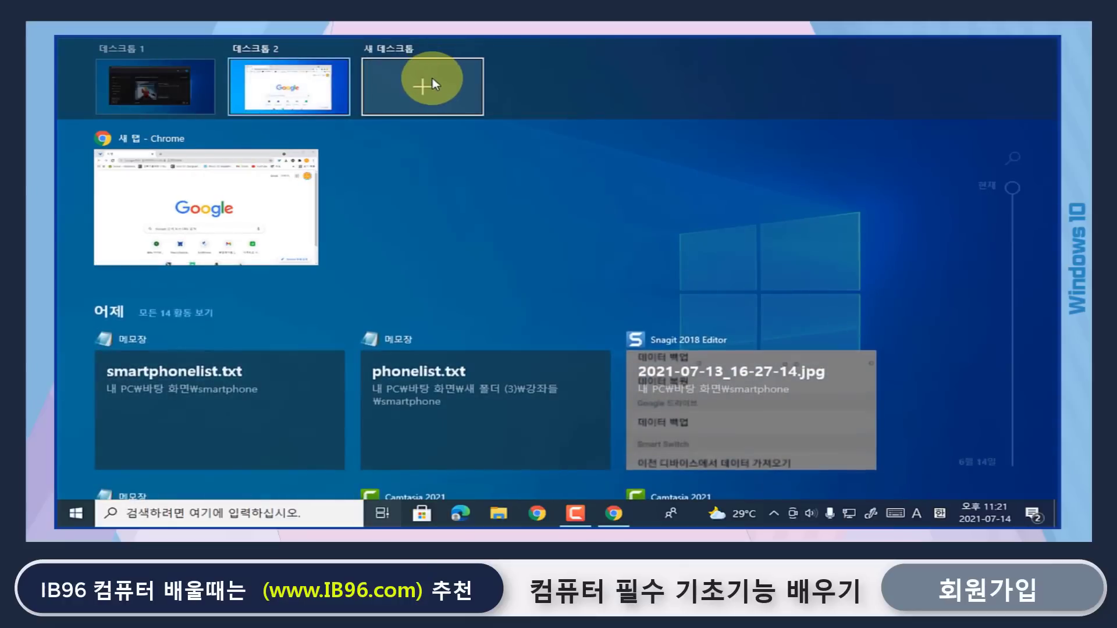
click(433, 85)
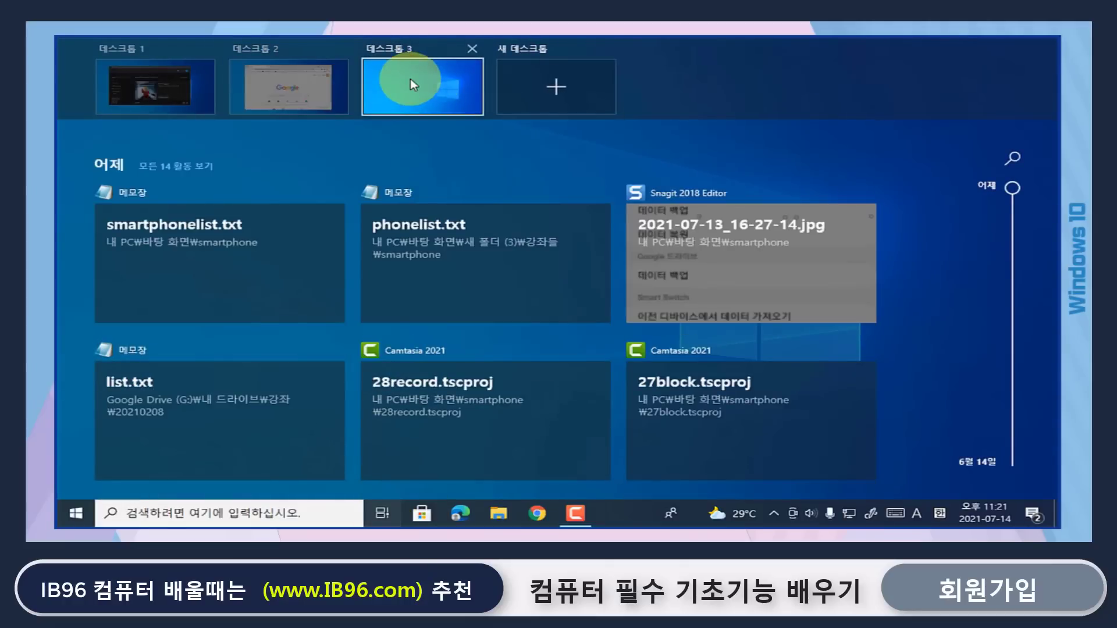
click(410, 82)
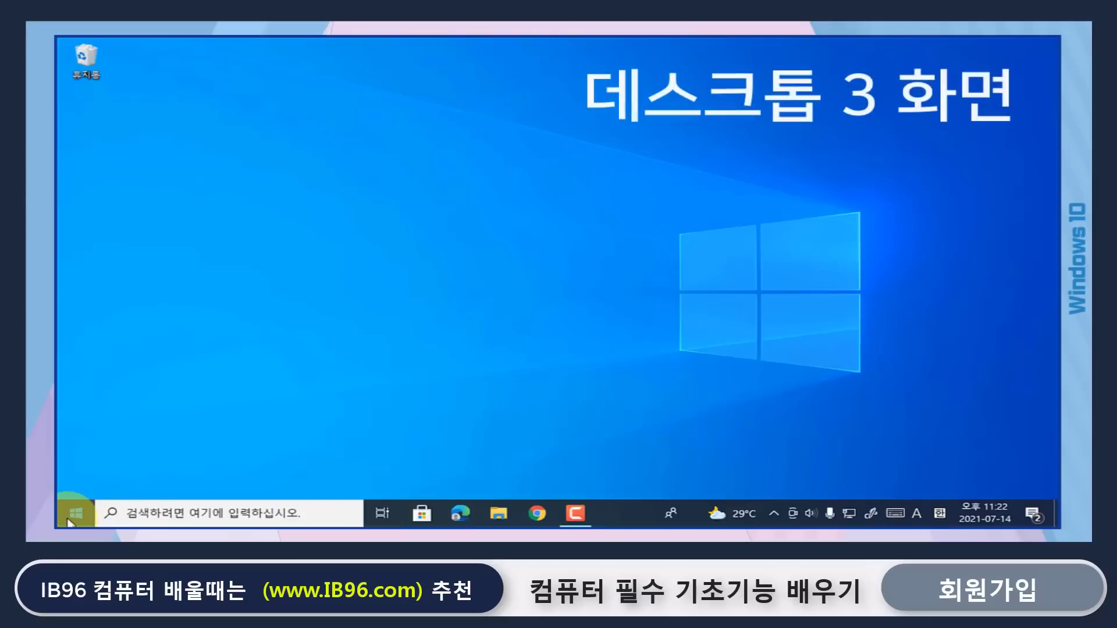
click(70, 518)
click(433, 116)
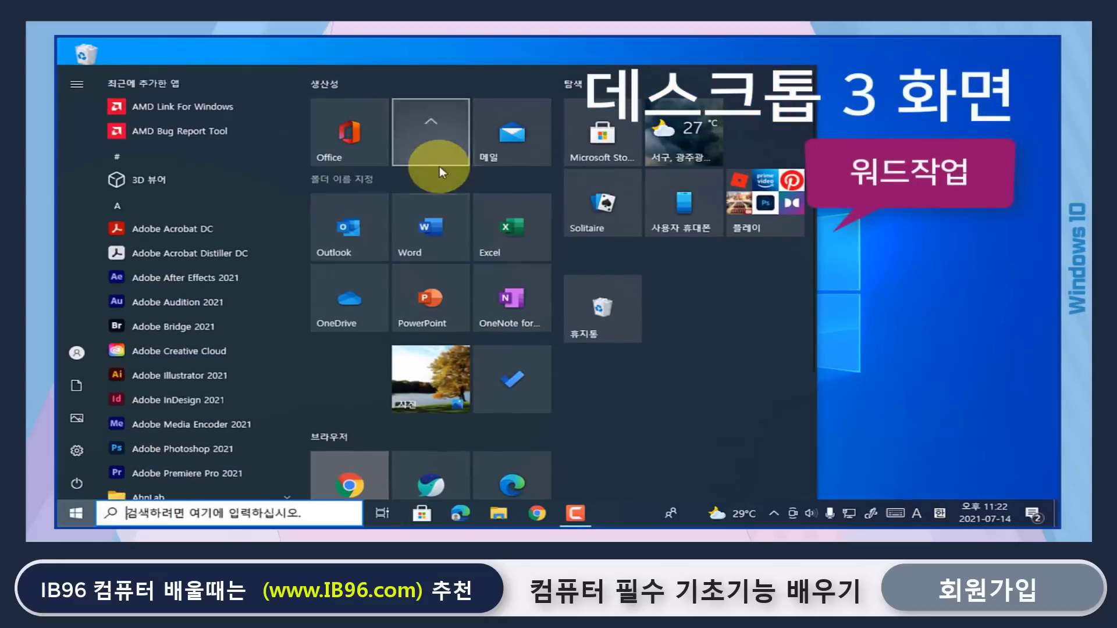
click(423, 226)
- Preview the windows on each of the three virtual desktops and switch to 데스크톱 3
click(382, 513)
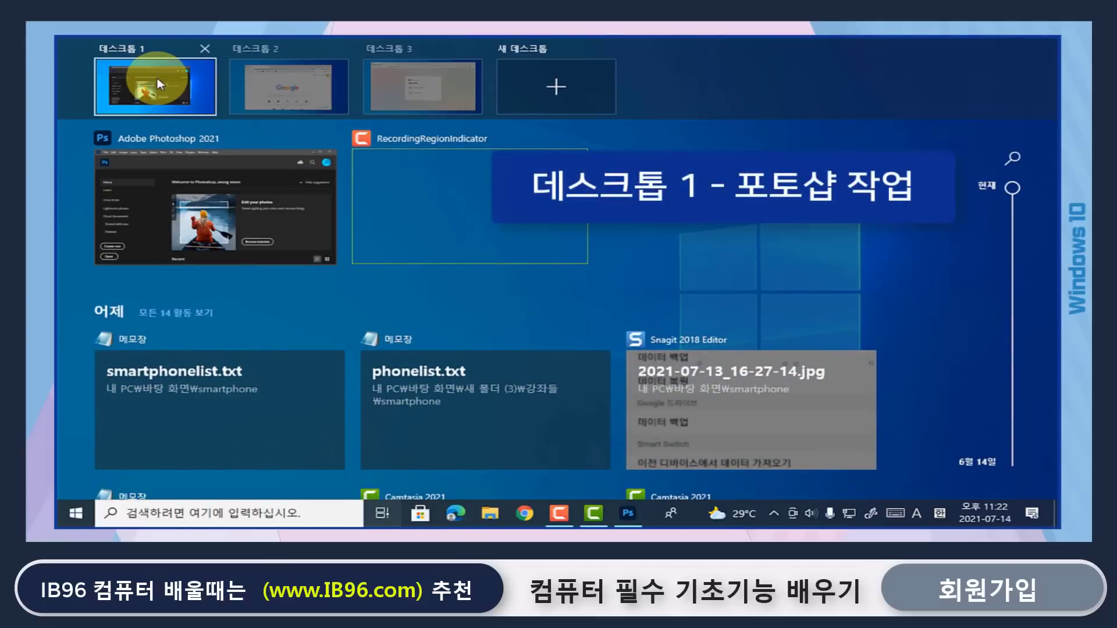
mouse_move(295, 96)
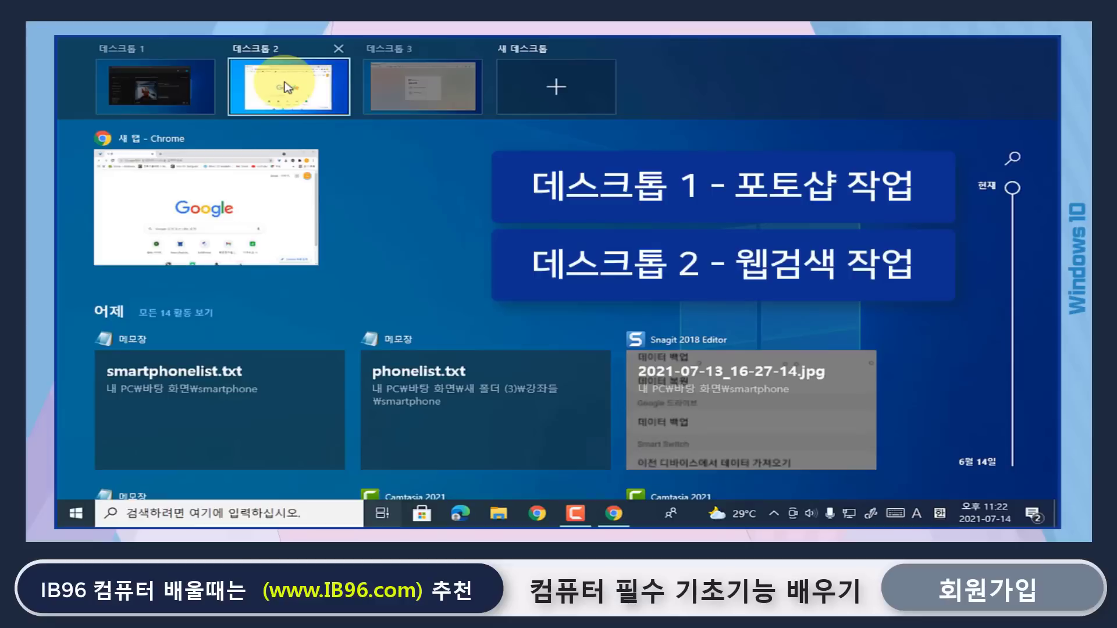
mouse_move(429, 94)
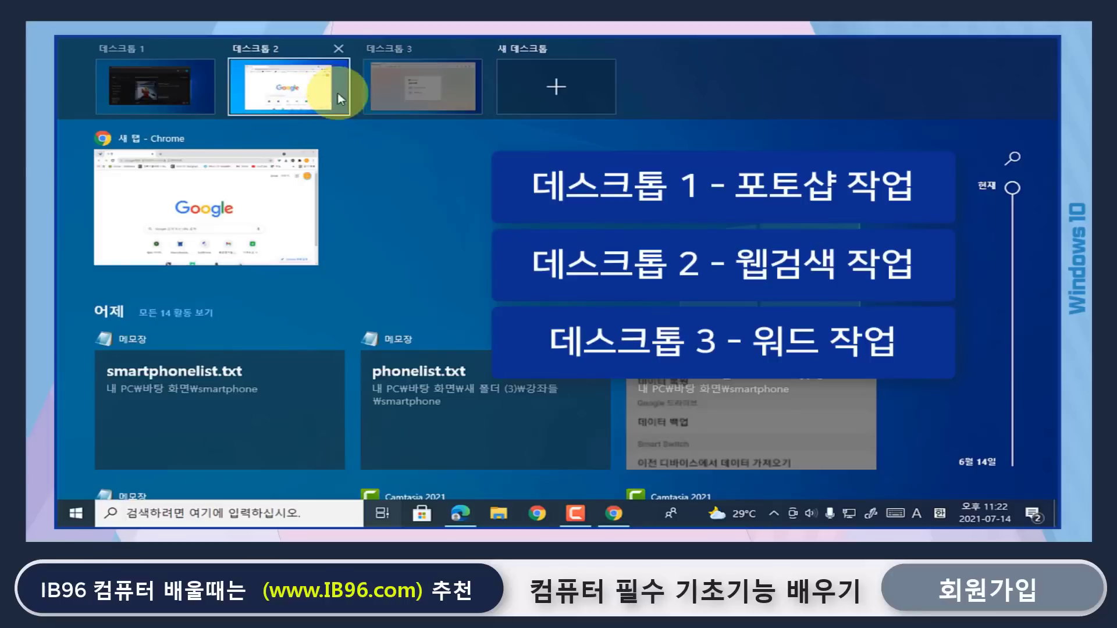
mouse_move(183, 86)
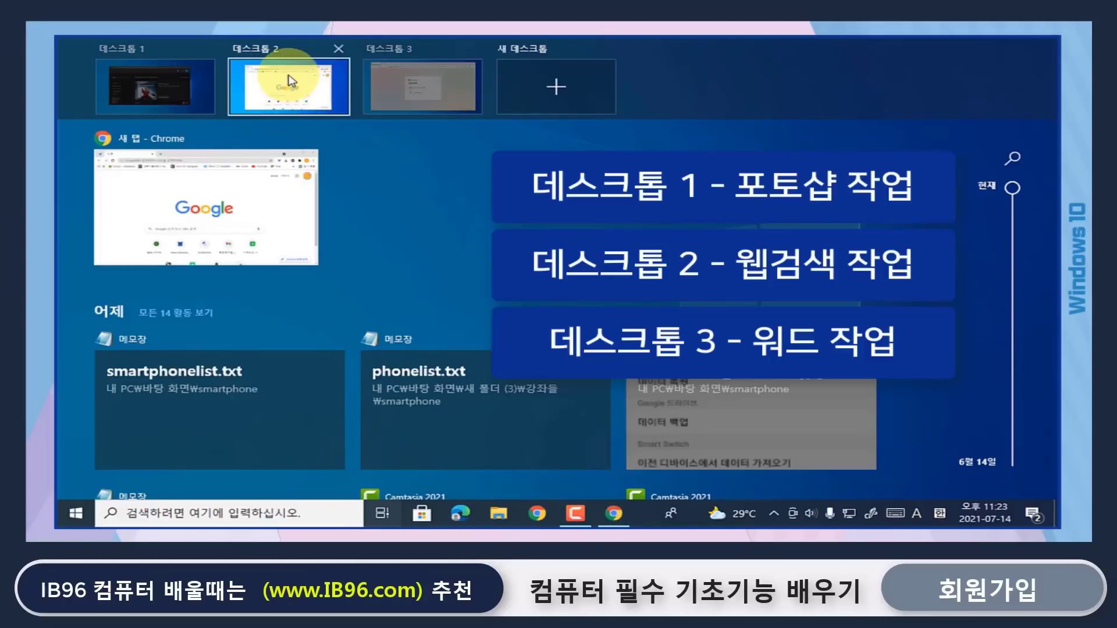
click(421, 90)
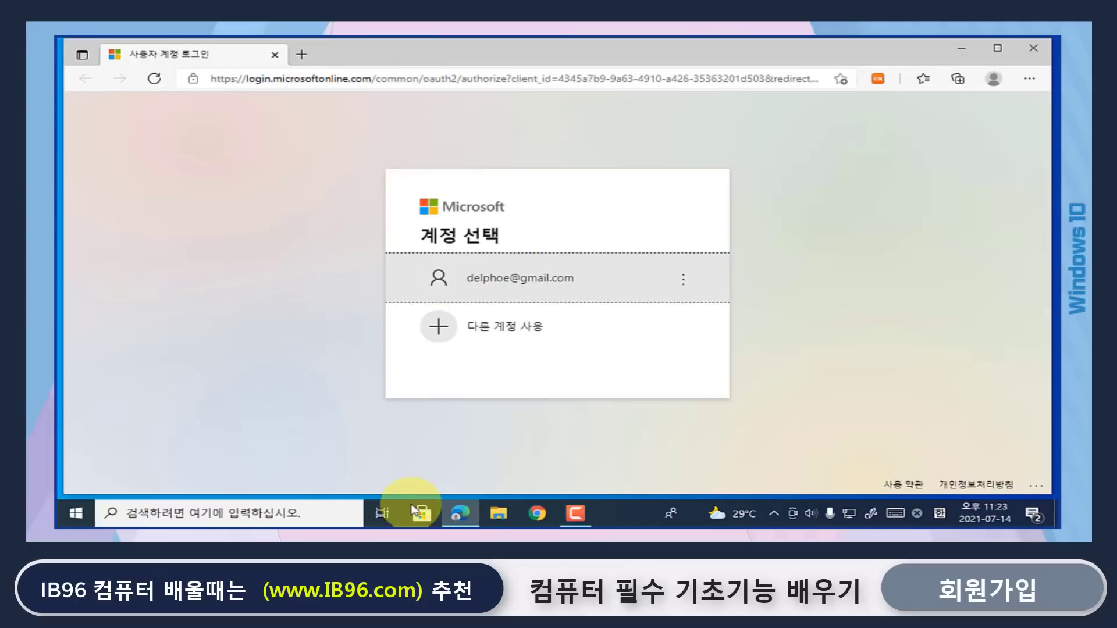
- Switch to 데스크톱 2 with the Chrome window, and from there to 데스크톱 1 with Photoshop
click(382, 514)
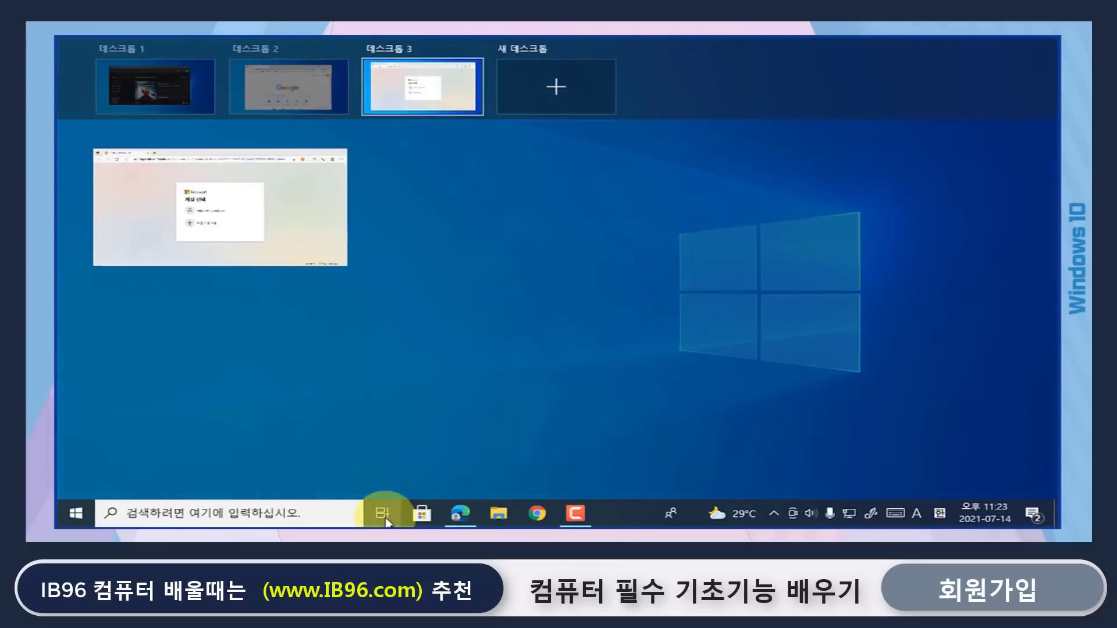
click(290, 73)
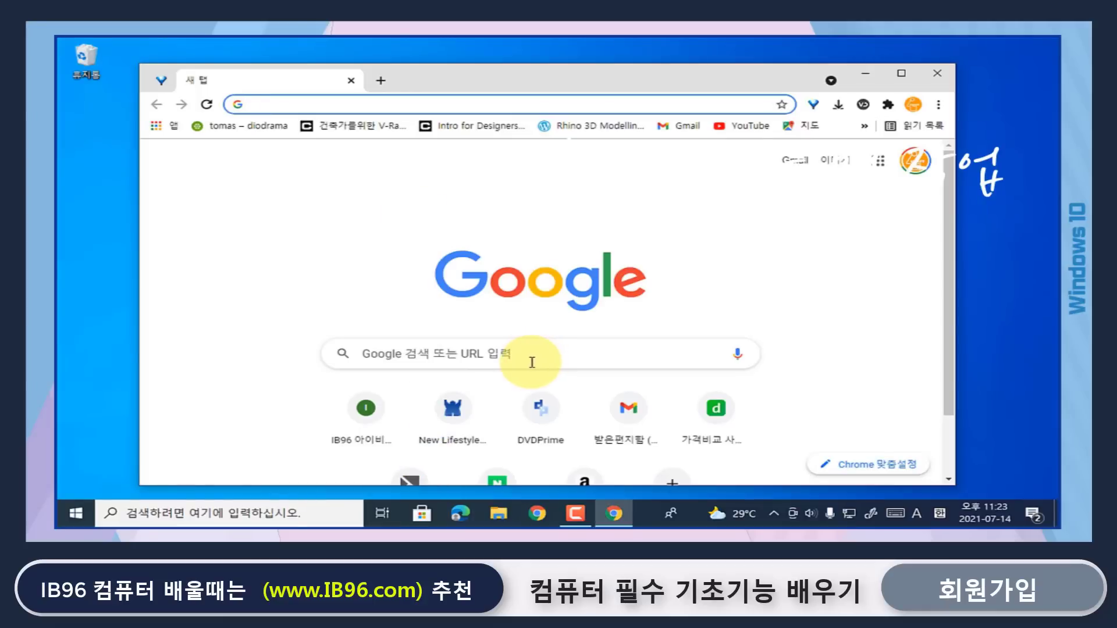
click(375, 508)
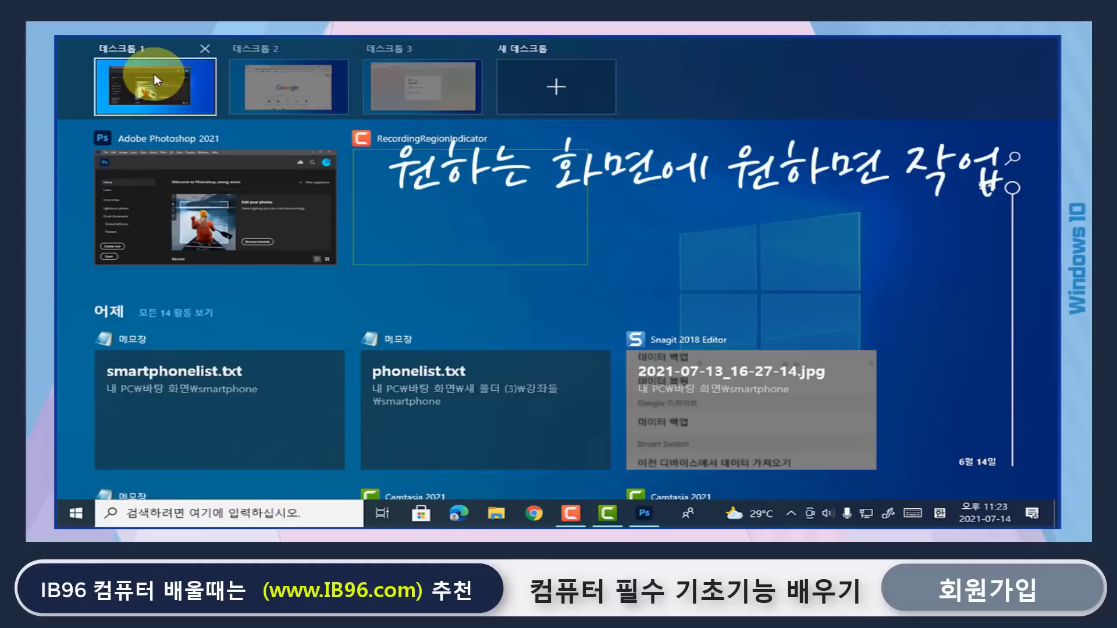
click(148, 70)
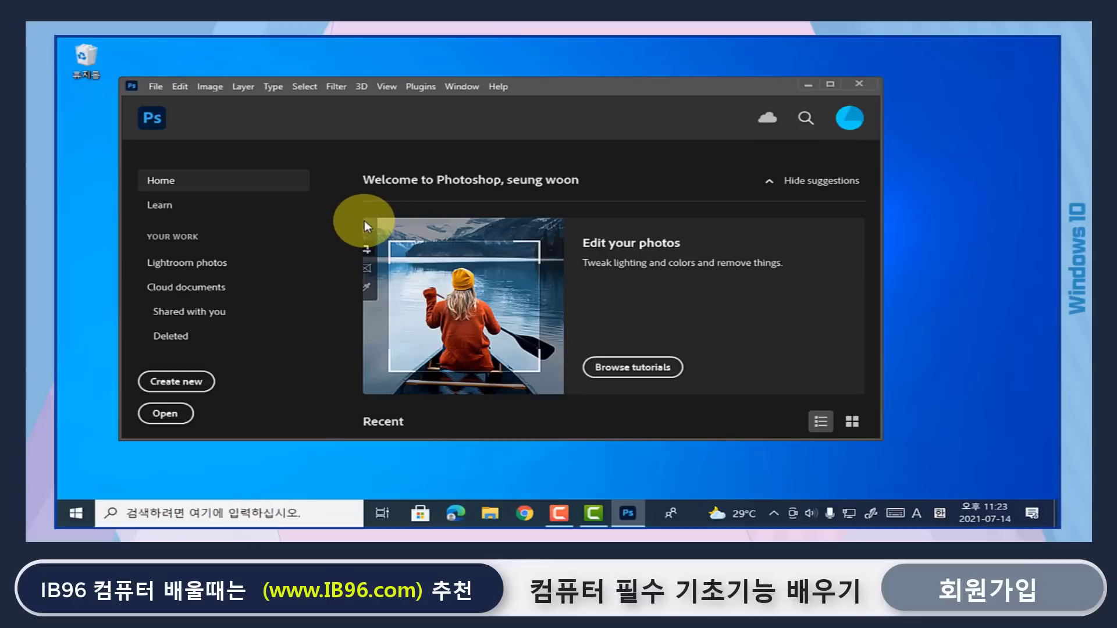
- Remove the virtual desktops 데스크톱 3 and 데스크톱 2 and return to the remaining desktop
key(super+Tab)
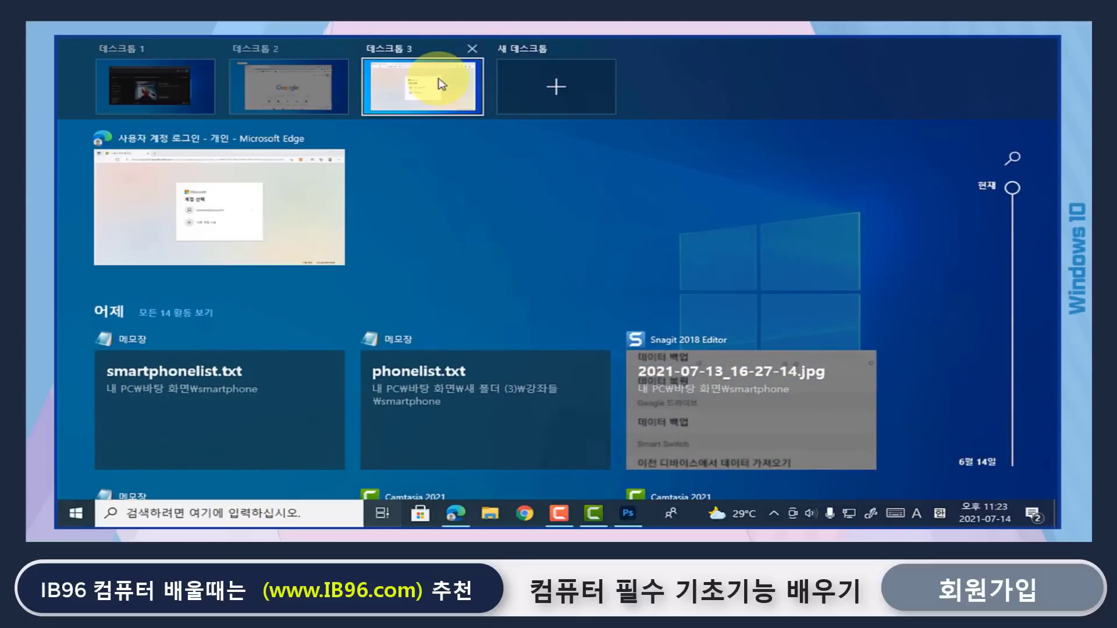
click(471, 49)
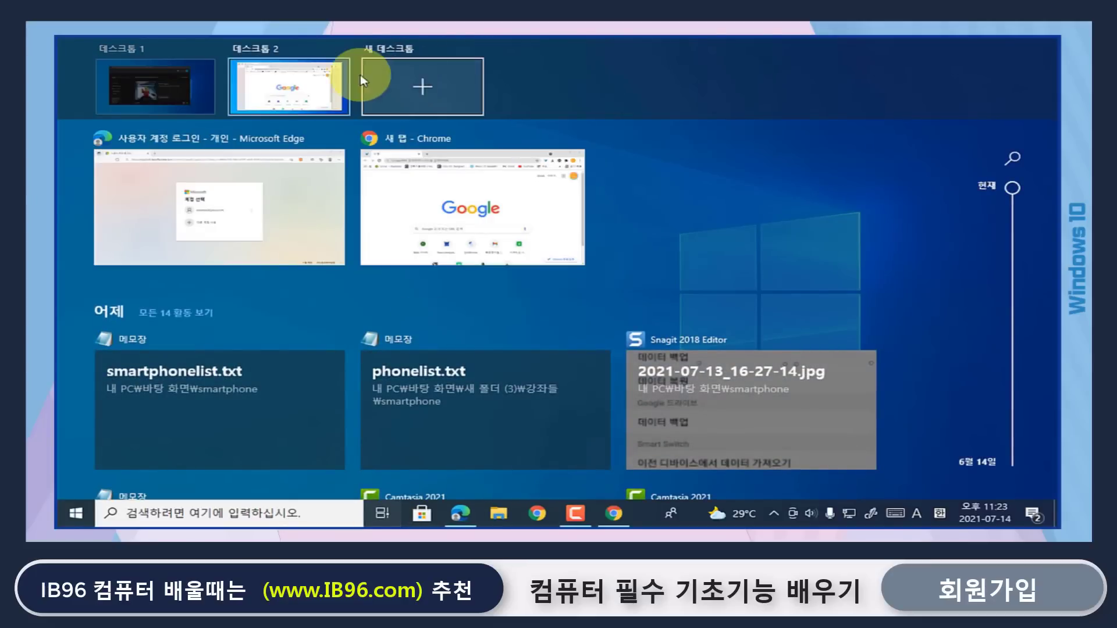
click(340, 50)
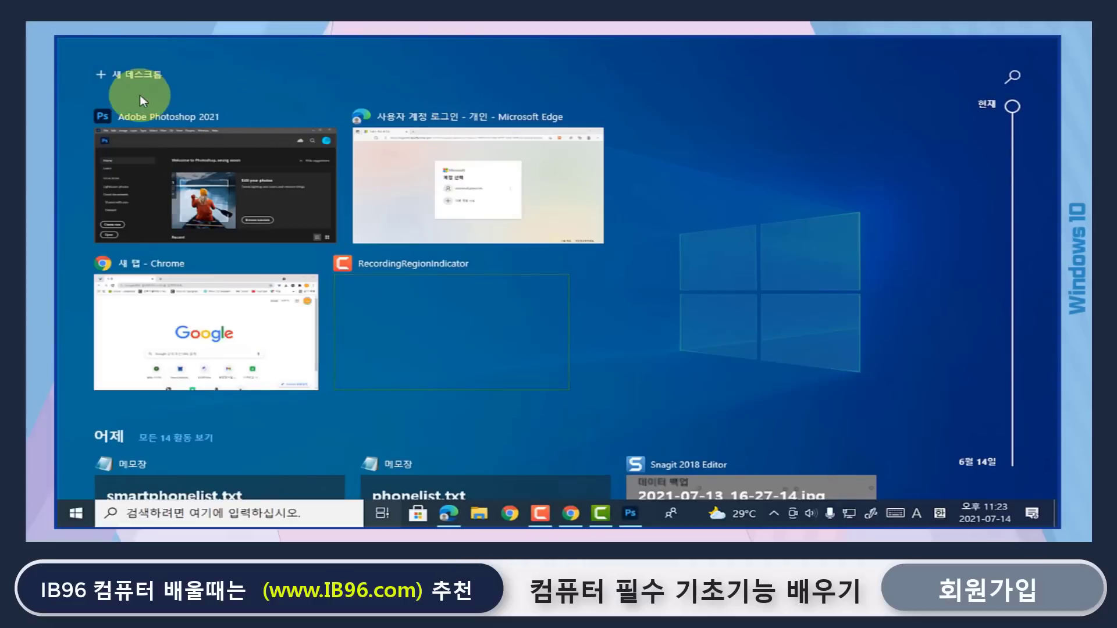
click(616, 386)
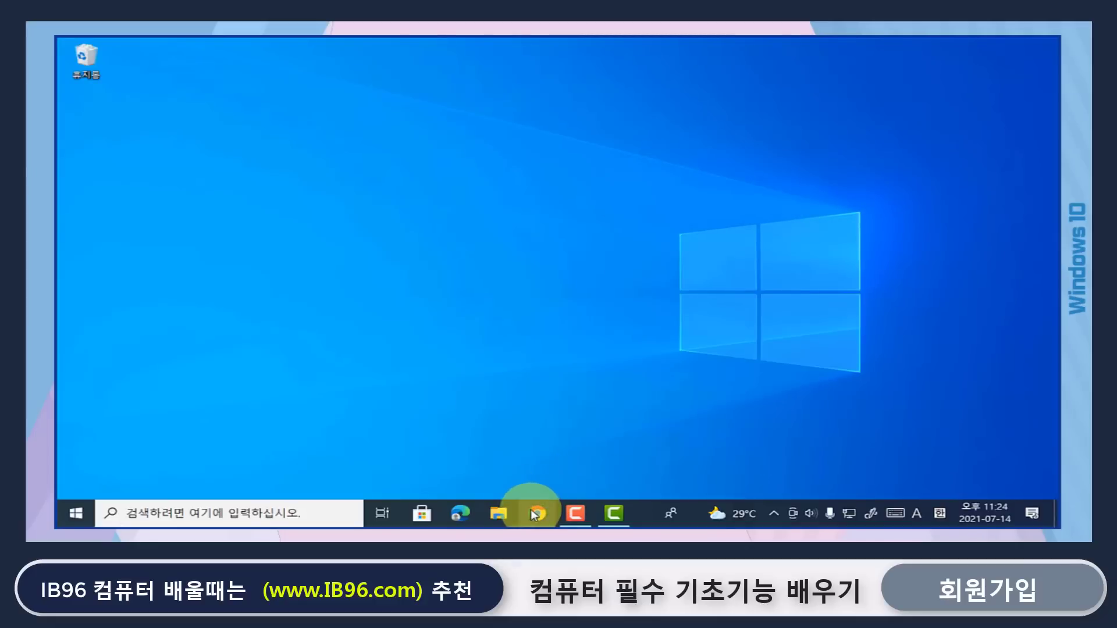
- Open Chrome and File Explorer, and shift the File Explorer window slightly so that both windows overlap
click(539, 514)
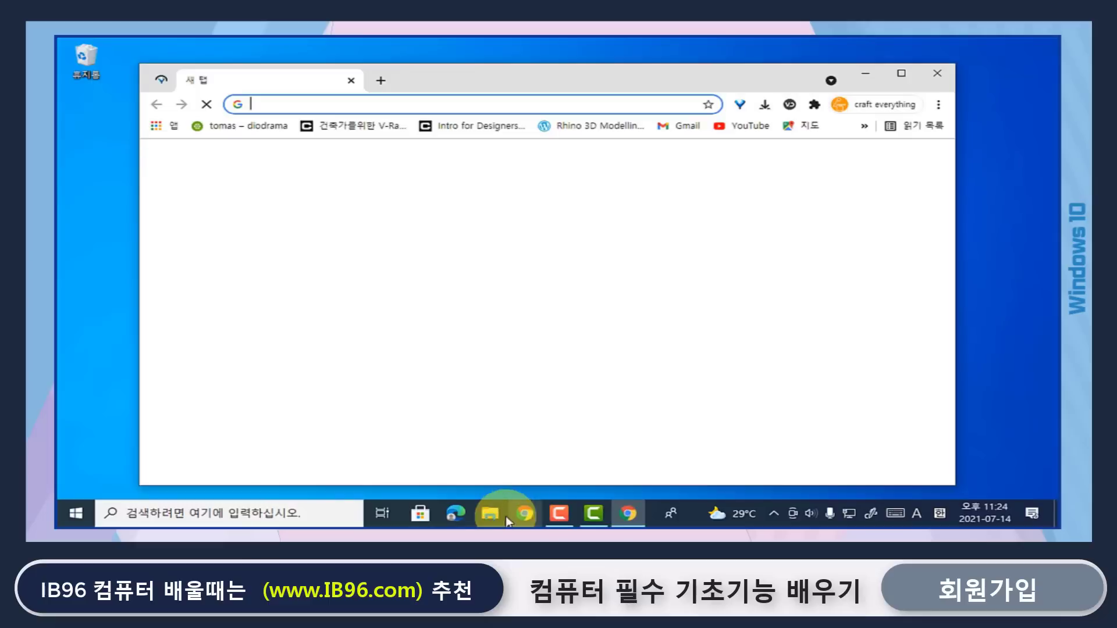
click(486, 516)
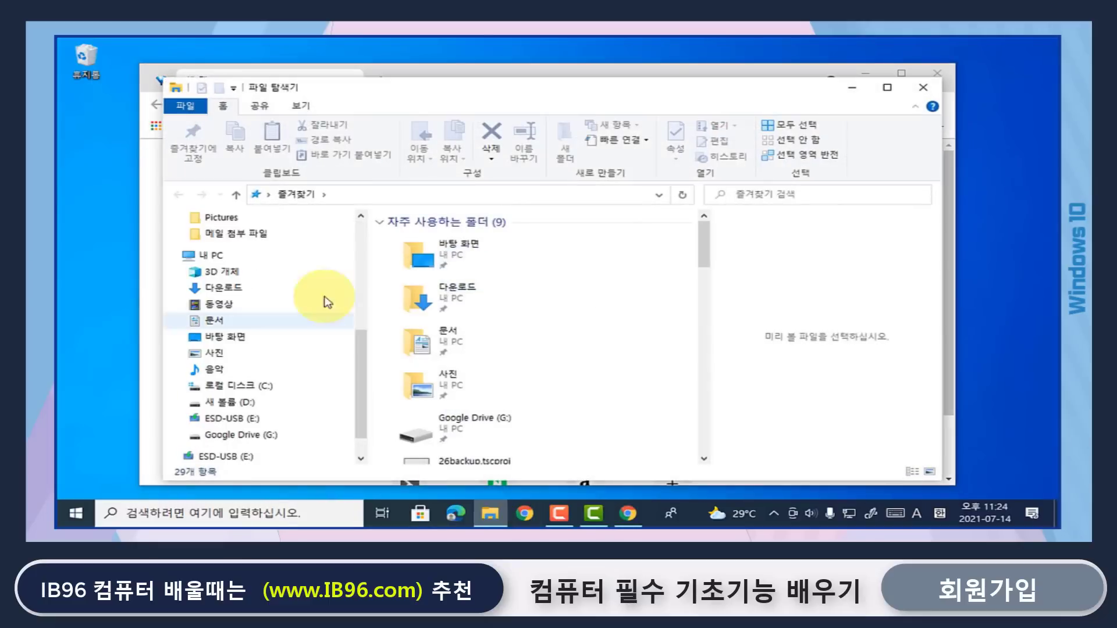
drag(351, 91, 390, 83)
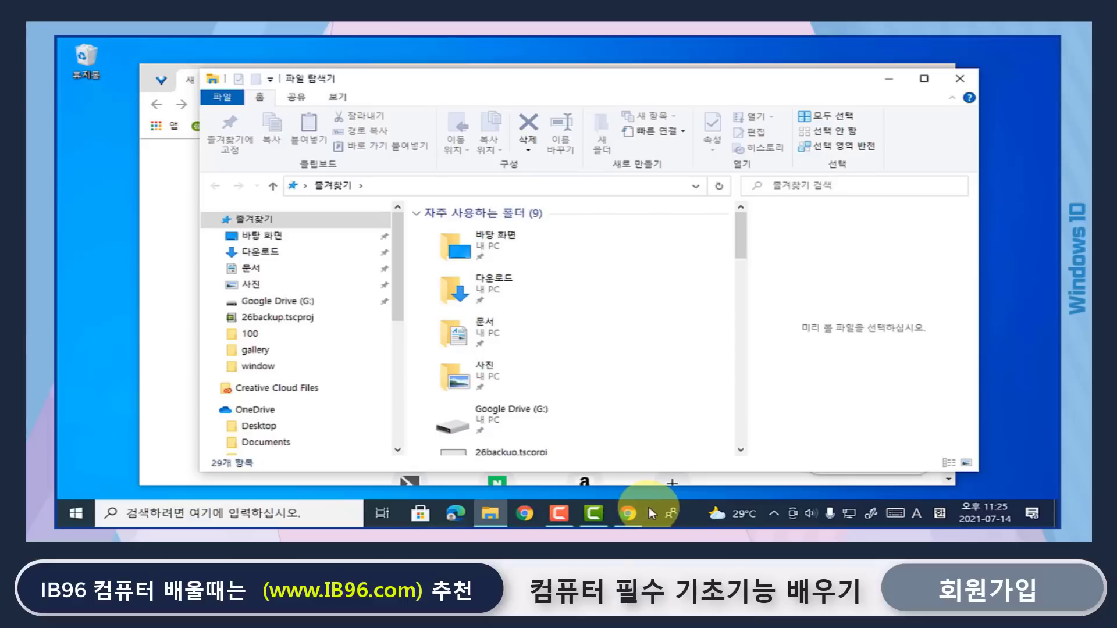
- Cascade the open windows (계단식 창 배열), and rearrange them with 창 가로 정렬 보기
right_click(651, 510)
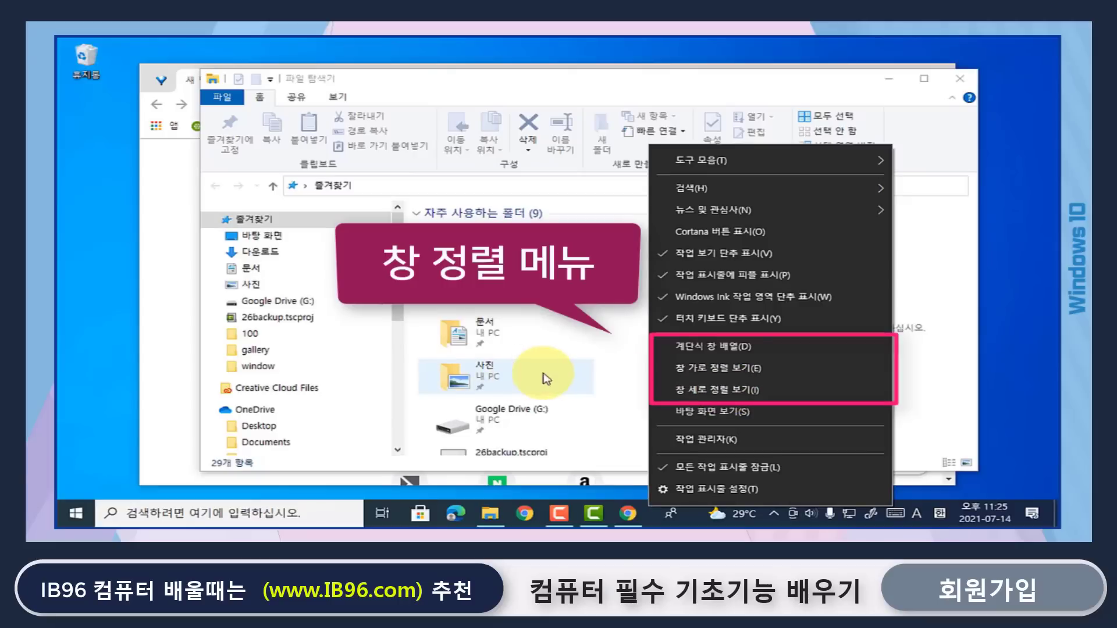
click(732, 346)
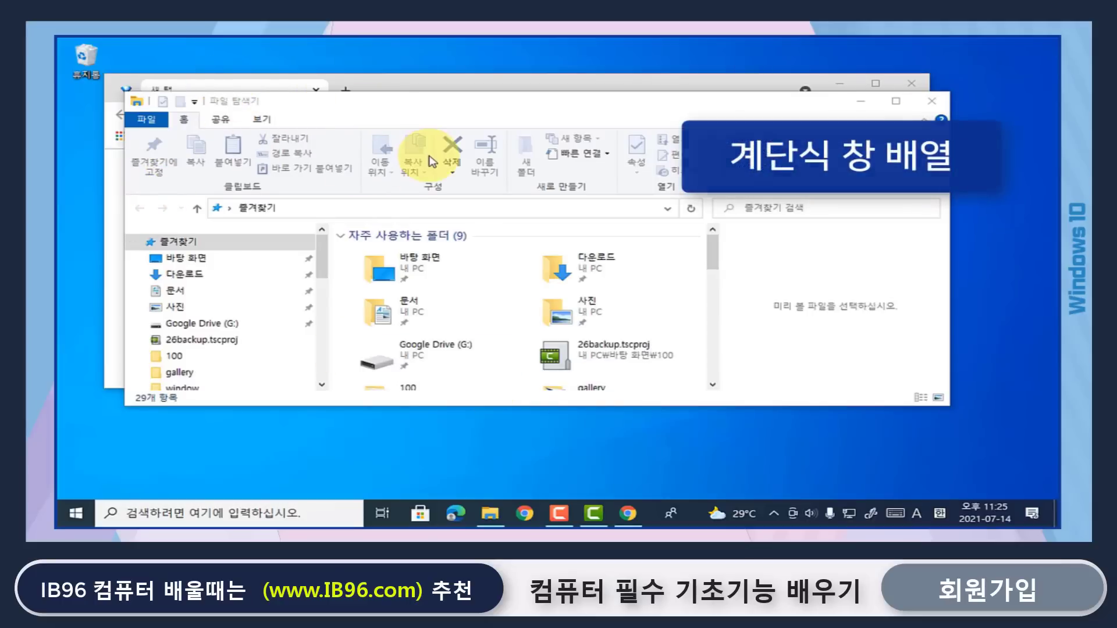
right_click(654, 504)
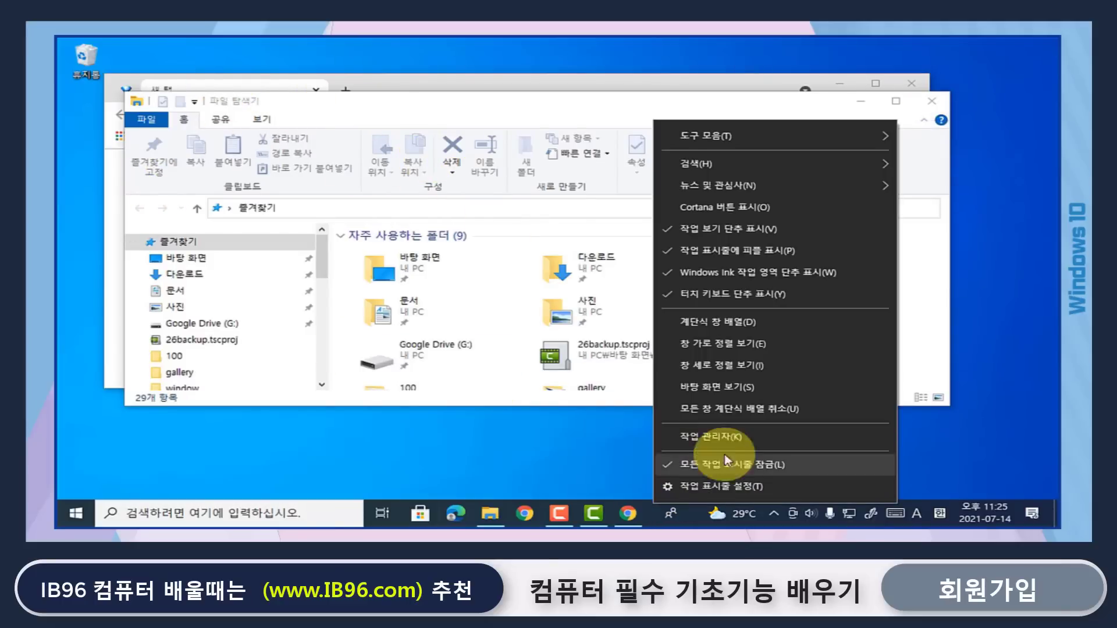
click(724, 343)
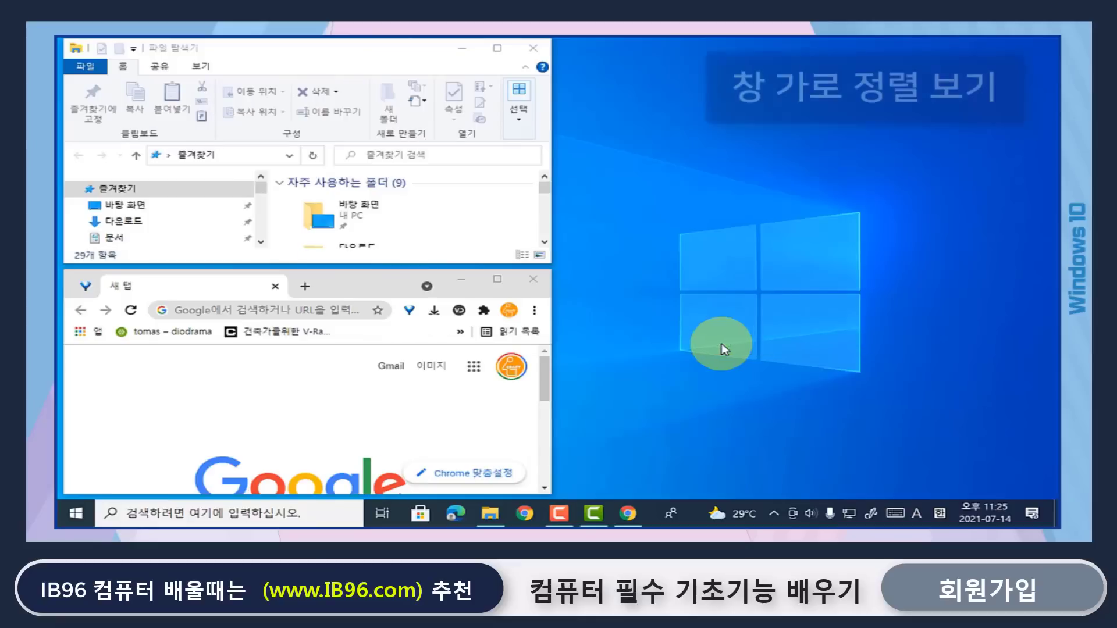
right_click(647, 503)
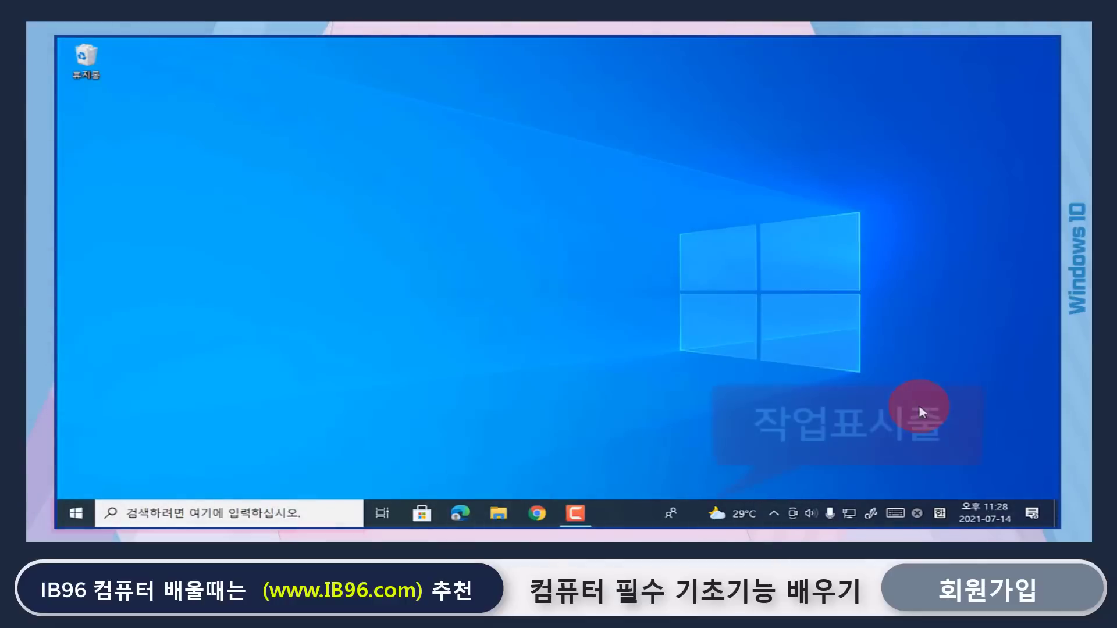
- Locate 작업 관리자 among the taskbar's context options, find it through a Windows search for "작업", and dismiss the search
right_click(635, 514)
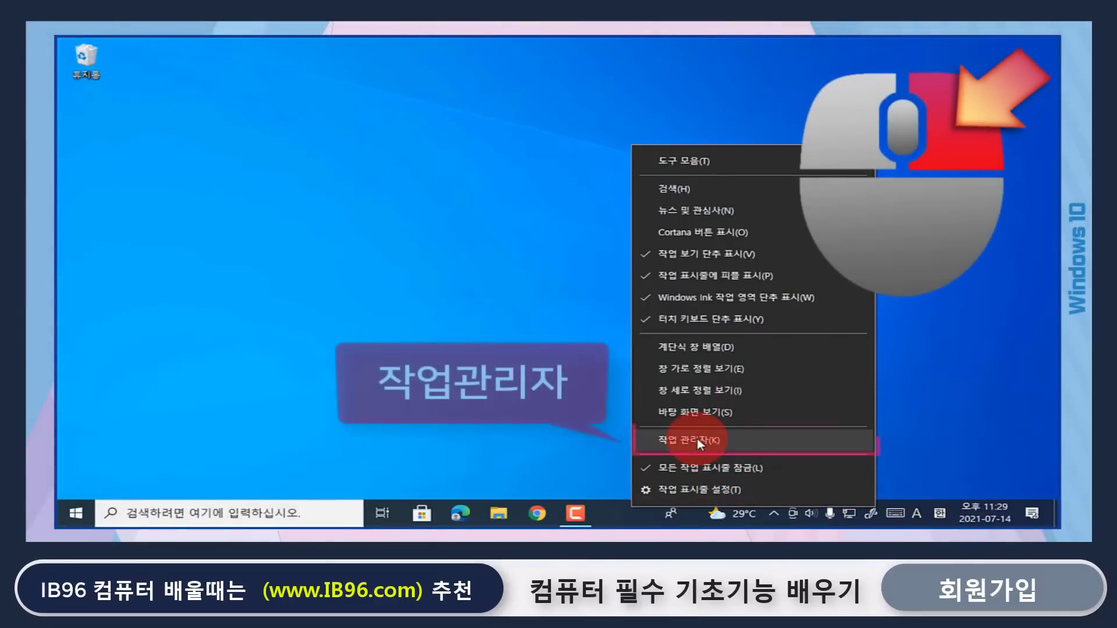
click(79, 522)
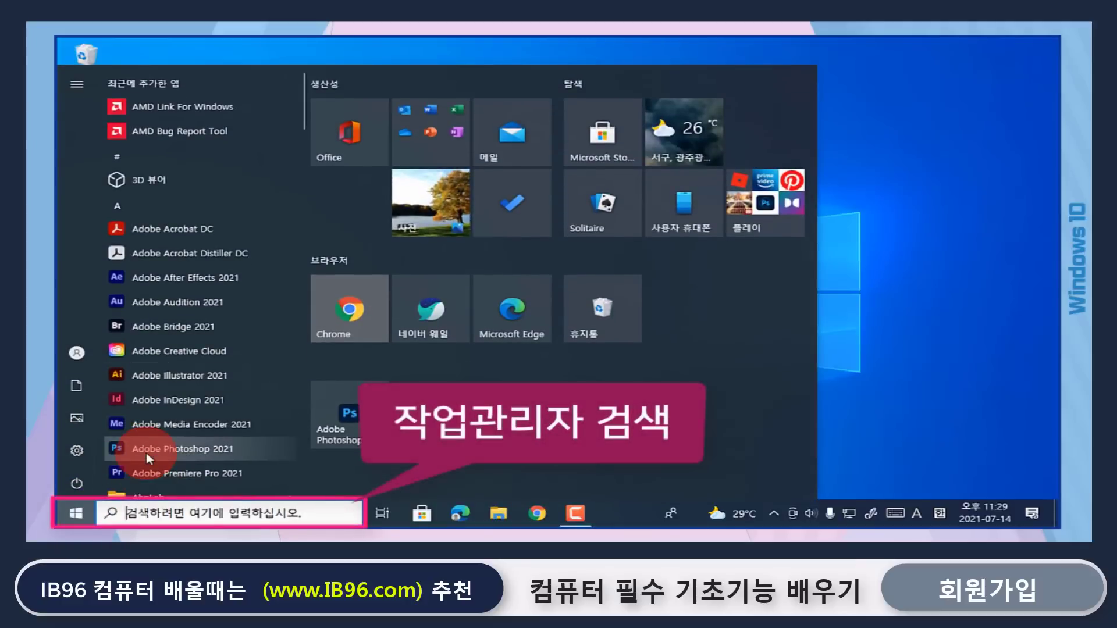
click(145, 515)
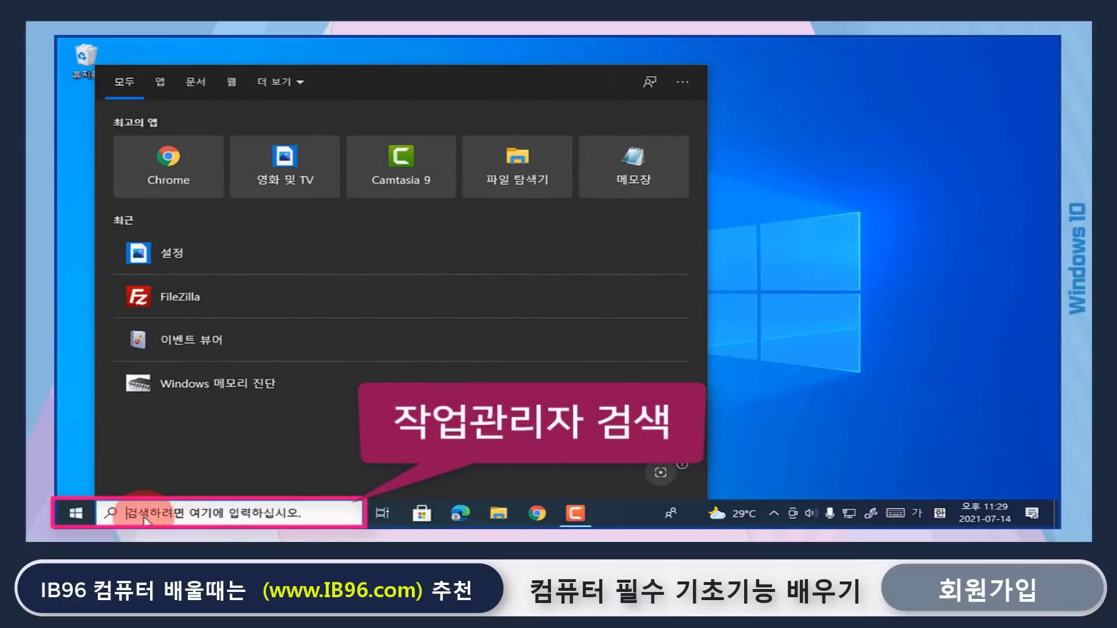
text(작)
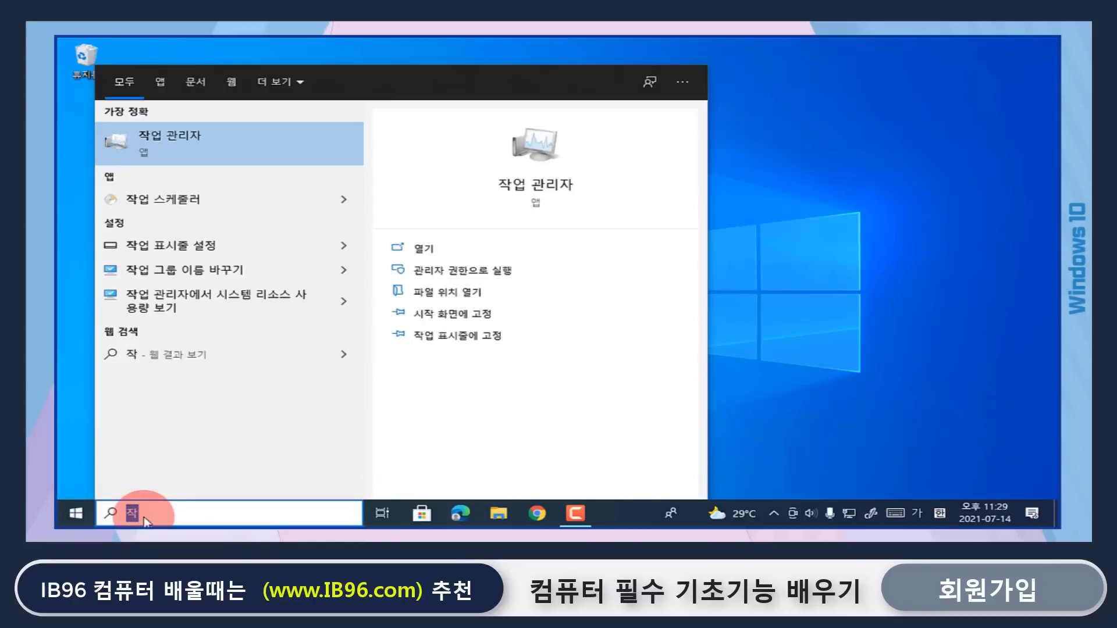
text(업)
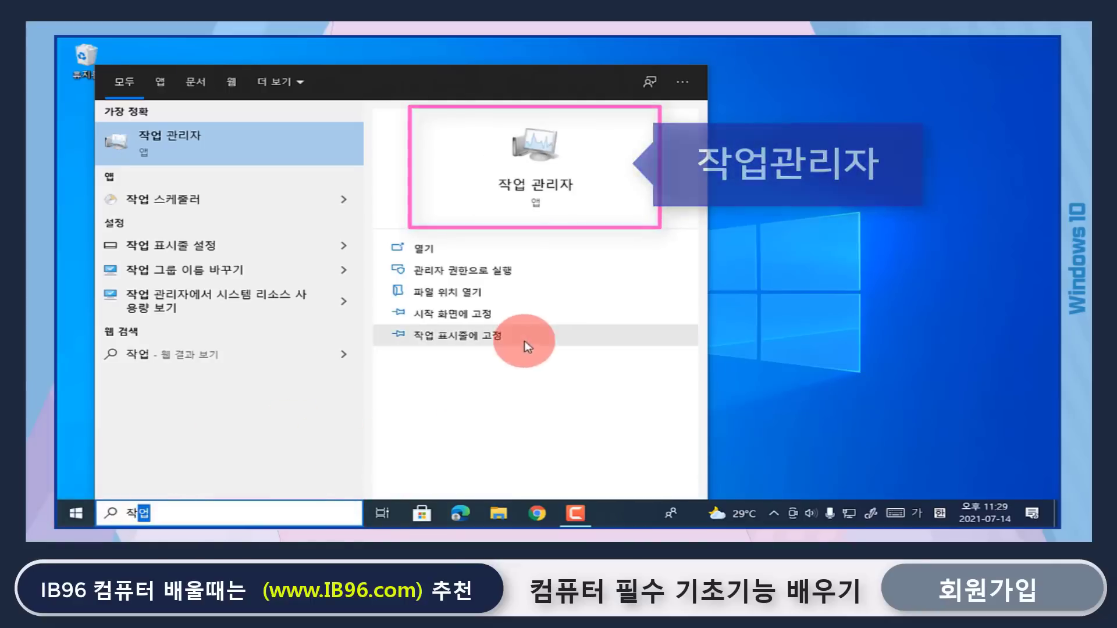
click(813, 196)
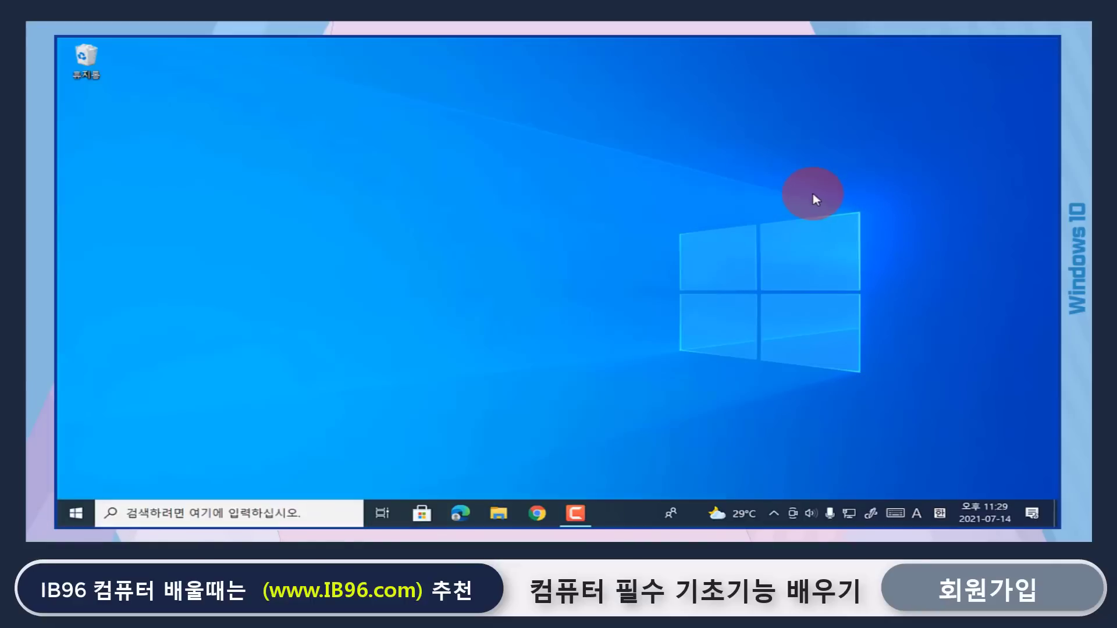
- Open 작업 관리자 from the taskbar and show its 성능 view
right_click(621, 522)
click(689, 452)
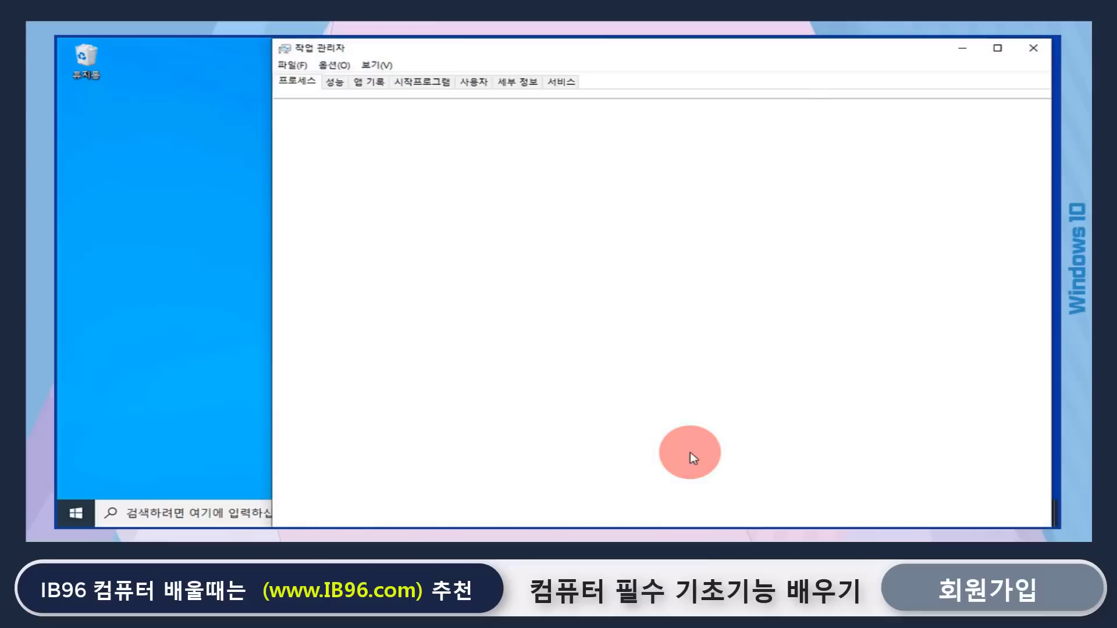
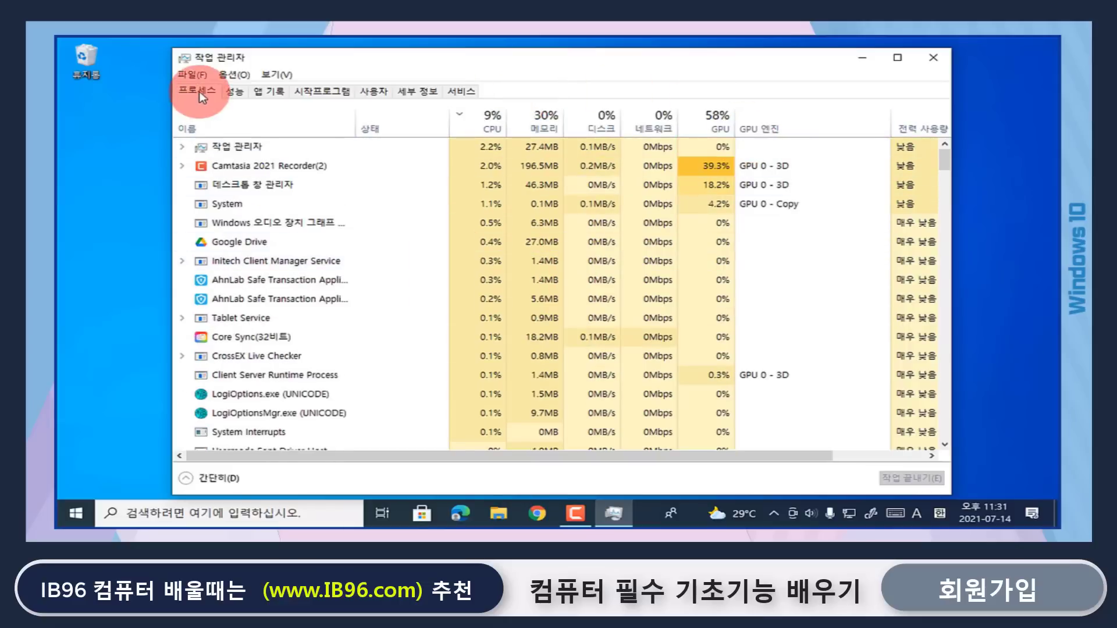
click(235, 94)
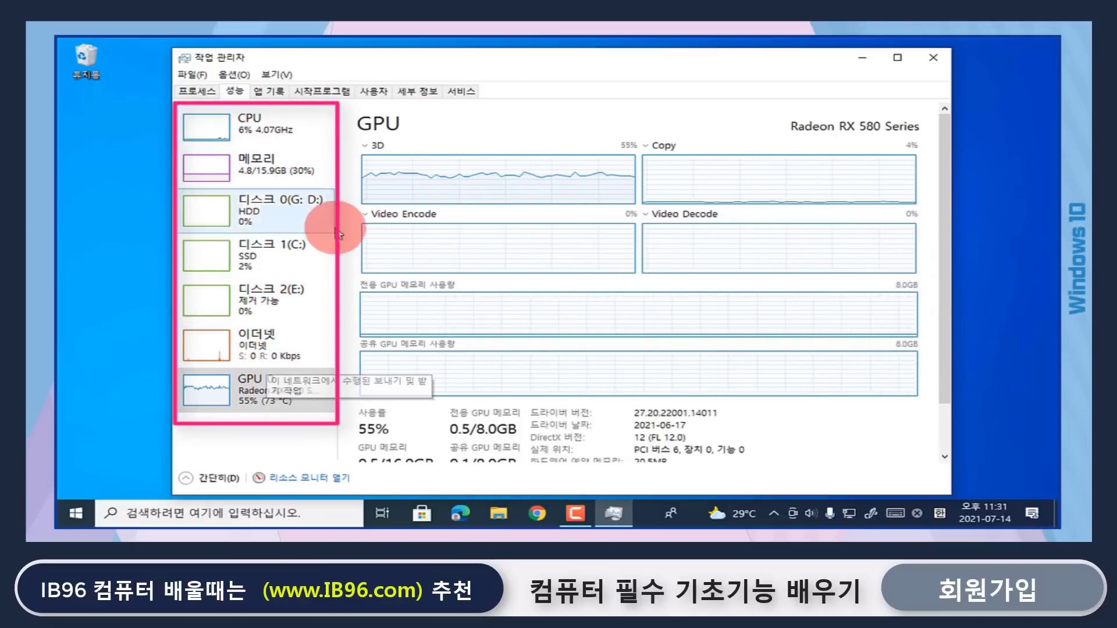
- Examine the performance details of the CPU, 메모리, disks 0, 1 and 2, the 이더넷 connection and GPU 0
click(254, 129)
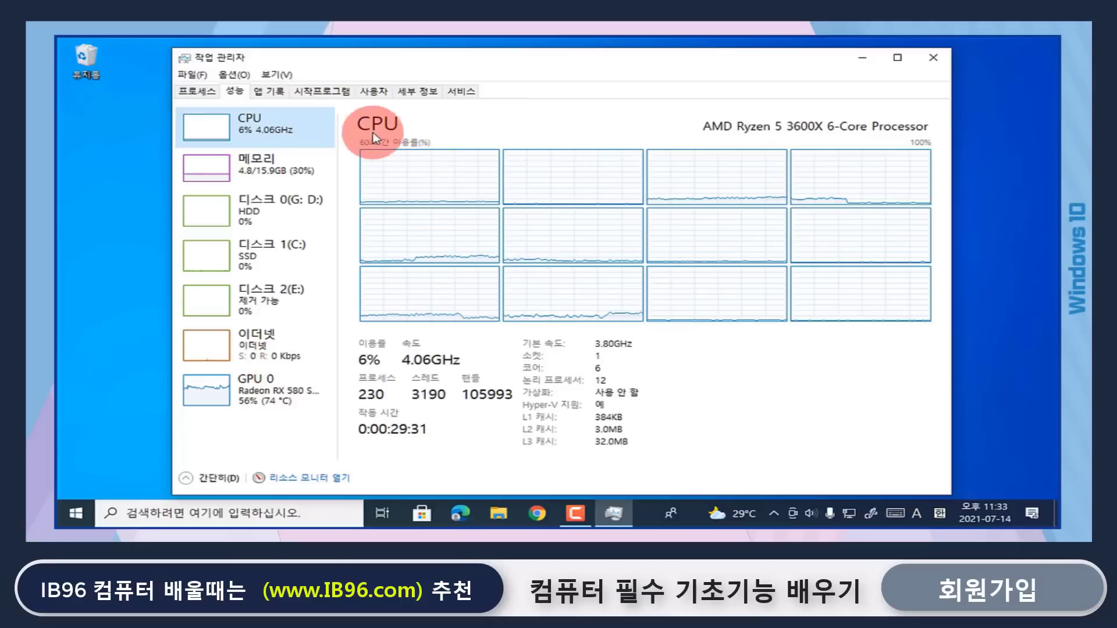
click(277, 163)
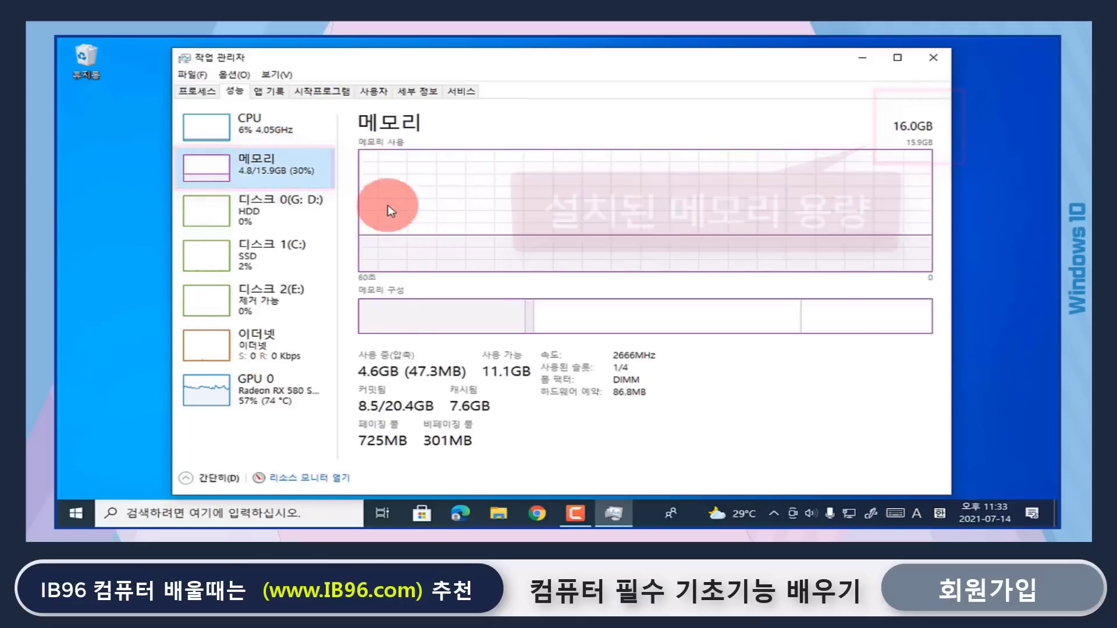
click(306, 216)
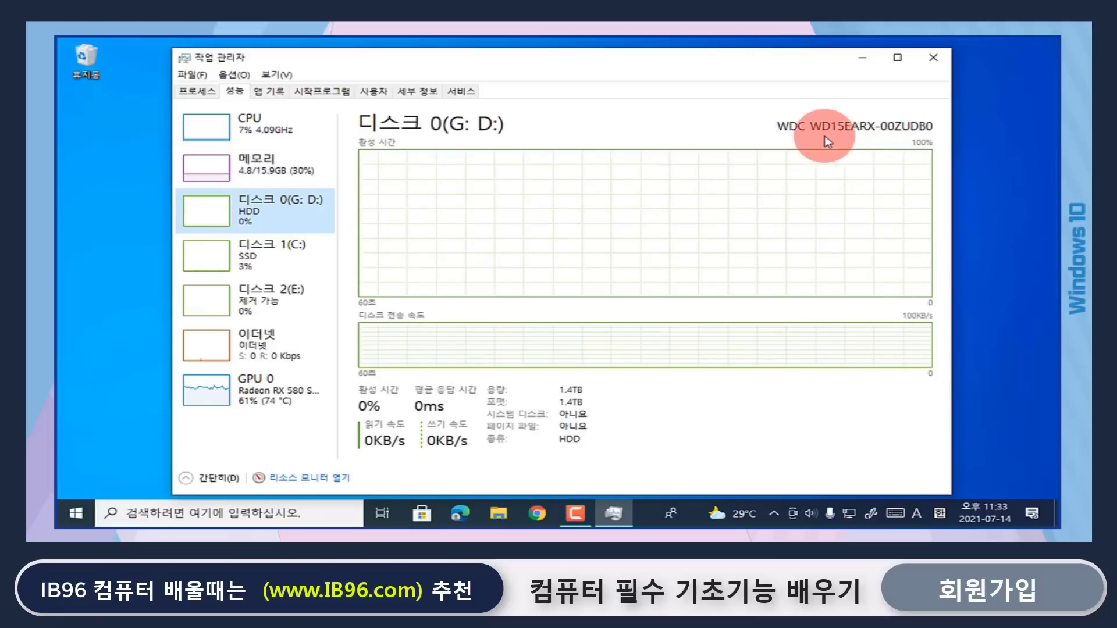
click(273, 253)
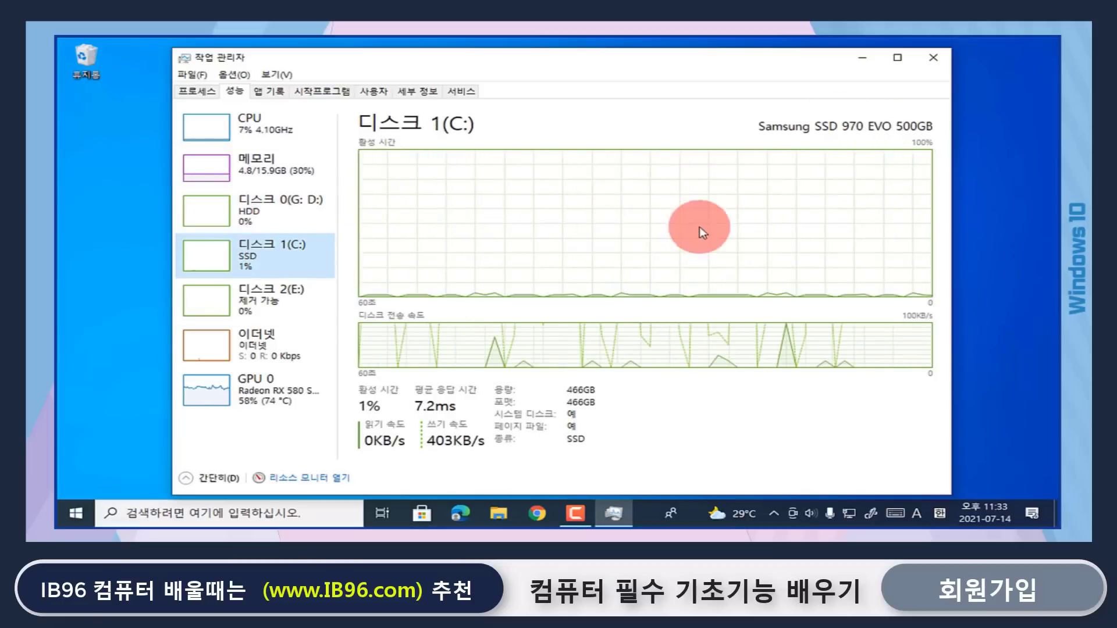
click(270, 309)
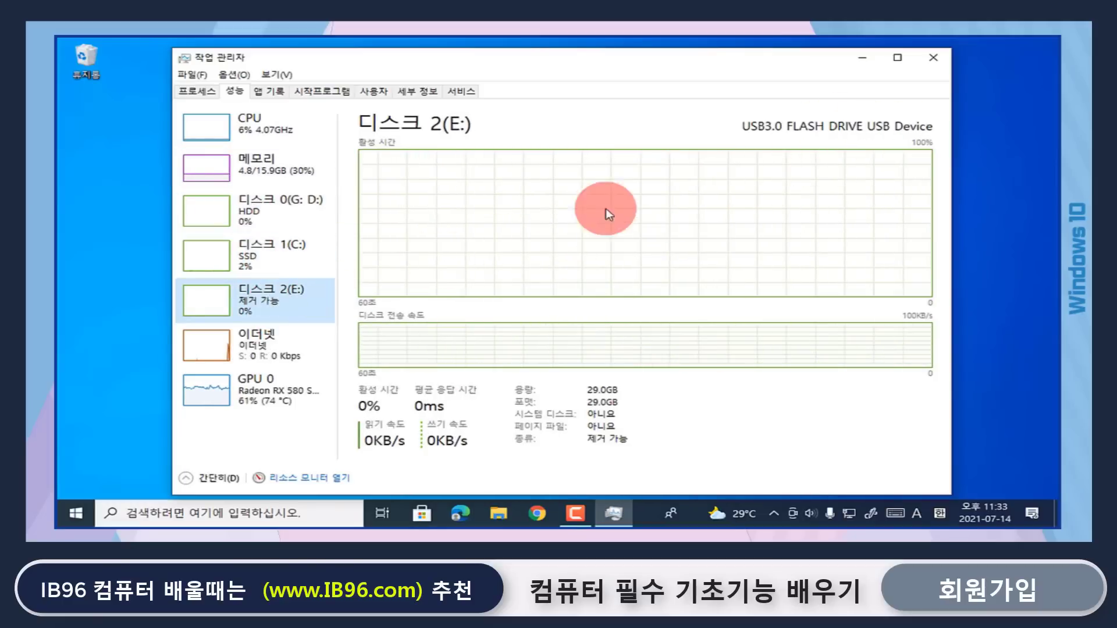
click(293, 256)
click(295, 218)
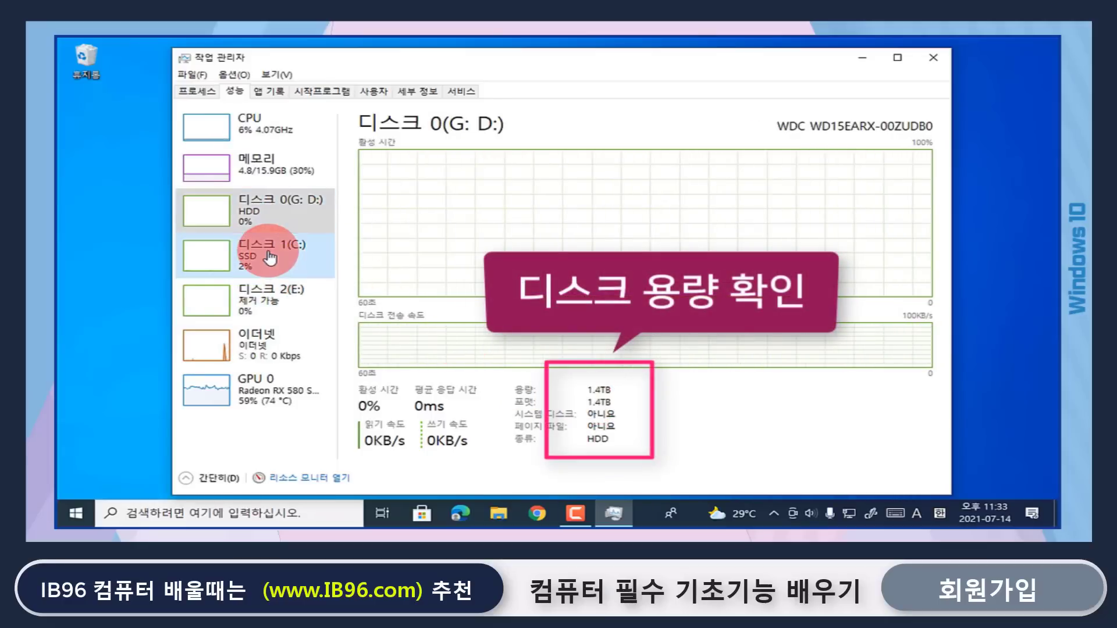
click(291, 247)
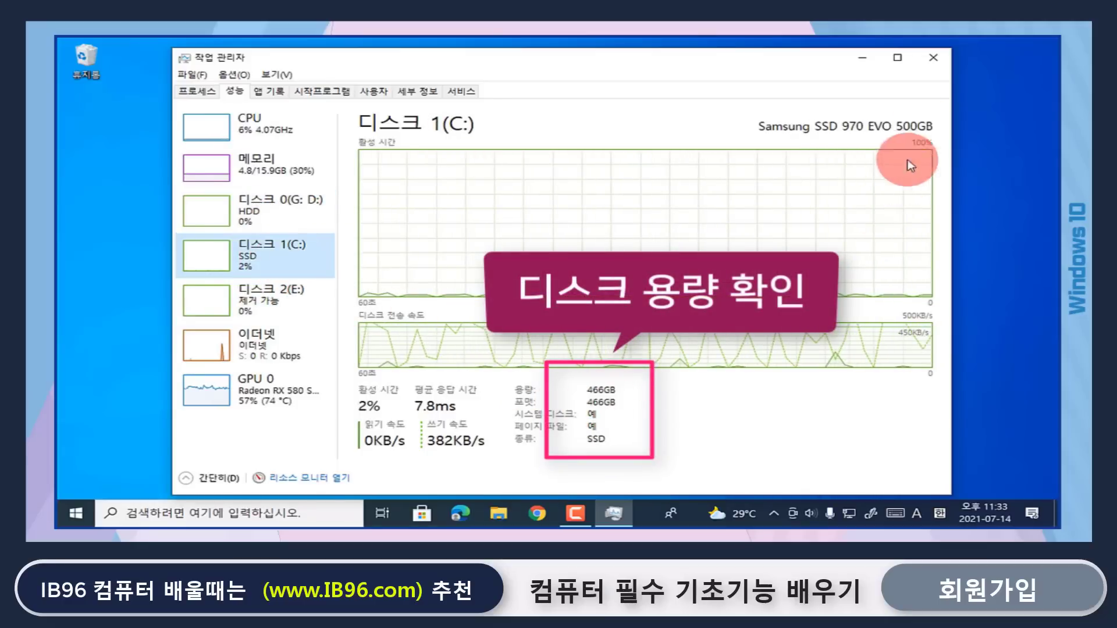
click(268, 299)
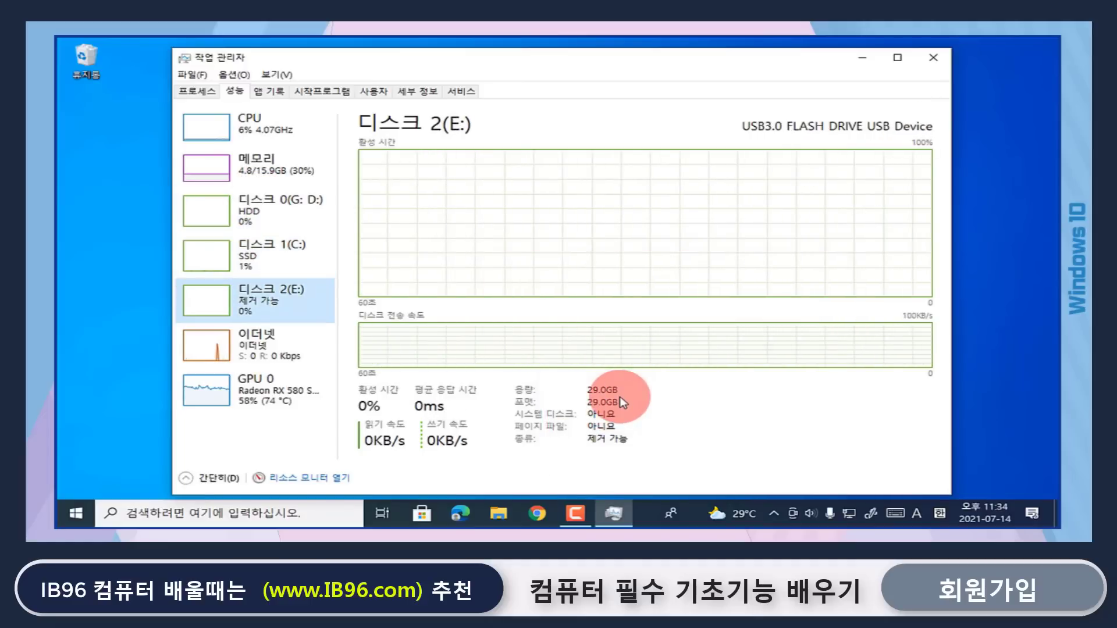
click(279, 348)
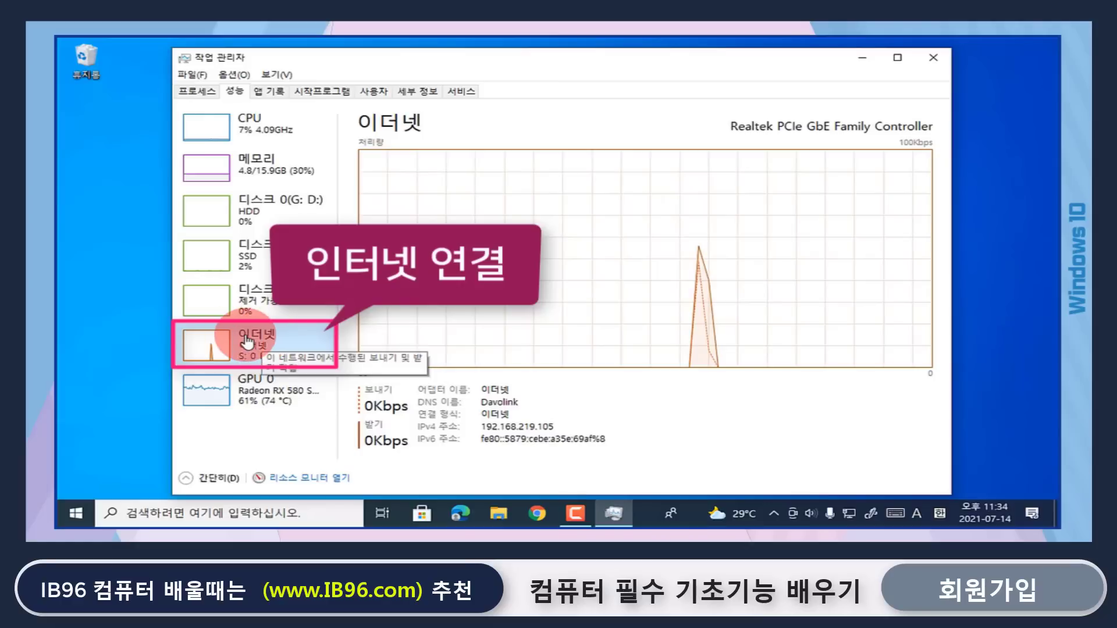
click(266, 404)
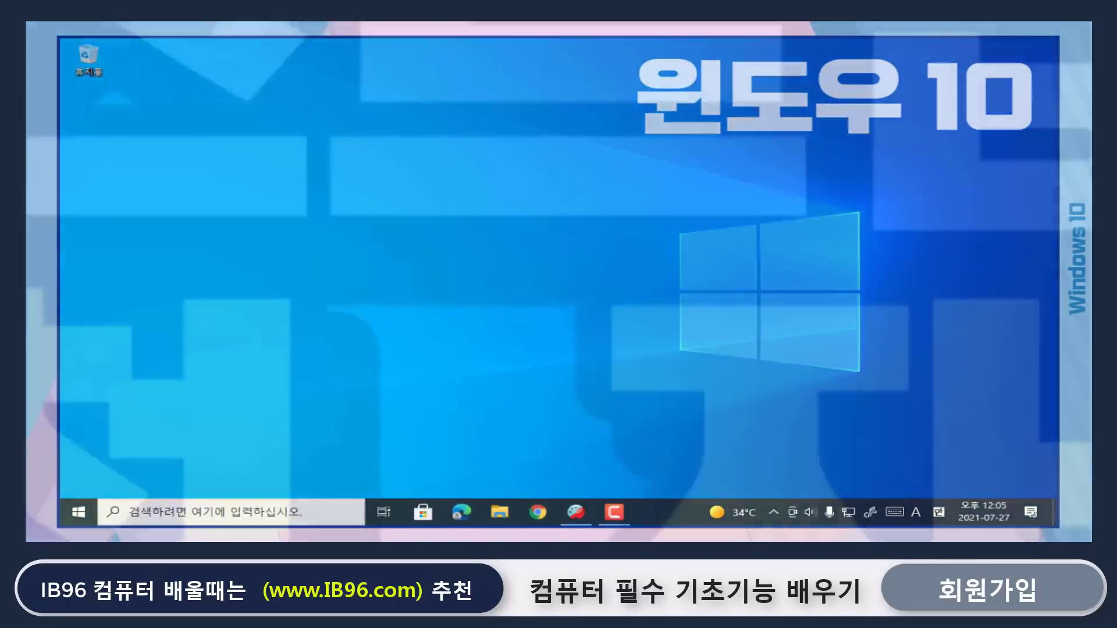
- Look at the Windows search box and the Google search field in Chrome as places for text entry, and dismiss the suggestions
click(239, 512)
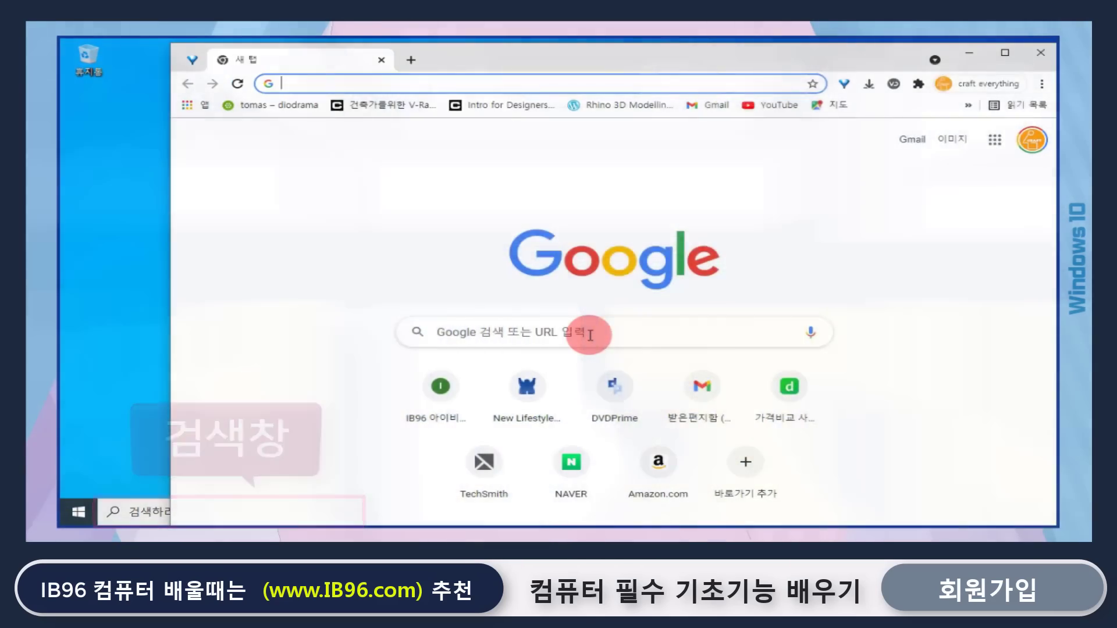
click(508, 335)
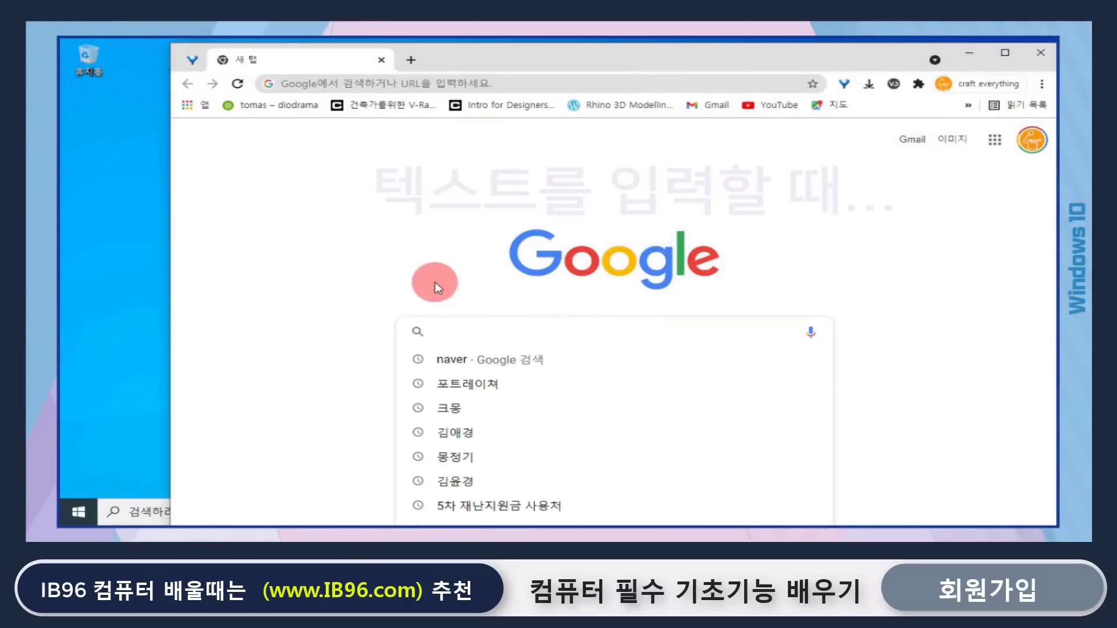
click(362, 221)
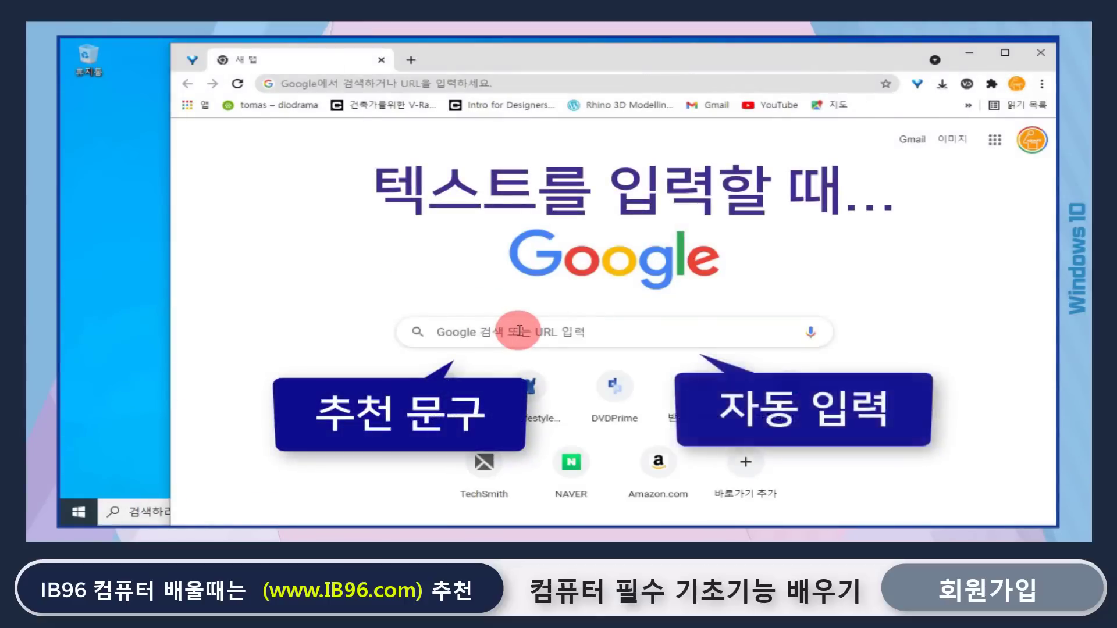
- Open the 입력 page of the 장치 settings in Windows 설정 and turn on 입력할 때 추천 단어 표시
click(72, 522)
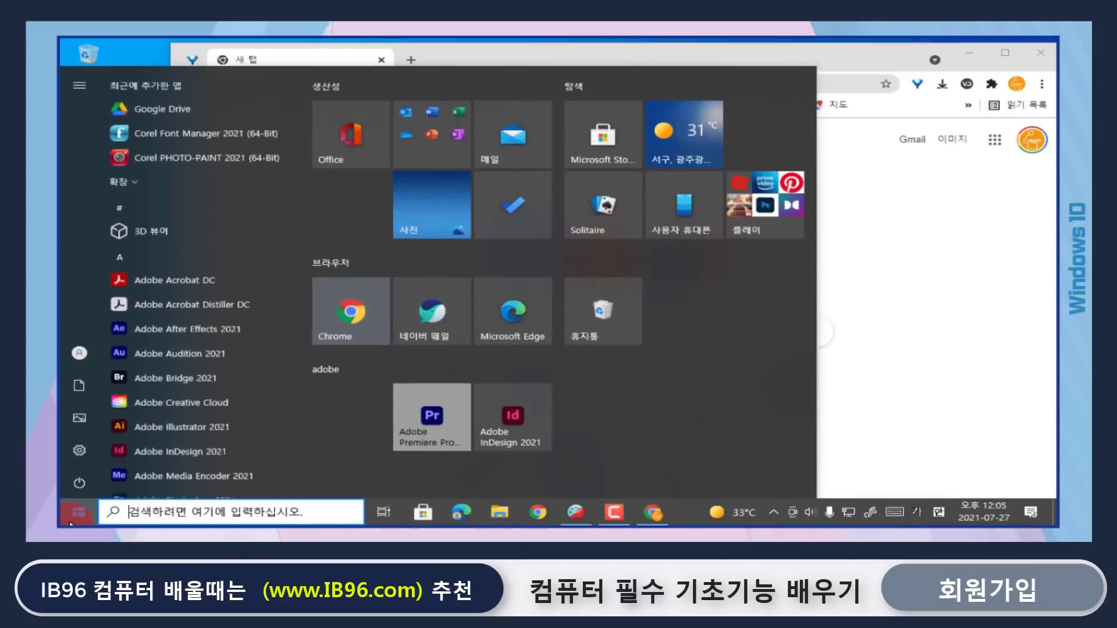
click(82, 449)
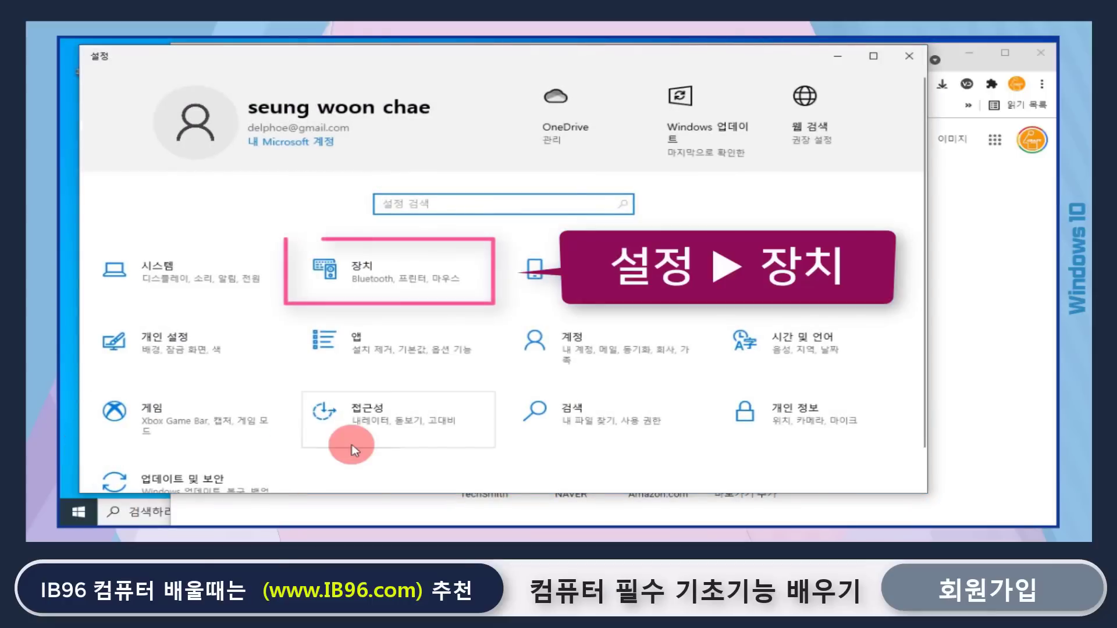
click(399, 278)
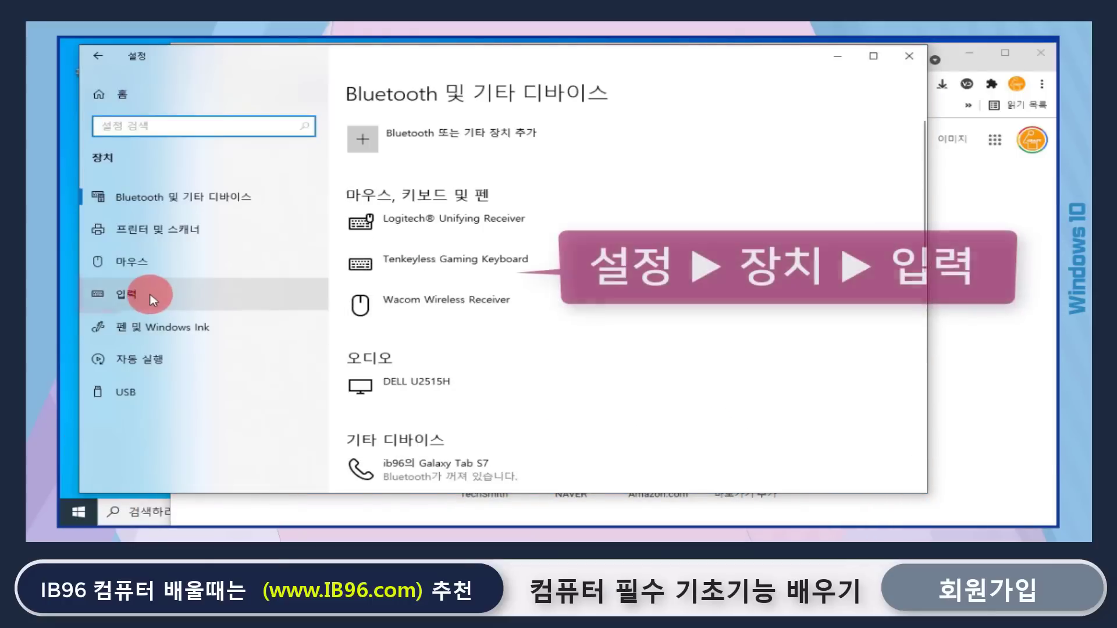
click(152, 297)
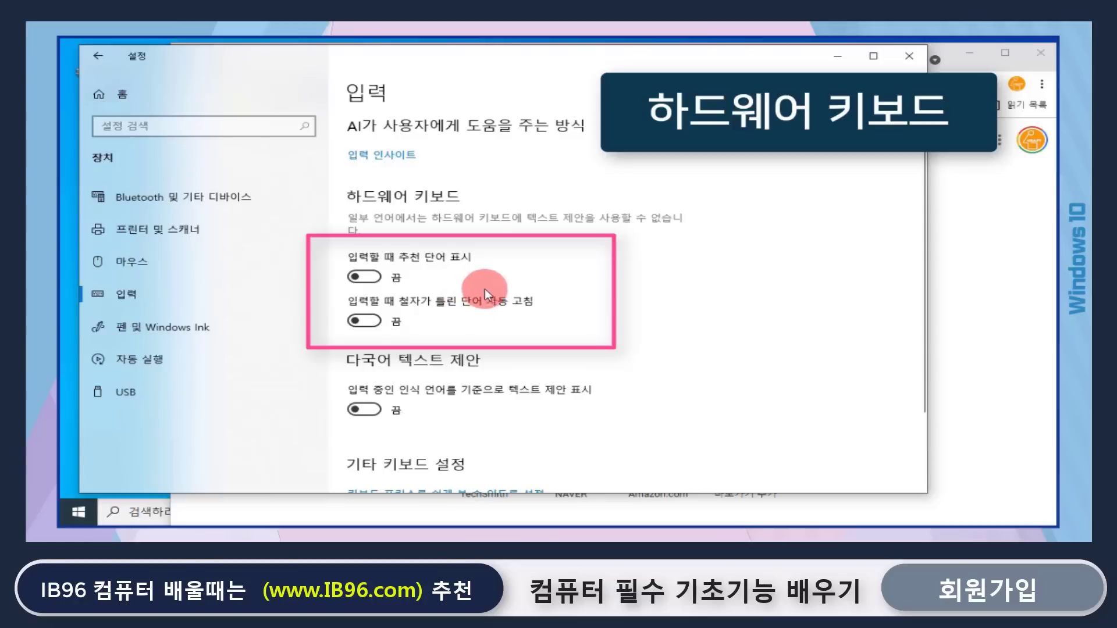
click(366, 277)
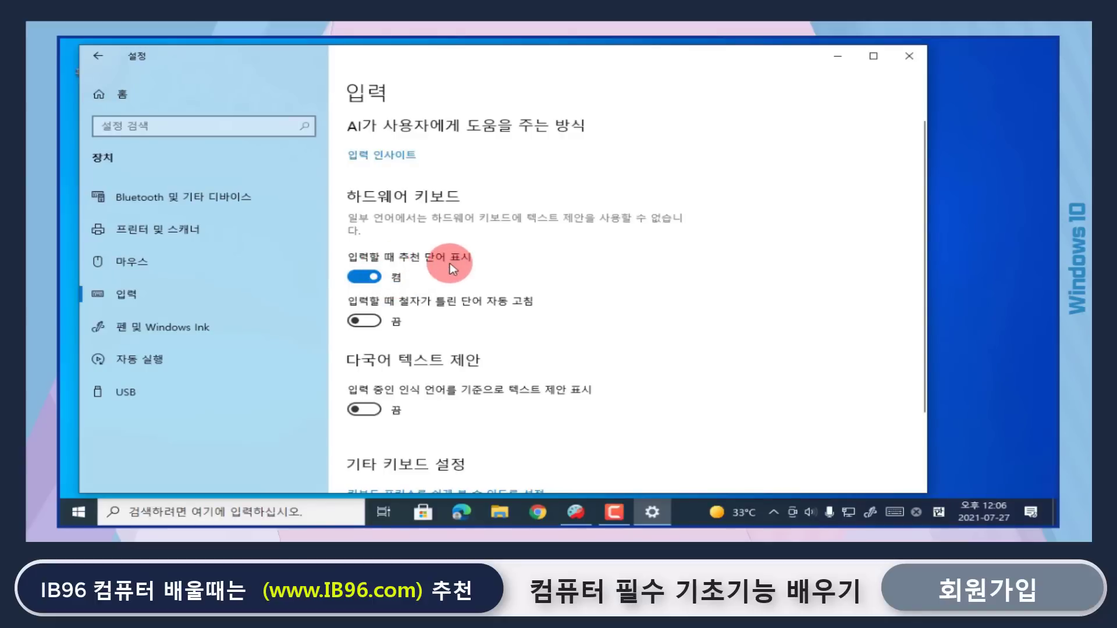
- Turn 입력할 때 철자가 틀린 단어 자동 고침 on and back off, and look over the 다국어 텍스트 제안 option
click(362, 320)
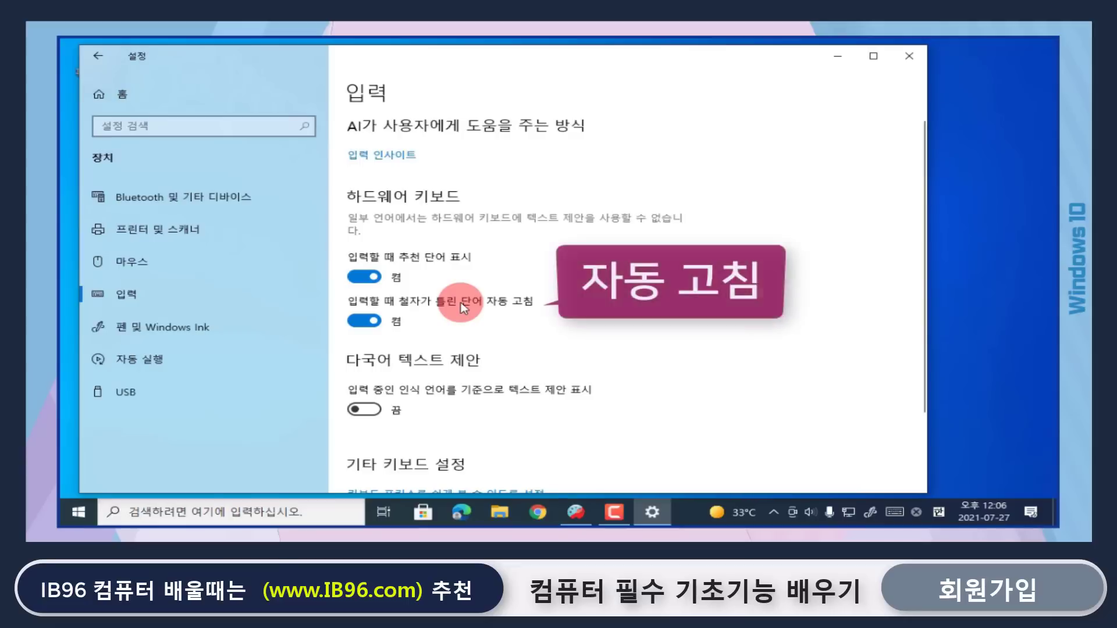
click(359, 319)
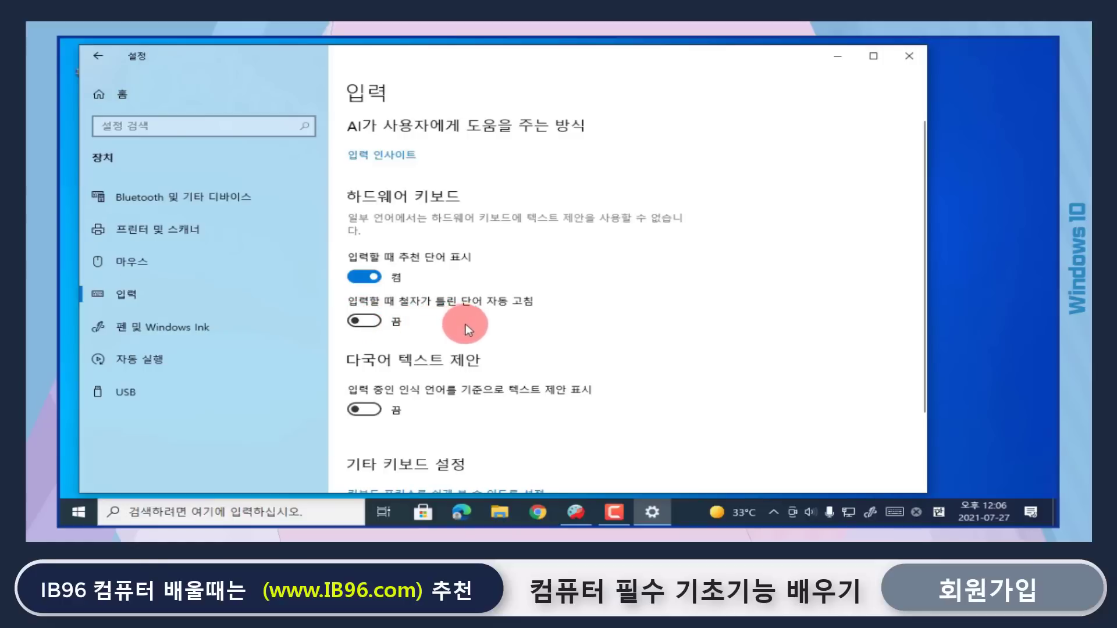
scroll(425, 317, down, 3)
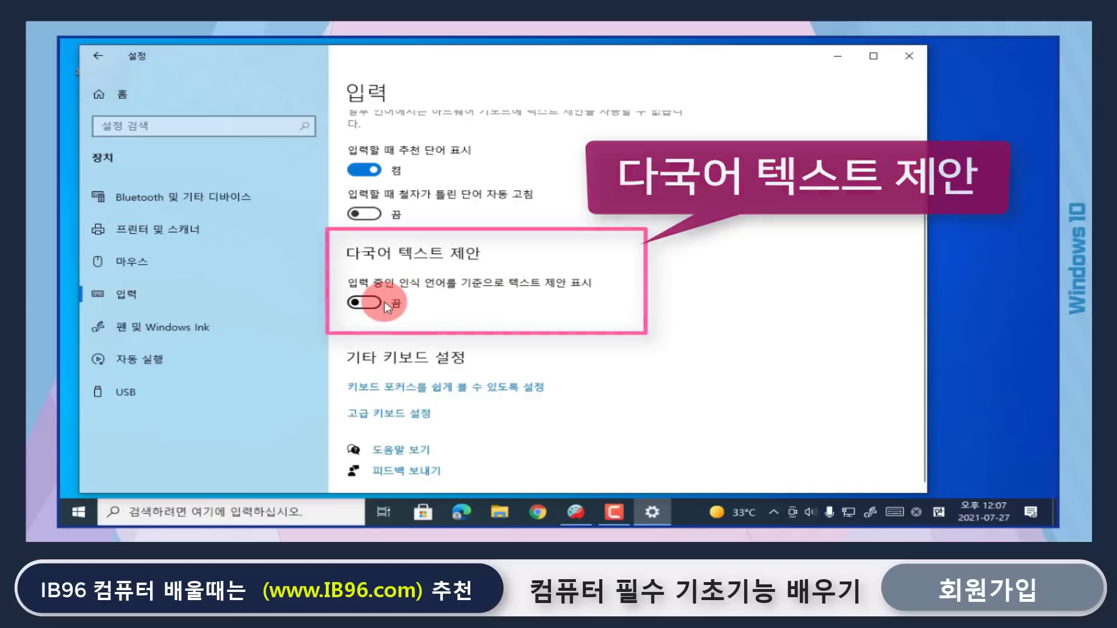
scroll(752, 285, up, 2)
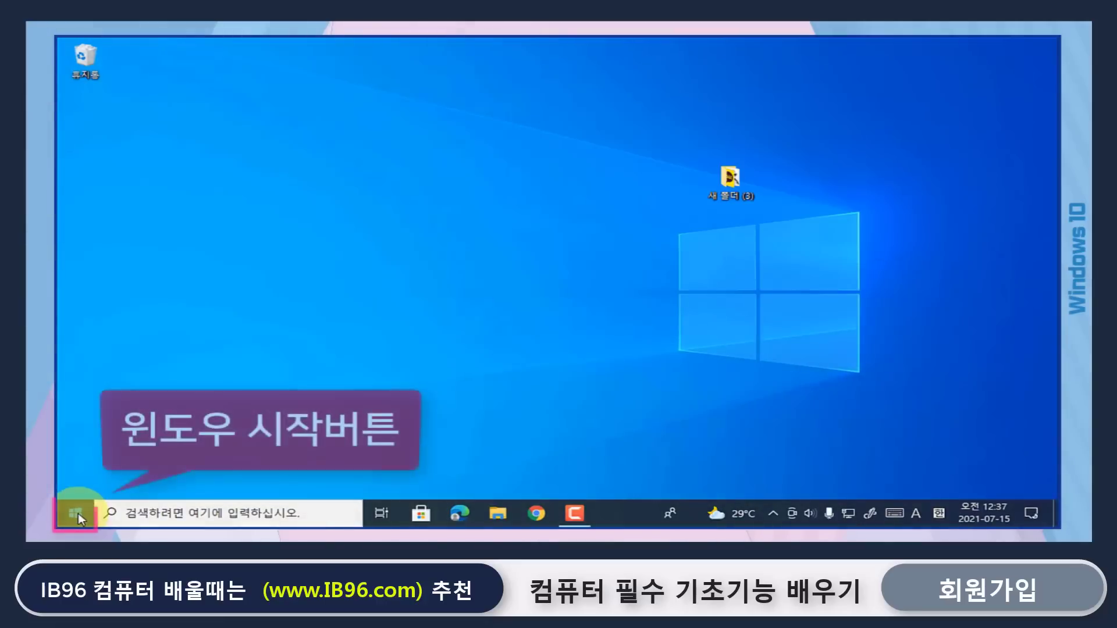
- Open the Start menu, browse its app list, and enlarge the menu in height and width
click(78, 513)
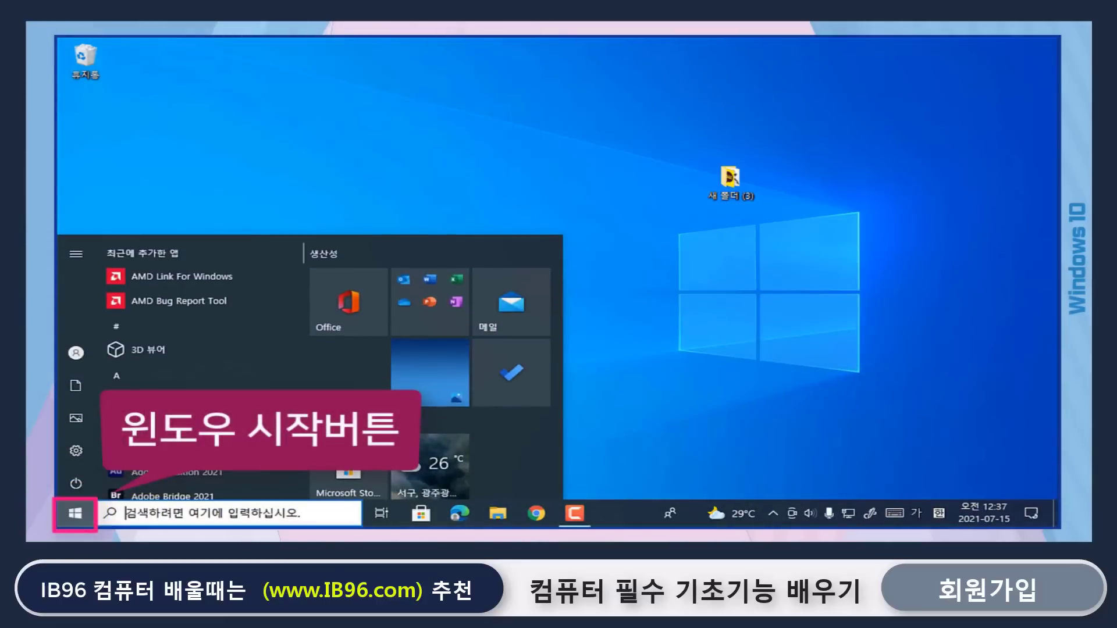
scroll(188, 344, down, 5)
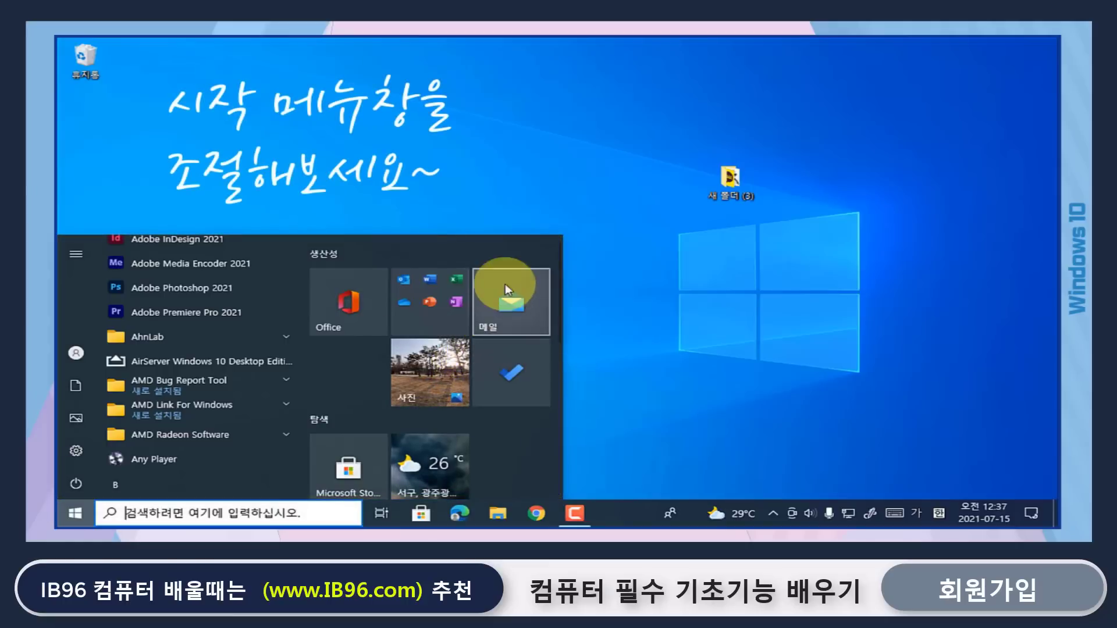
drag(495, 234, 519, 61)
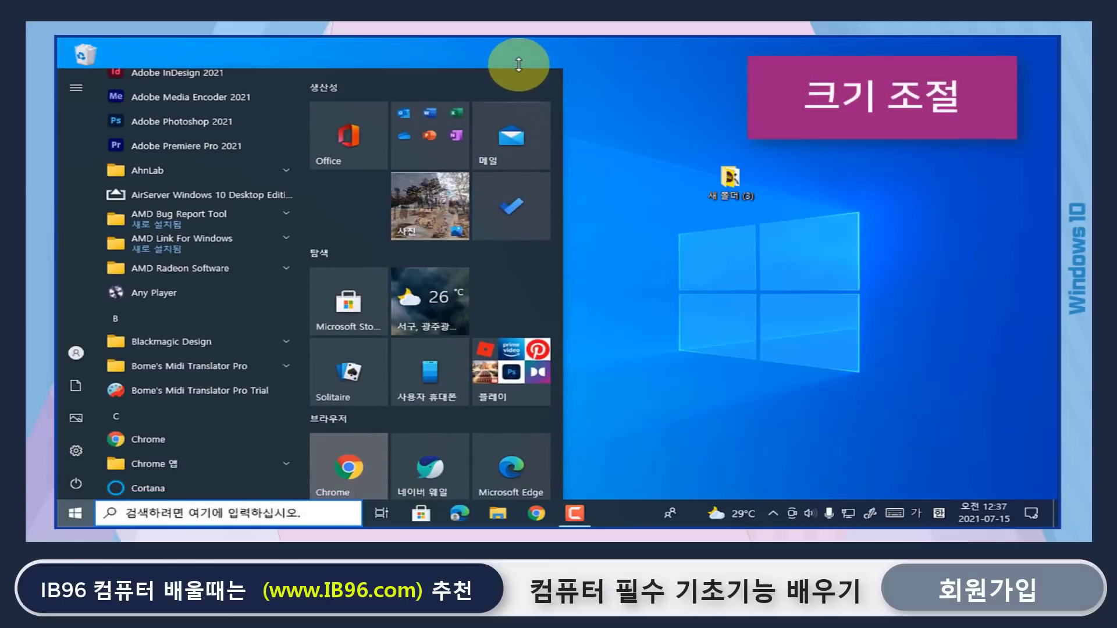
drag(560, 116, 909, 194)
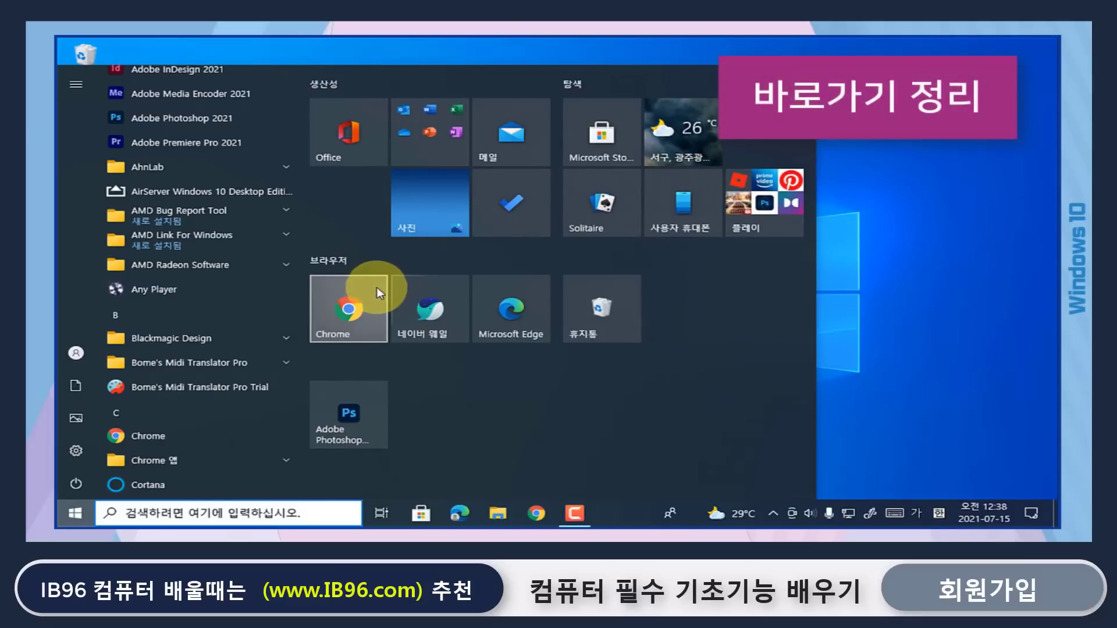
- Pin Adobe Premiere Pro 2021 and Adobe InDesign 2021 as tiles beside the Adobe Photoshop tile in the Start menu
scroll(211, 305, up, 2)
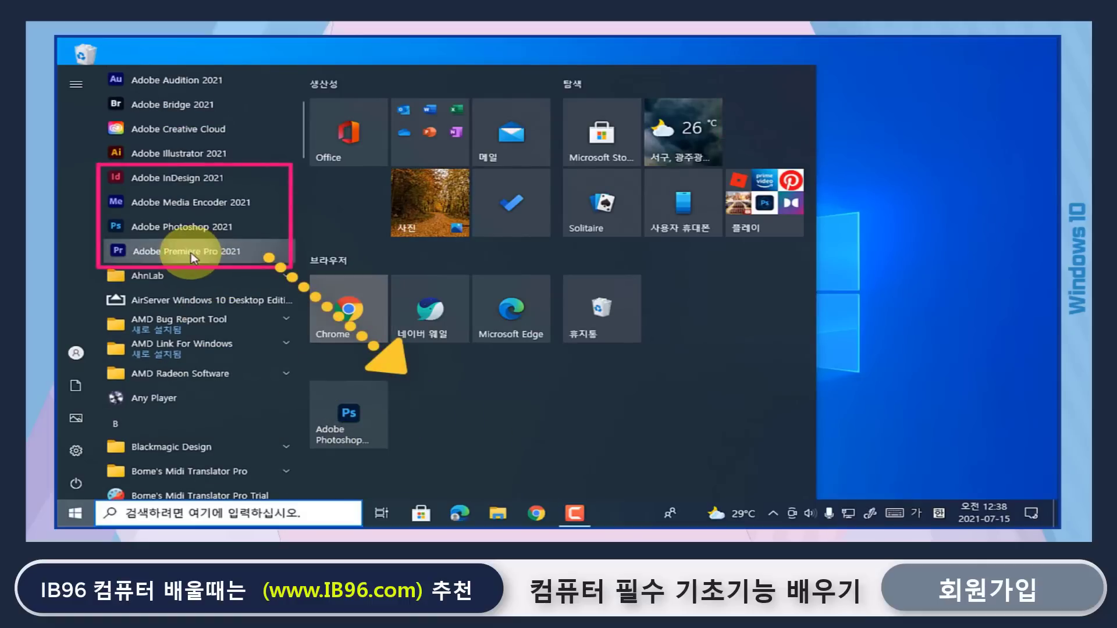
drag(434, 367, 430, 414)
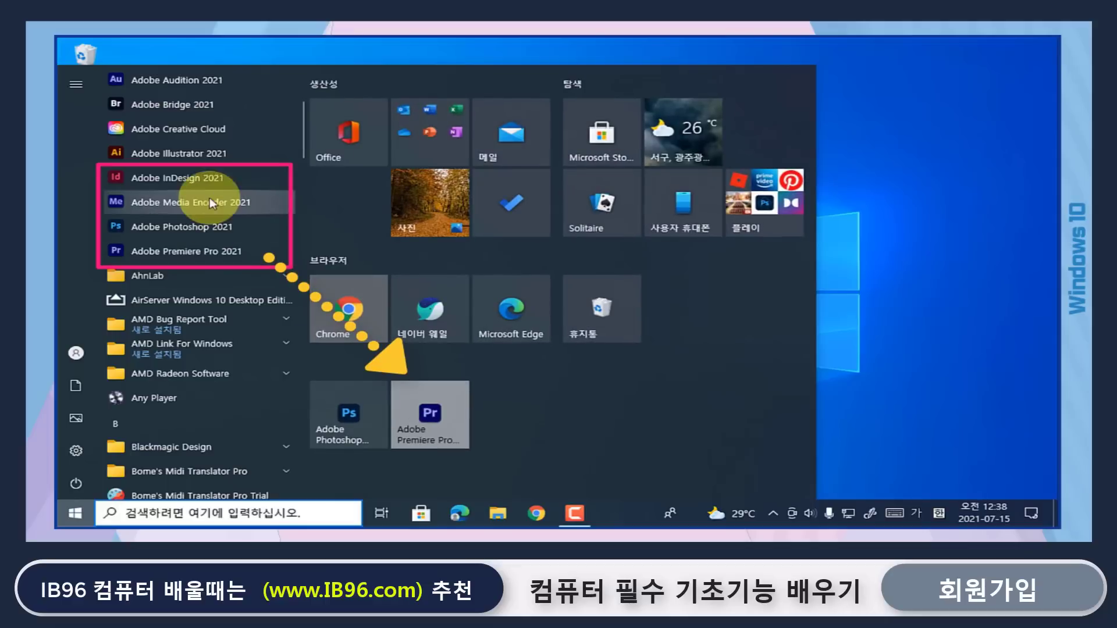
drag(197, 178, 511, 410)
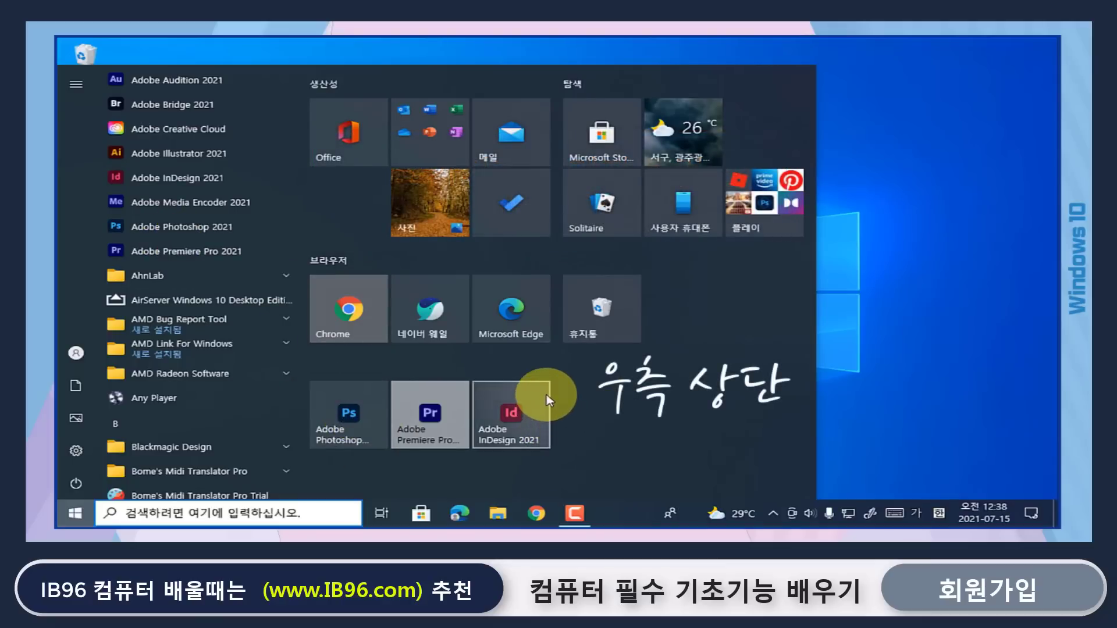
- Name the tile group holding the Photoshop, Premiere Pro and InDesign tiles "adobe" and close the Start menu
mouse_move(544, 366)
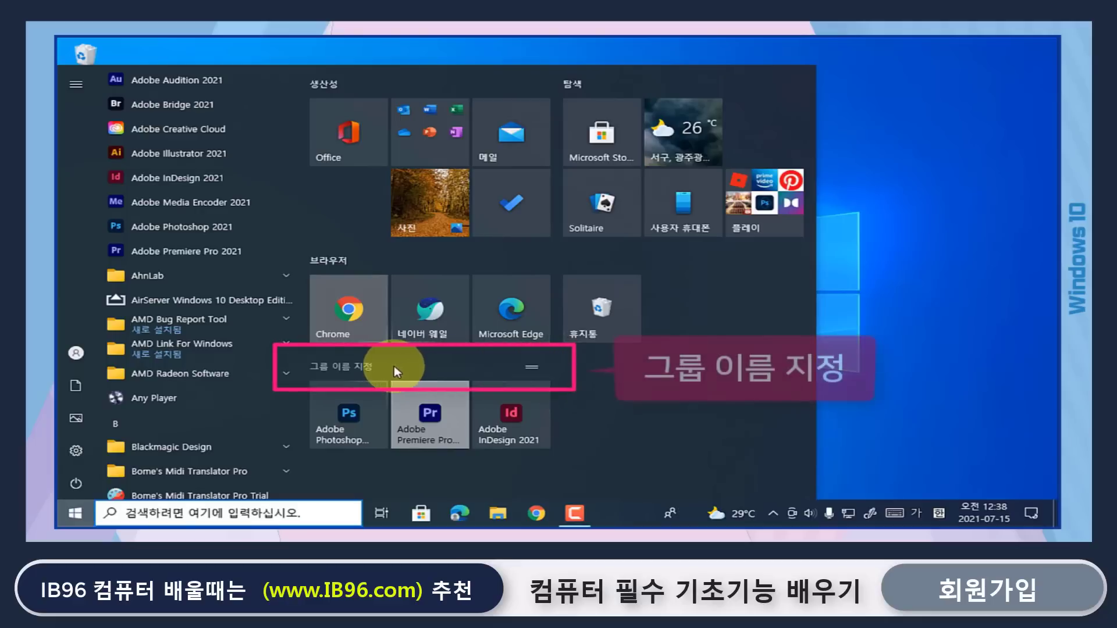
click(368, 366)
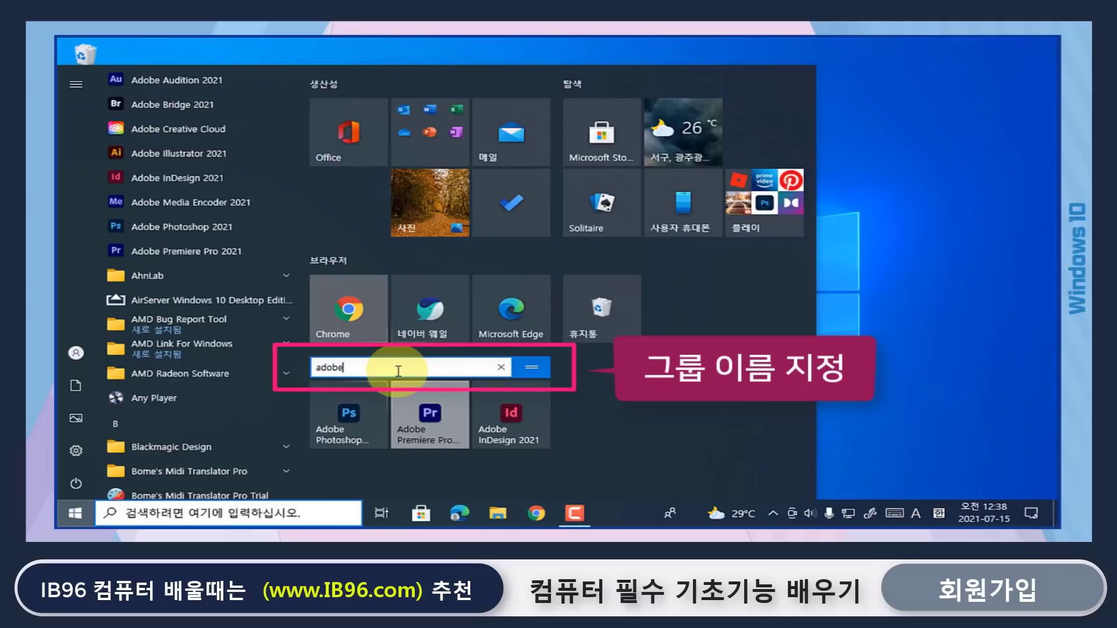
text(adobe)
click(720, 465)
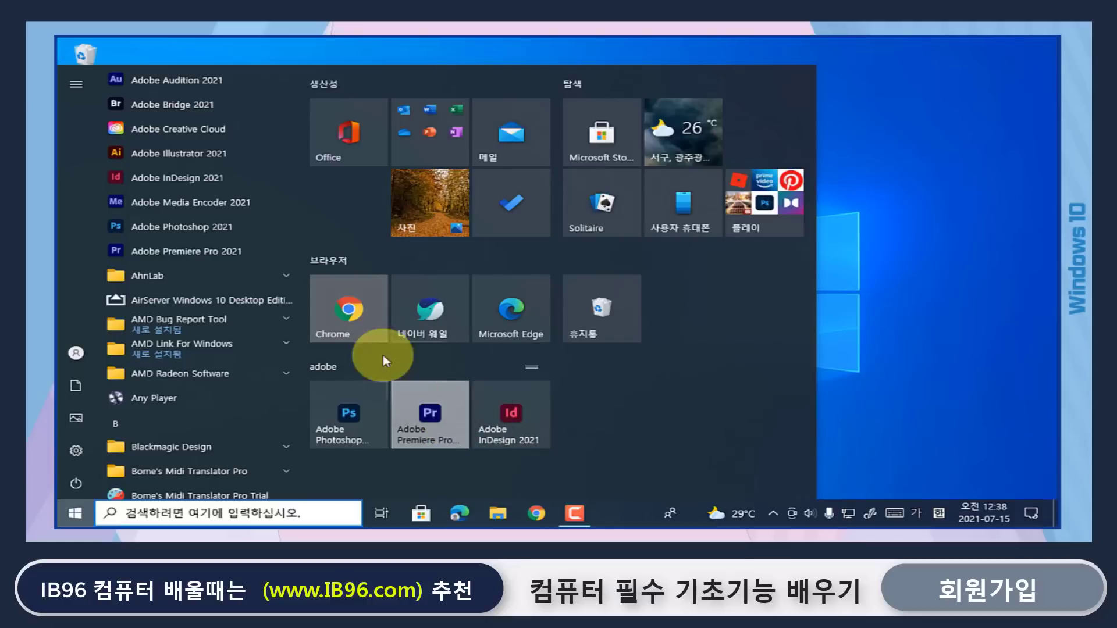
click(802, 464)
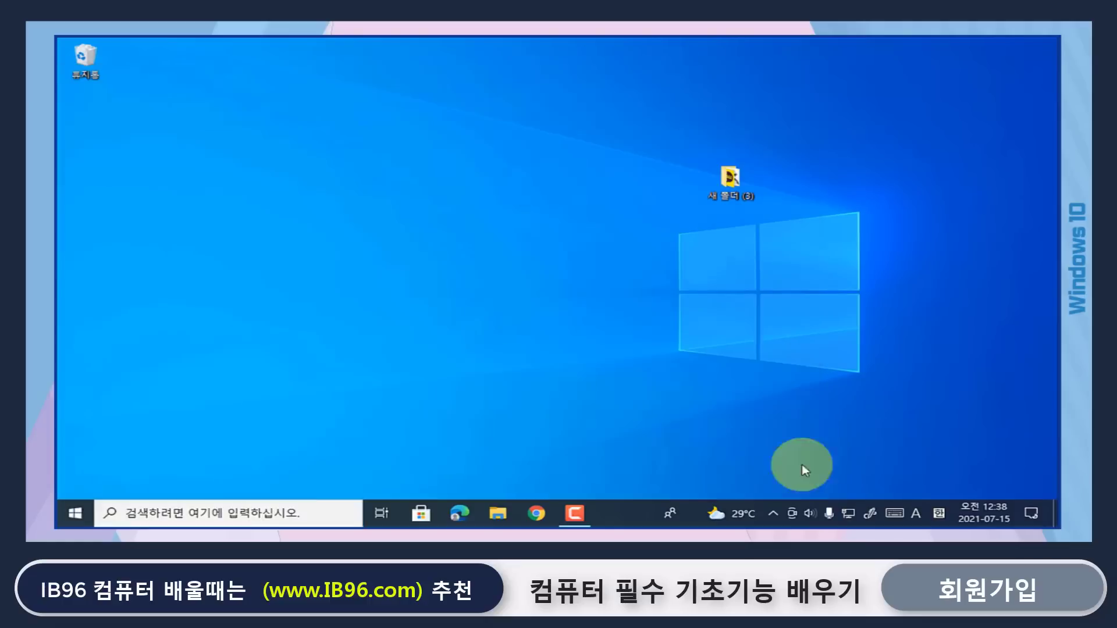
- Reopen the Start menu to look over the adobe tile group and the app list, and close it
click(64, 521)
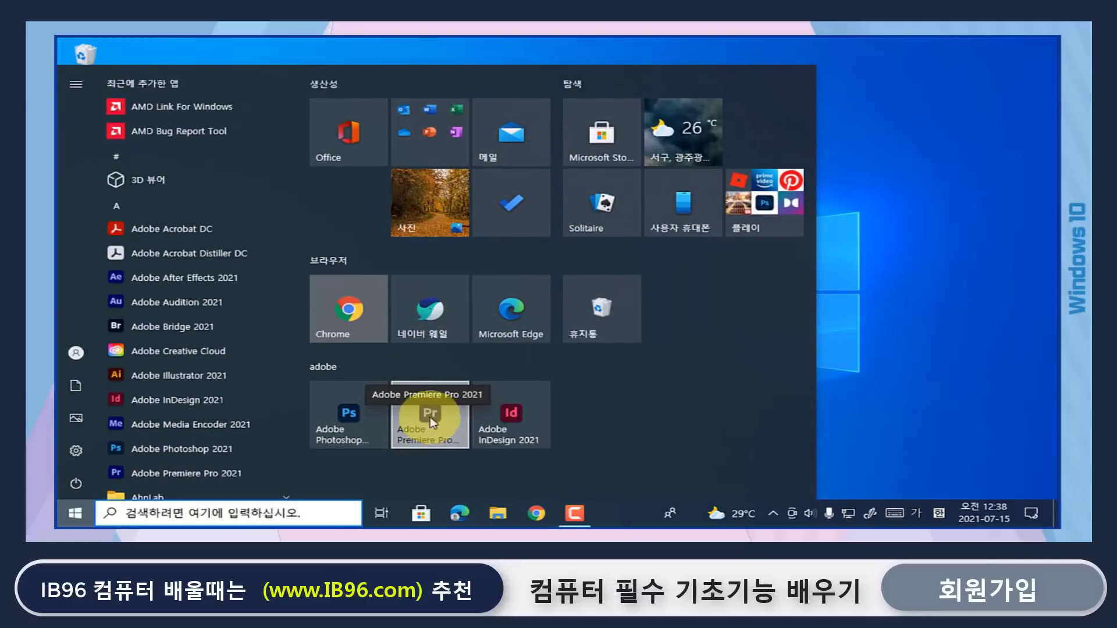
scroll(124, 366, down, 10)
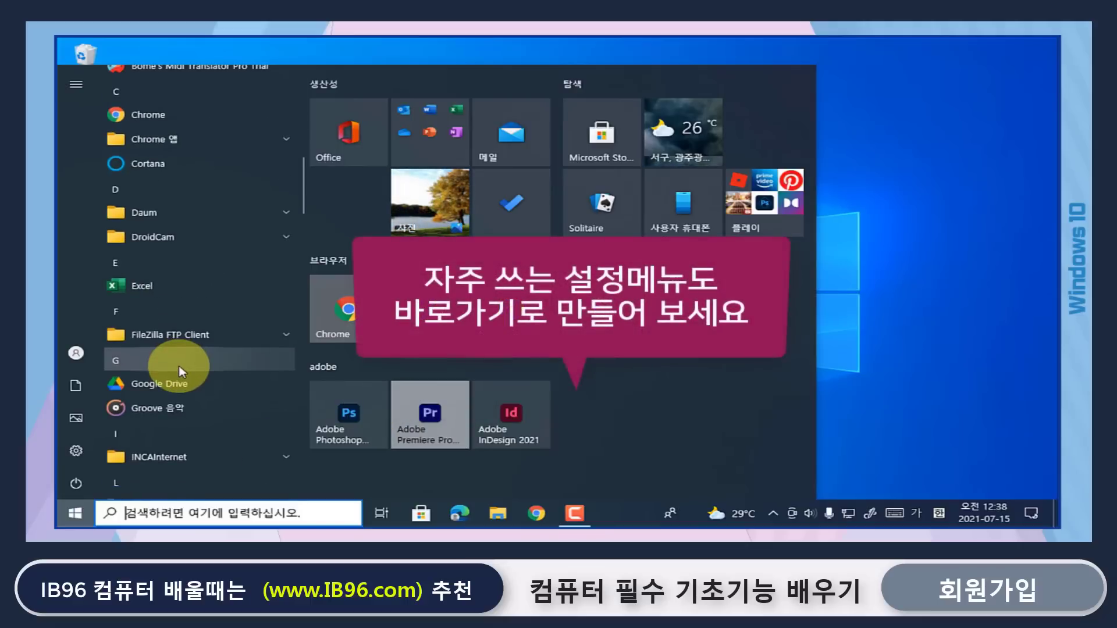
scroll(182, 371, down, 12)
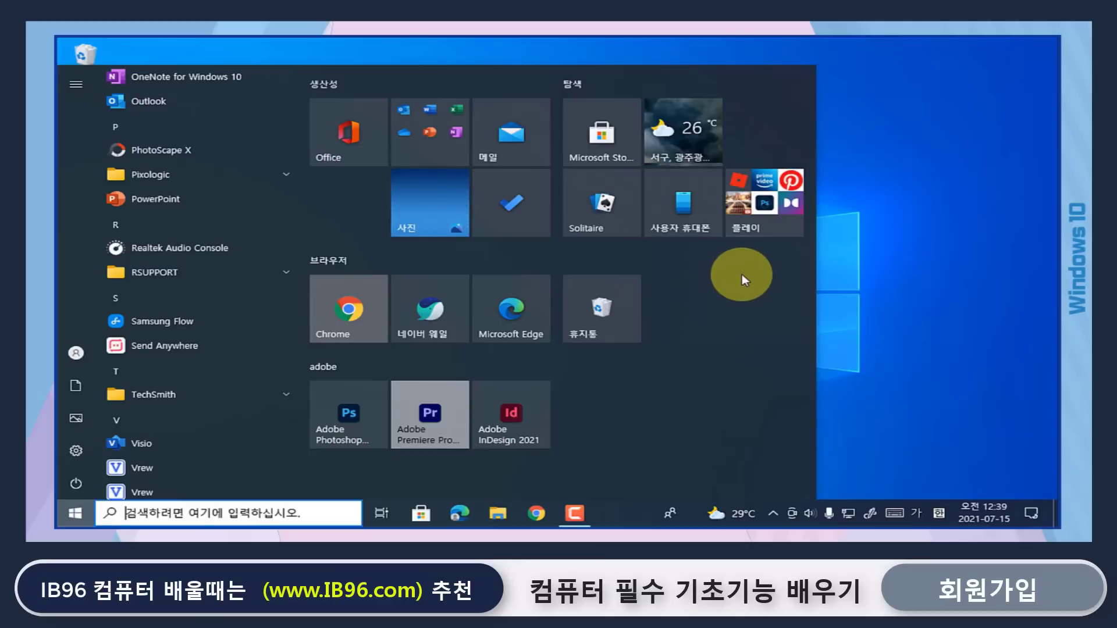
key(Escape)
- Shrink the Start menu in width and height to three tile columns and about half the screen height, and close it
click(73, 519)
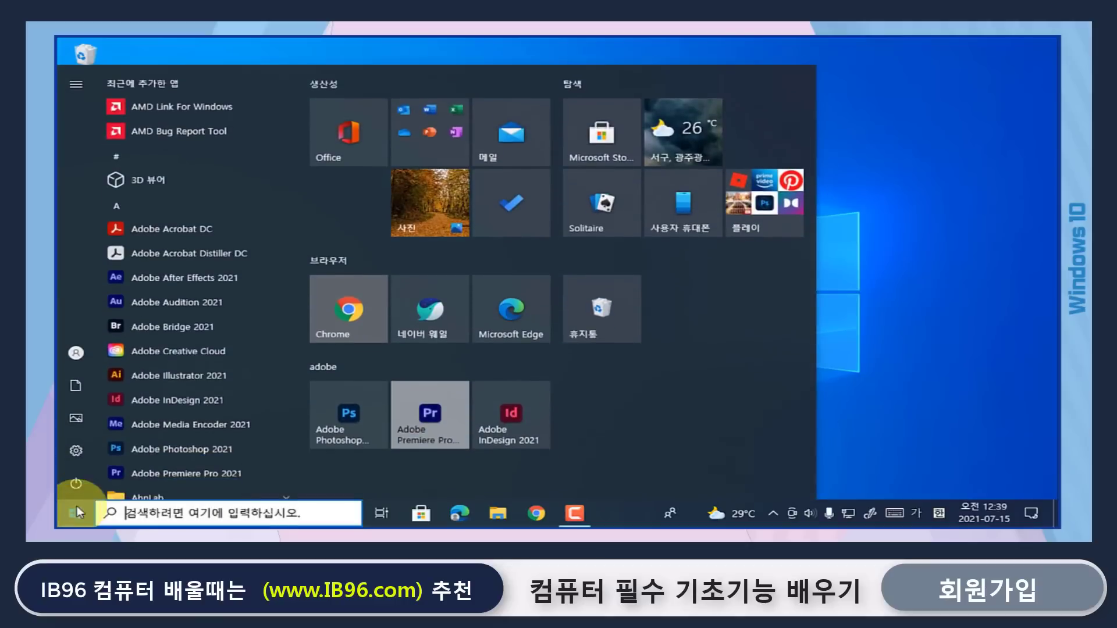
scroll(190, 314, down, 10)
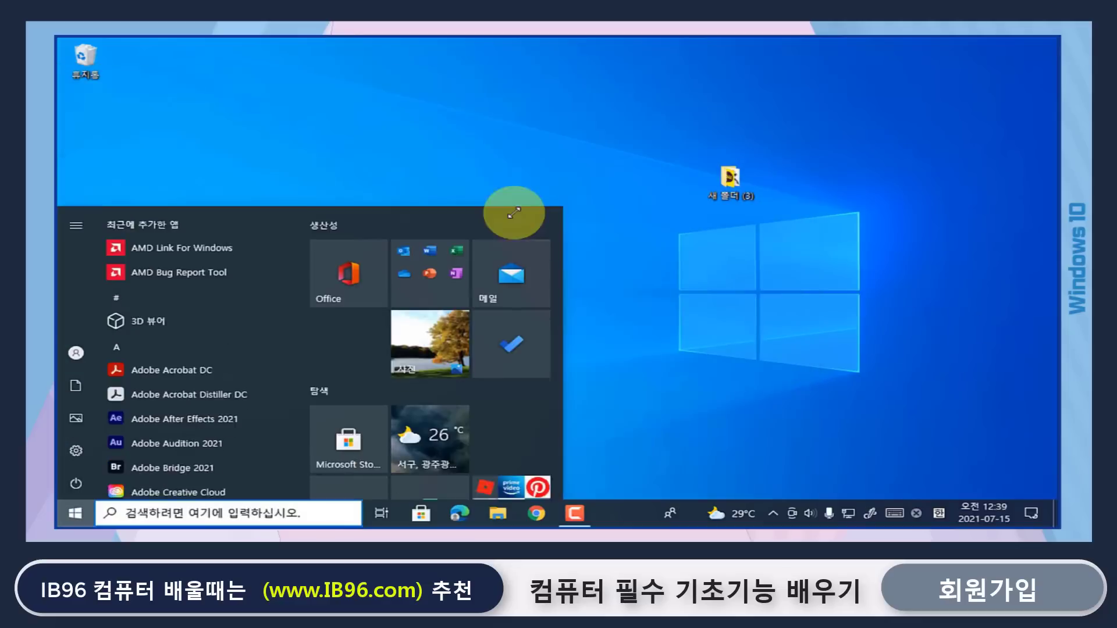
drag(512, 212, 455, 256)
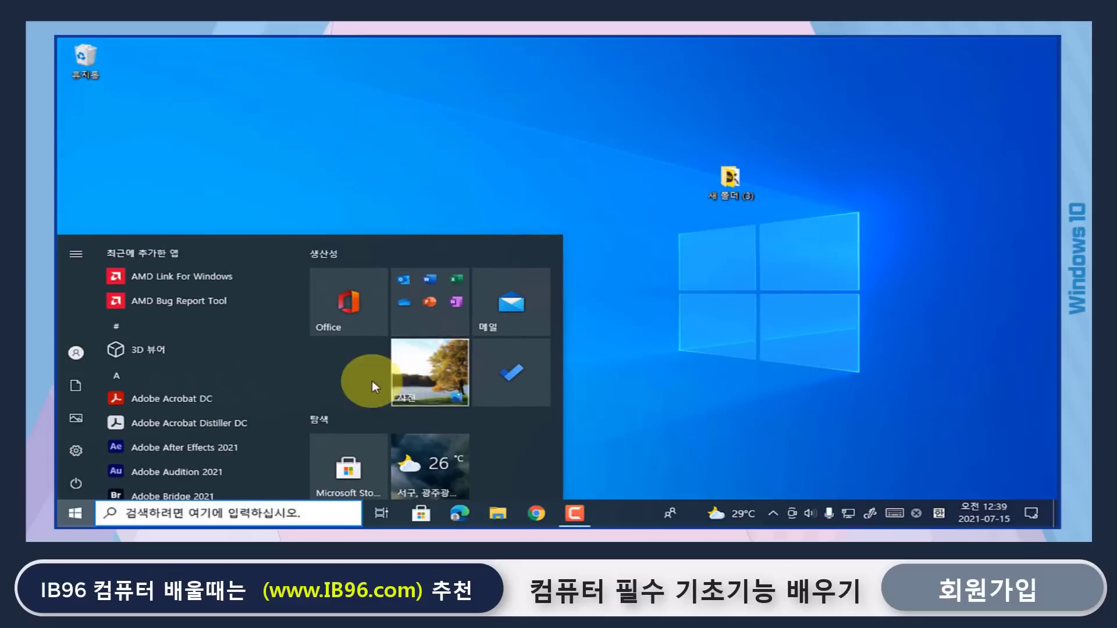
click(779, 364)
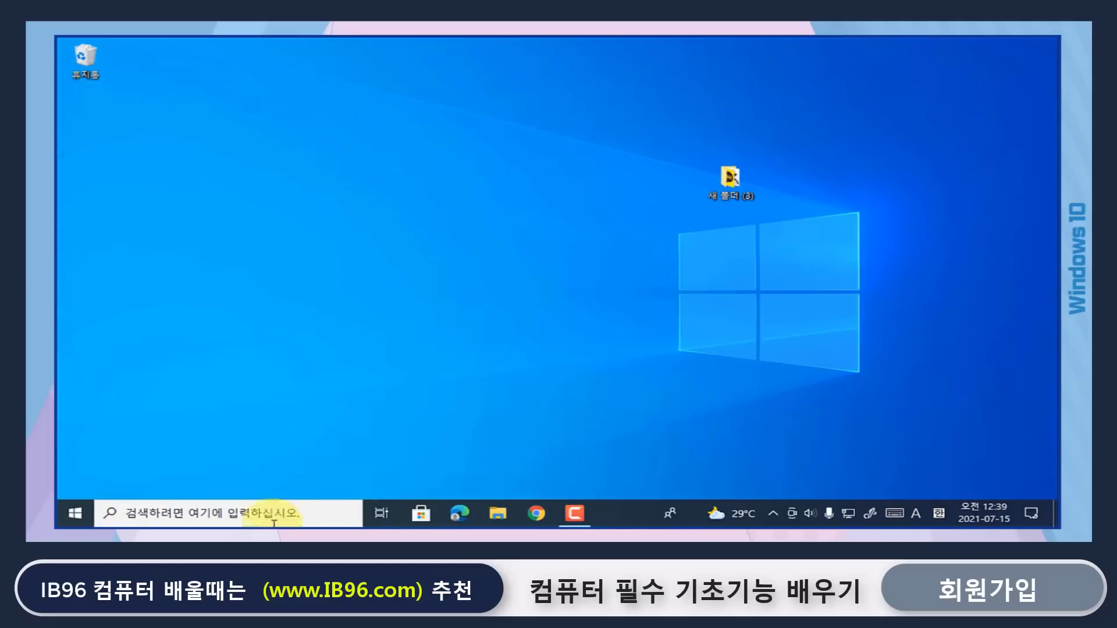
- Search for 설정 from the Start menu and open the Windows 설정 app
click(65, 523)
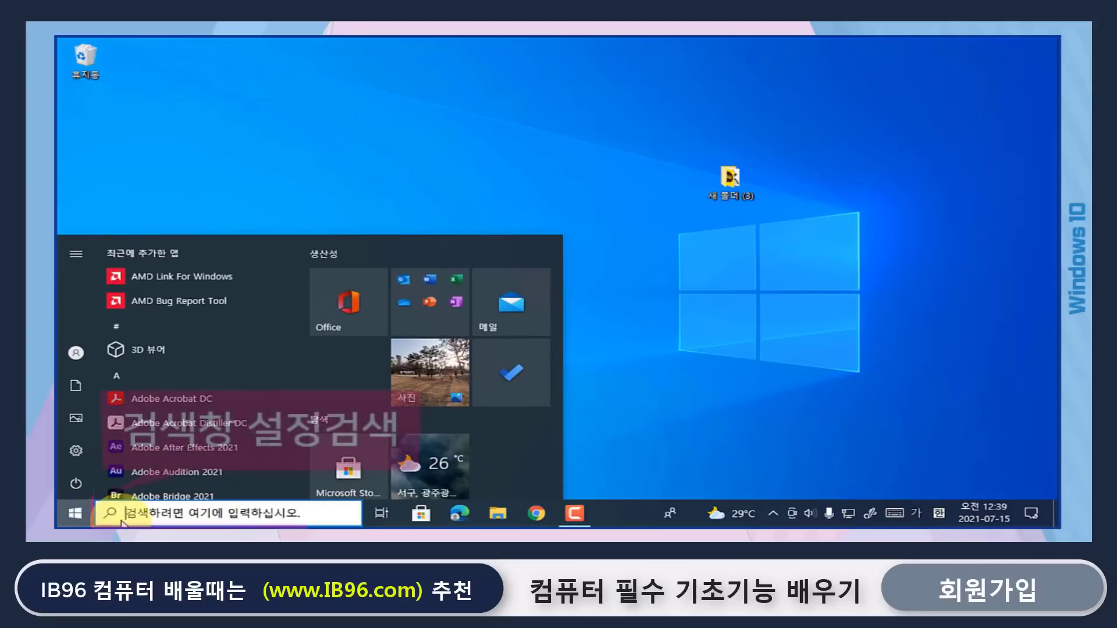
text(ㅅ)
text(설정)
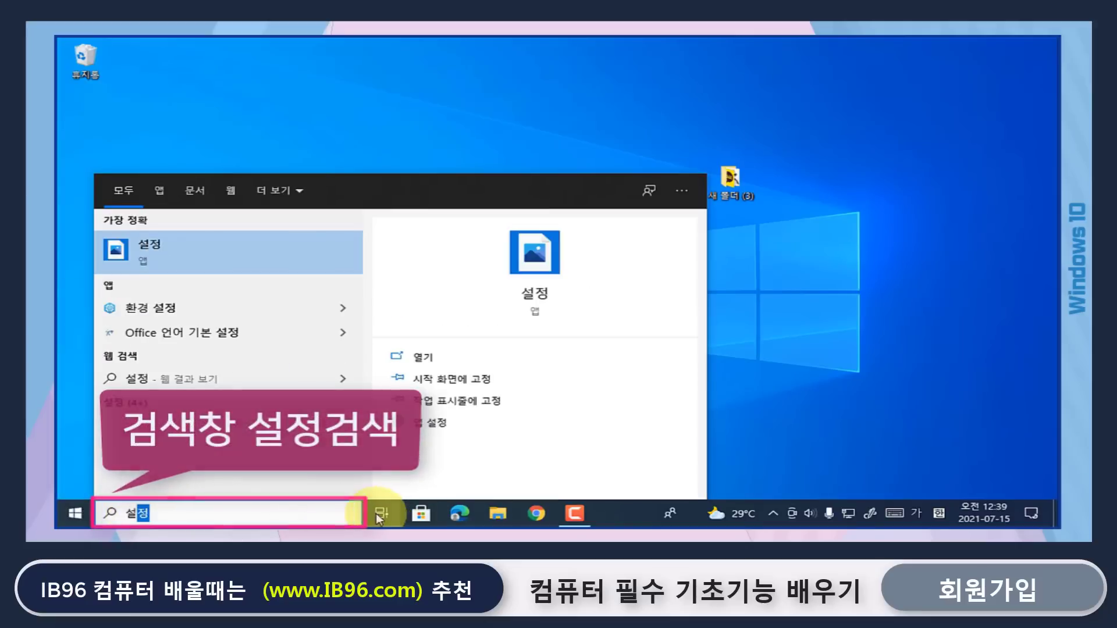
click(554, 266)
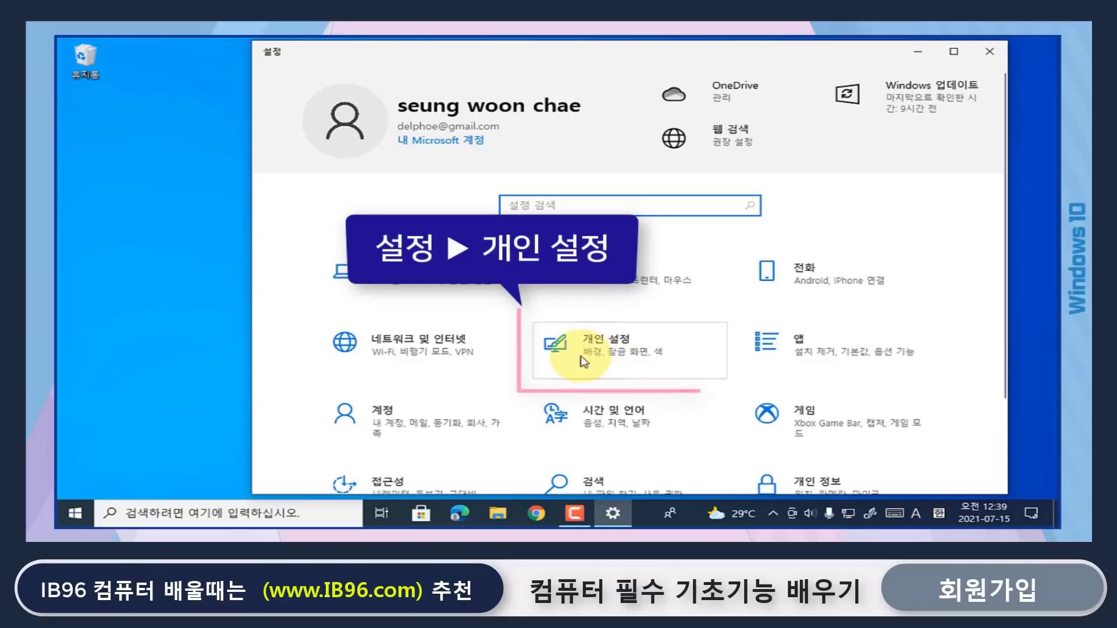
- Turn on 전체 시작 화면 사용 on the 시작 page of 개인 설정, and minimize the settings window
click(628, 352)
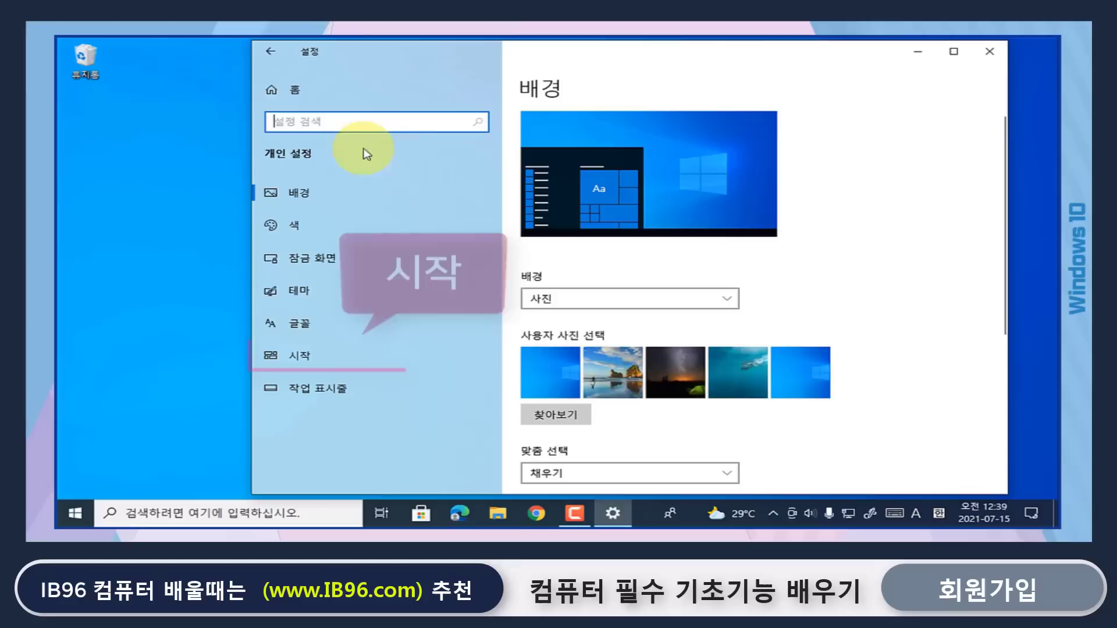
click(298, 358)
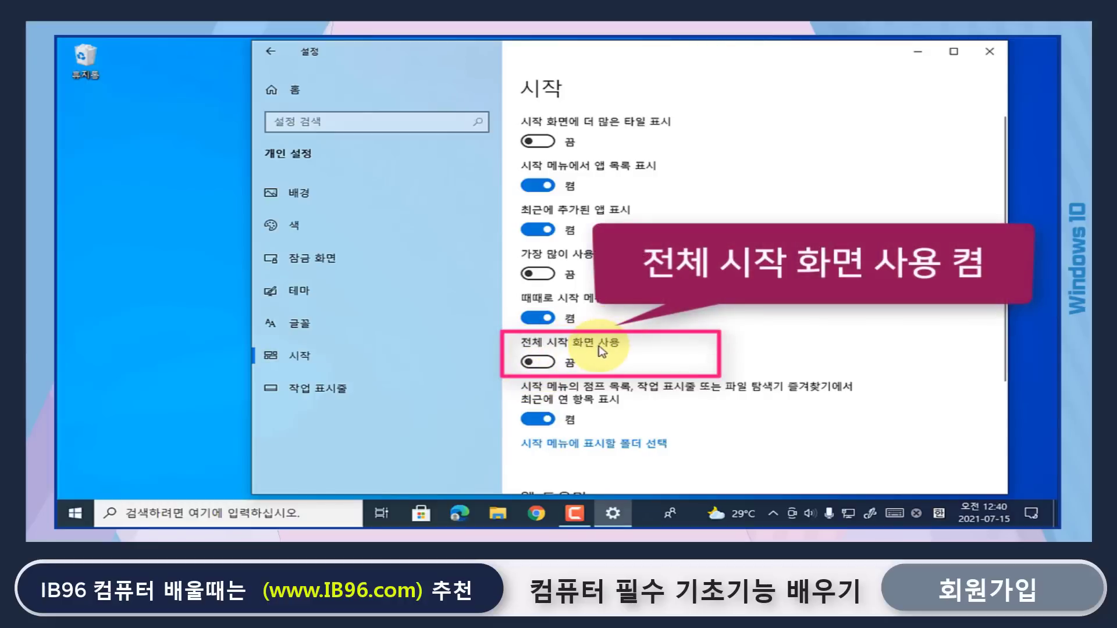
click(550, 361)
click(917, 52)
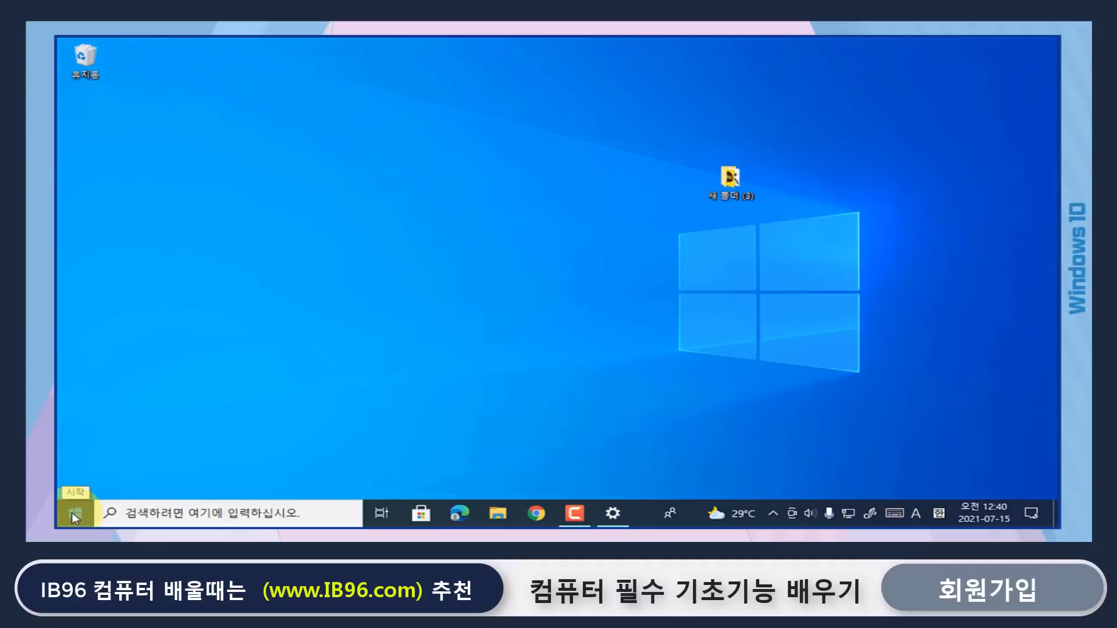
- Open the full-screen Start, switch it to the 모든 앱 view, look through the whole app list, and close it
click(75, 514)
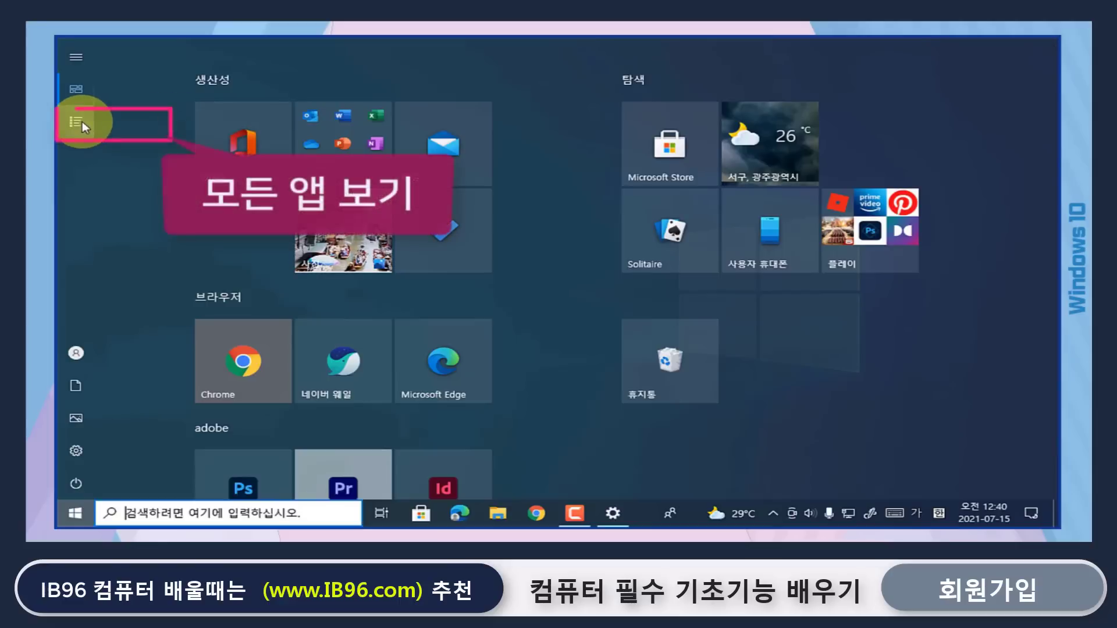
mouse_move(75, 122)
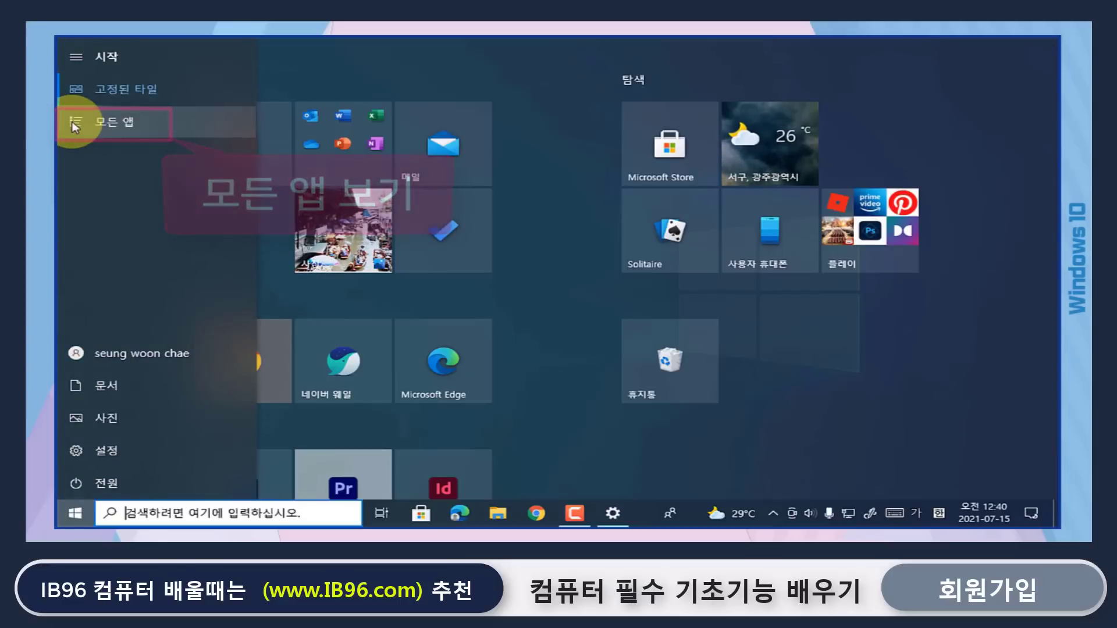
click(75, 123)
scroll(385, 256, down, 6)
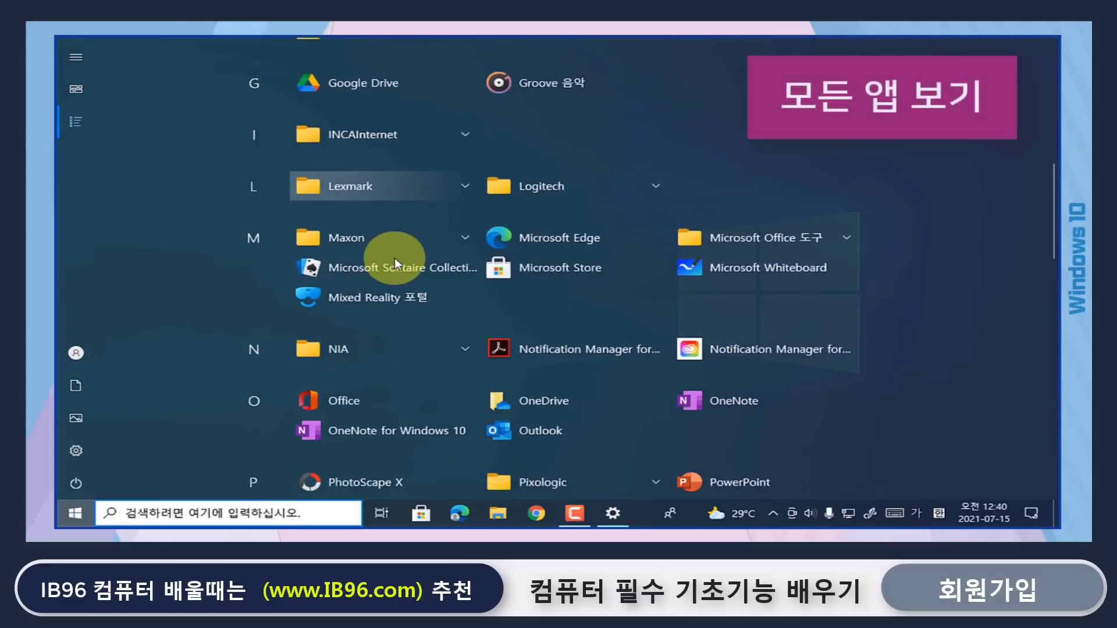
scroll(390, 256, down, 5)
scroll(386, 250, up, 10)
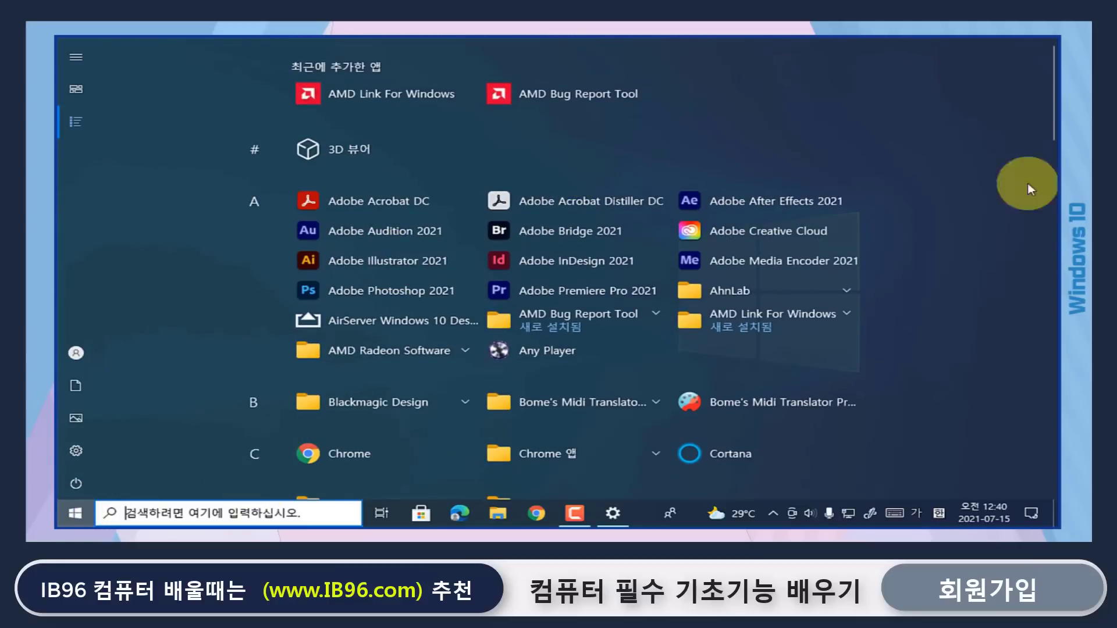
scroll(626, 370, down, 5)
scroll(626, 370, up, 4)
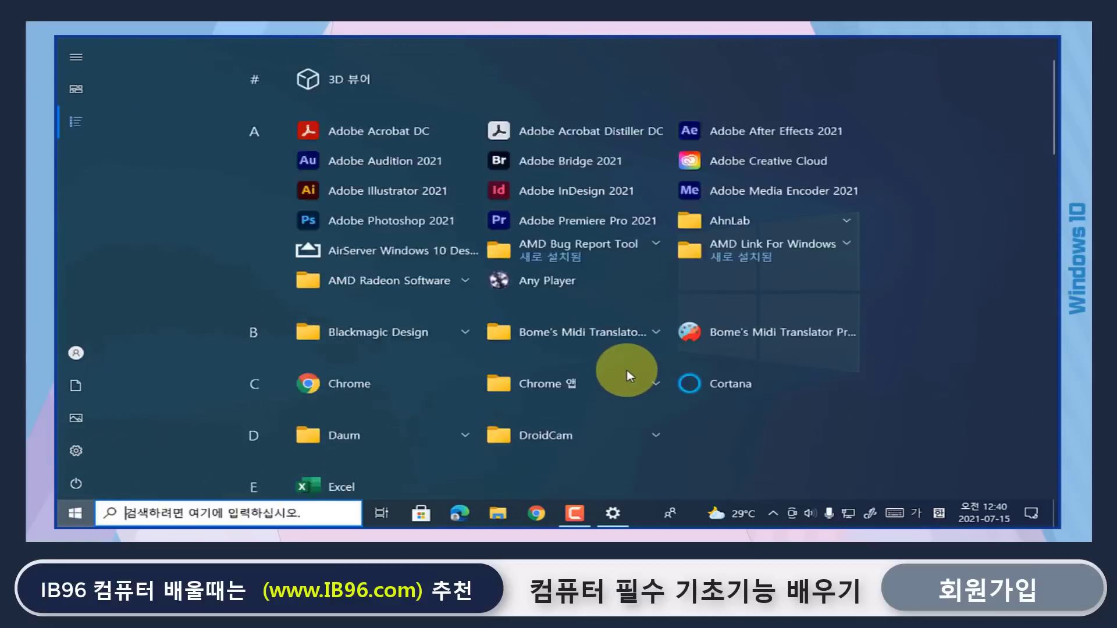
scroll(627, 370, up, 1)
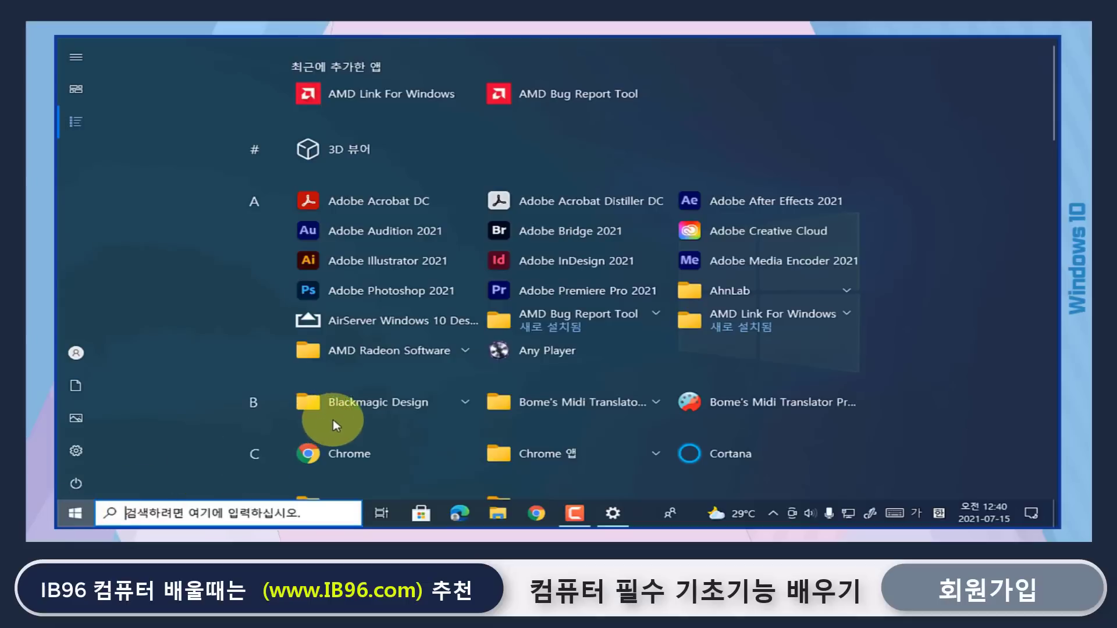
key(Escape)
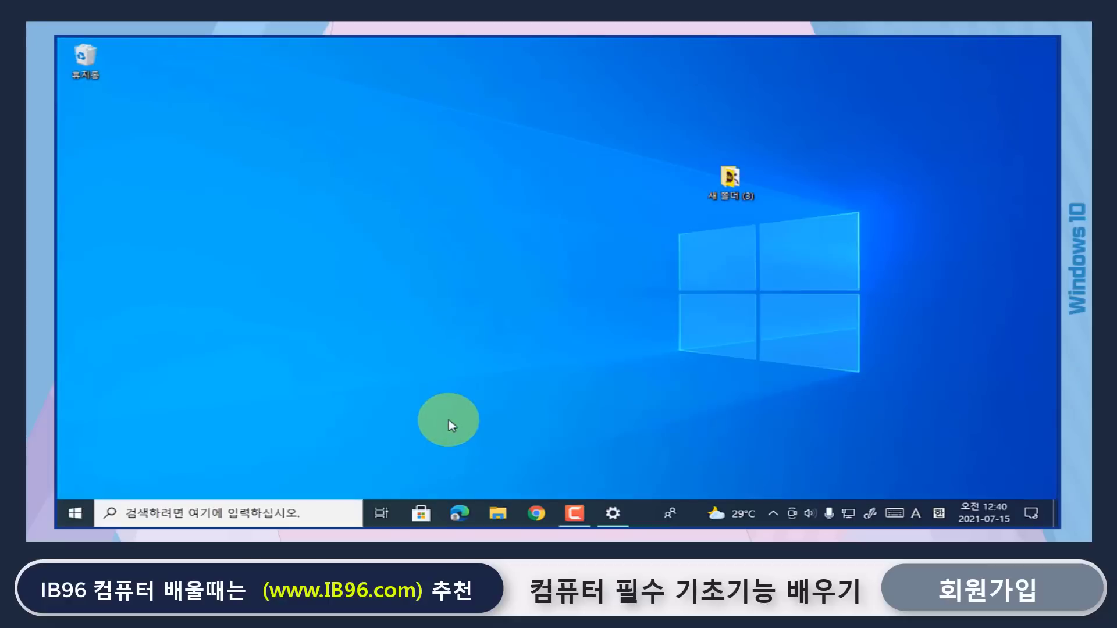
- Search for "c" from the Start menu and view the results filtered by 앱 and by 문서
click(76, 514)
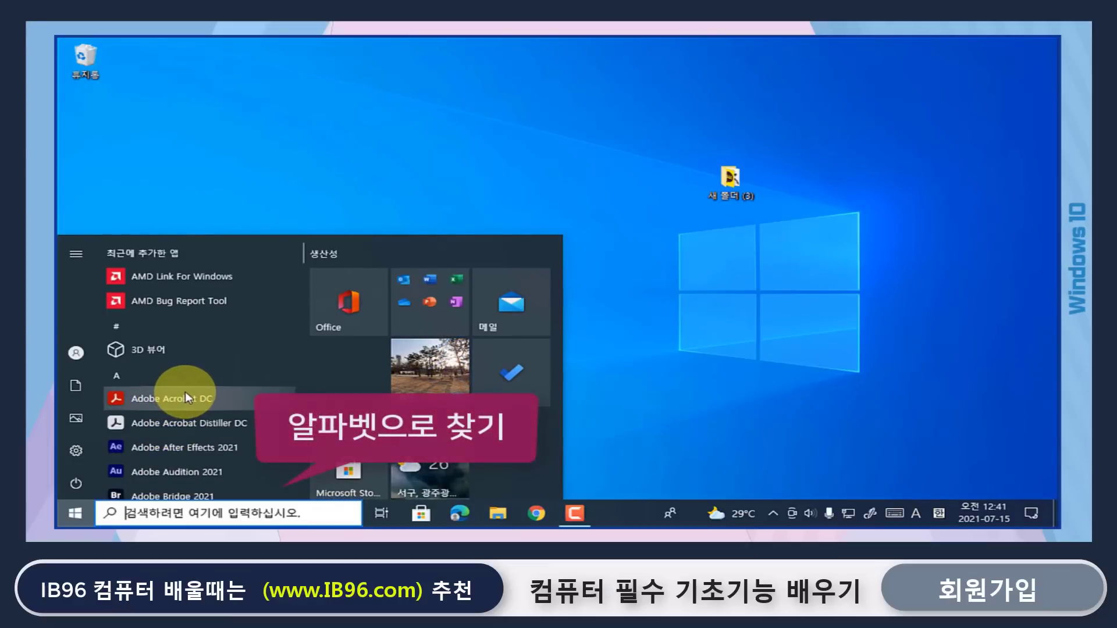
text(c)
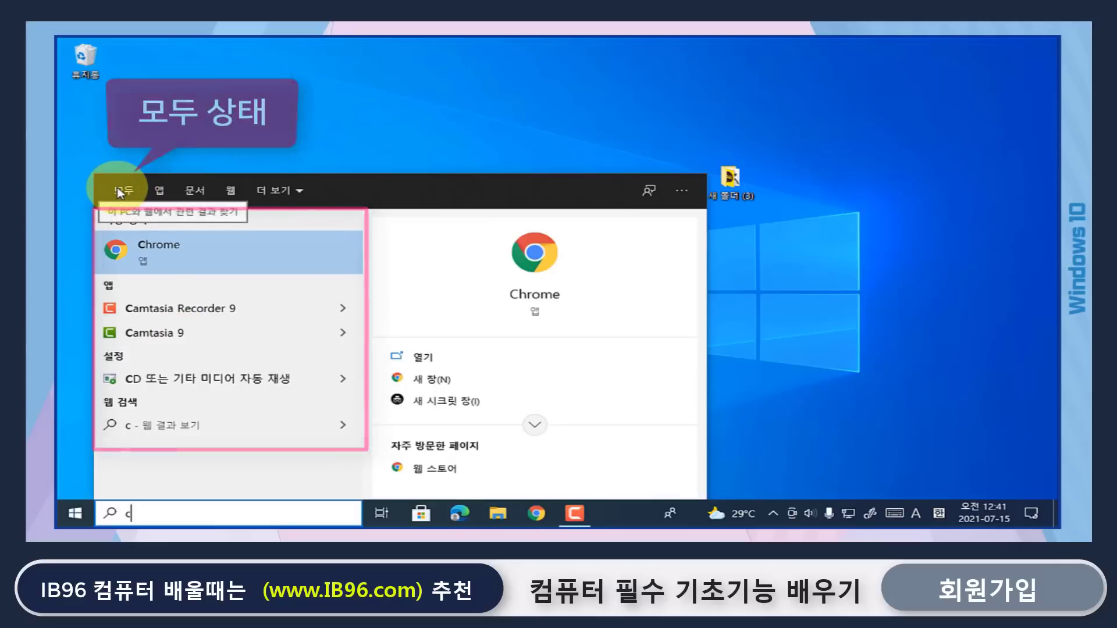
click(161, 192)
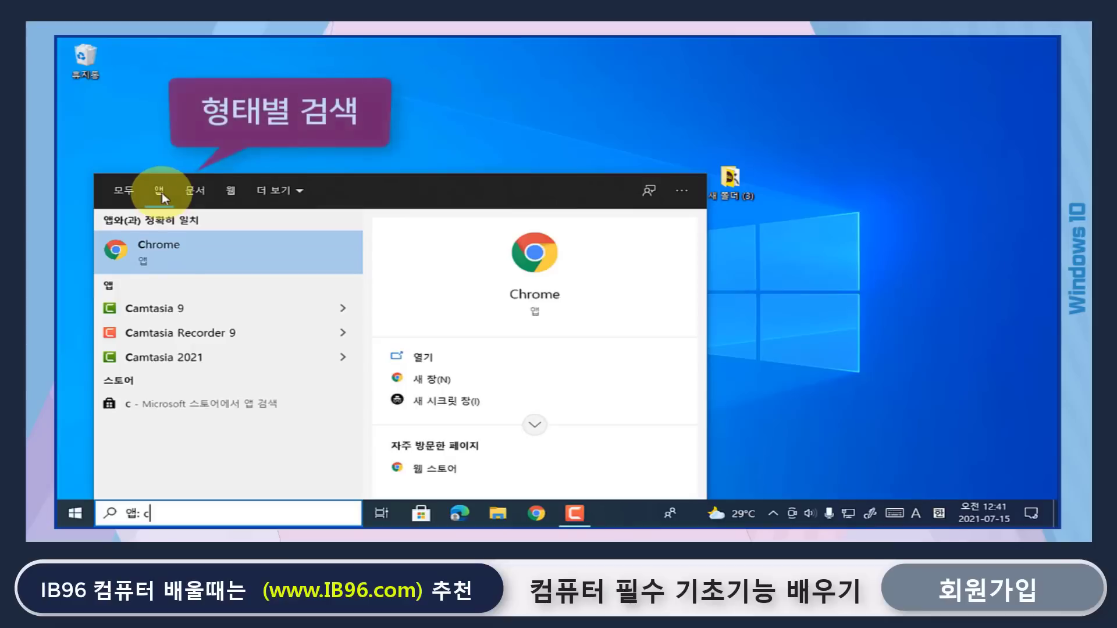
click(203, 193)
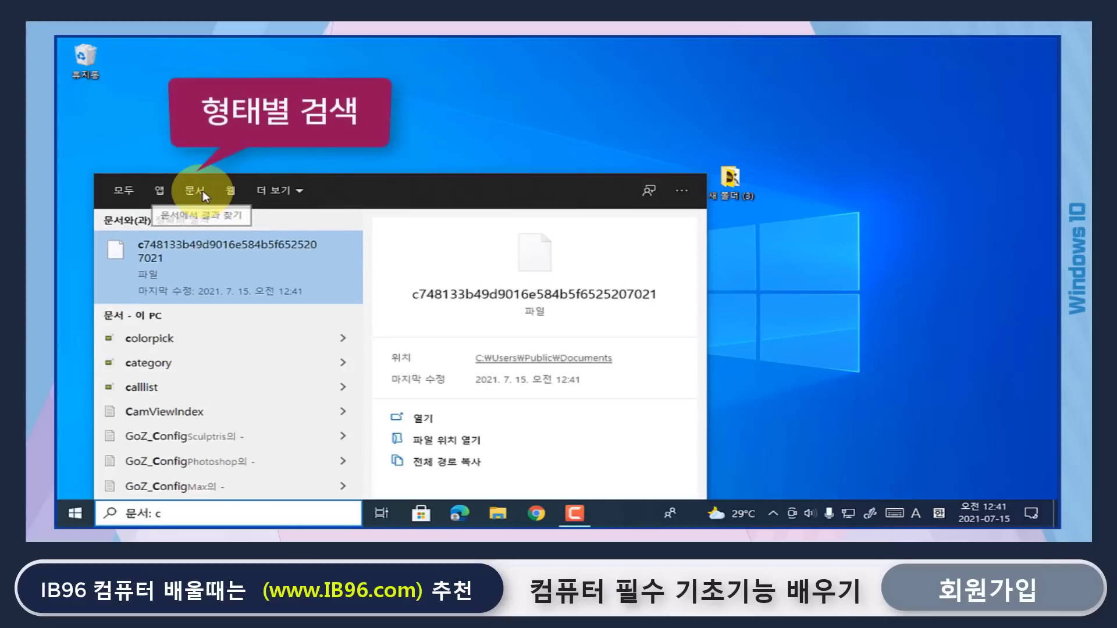
- Filter the "c" search by 웹, open its web results in the browser, and close the browser
click(231, 191)
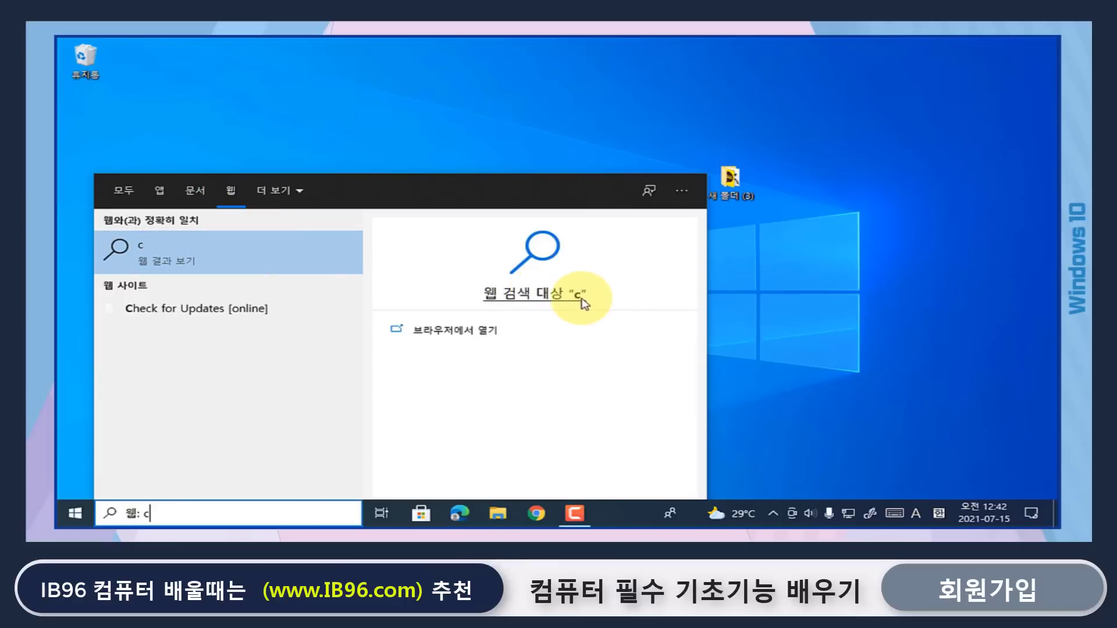
key(Return)
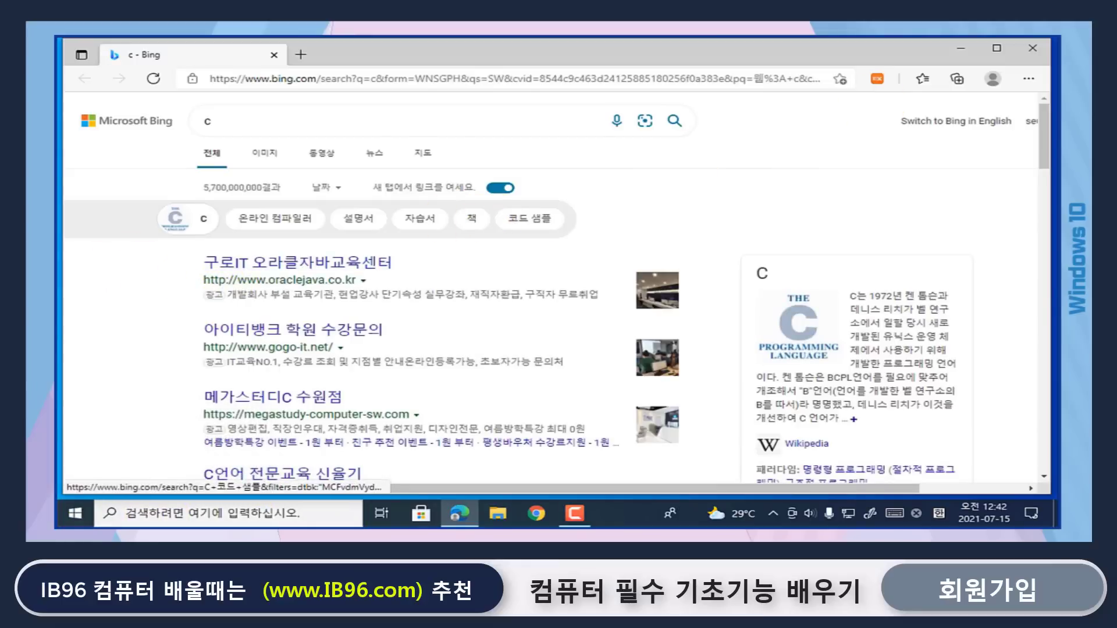
click(1035, 56)
- Open the Start menu, look through its app list, and start a search for "t" from it
key(super)
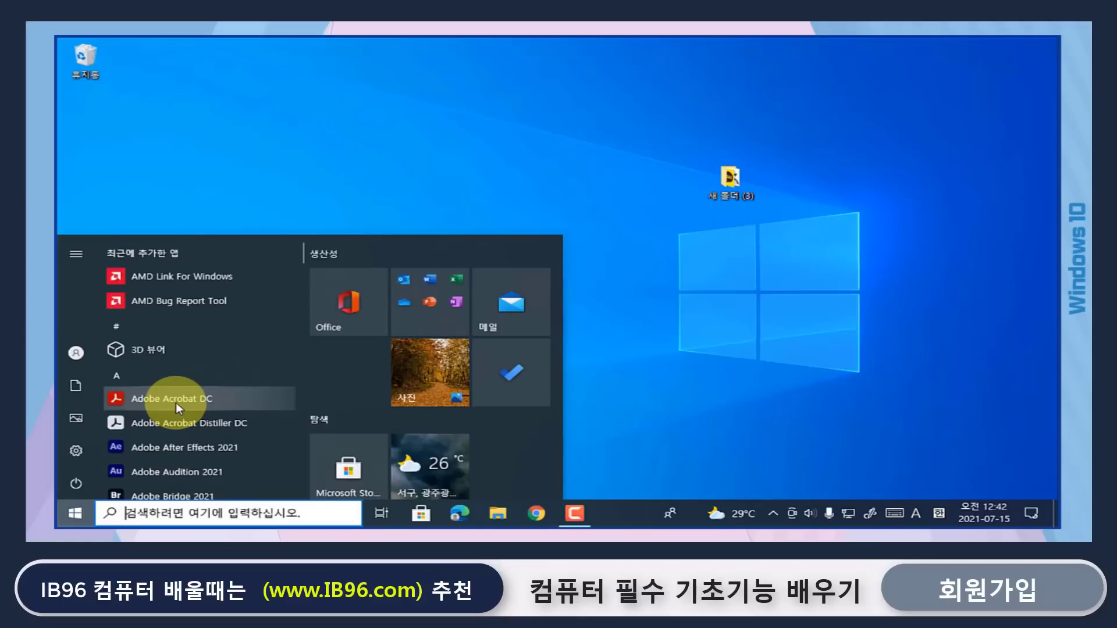
scroll(198, 399, down, 5)
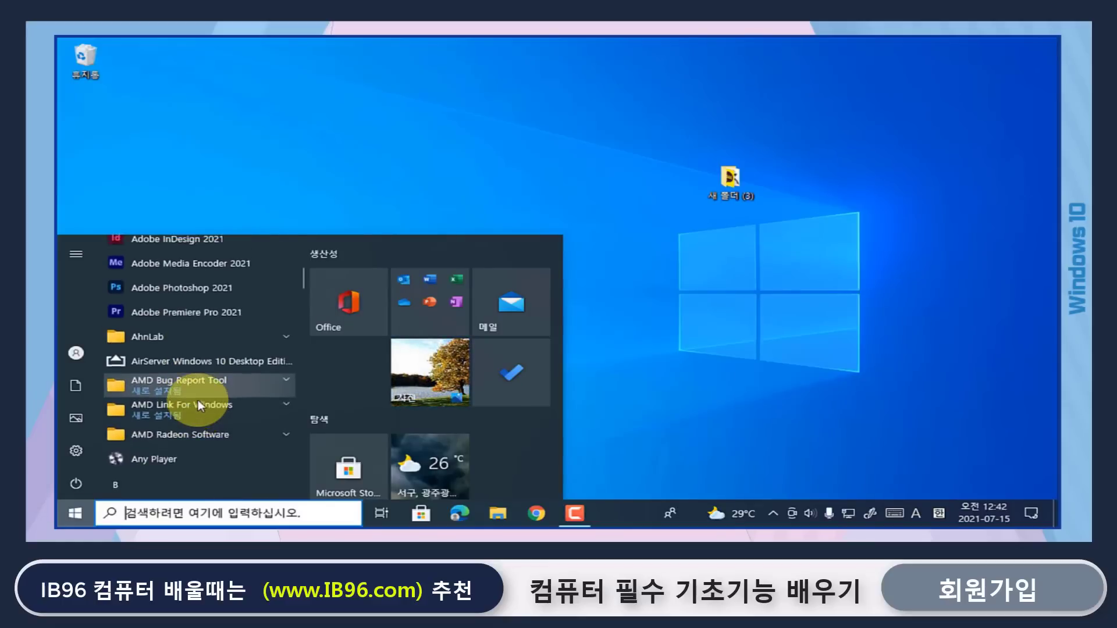
scroll(197, 400, up, 5)
click(85, 509)
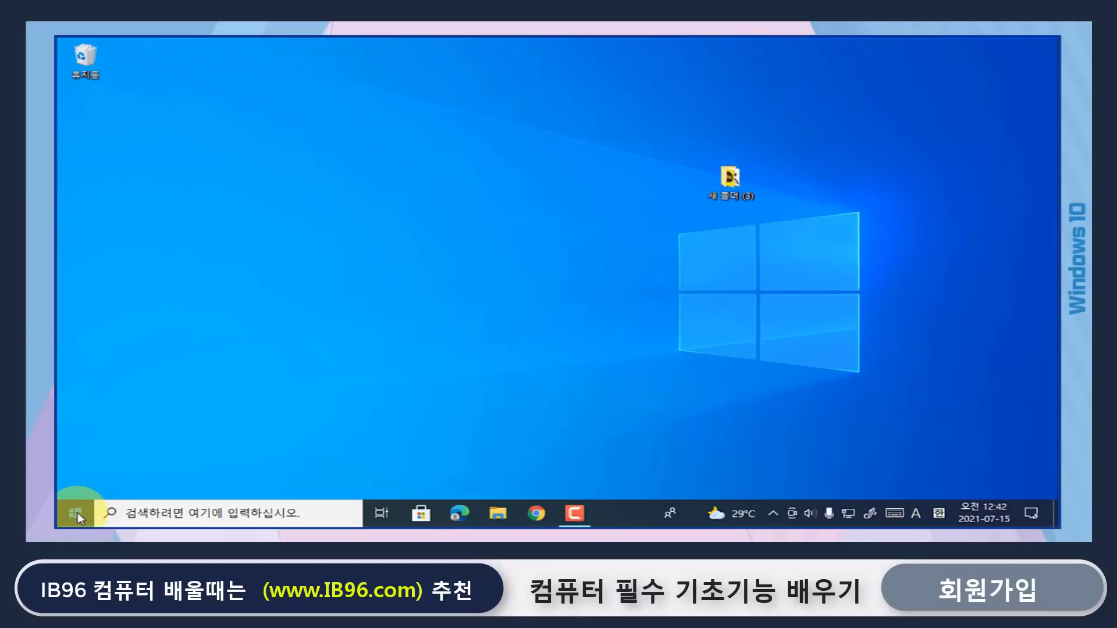
click(76, 512)
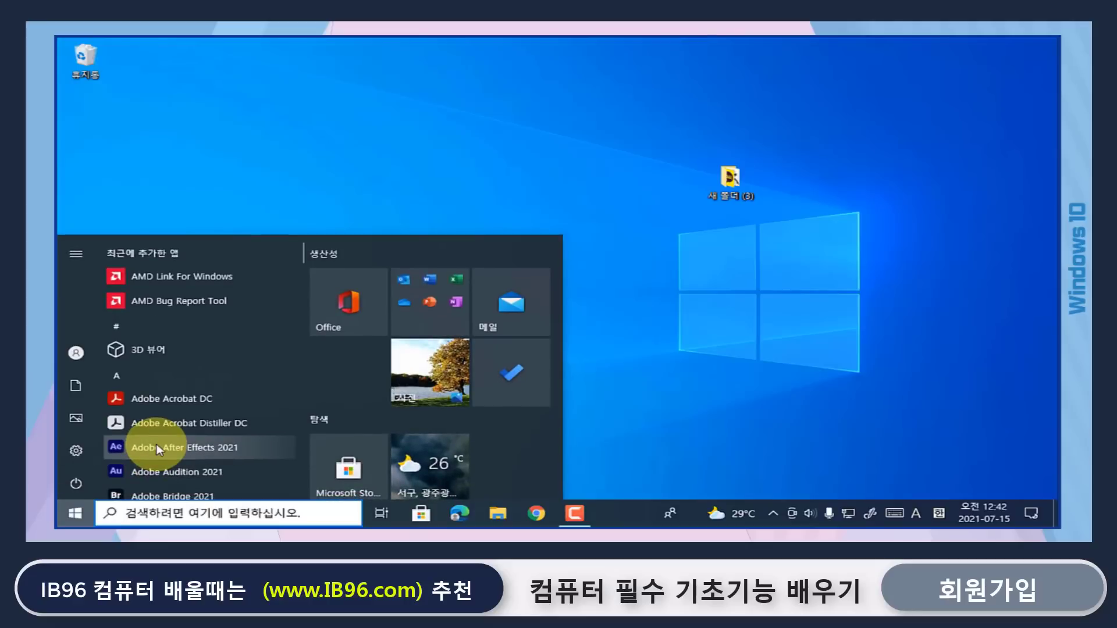
text(t)
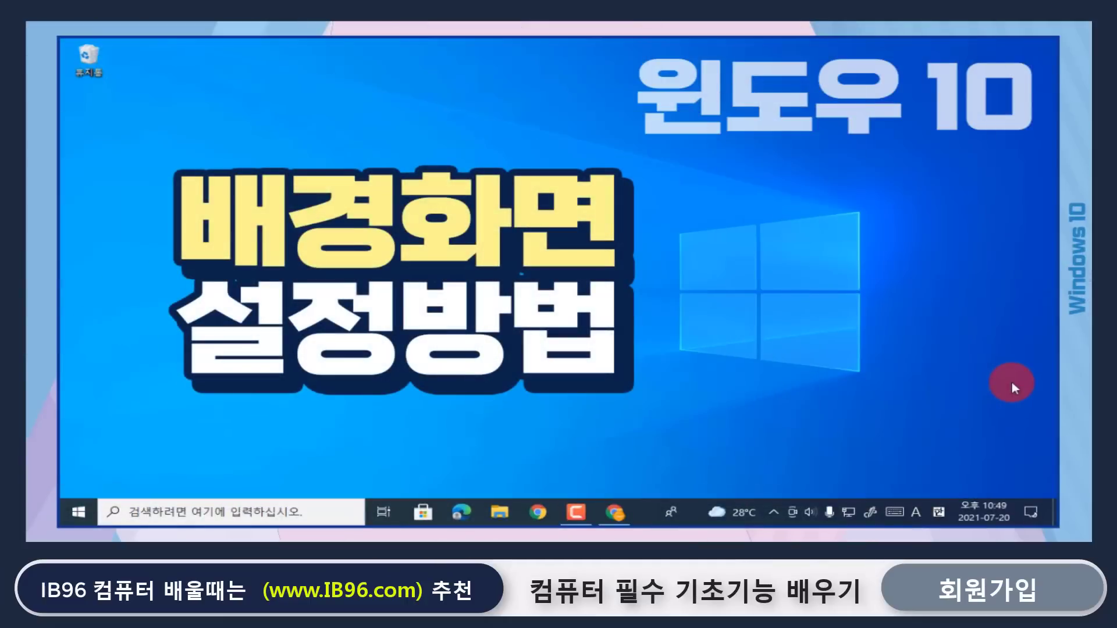
- Open the desktop's 개인 설정 and set the 배경 type to 사진
right_click(639, 286)
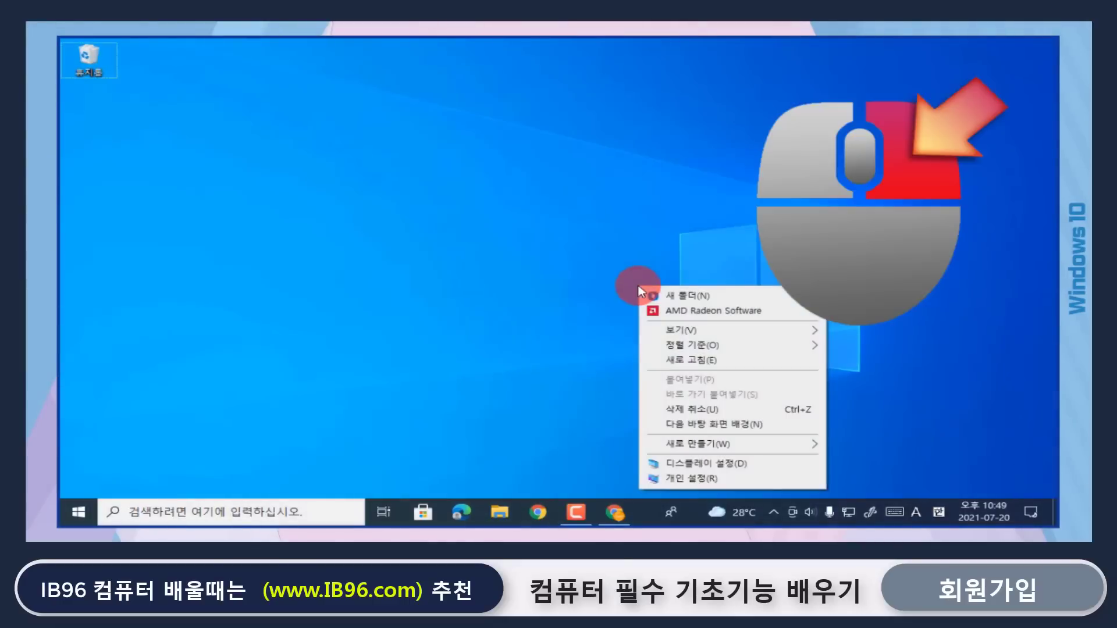
click(712, 478)
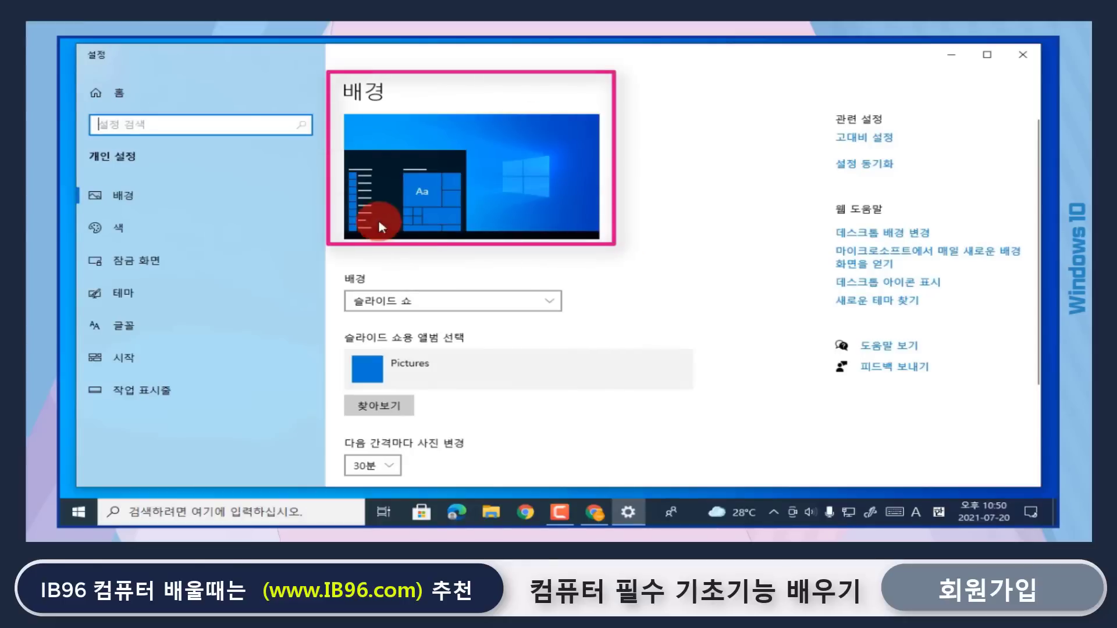
click(511, 301)
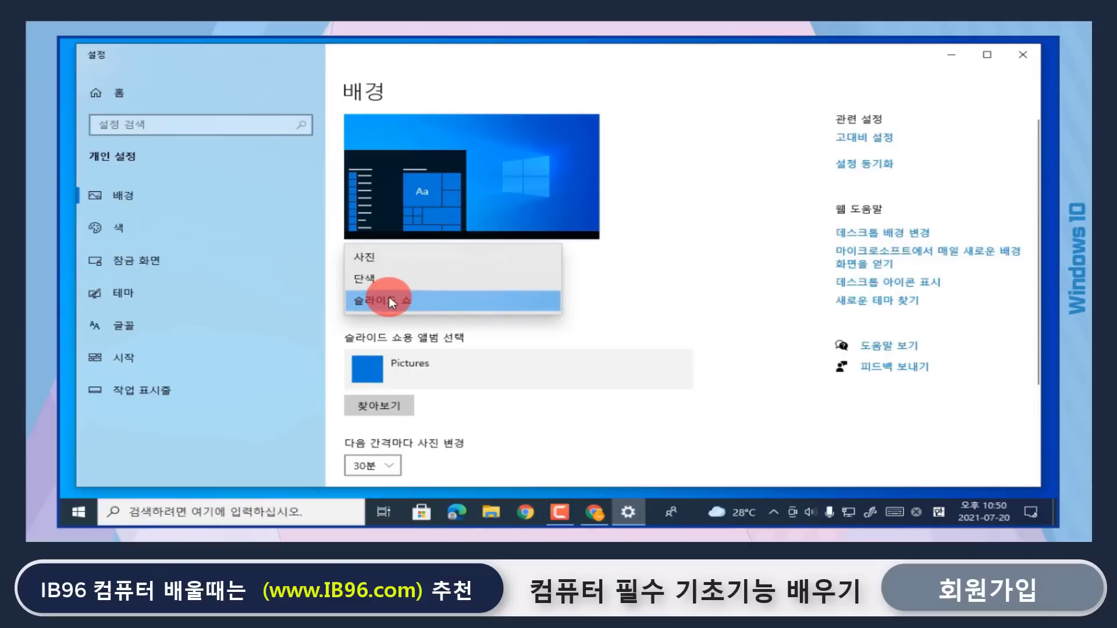
click(396, 255)
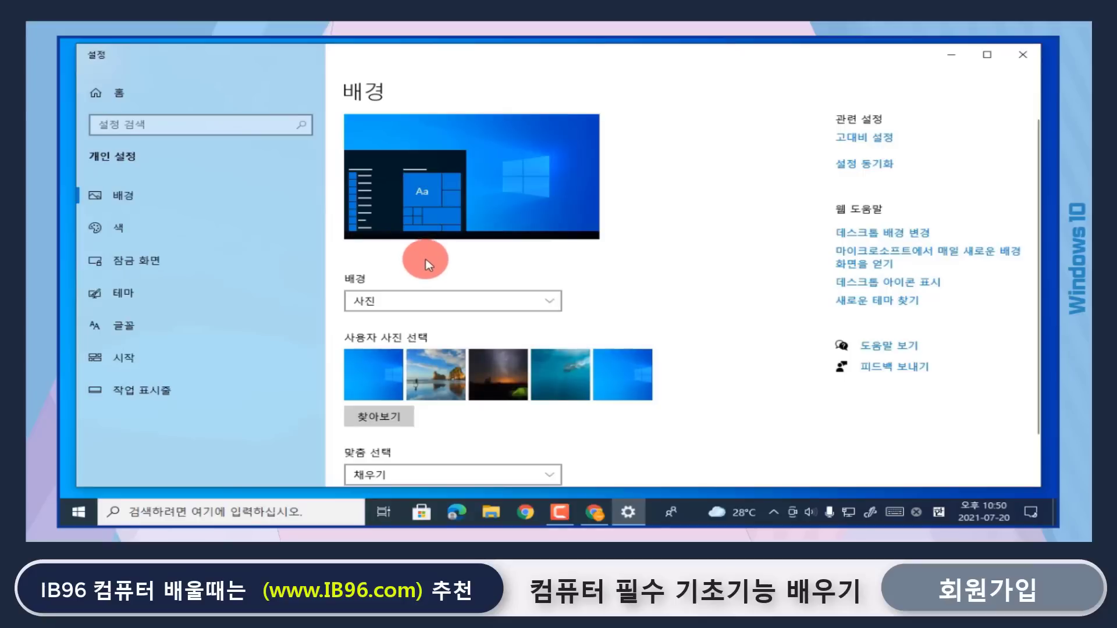
click(484, 377)
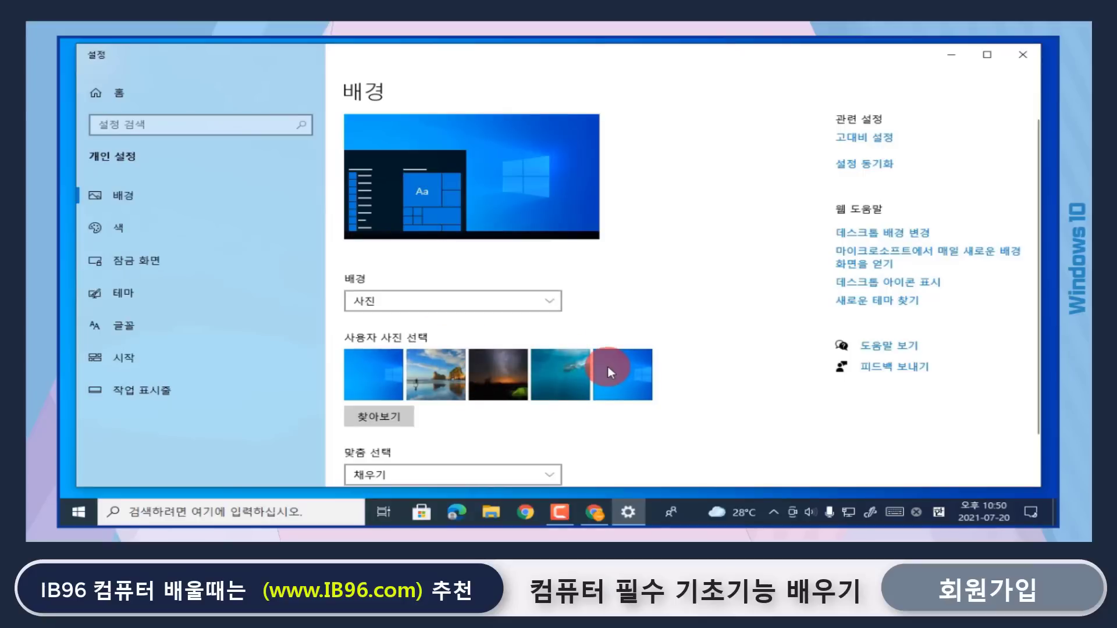
- Set the tree-lined path photo from the 사진 folder on 바탕 화면 as the desktop background, and minimize the settings window
click(404, 414)
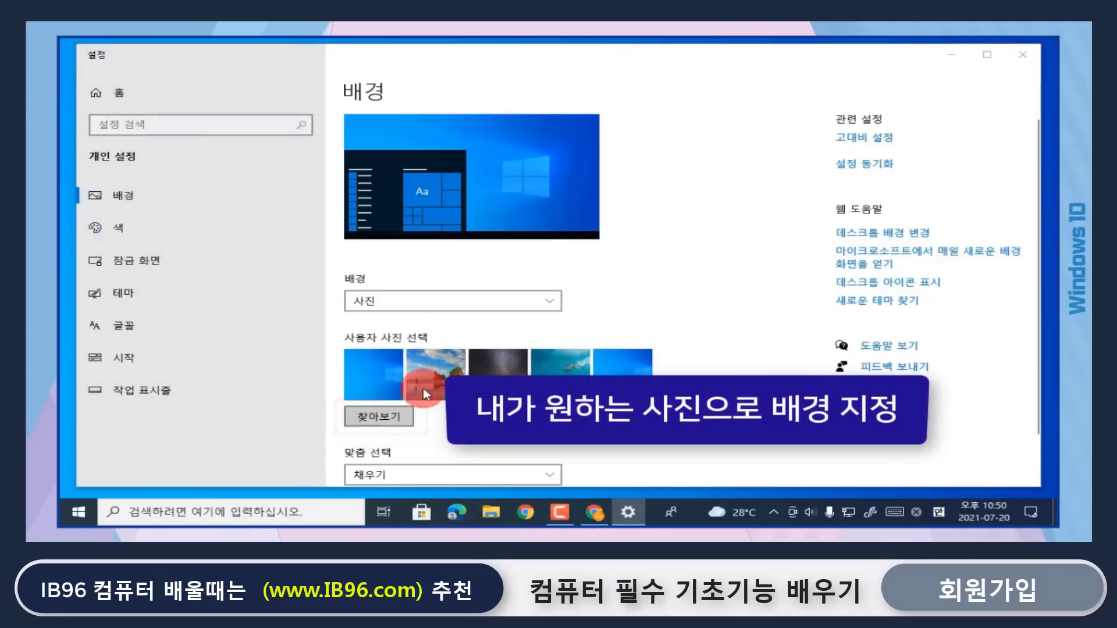
click(194, 193)
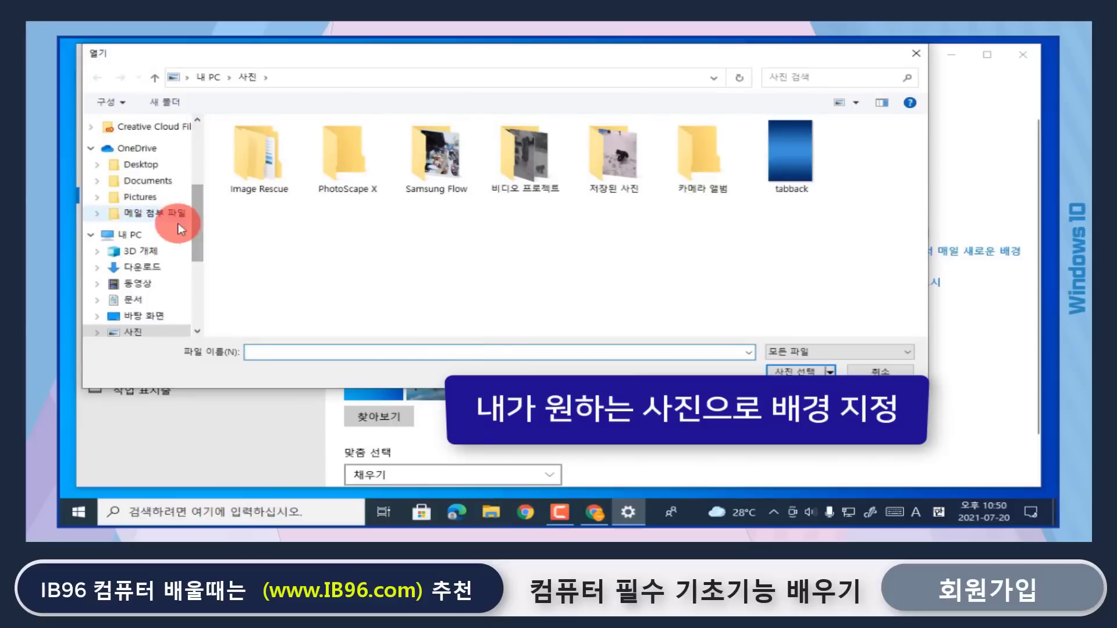
click(175, 311)
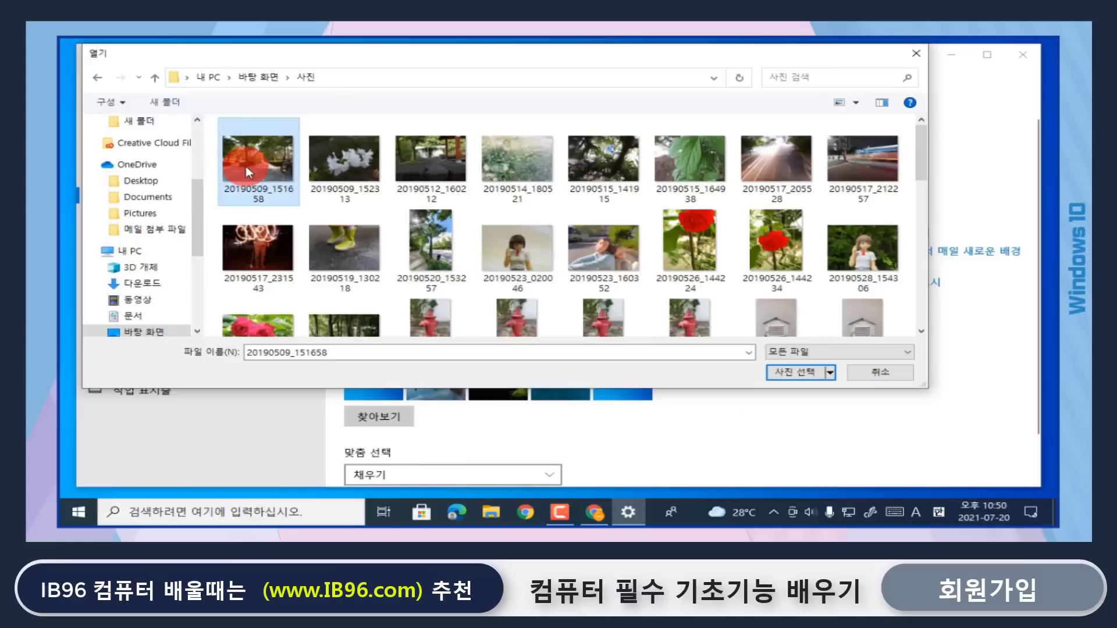
click(789, 367)
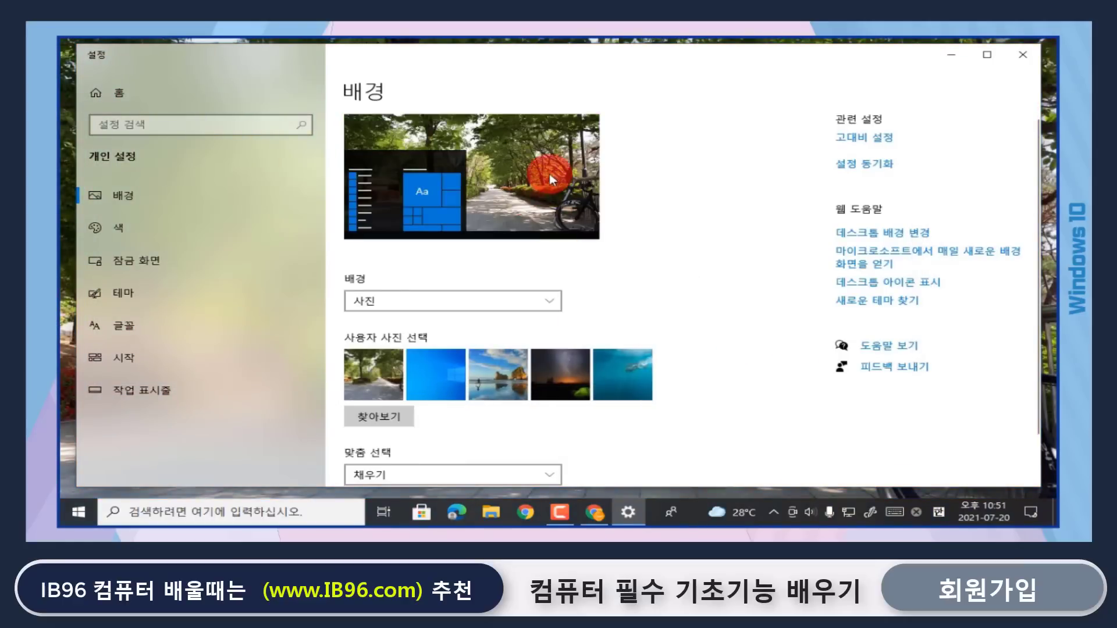
click(951, 55)
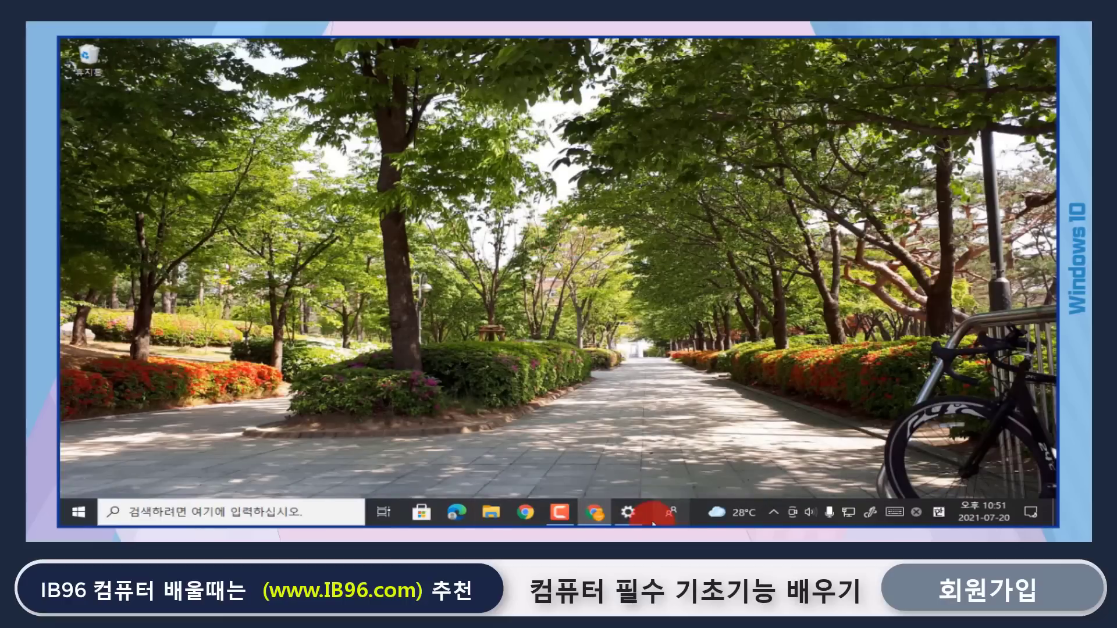
- Restore the settings window and set the desktop background to 단색 with the brownish-grey colour
click(627, 512)
click(533, 299)
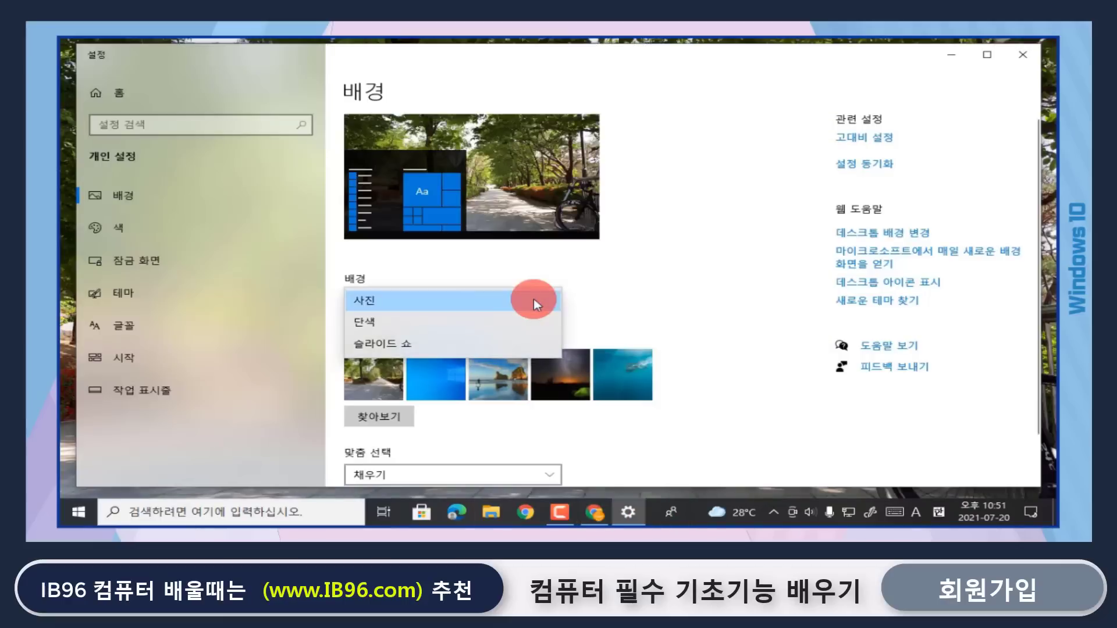
click(499, 320)
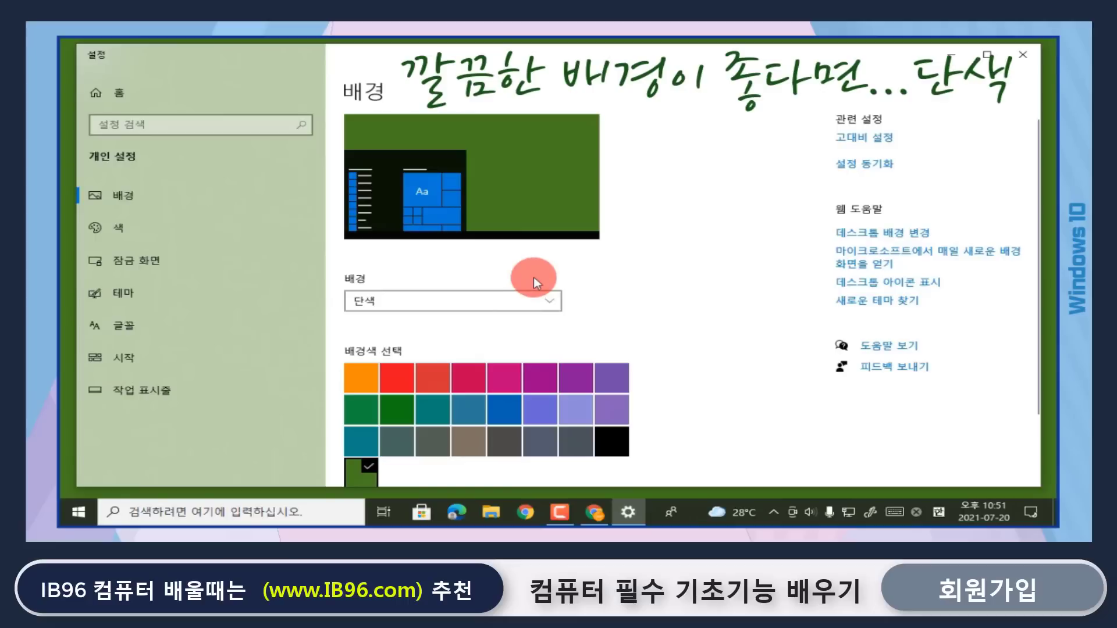
click(476, 431)
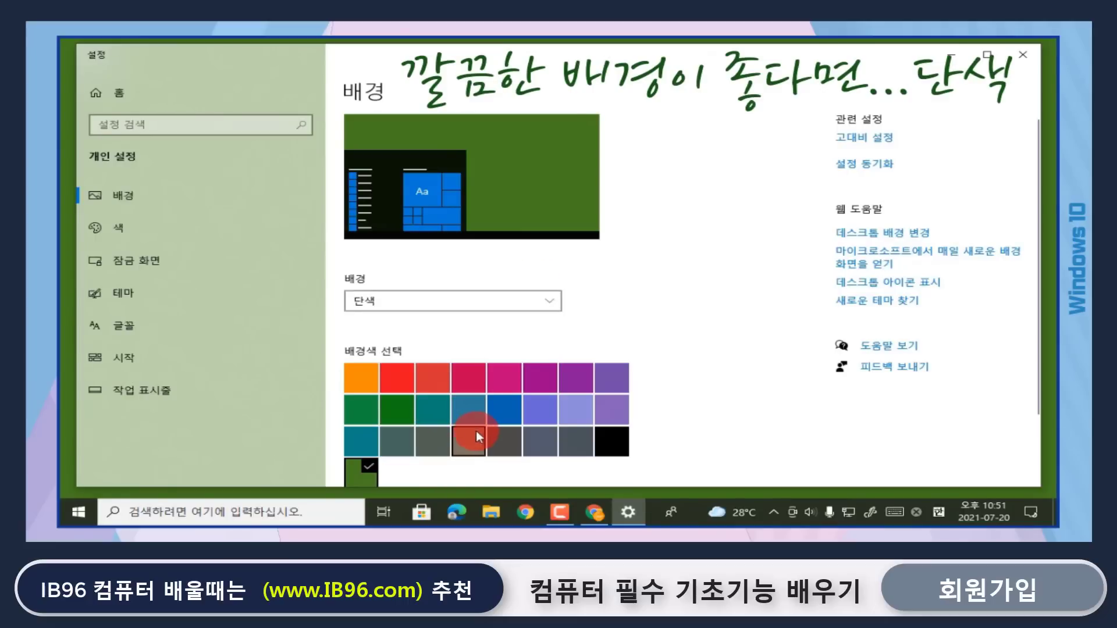
- Set the desktop background to 슬라이드 쇼 and open the options for the picture change interval
click(504, 311)
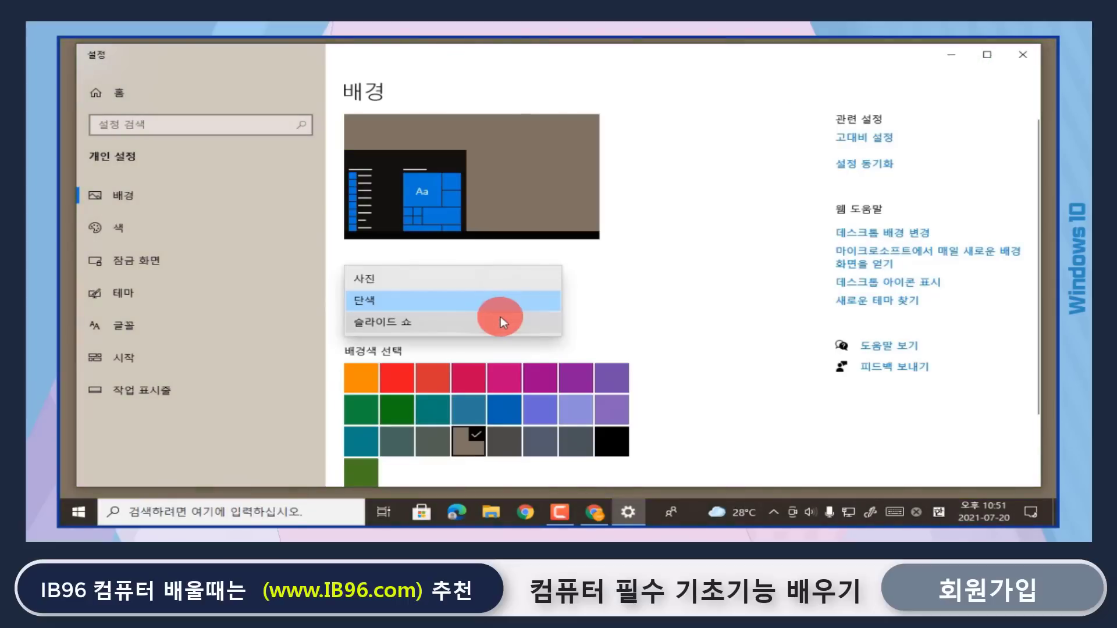
click(500, 317)
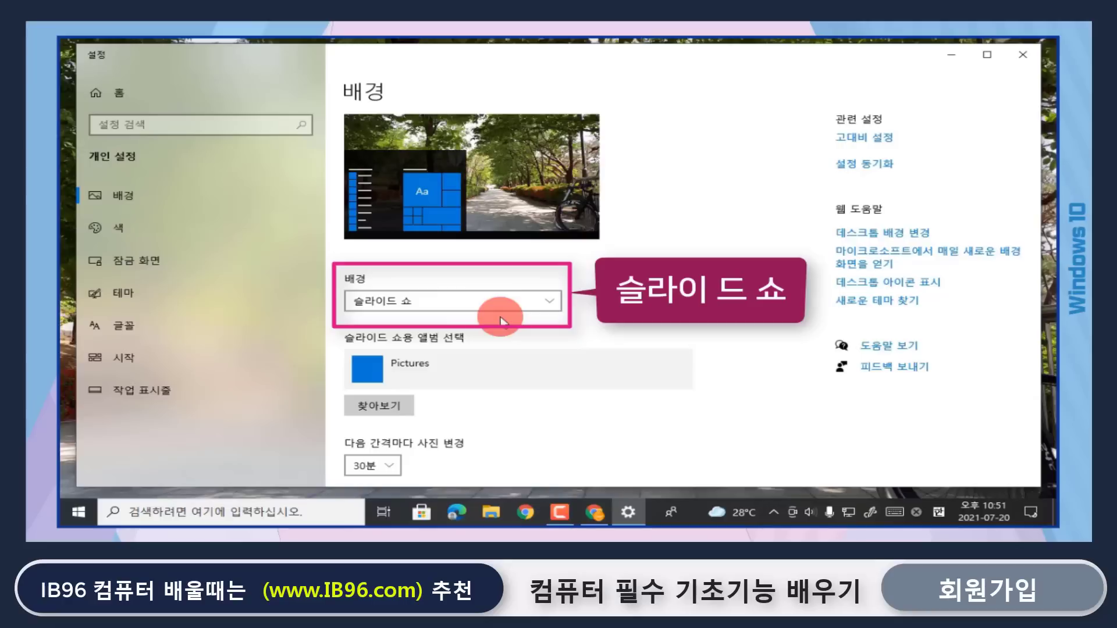
scroll(500, 317, down, 2)
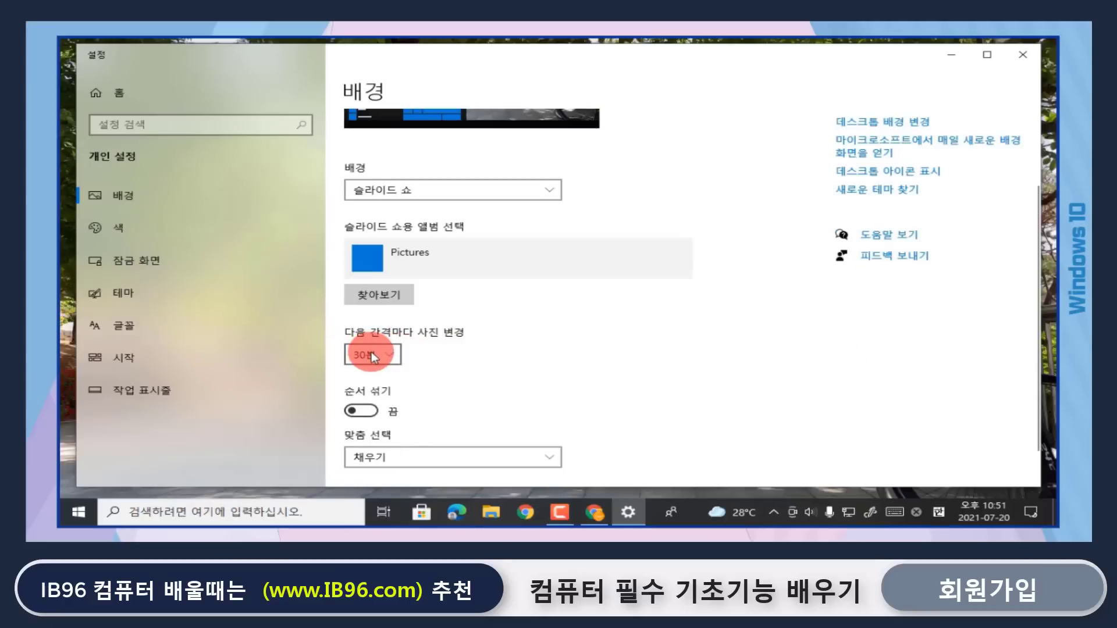
click(371, 352)
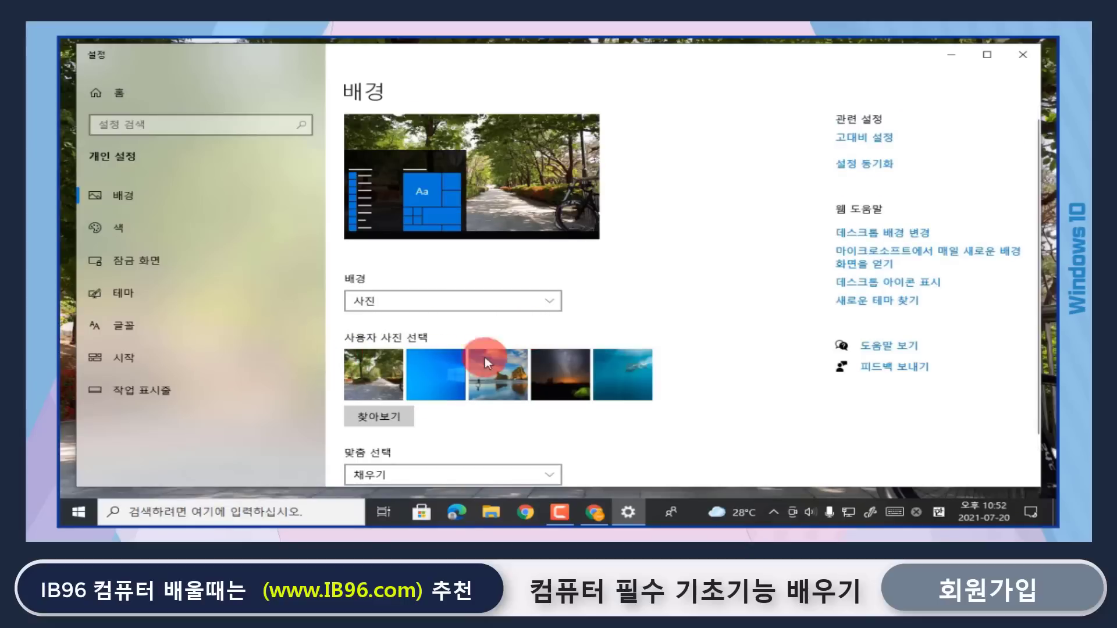
- Return the desktop background to 사진 with the default blue Windows picture, and check the fit setting
click(453, 379)
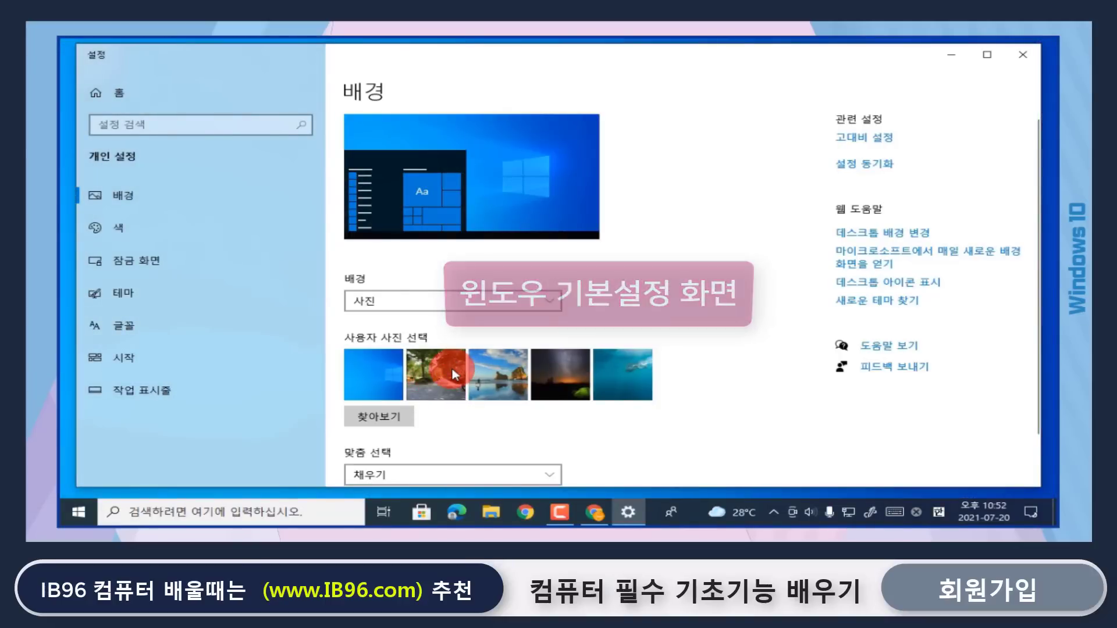
scroll(723, 294, down, 2)
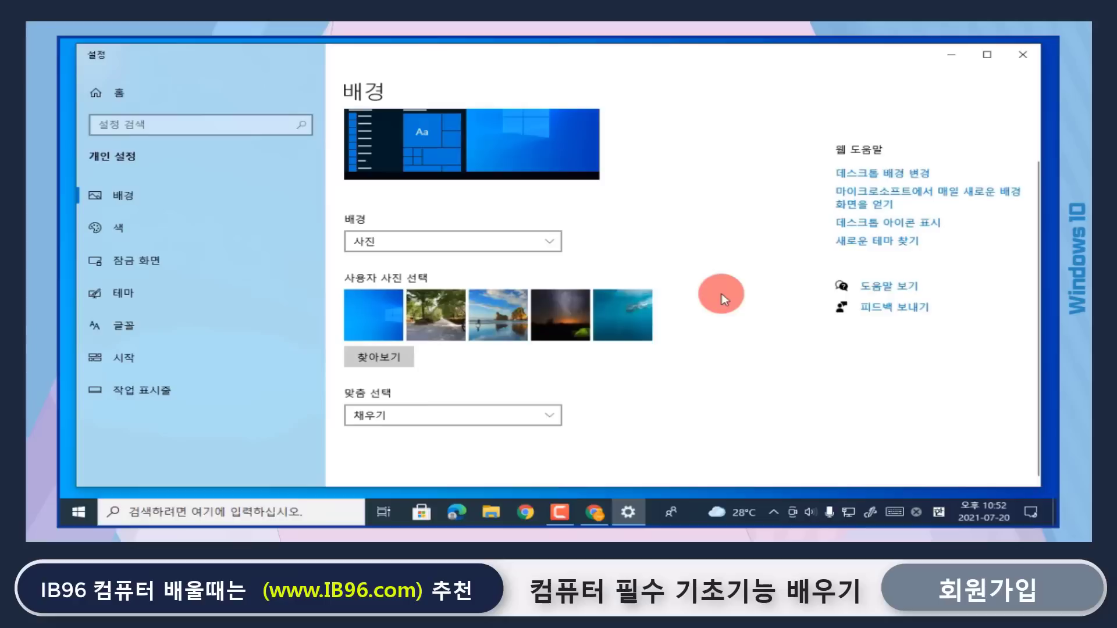
- Open Microsoft's Bing Wallpaper page from the background settings, download BingWallpaper.exe, and close the browser
click(870, 208)
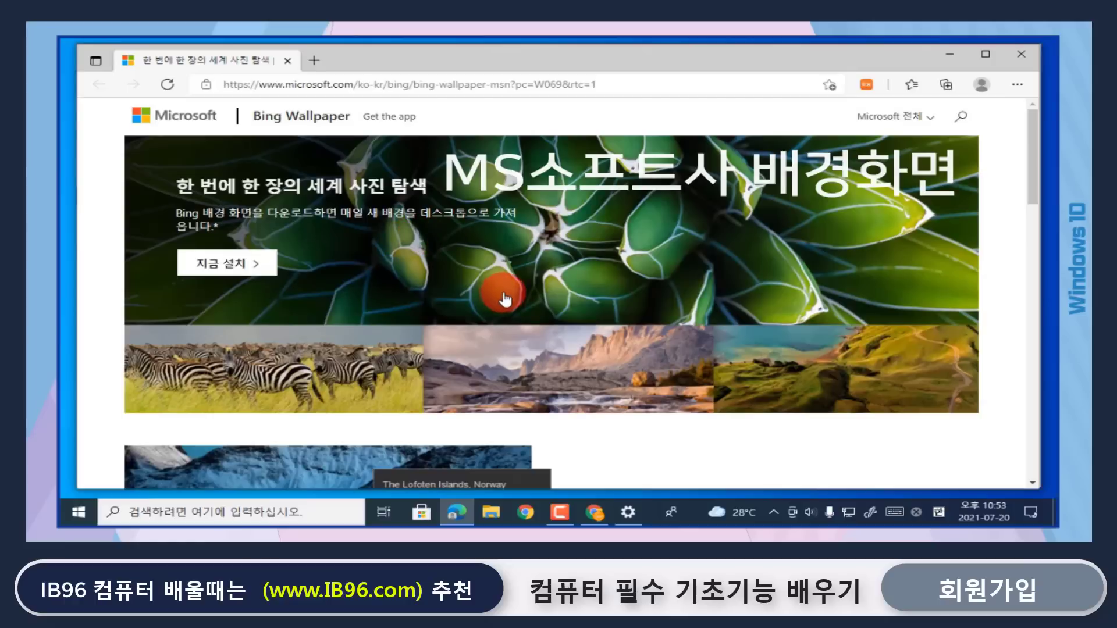
scroll(506, 297, down, 3)
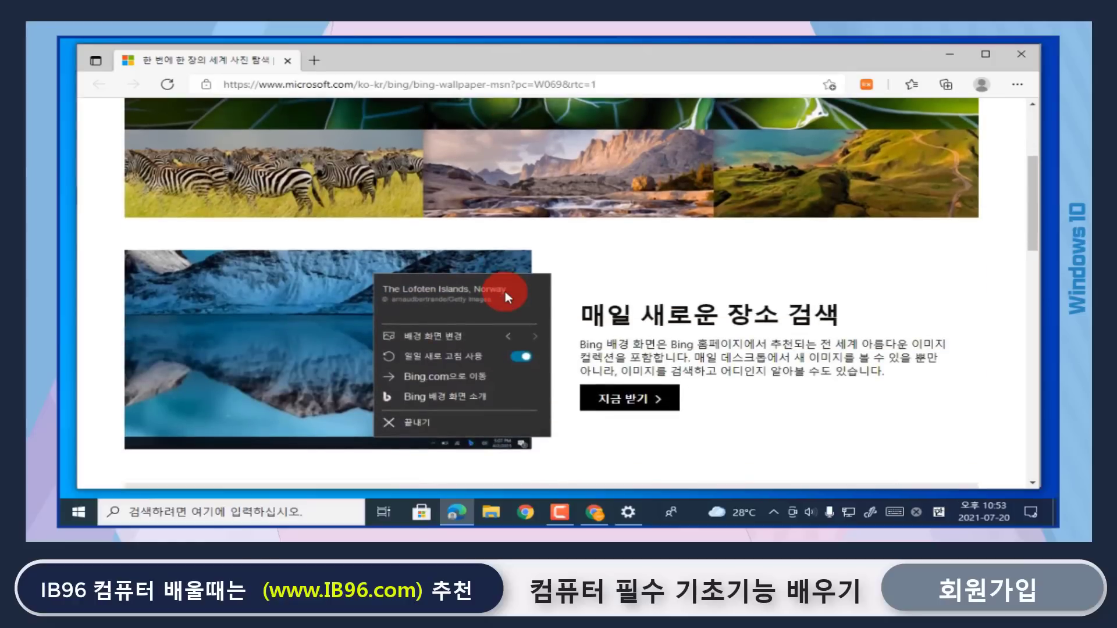
scroll(504, 292, up, 3)
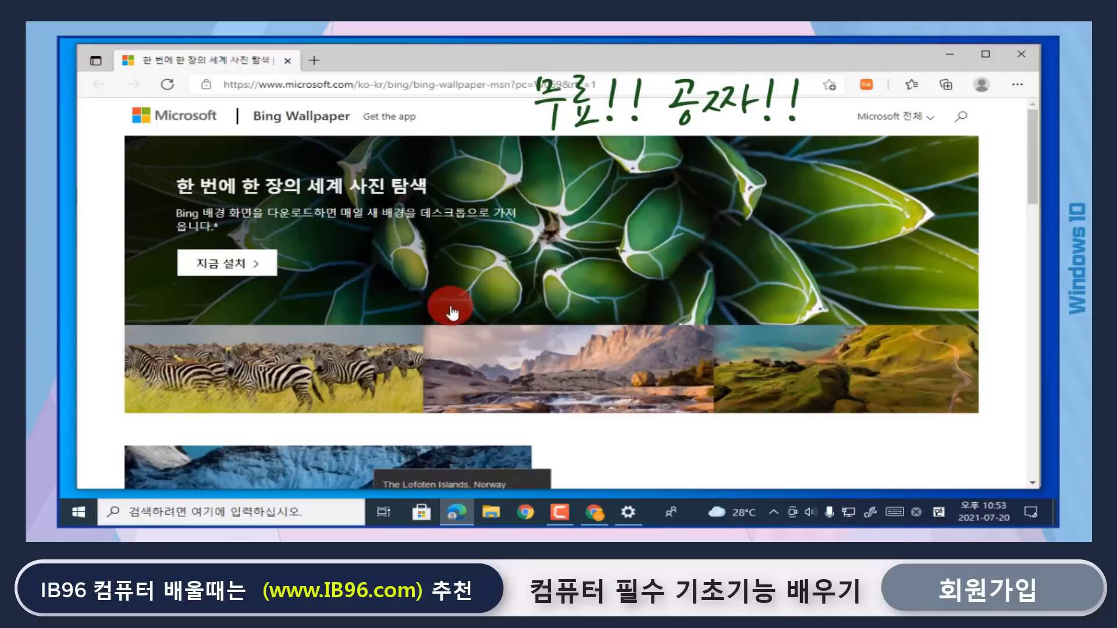
click(259, 269)
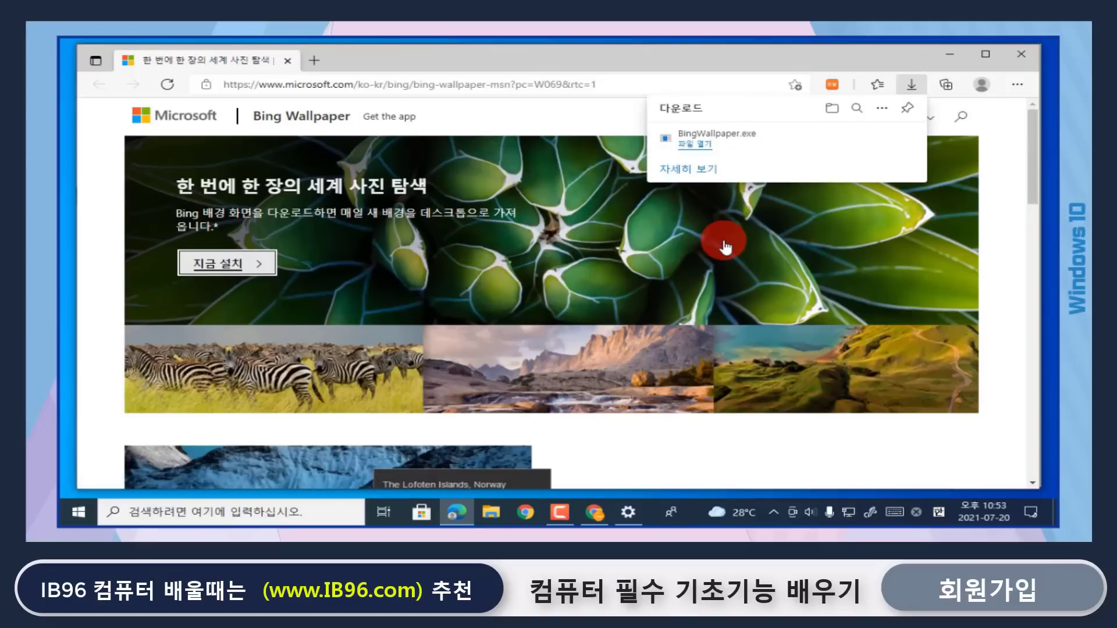
click(1022, 54)
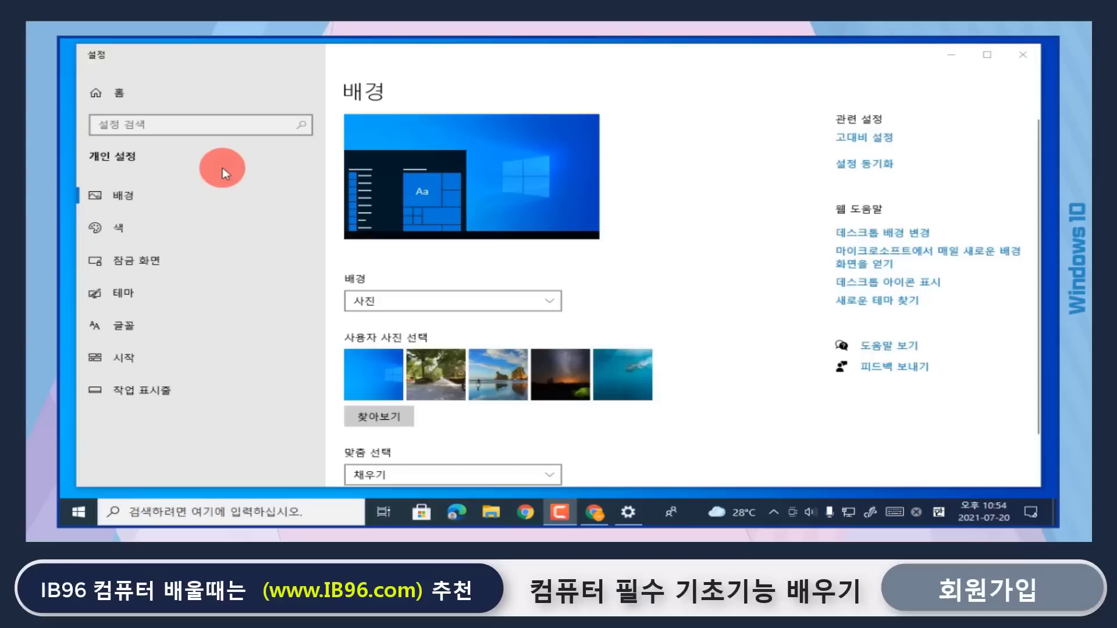
- Open the 잠금 화면 settings and choose Windows 추천 as the lock screen background
click(170, 262)
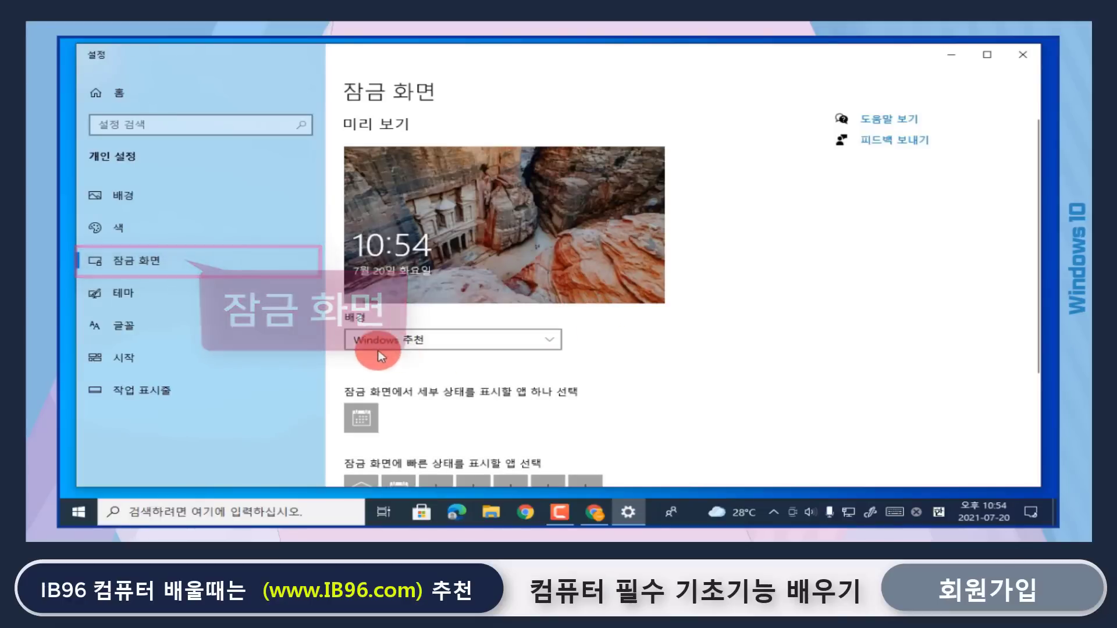
click(505, 345)
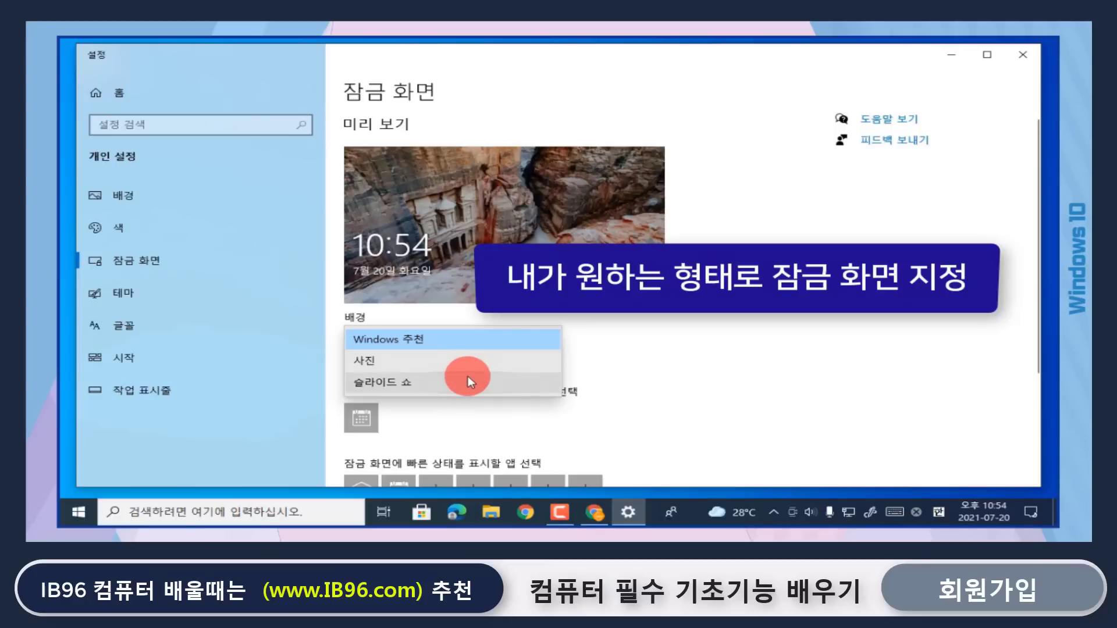
click(440, 342)
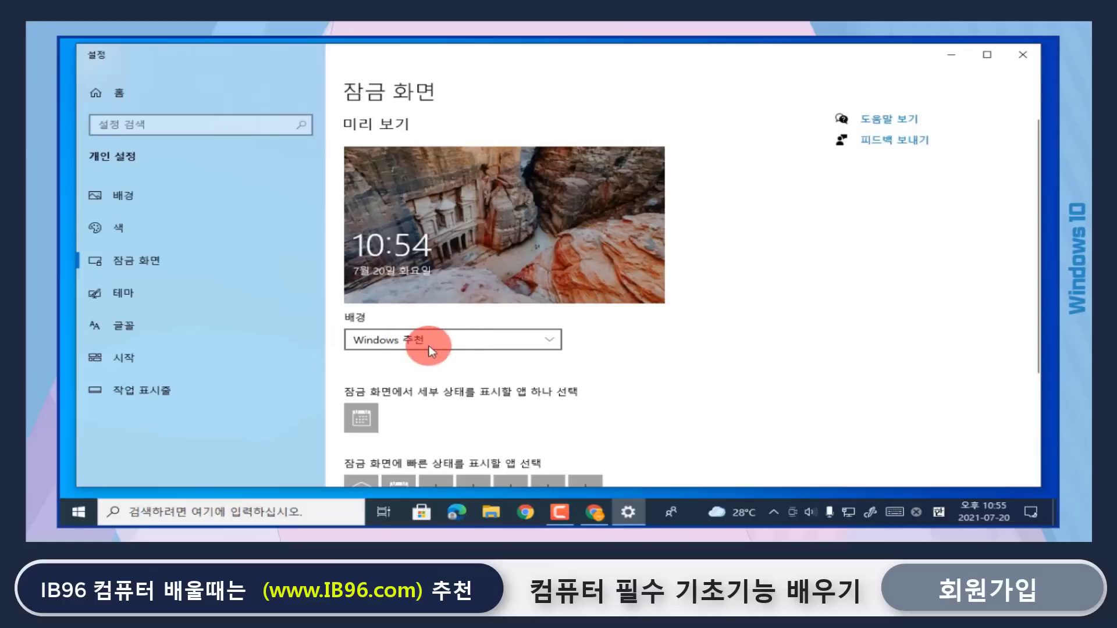
- Choose 없음 for an empty quick-status app slot on the lock screen, and switch the sign-in screen background picture off and back on
scroll(653, 361, down, 3)
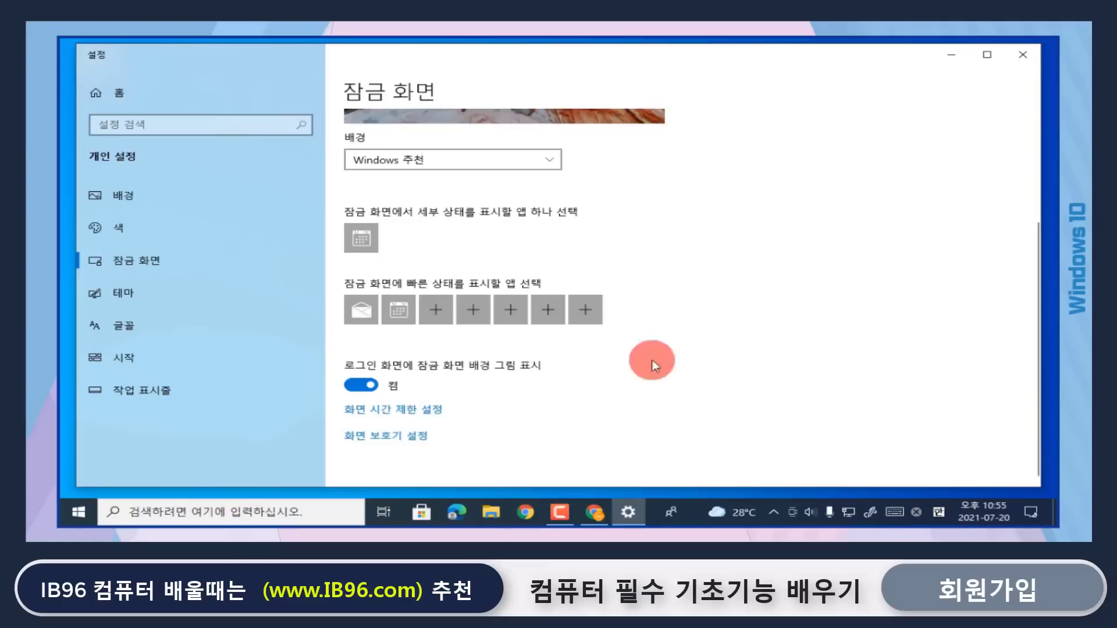
click(446, 317)
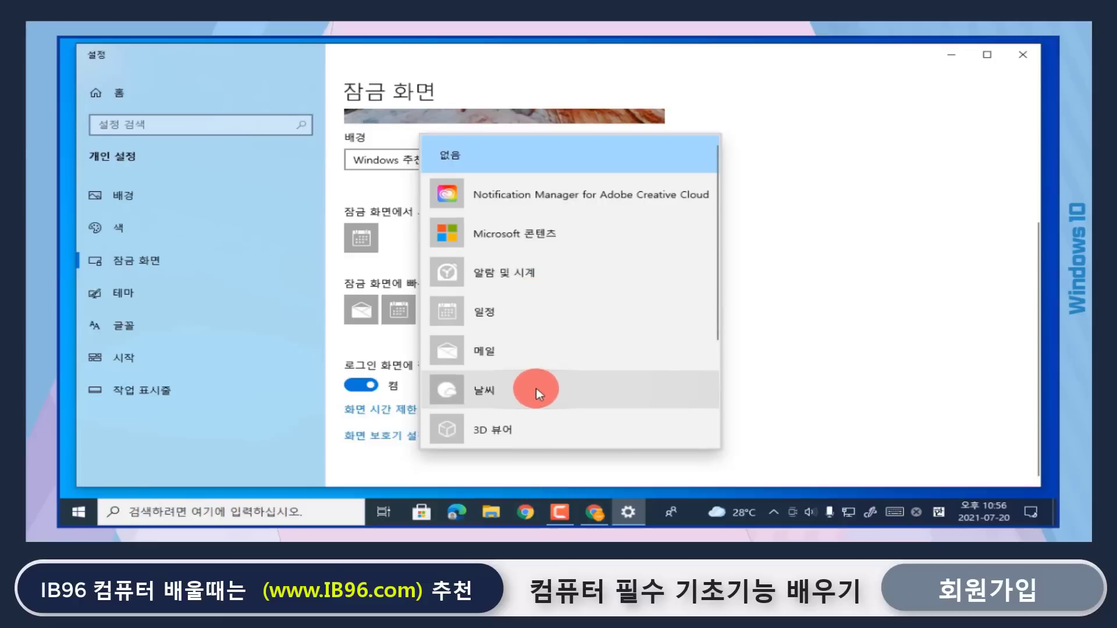
scroll(535, 388, down, 2)
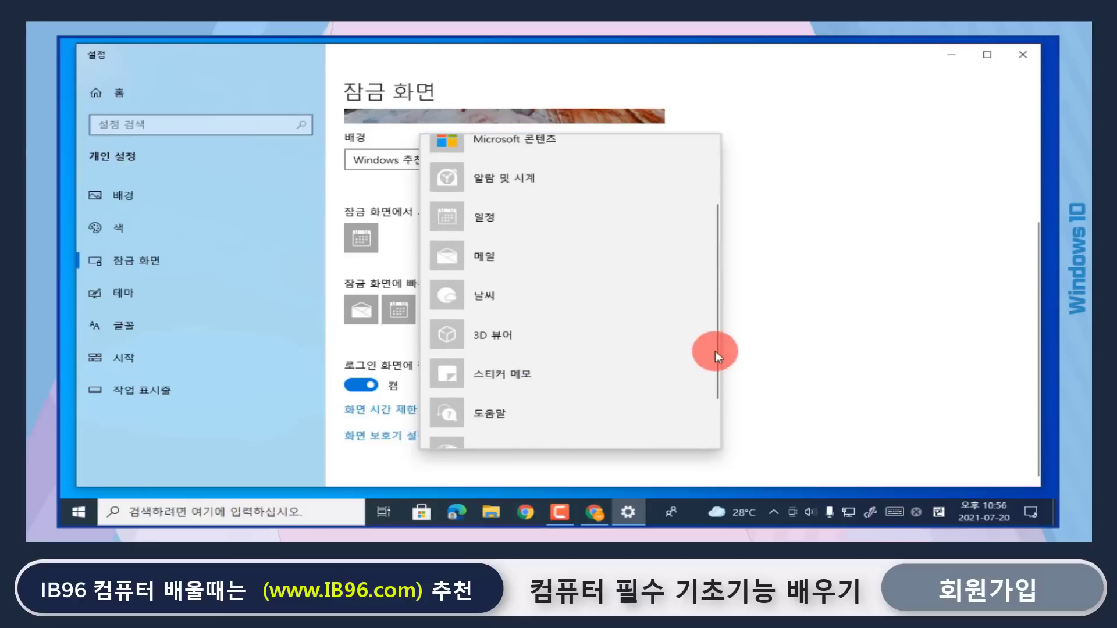
scroll(715, 351, up, 1)
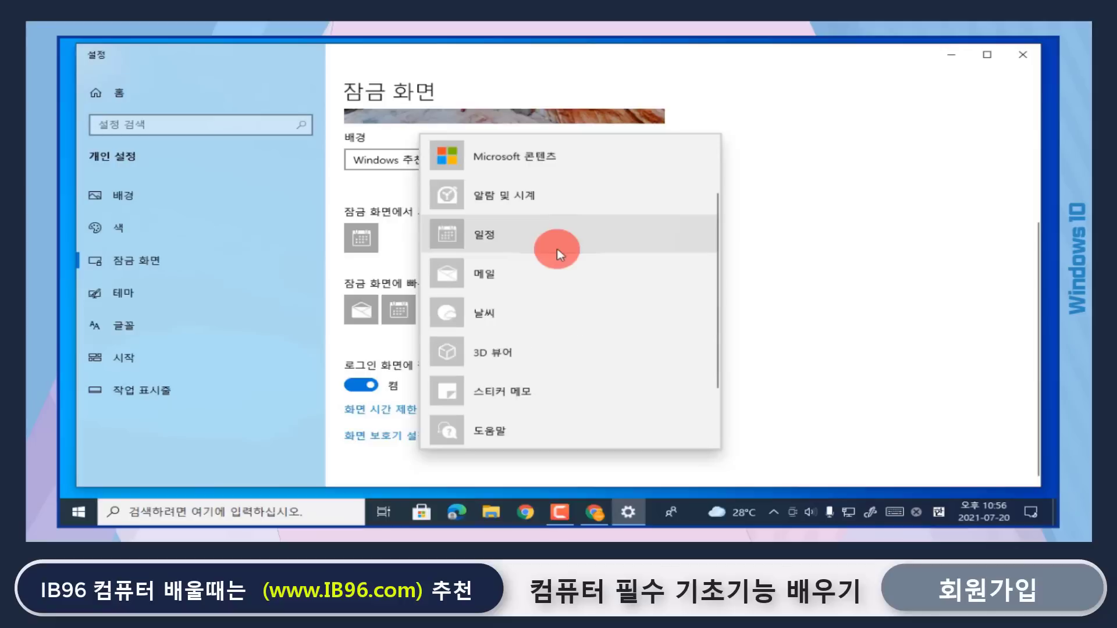
scroll(593, 271, up, 2)
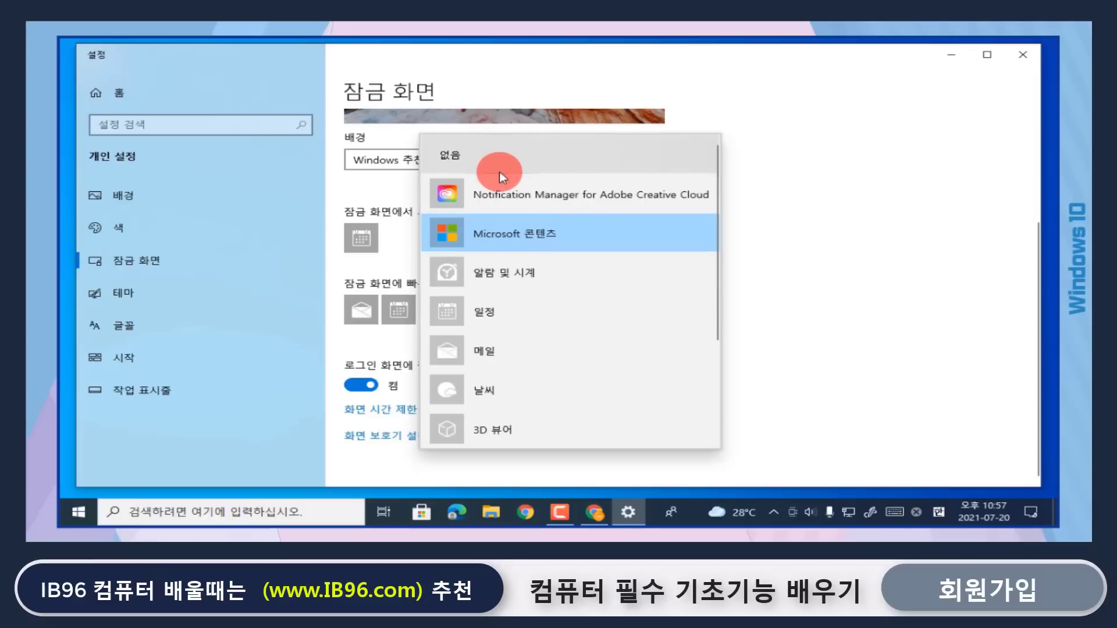
click(498, 153)
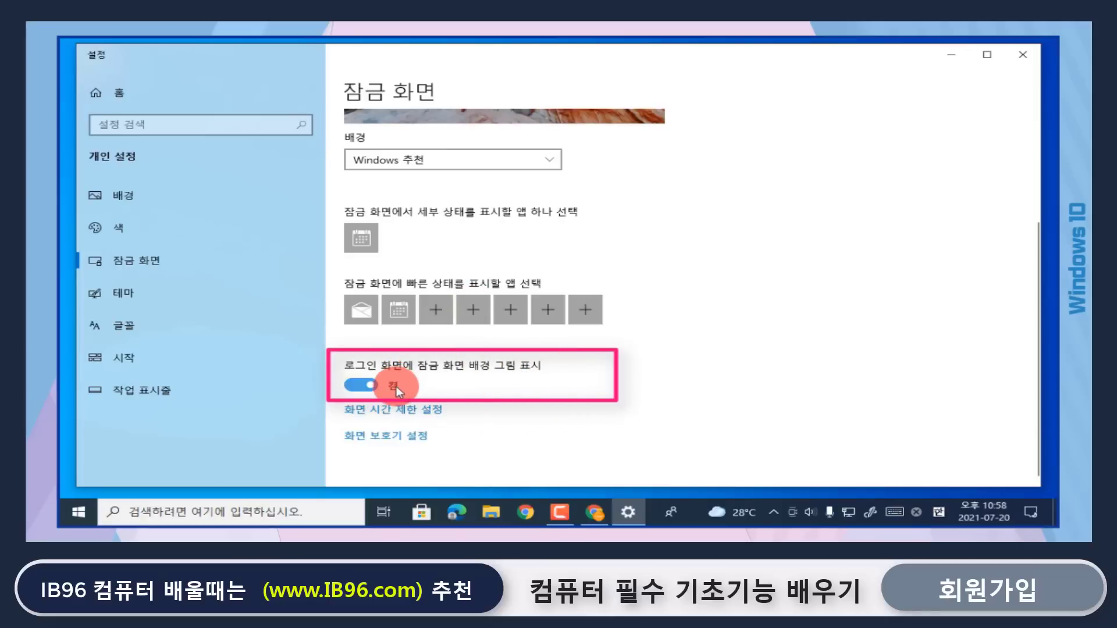
click(360, 385)
click(363, 385)
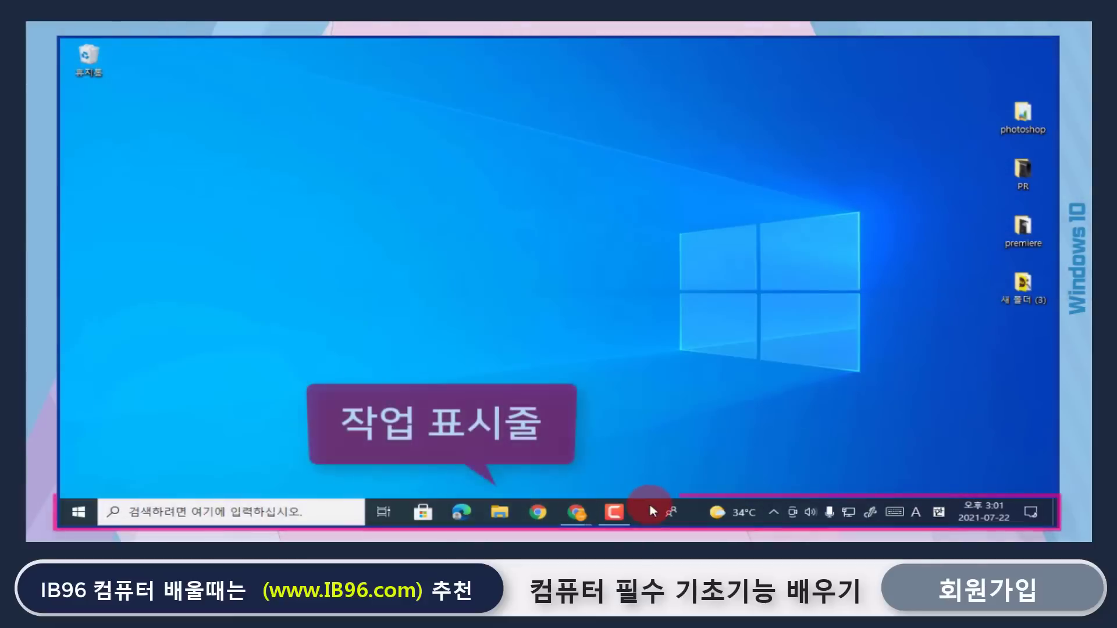
- Open 작업 관리자 from the taskbar and show the list of startup programs
right_click(649, 505)
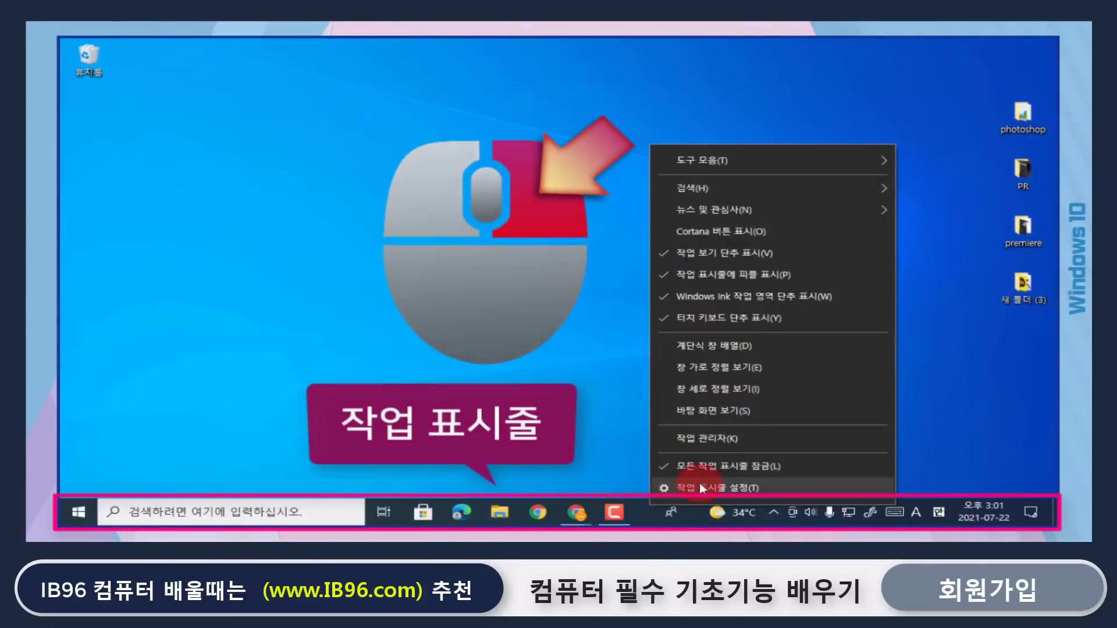
click(749, 444)
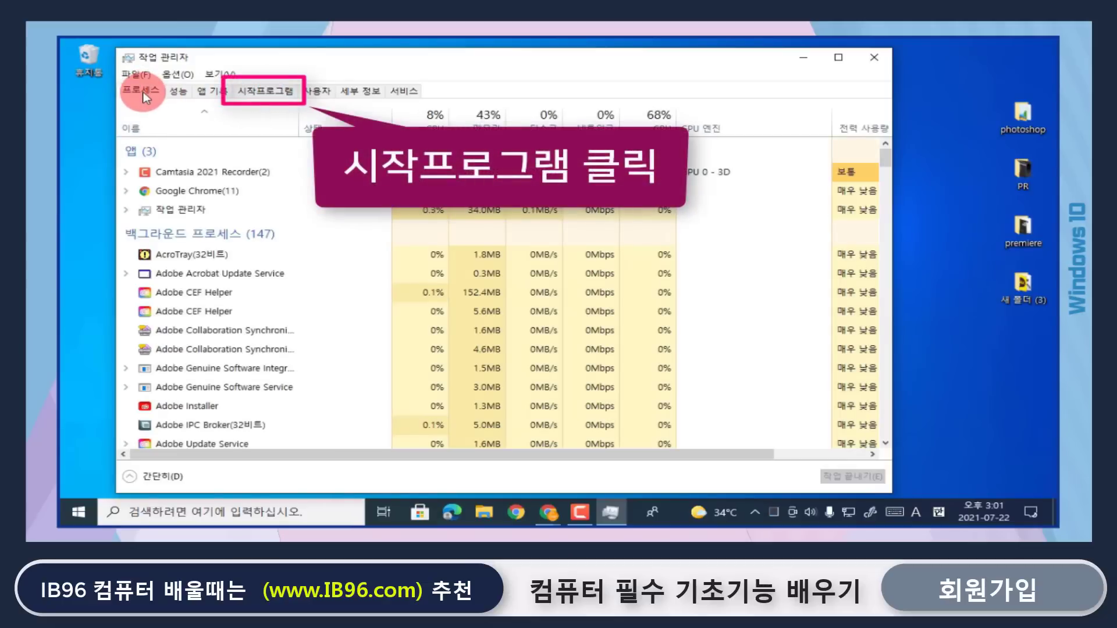
click(263, 90)
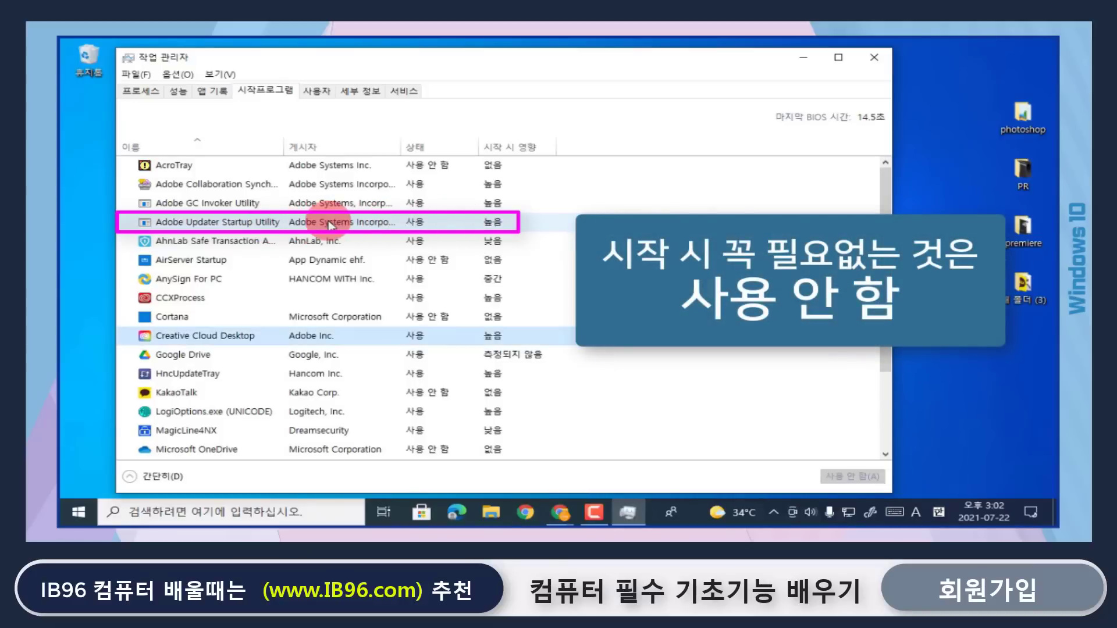
- Enable Cortana as a startup program and set it back to 사용 안 함
scroll(368, 251, down, 1)
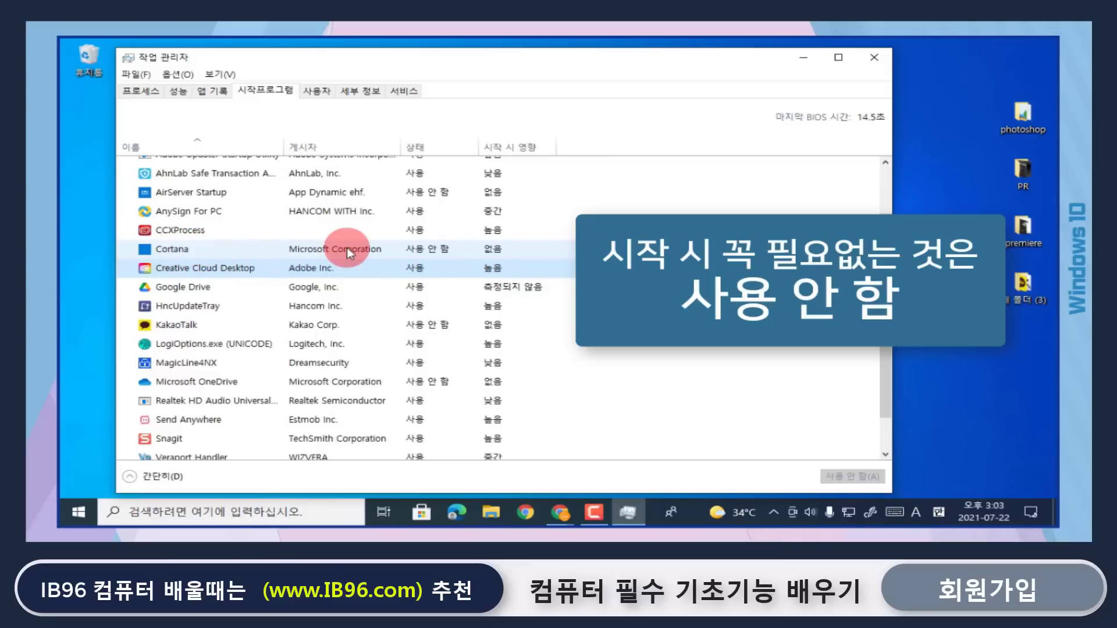
right_click(261, 249)
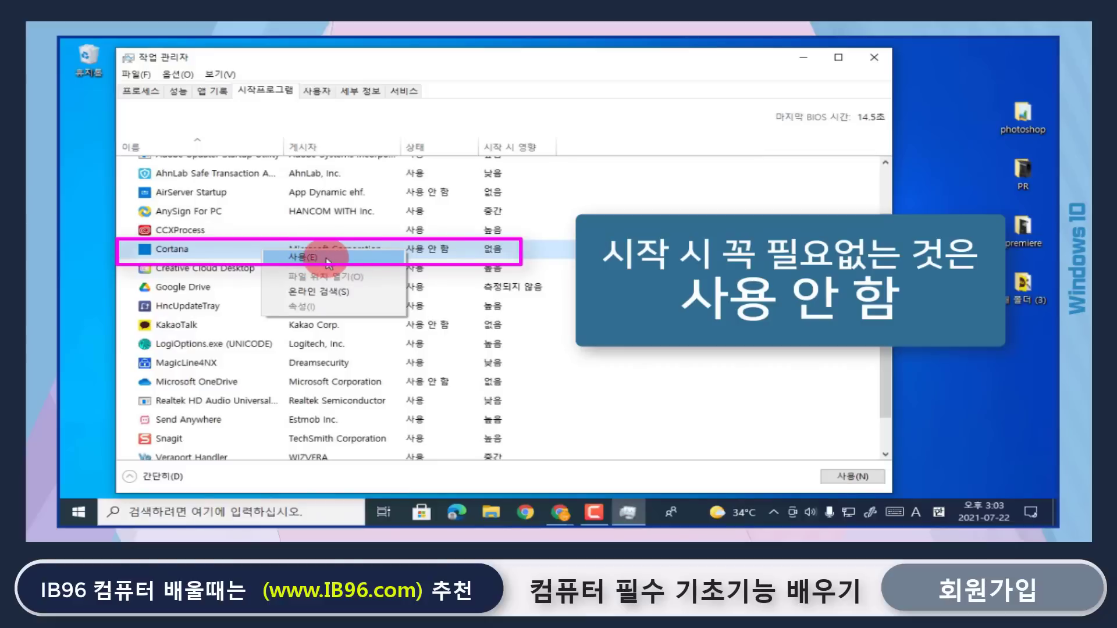
click(328, 259)
right_click(258, 253)
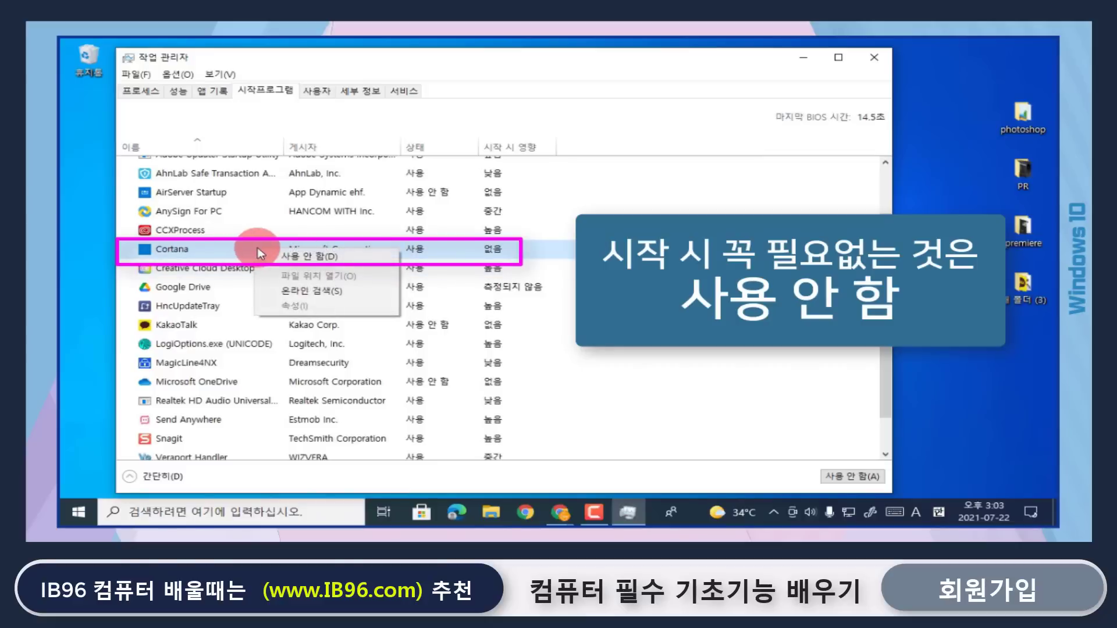
click(329, 257)
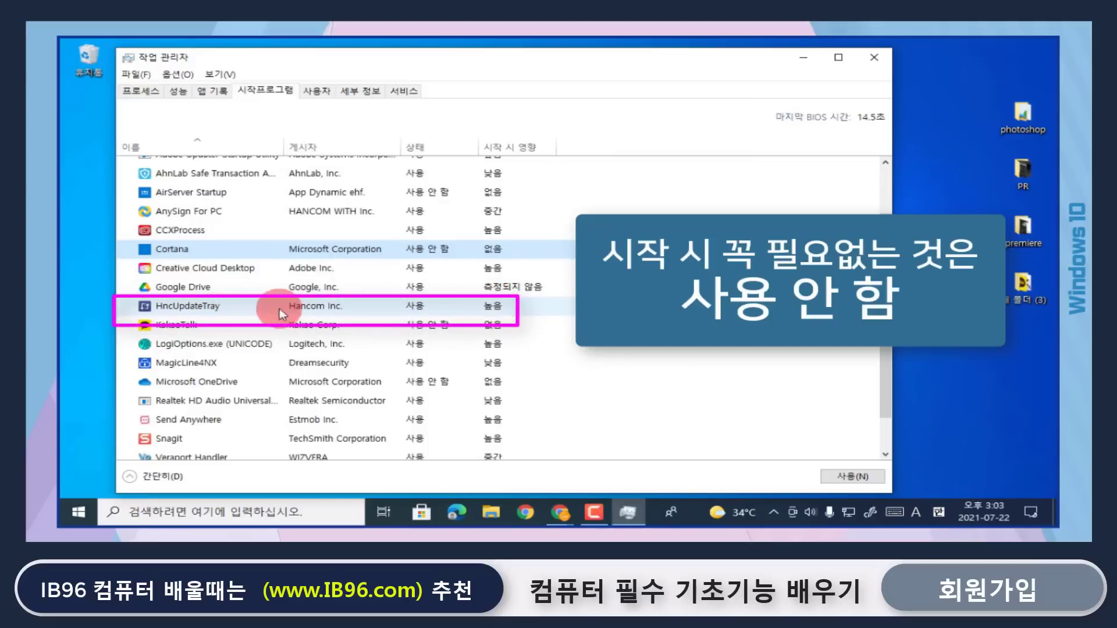
- Check the available options for HncUpdateTray and set Send Anywhere to 사용 안 함 in the startup programs
right_click(260, 309)
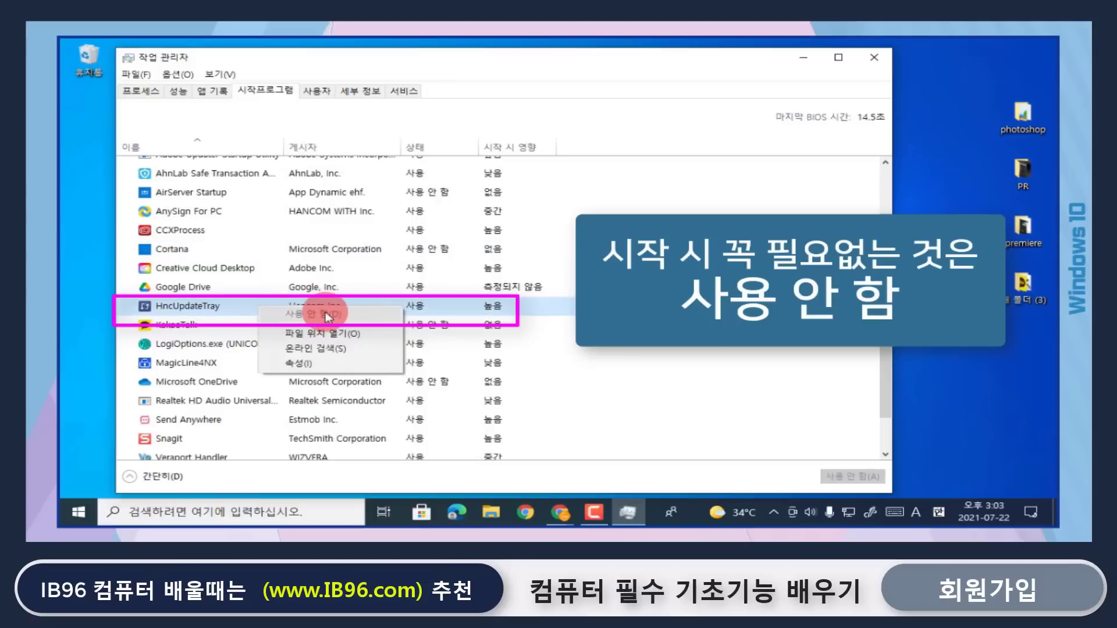
click(549, 317)
scroll(300, 379, down, 1)
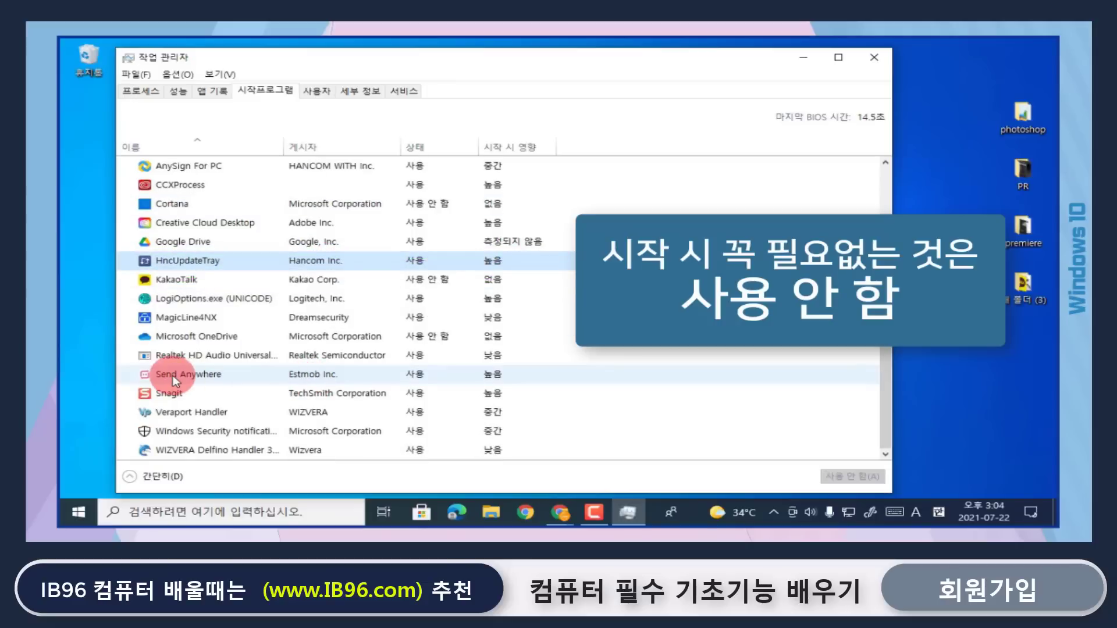
right_click(246, 375)
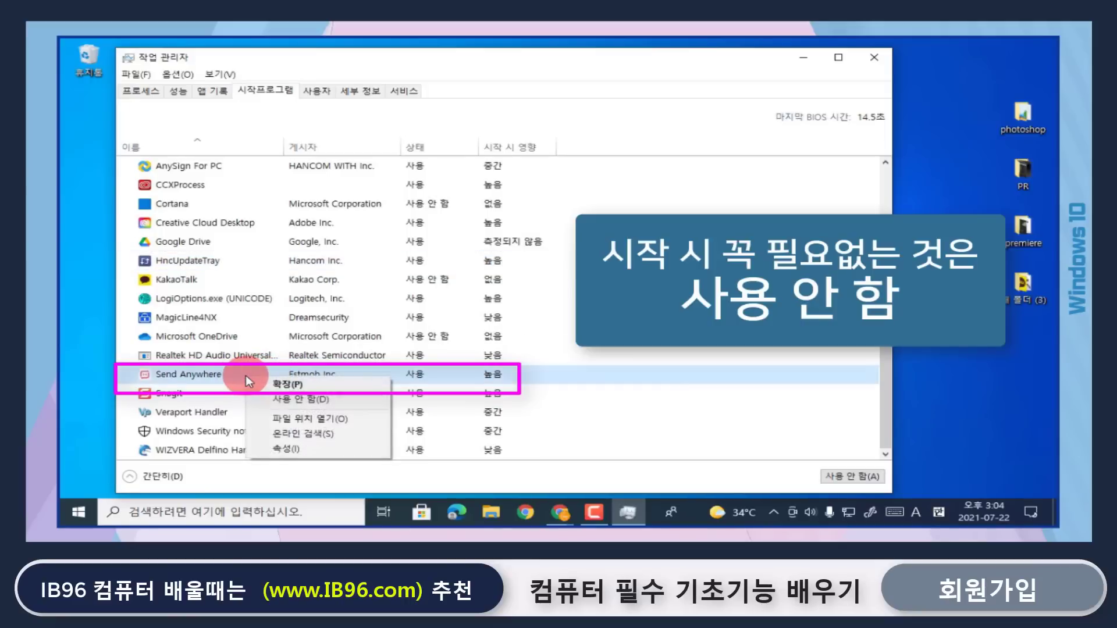
click(299, 400)
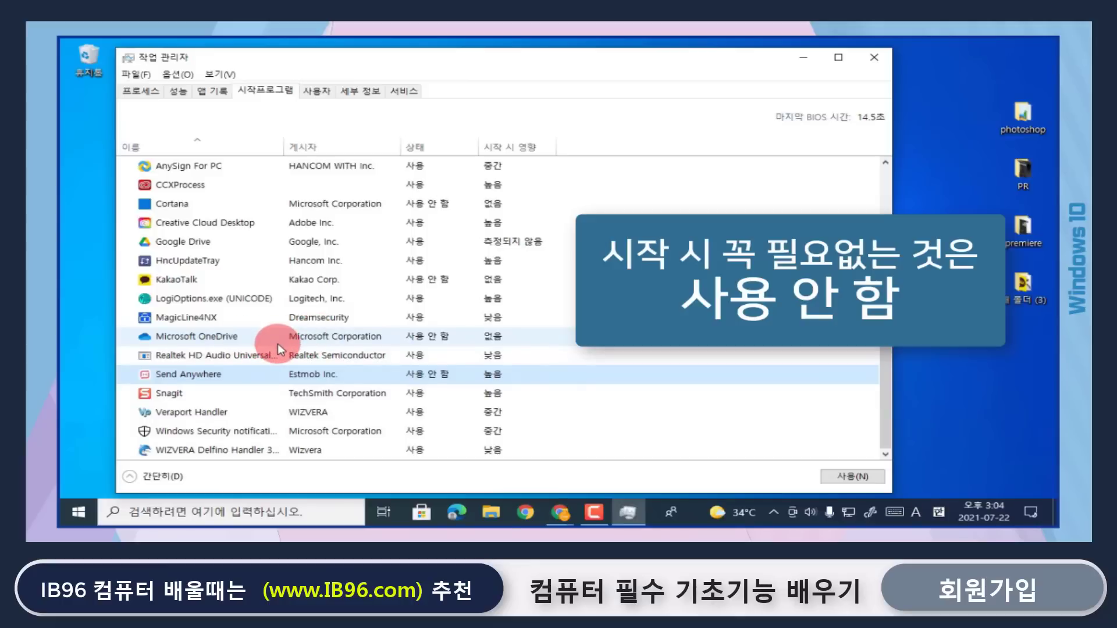
scroll(286, 346, up, 2)
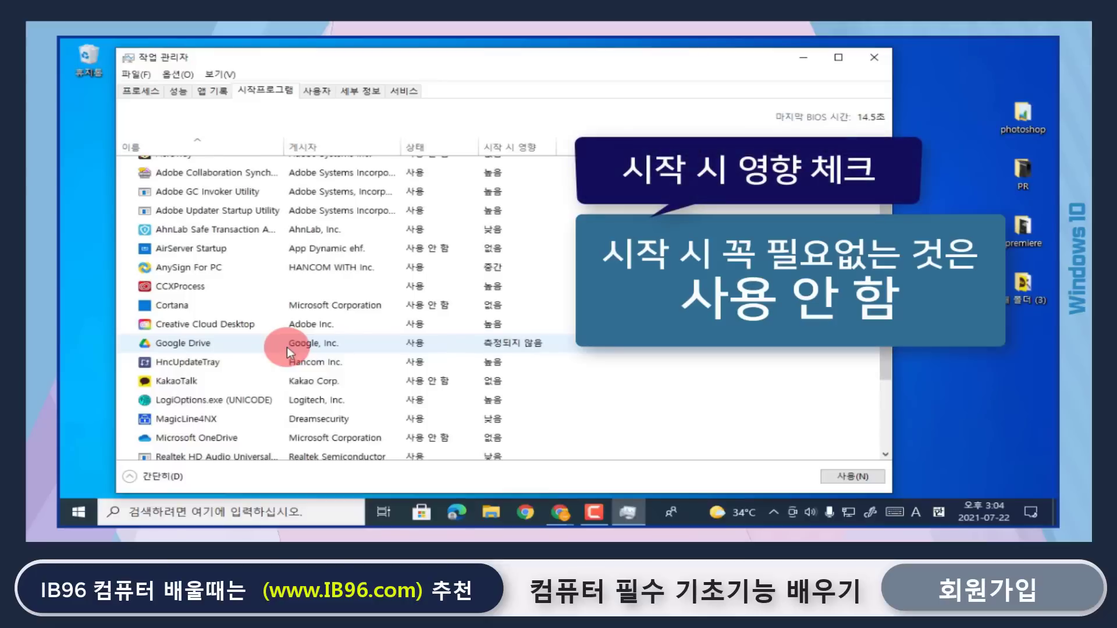
scroll(287, 347, up, 1)
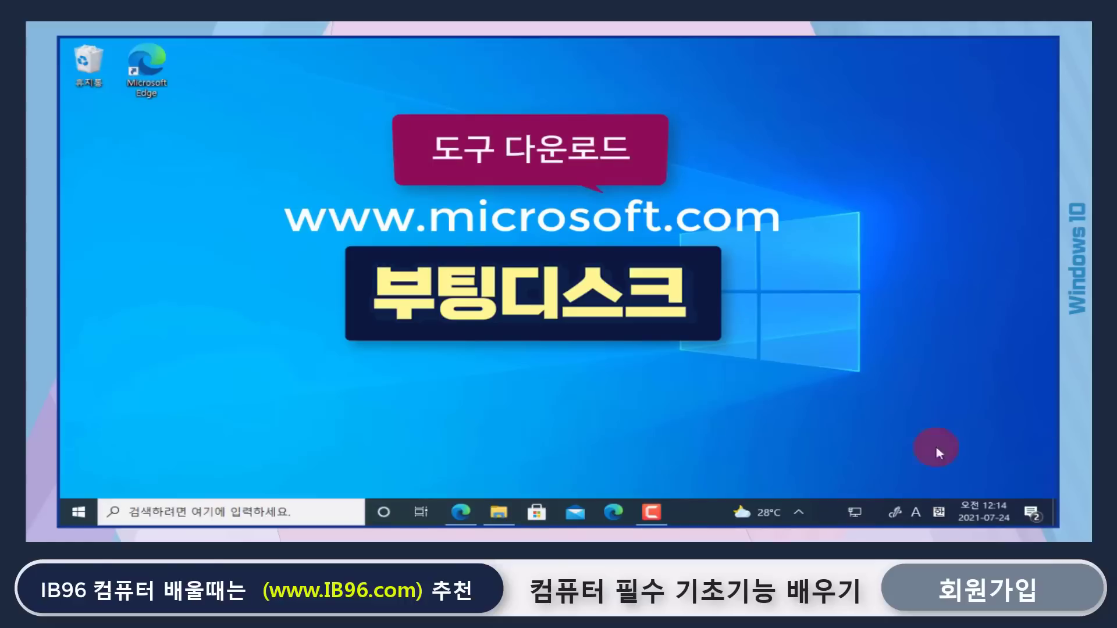
click(613, 512)
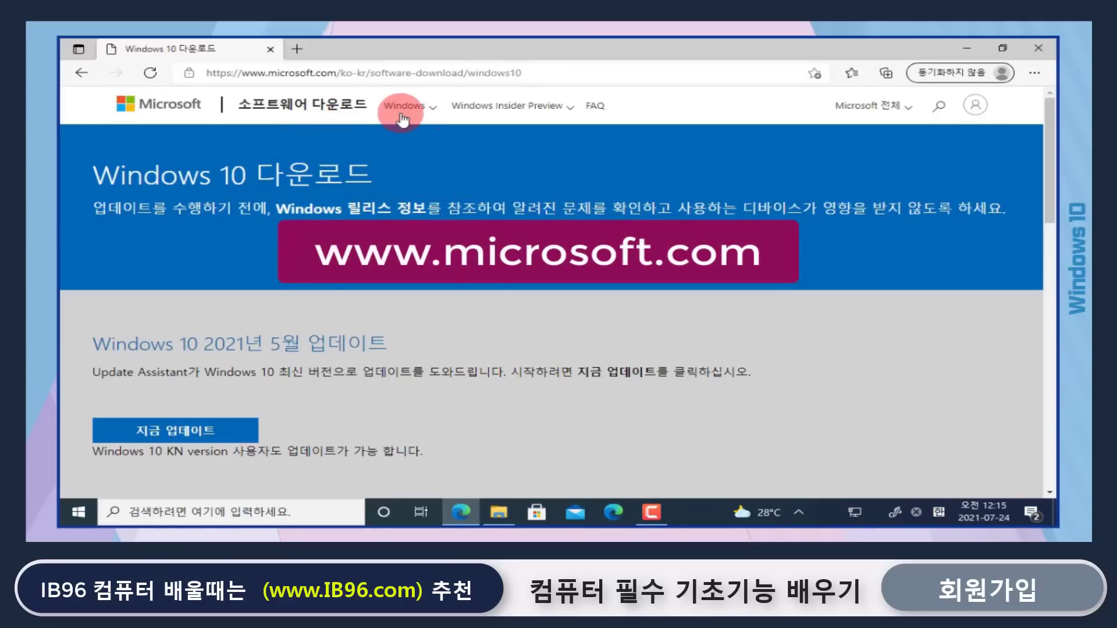
drag(566, 76, 224, 85)
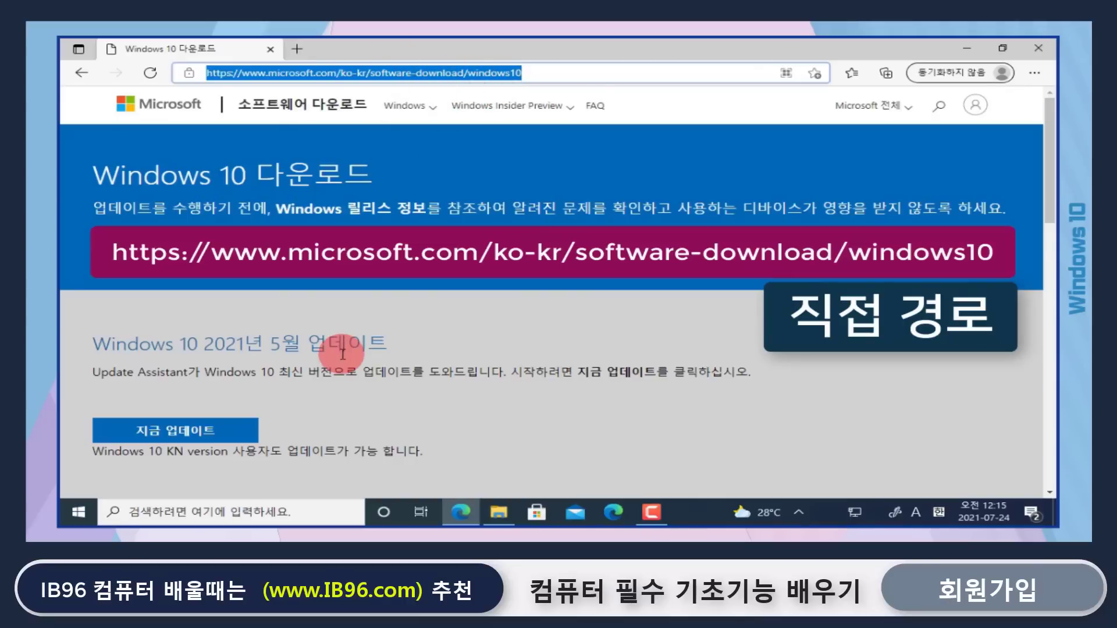
scroll(342, 353, down, 6)
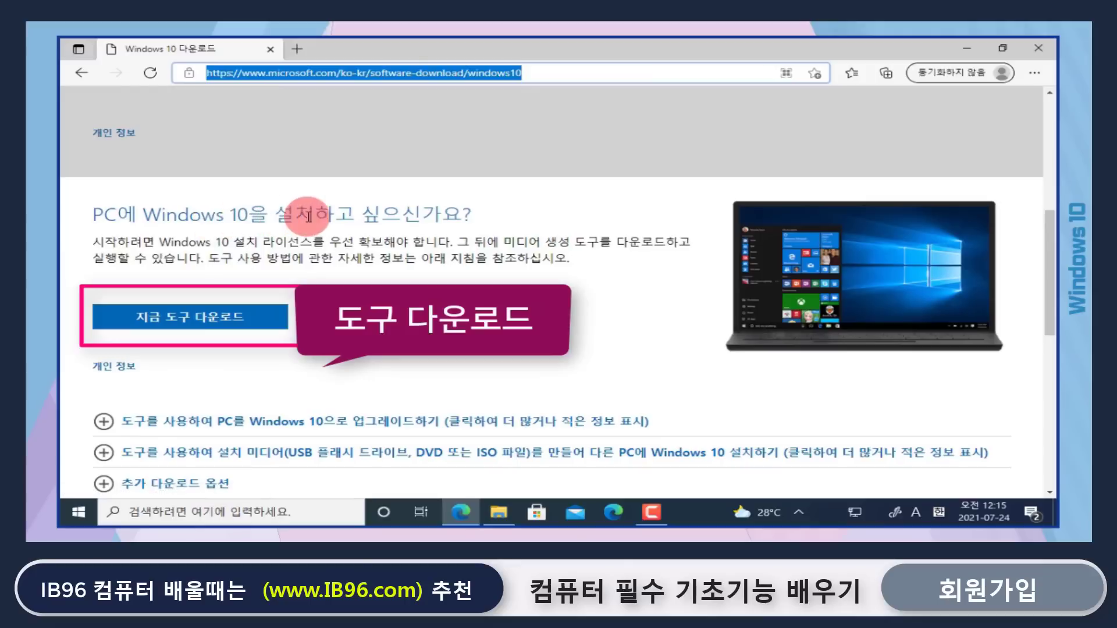
click(276, 319)
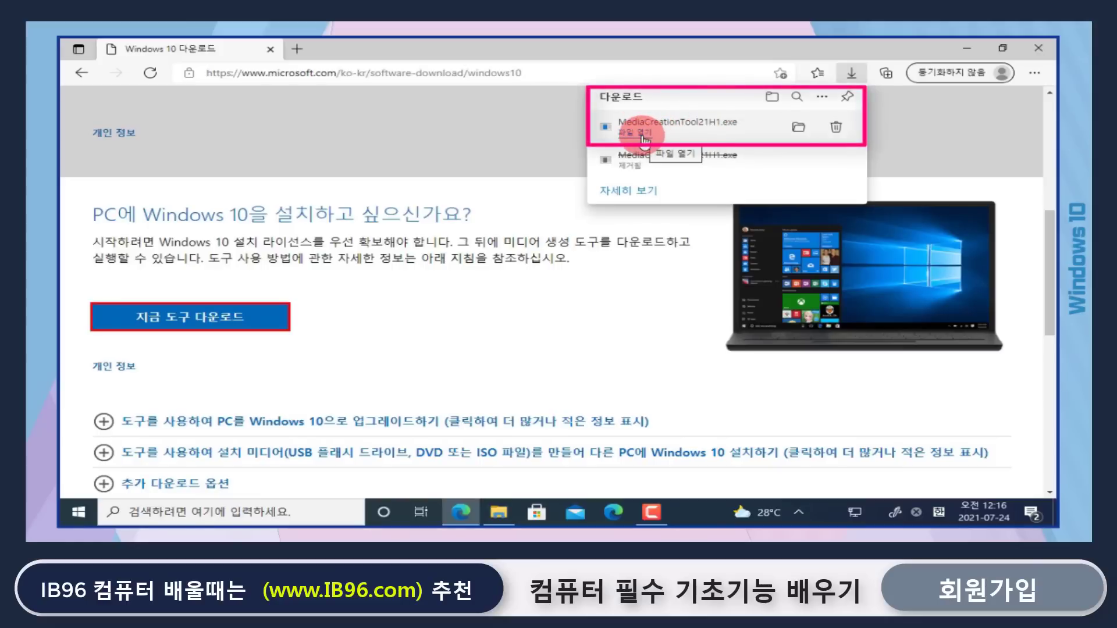
- Run the downloaded MediaCreationTool21H1.exe, minimize the browser, and accept the licence terms
click(644, 138)
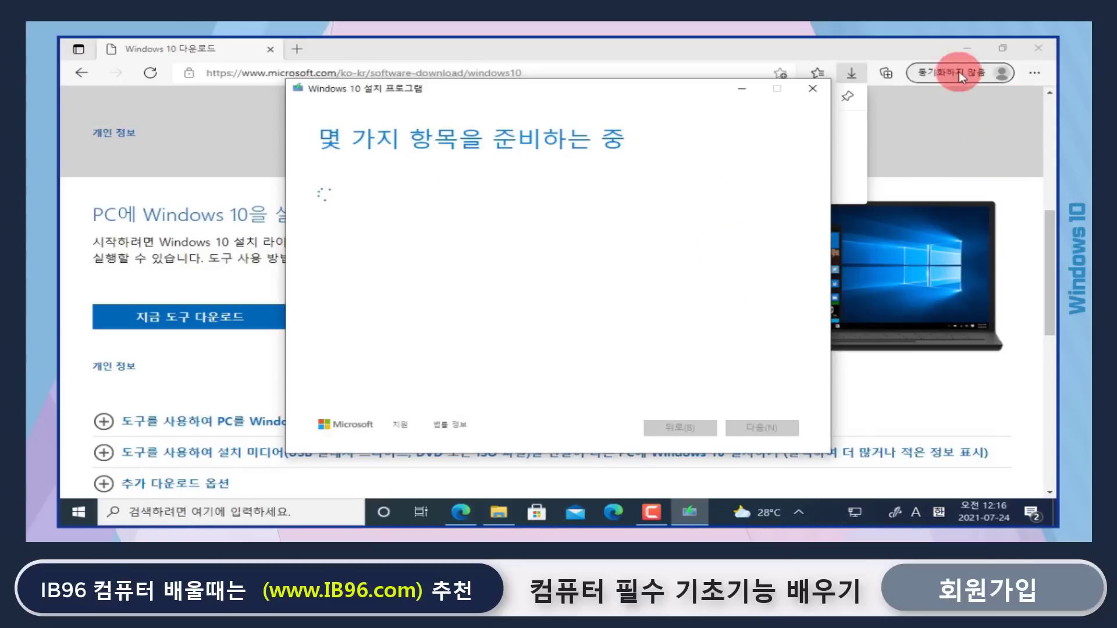
click(966, 48)
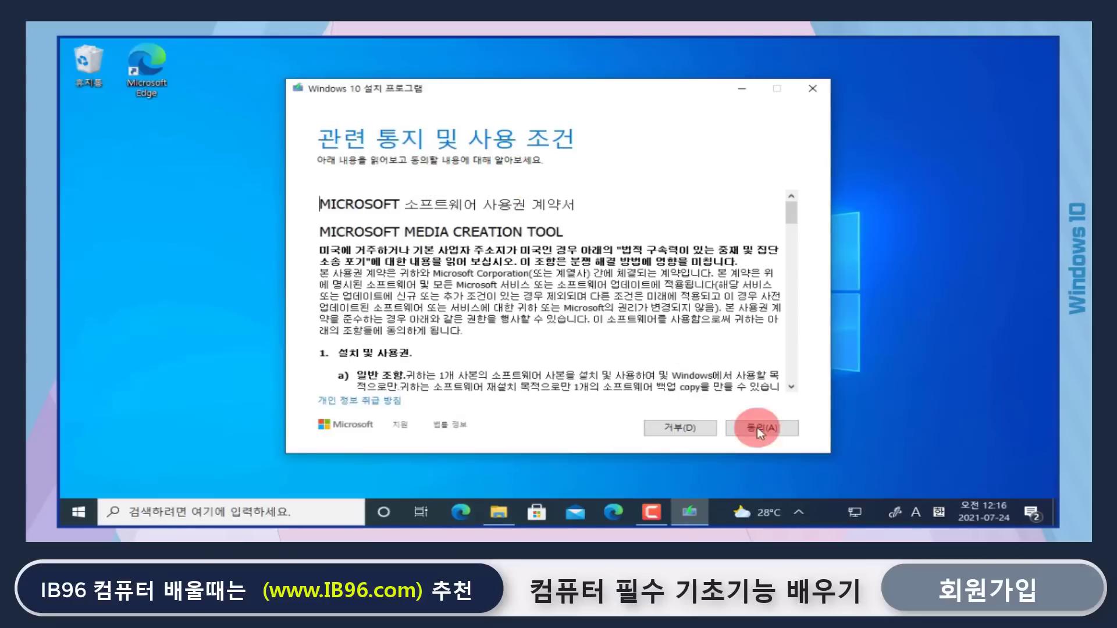
click(781, 430)
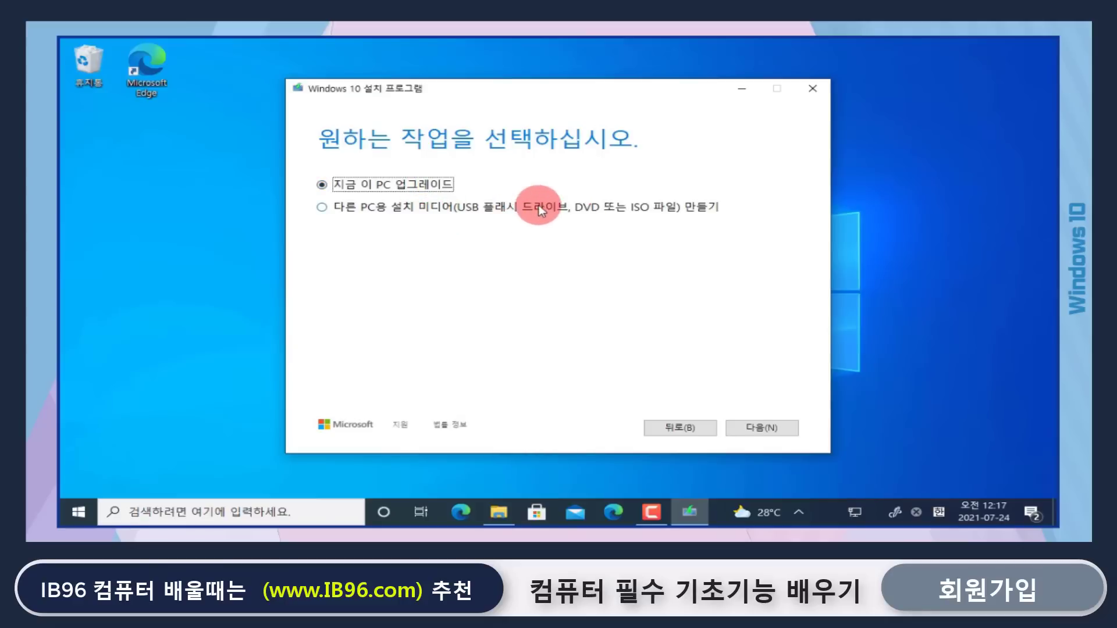
- Choose to create installation media for another PC and accept the recommended language, edition and architecture options for this PC
click(322, 208)
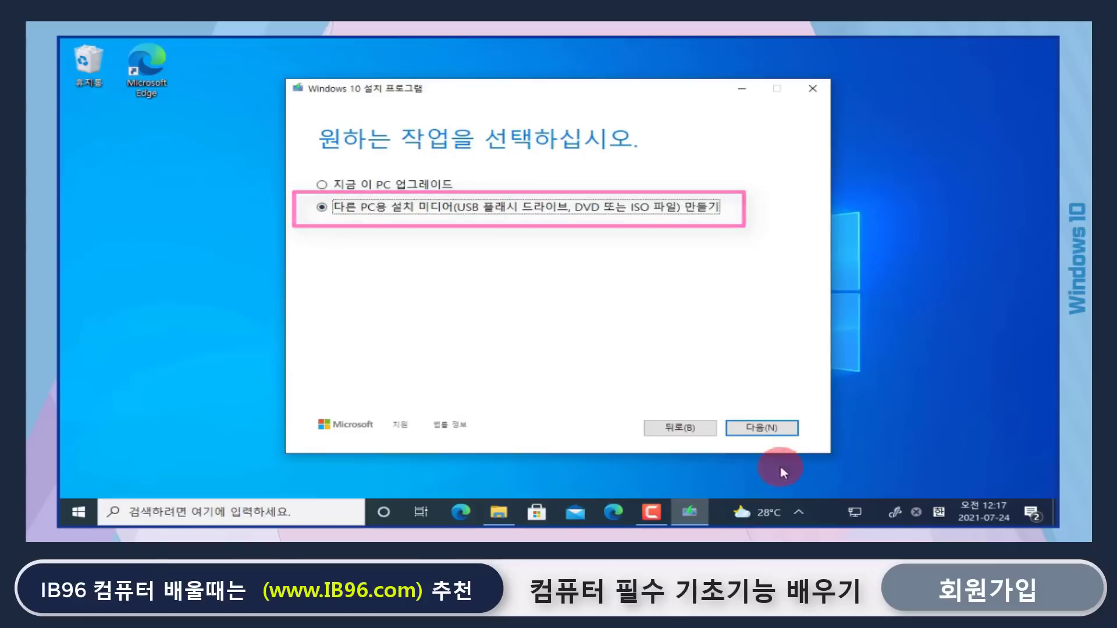
click(761, 427)
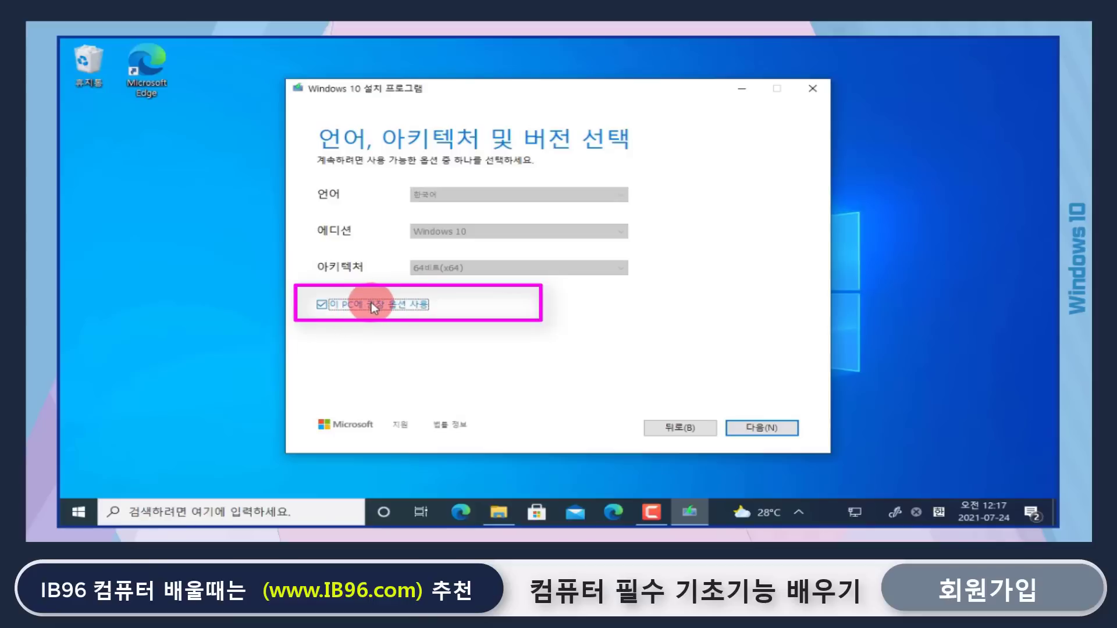
click(766, 428)
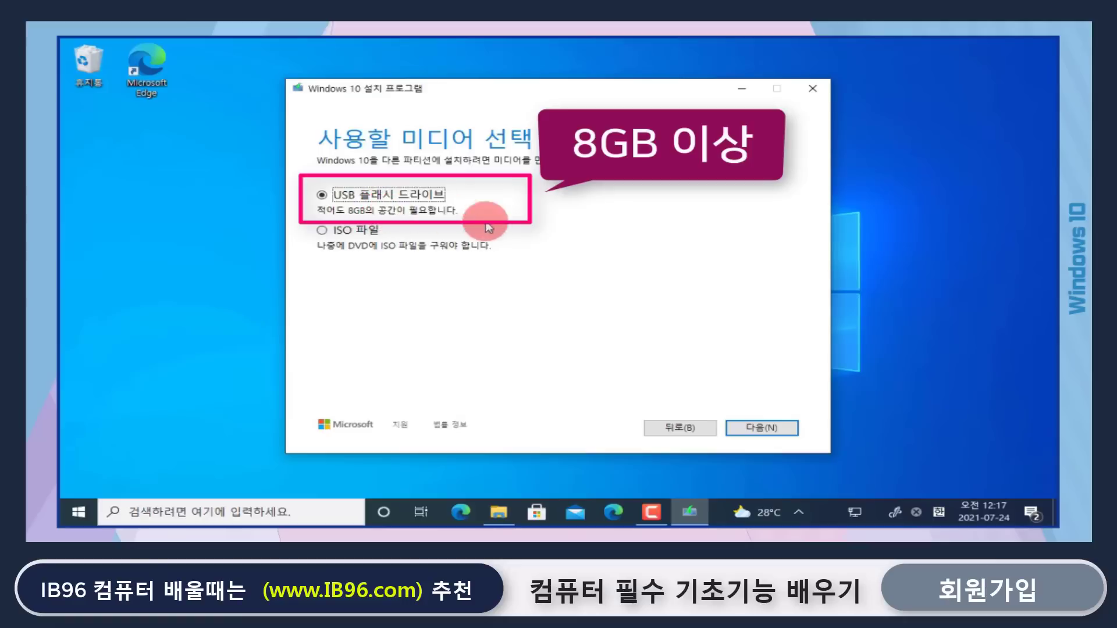
- Create the Windows 10 installation media on the USB flash drive E: (ESD-USB) and finish the setup program
click(768, 428)
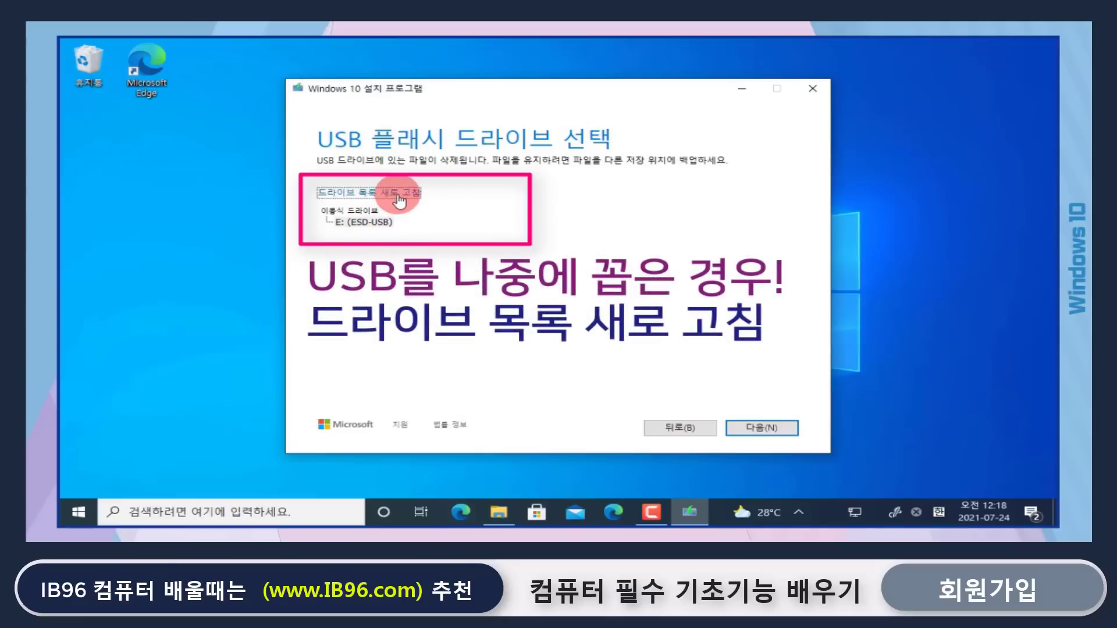
click(379, 223)
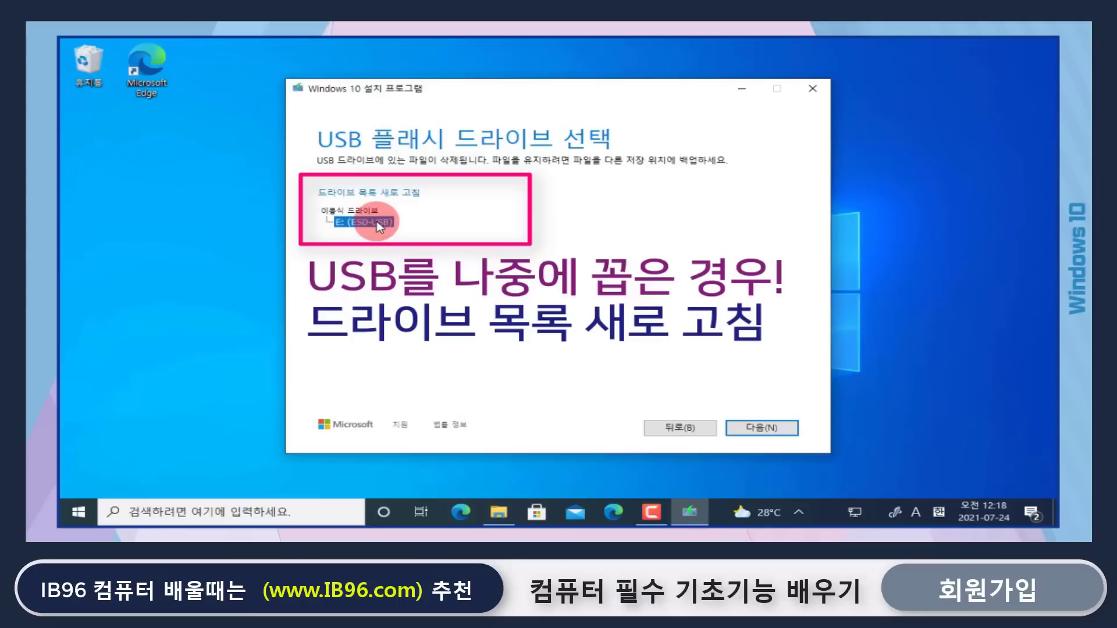
click(763, 427)
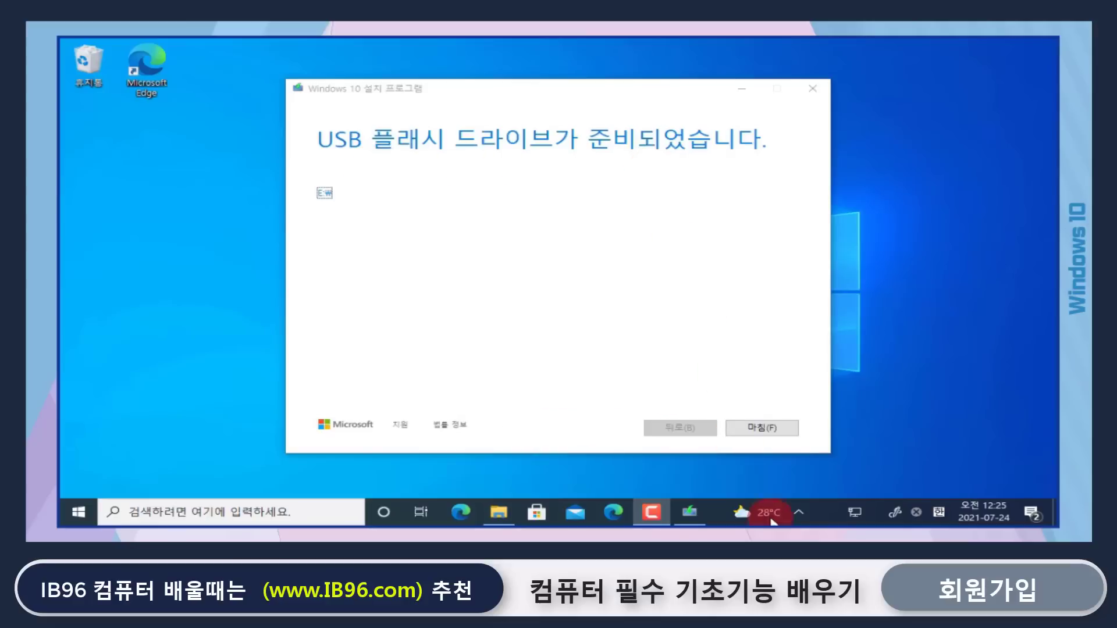
click(766, 428)
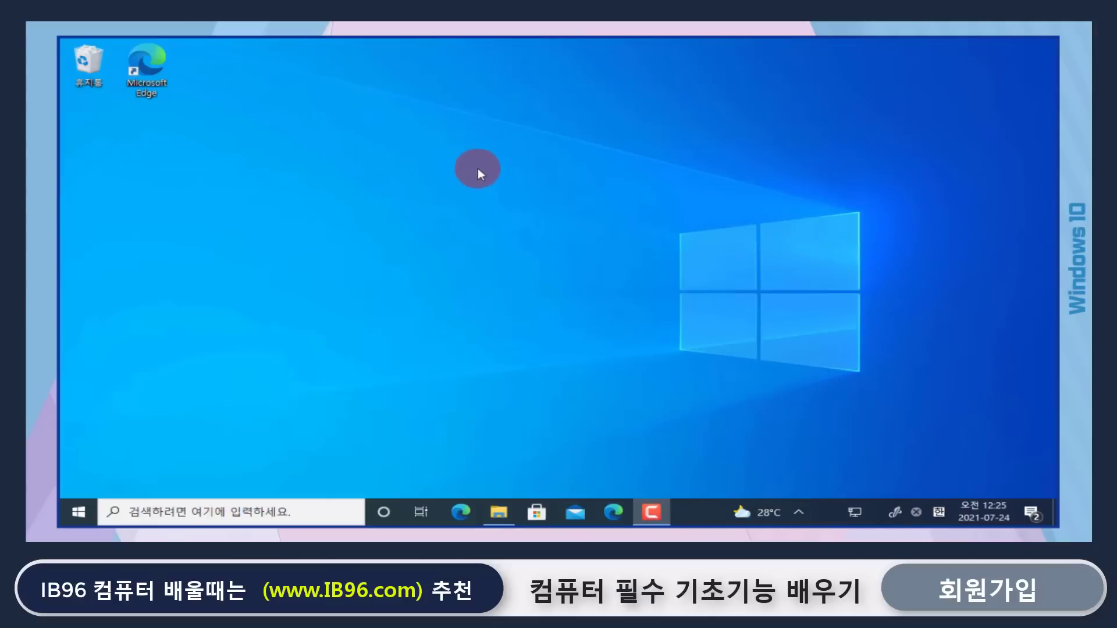
- Check the boot files on the ESD-USB (E:) drive in File Explorer and close the window
click(501, 508)
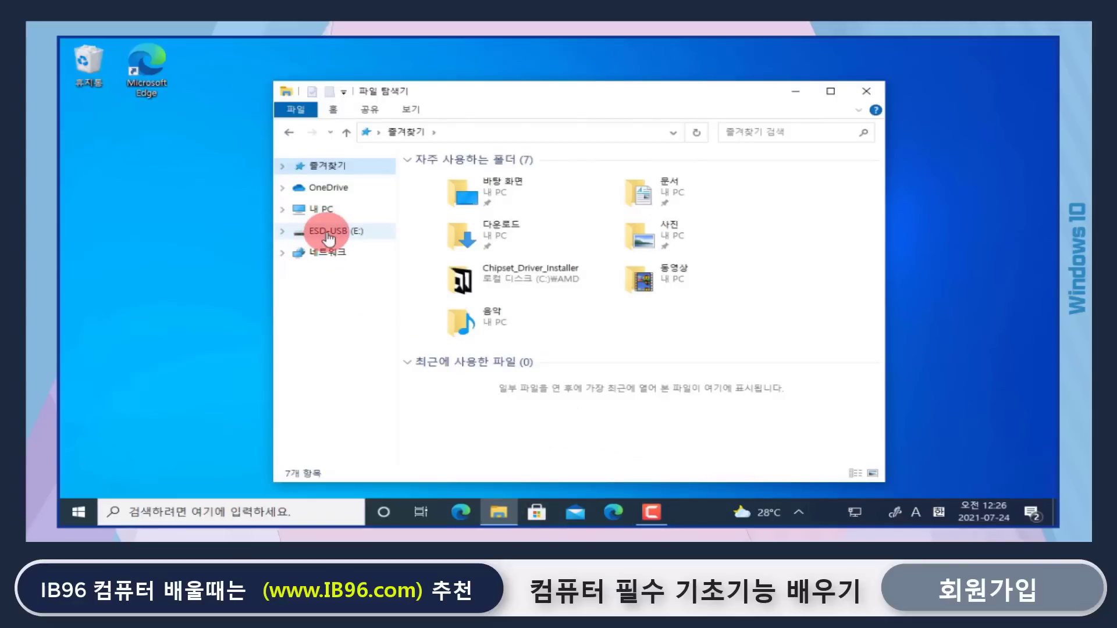
click(328, 233)
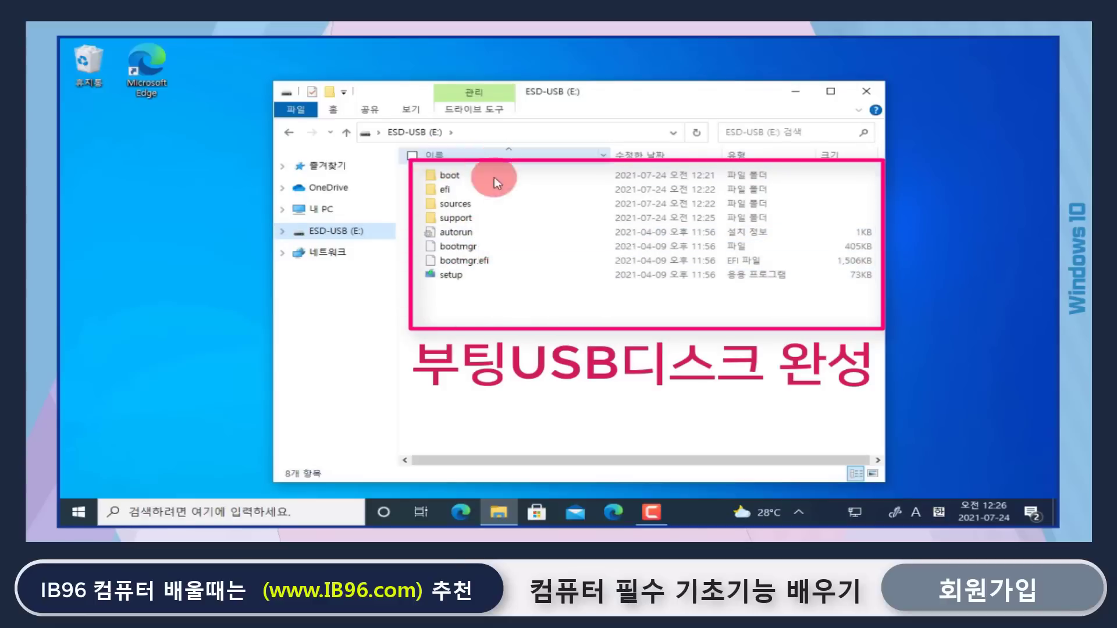
click(857, 93)
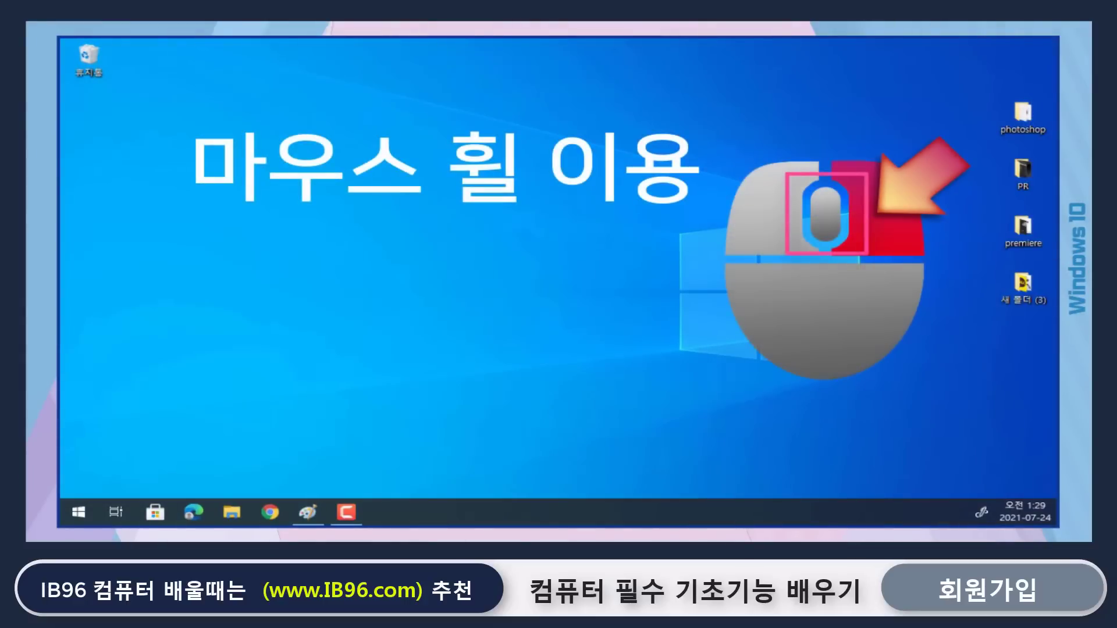
- Enlarge the desktop icons to a large size and shrink them back to small icons
ctrl+scroll(676, 236, up, 1)
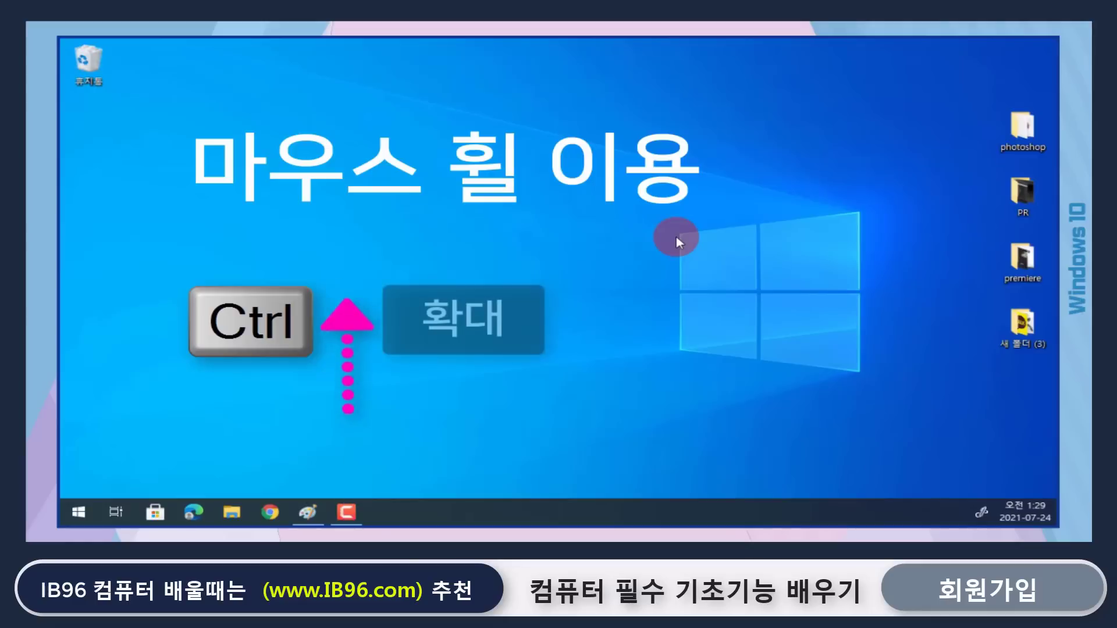
ctrl+scroll(676, 236, up, 2)
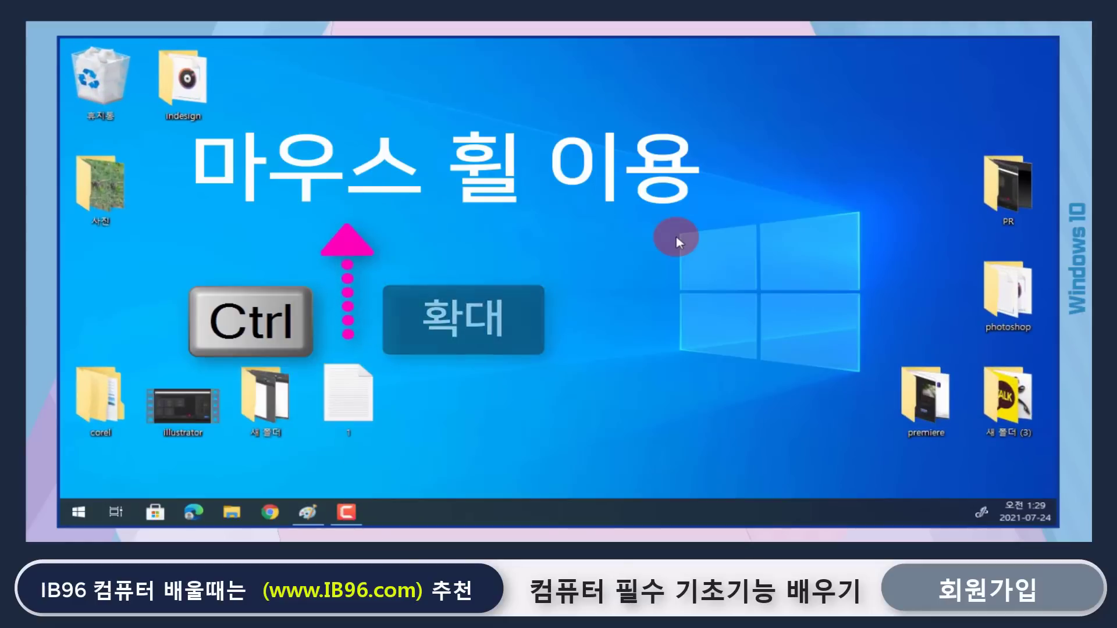
ctrl+scroll(676, 236, down, 1)
ctrl+scroll(675, 236, down, 3)
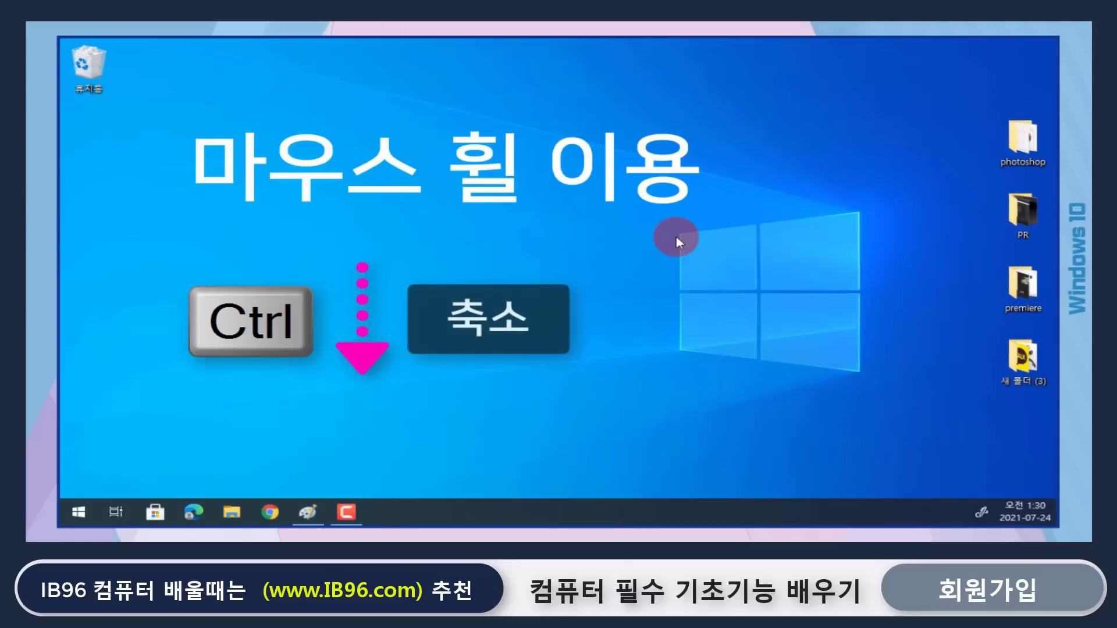
ctrl+scroll(676, 236, down, 1)
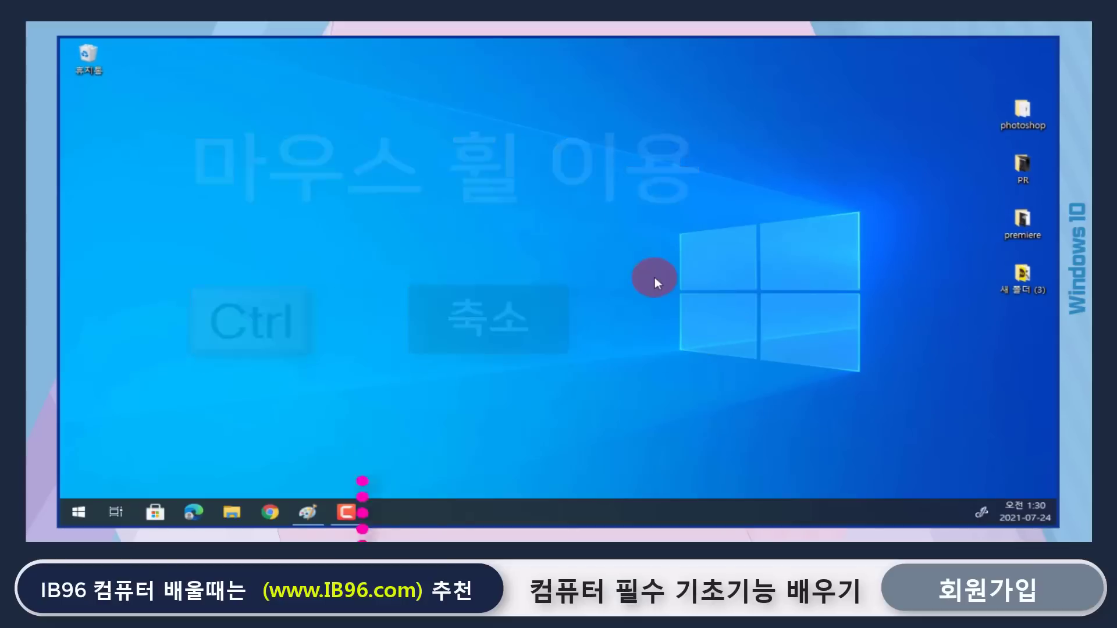
- Open a new Chrome window, zoom its page in and out, and enlarge the window over most of the desktop
click(270, 512)
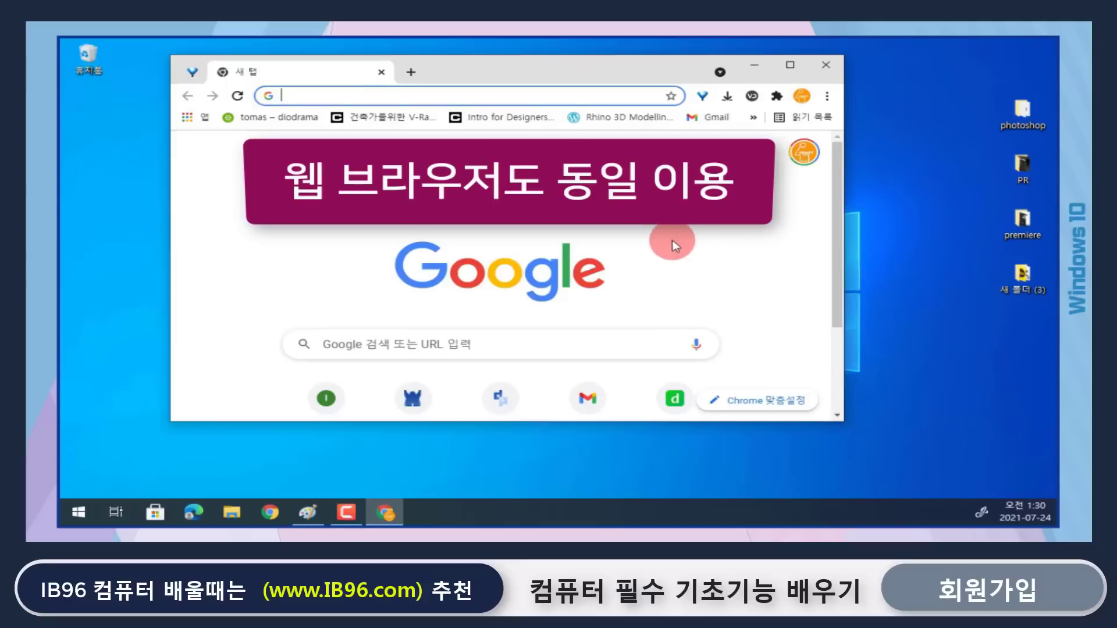
ctrl+scroll(941, 267, up, 1)
ctrl+scroll(941, 267, down, 2)
drag(844, 421, 983, 491)
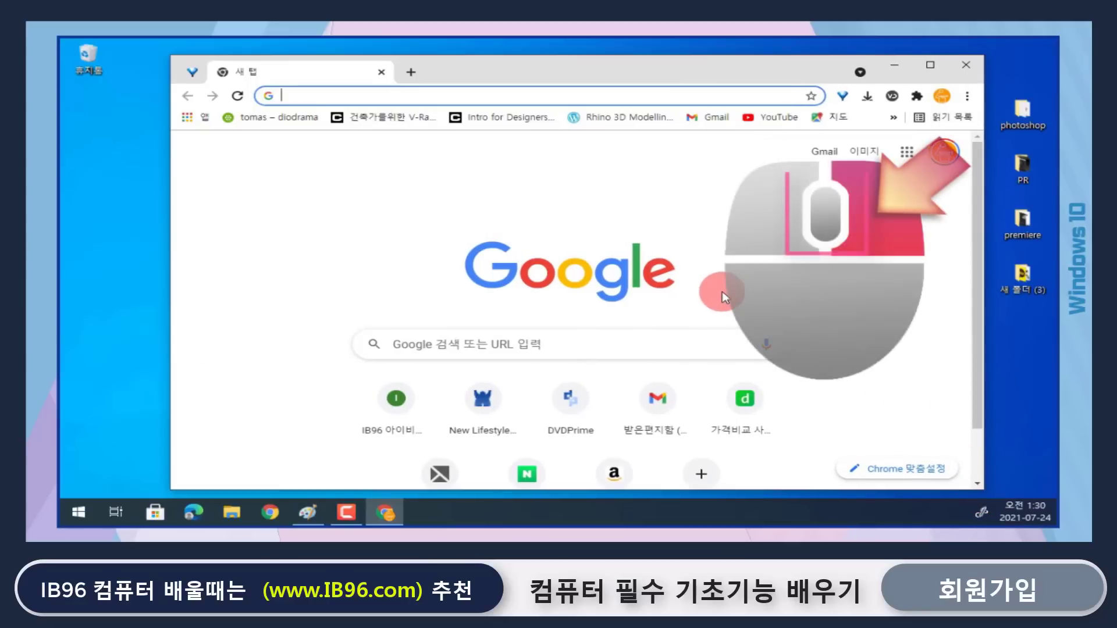
- Zoom the new tab page in to 175%, out to 75%, and back to its normal size
scroll(724, 298, up, 2)
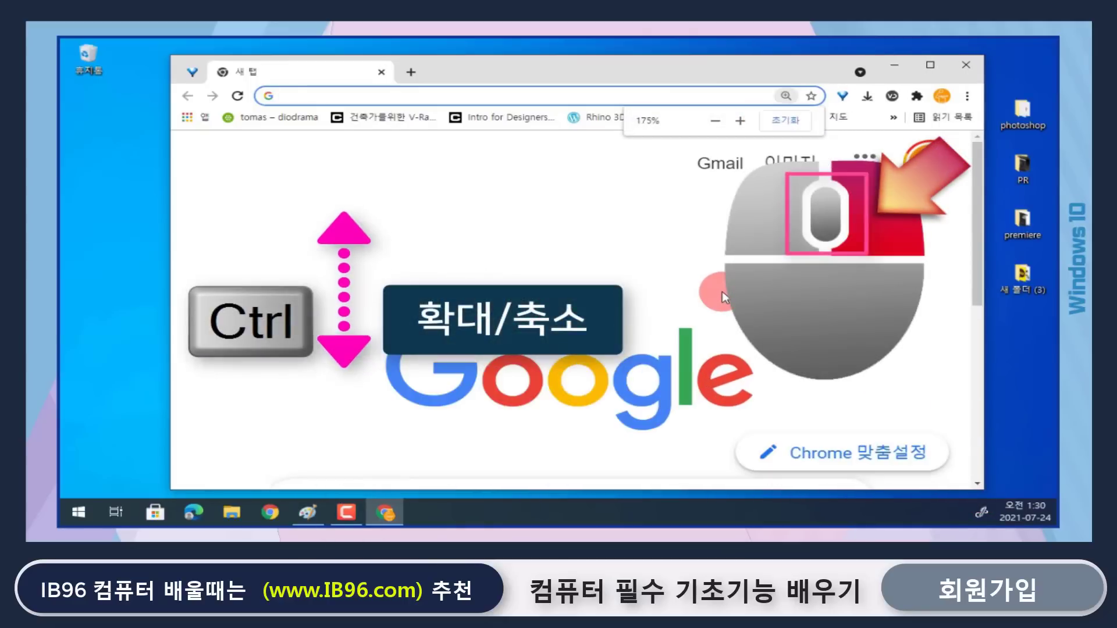
scroll(725, 298, down, 3)
scroll(724, 298, down, 1)
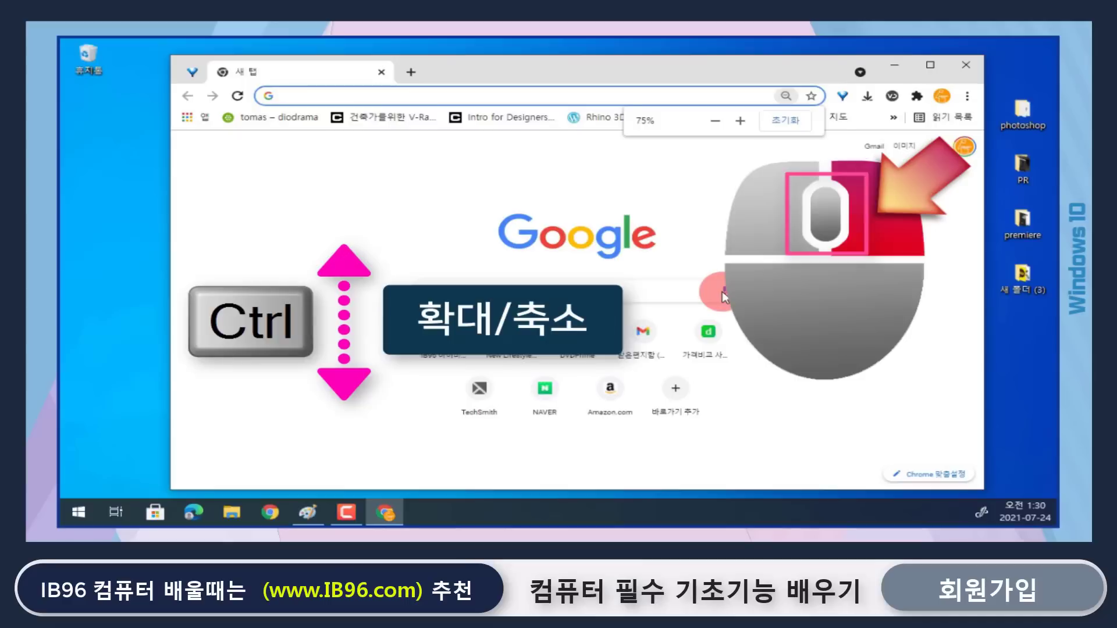
scroll(724, 298, up, 2)
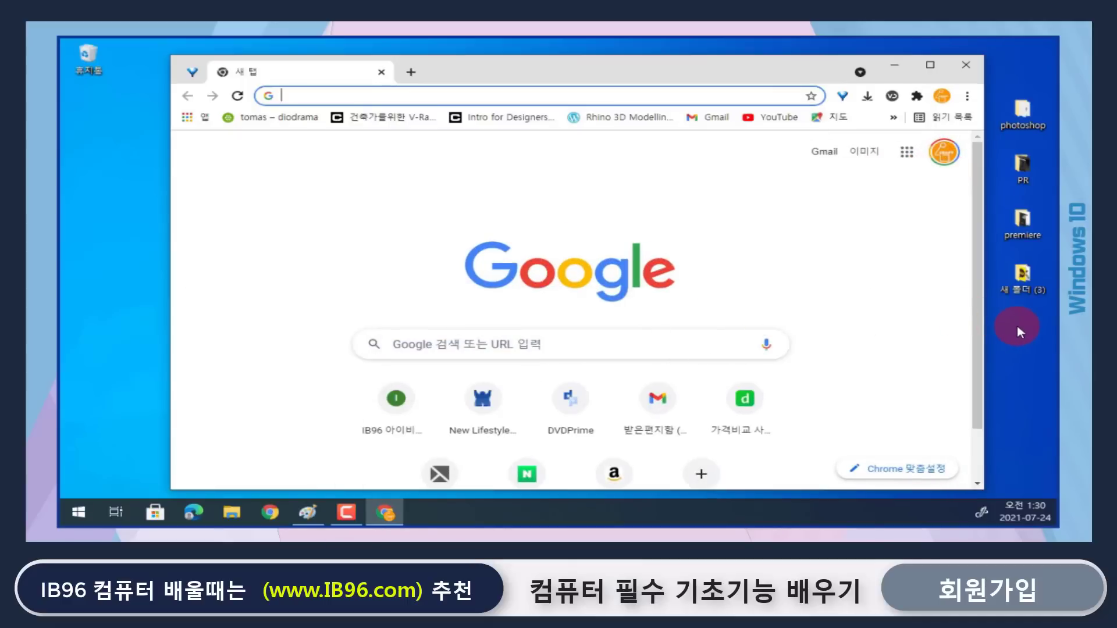
- Enlarge the desktop icons beside the open Chrome window and shrink them to a smaller size
scroll(1018, 332, up, 2)
scroll(1019, 332, down, 2)
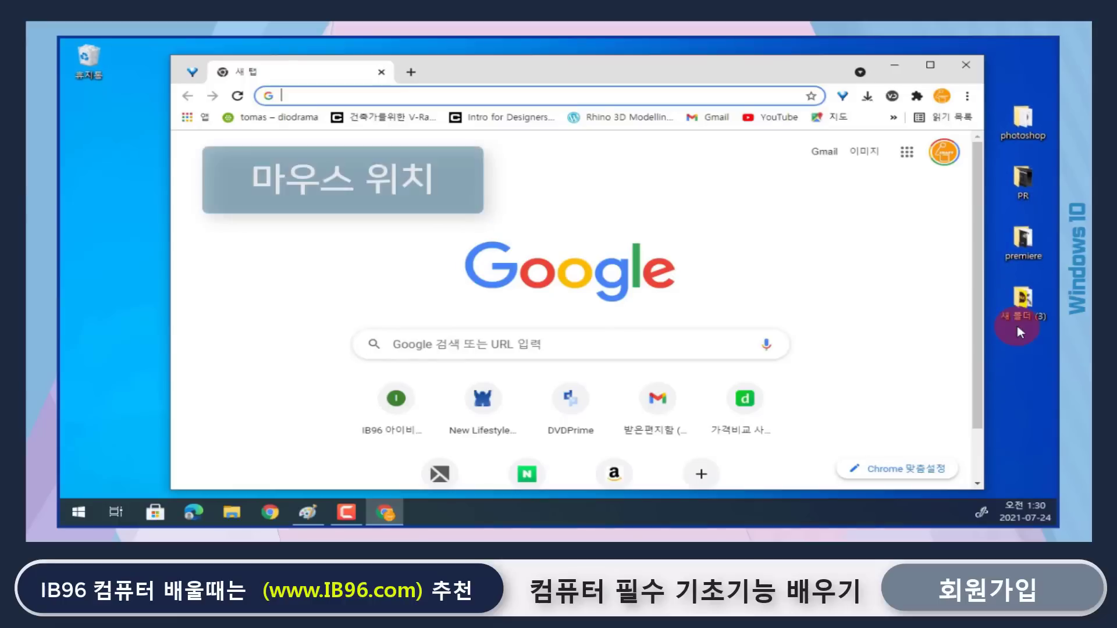
scroll(1017, 331, down, 3)
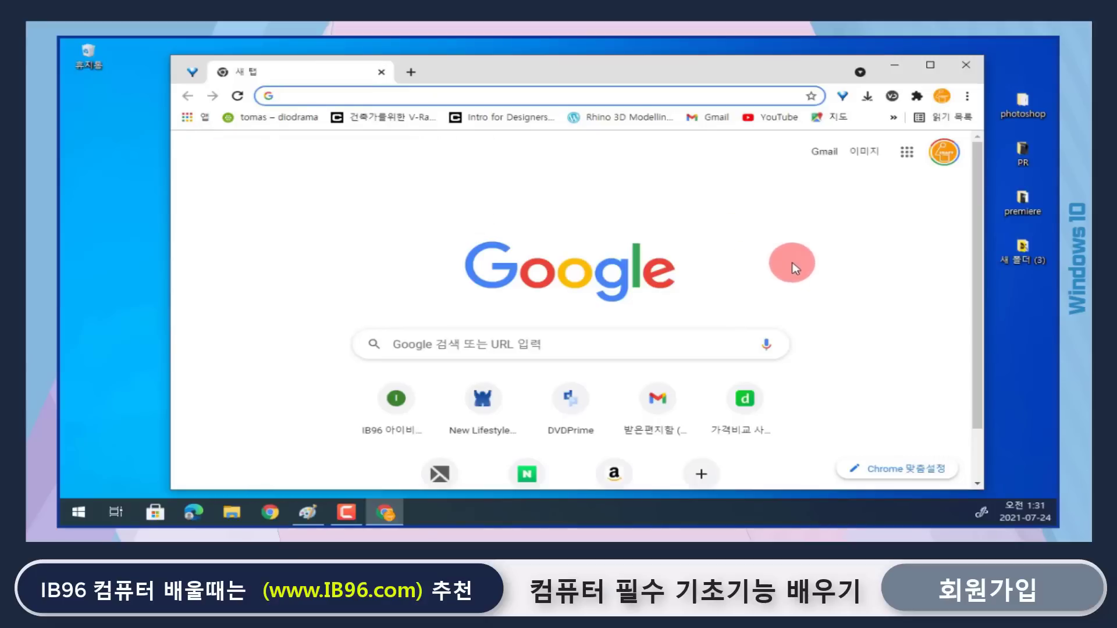
- Switch to Paint, zoom the blank canvas to 200%, and paste the copied desktop screenshot
click(308, 513)
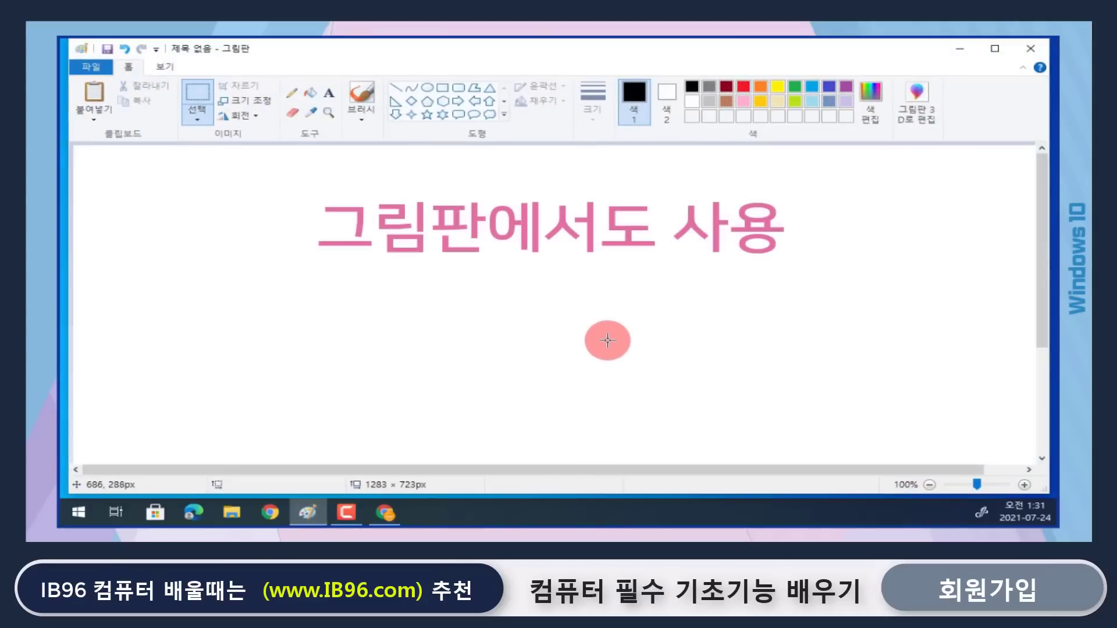
scroll(607, 340, up, 1)
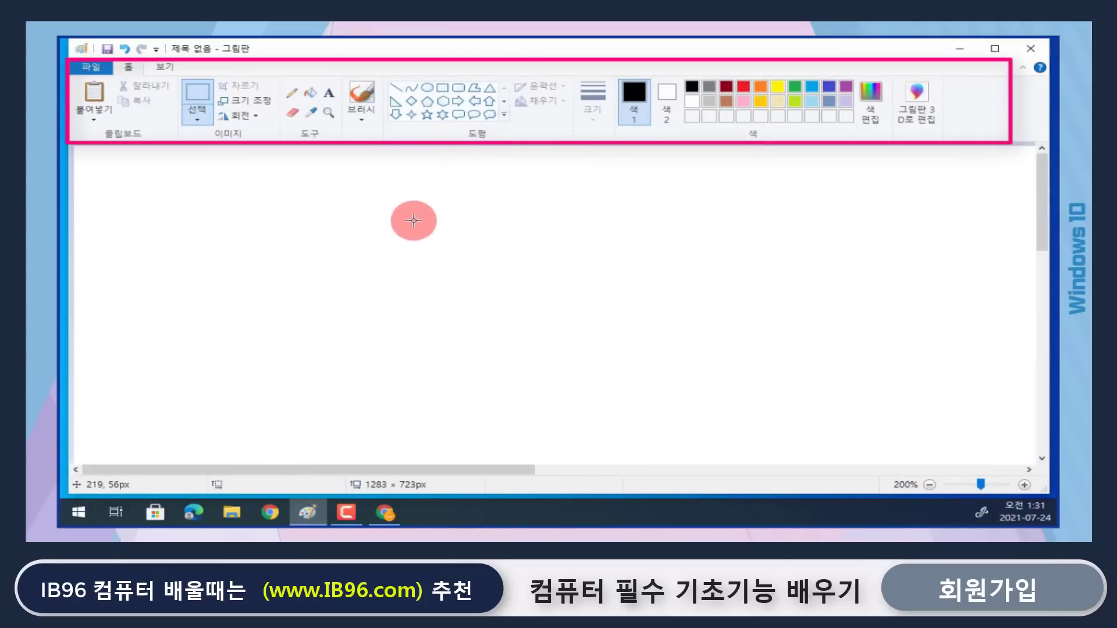
key(ctrl+v)
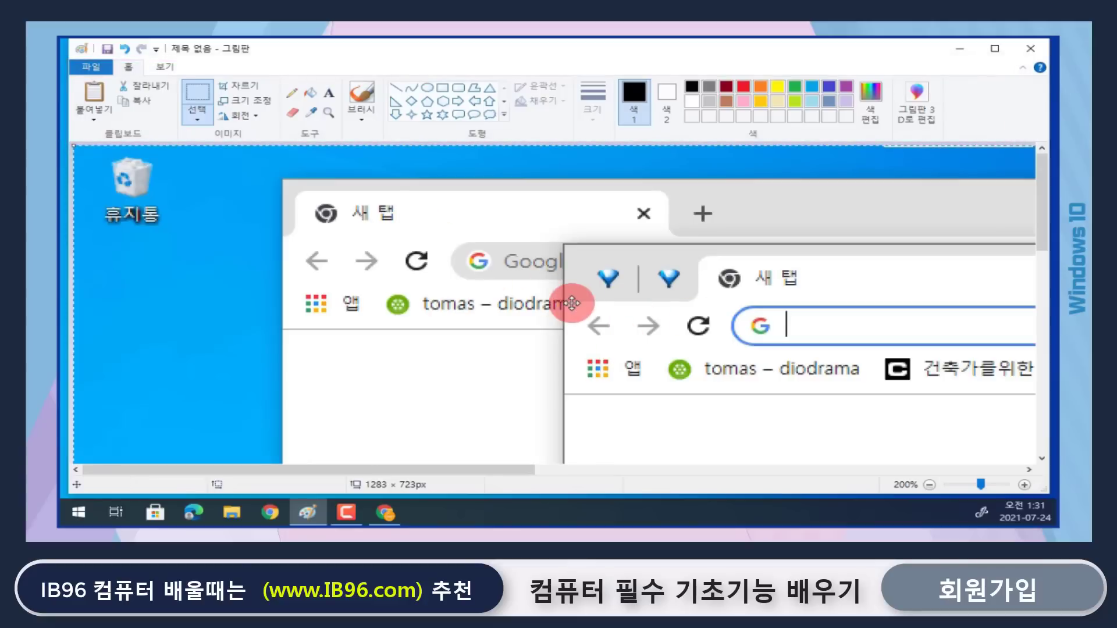
- Zoom the pasted screenshot in to 500% and out to 25% in Paint, and close the program
scroll(605, 315, up, 3)
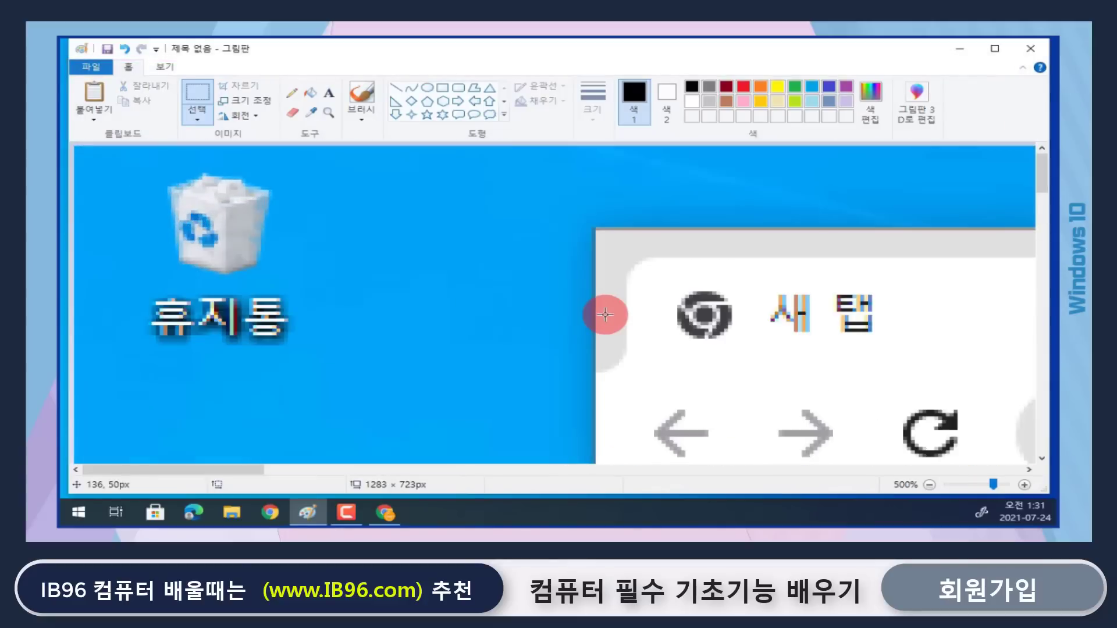
scroll(605, 315, down, 7)
scroll(584, 313, up, 3)
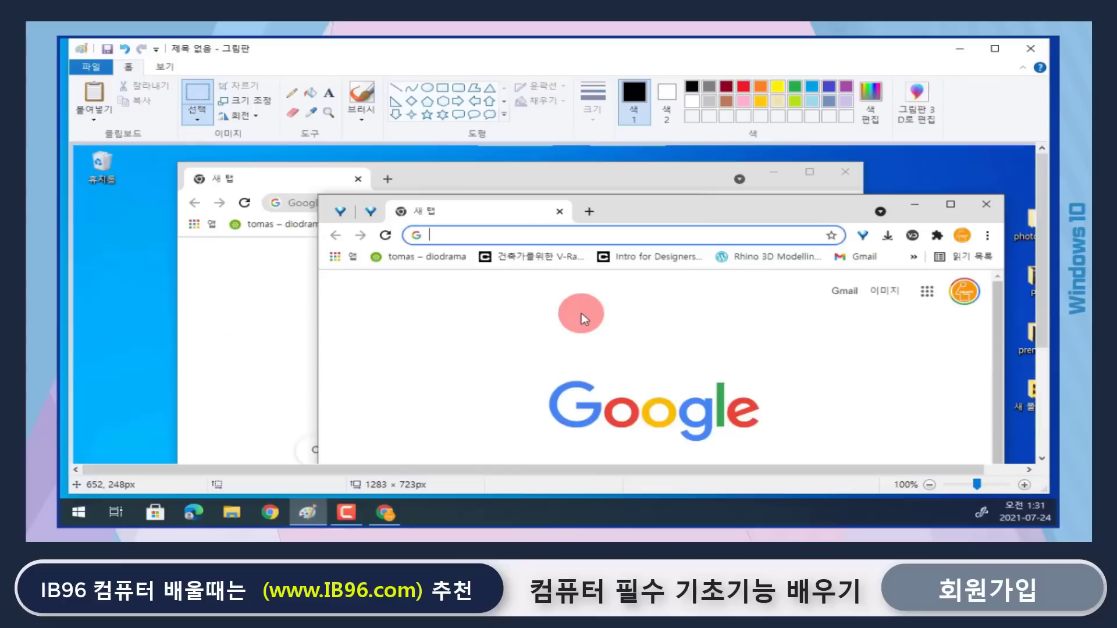
scroll(581, 313, down, 2)
scroll(581, 313, up, 2)
scroll(581, 312, down, 2)
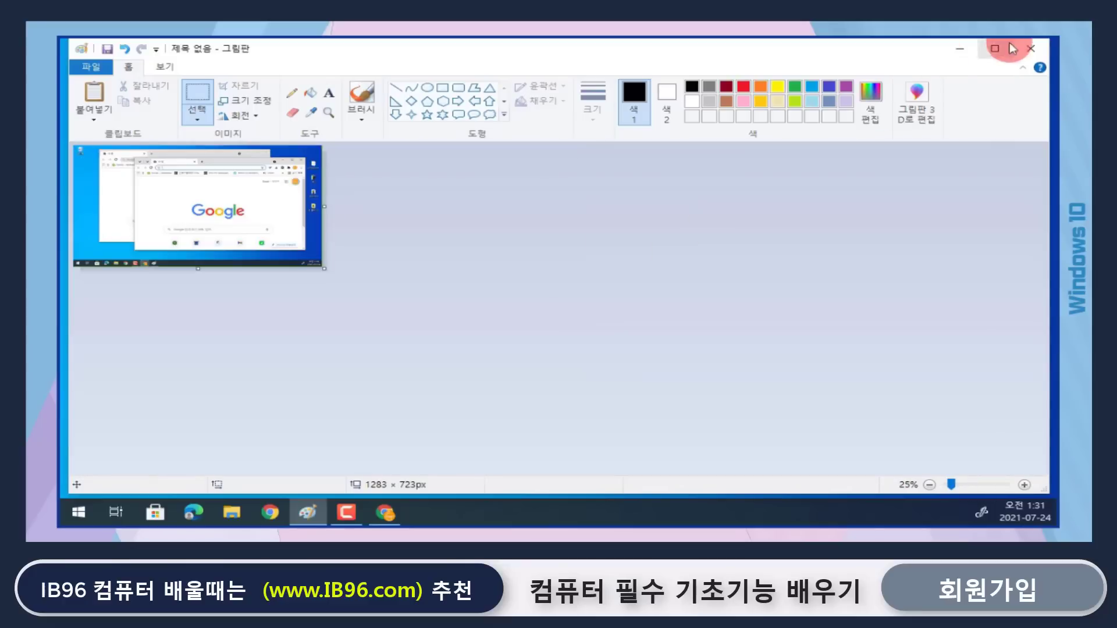
click(1031, 48)
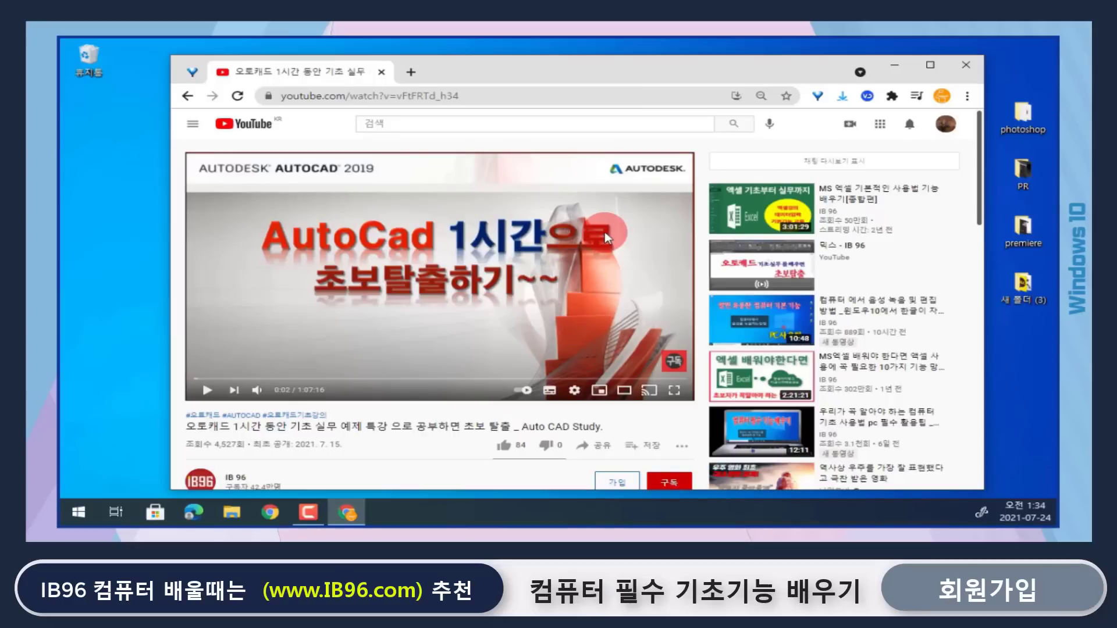
- Zoom the YouTube video page out several levels and partly back in, and close the browser window
key(ctrl+minus)
key(ctrl+minus)
key(ctrl+minus)
key(ctrl+minus)
key(ctrl+minus)
key(ctrl+minus)
key(ctrl+plus)
key(ctrl+plus)
key(ctrl+plus)
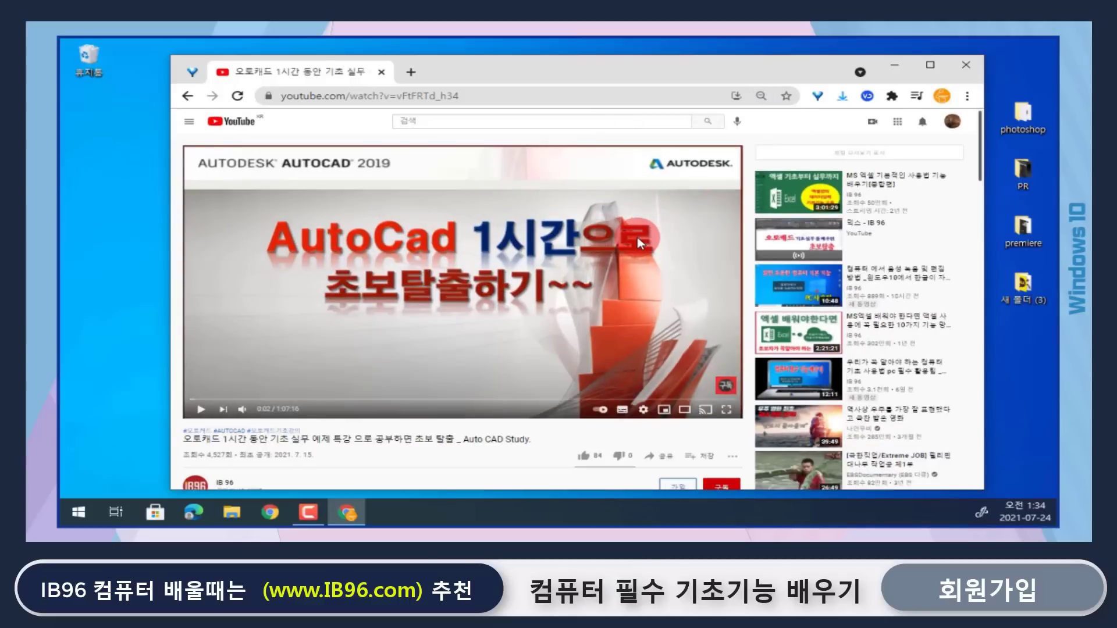
click(980, 67)
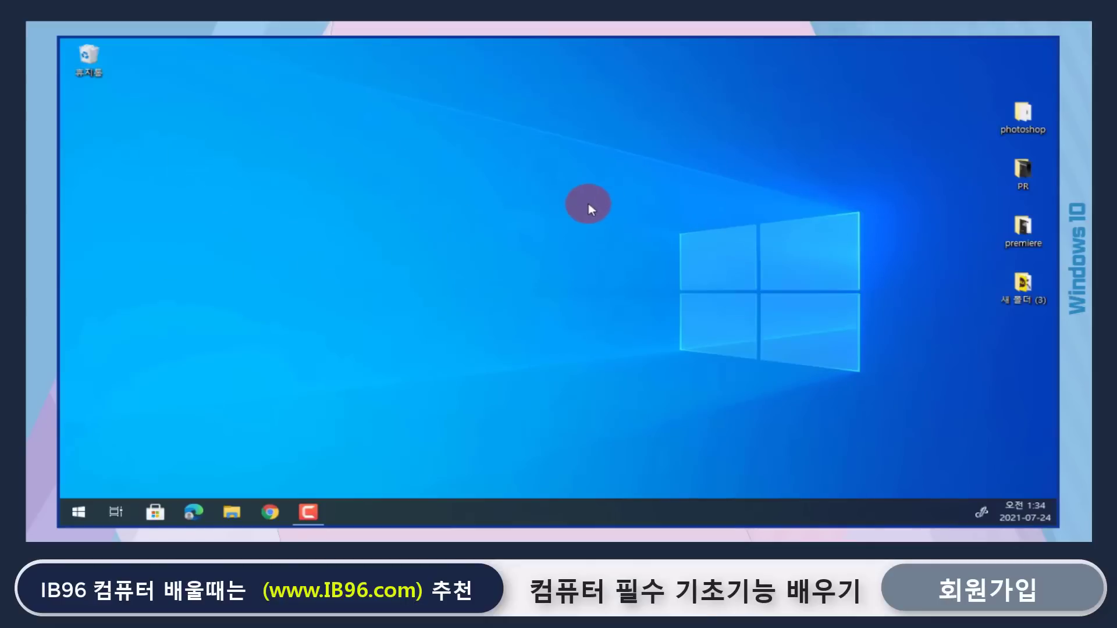
- Open the desktop's display settings and view the list of available display resolutions
right_click(587, 197)
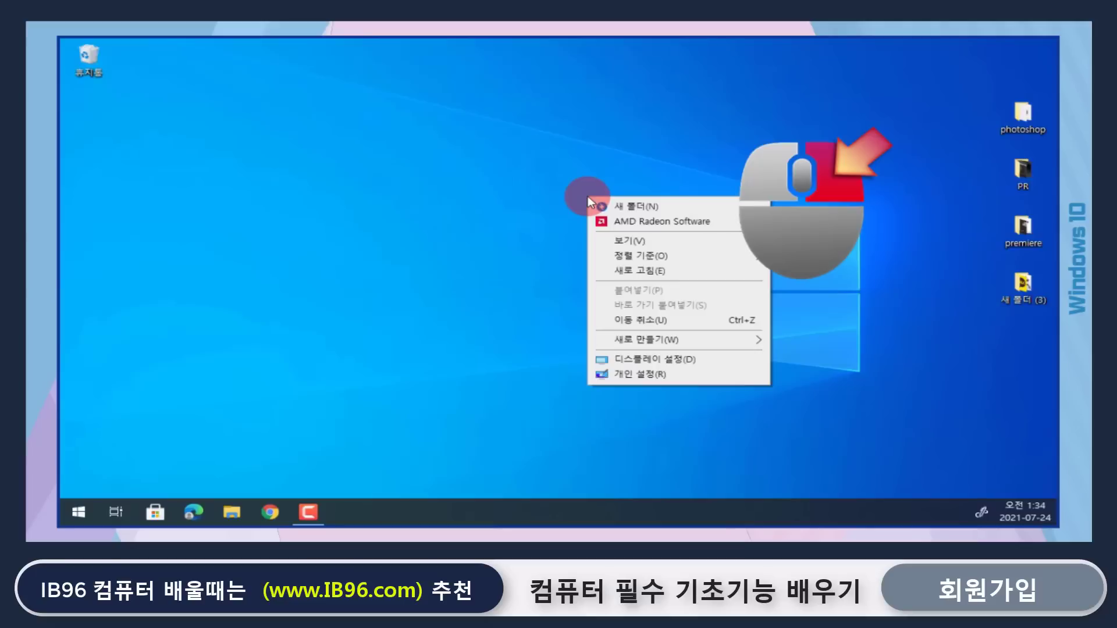
click(670, 362)
scroll(593, 284, down, 3)
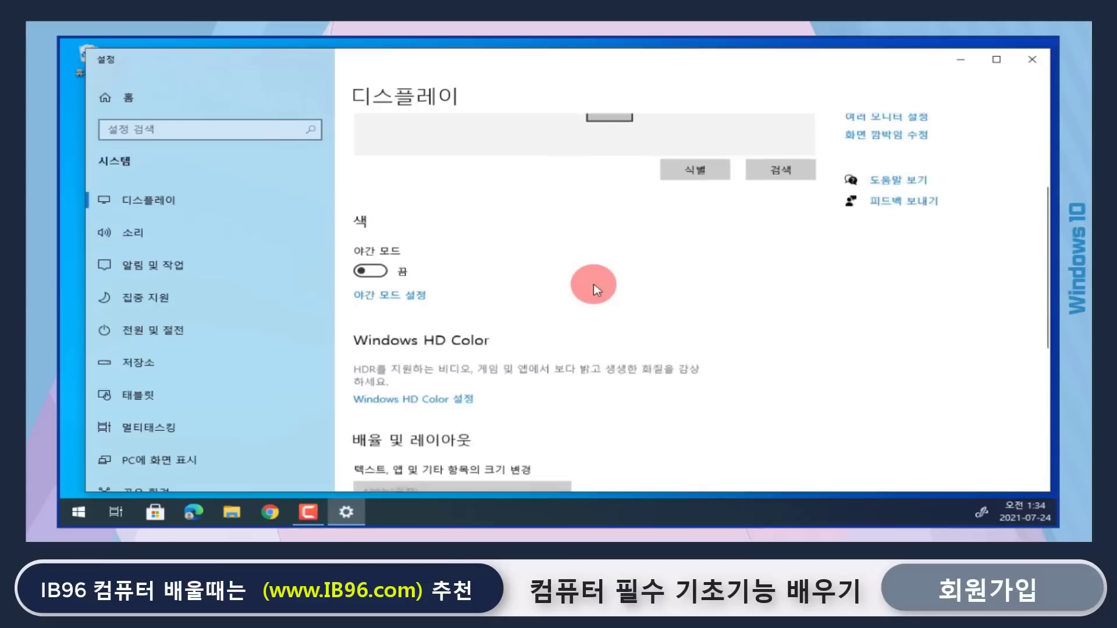
scroll(593, 284, down, 5)
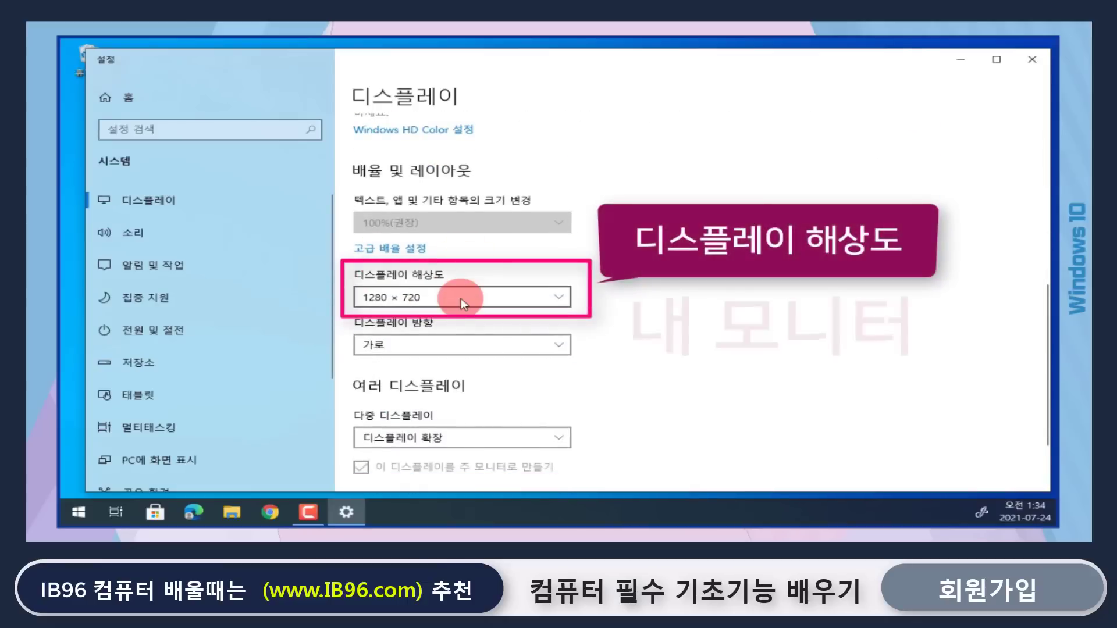
click(561, 296)
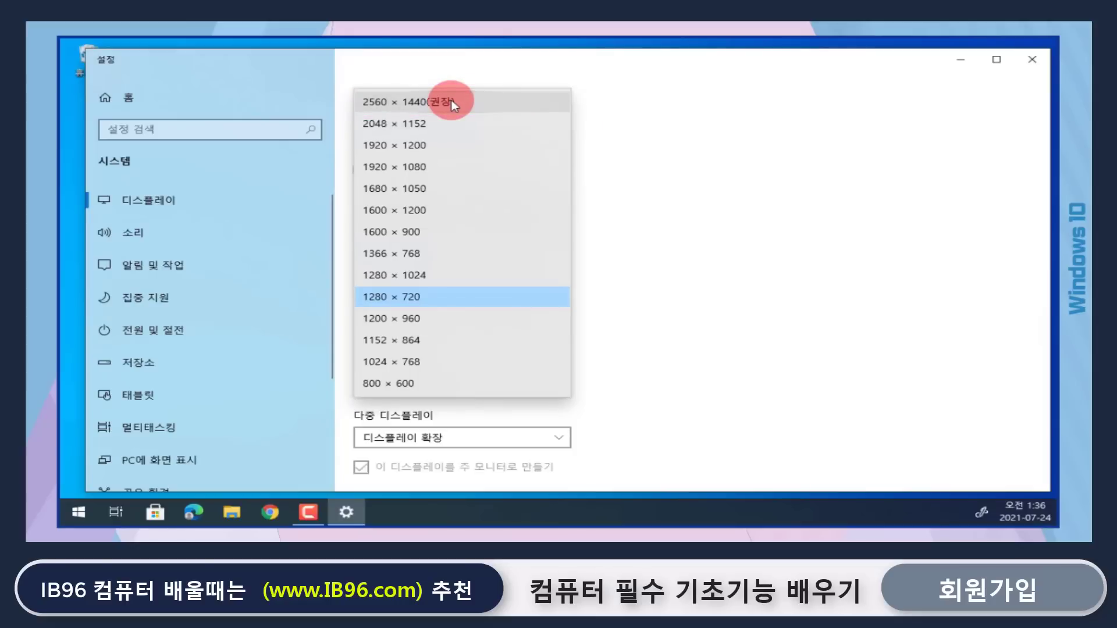
key(ctrl)
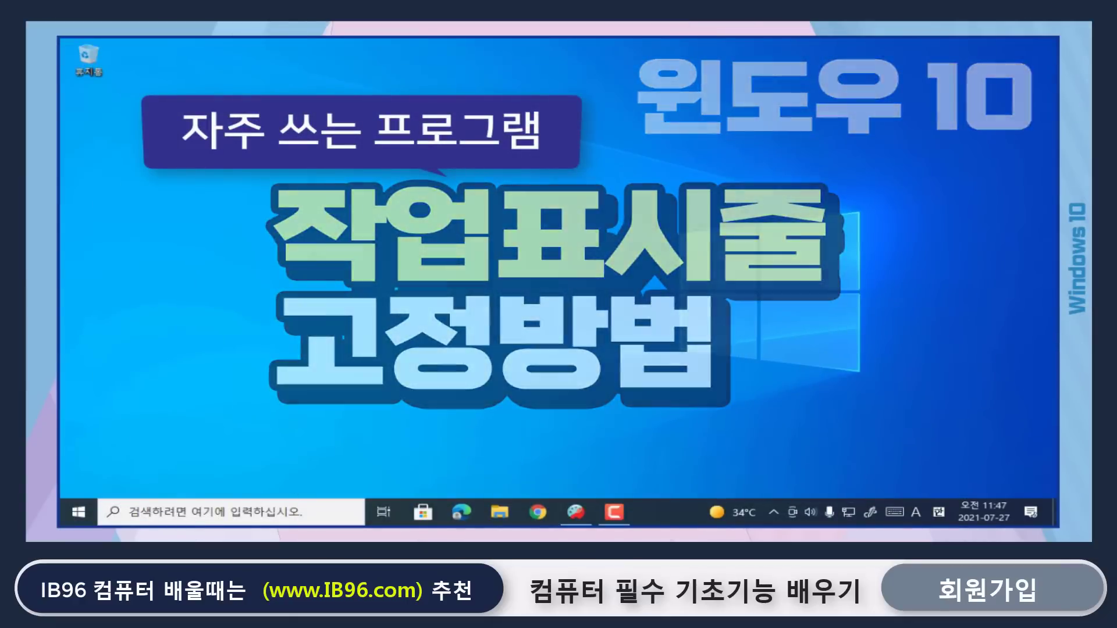
- Pin Adobe Photoshop 2021 from the Start menu's app list to the taskbar and launch it from there
click(74, 514)
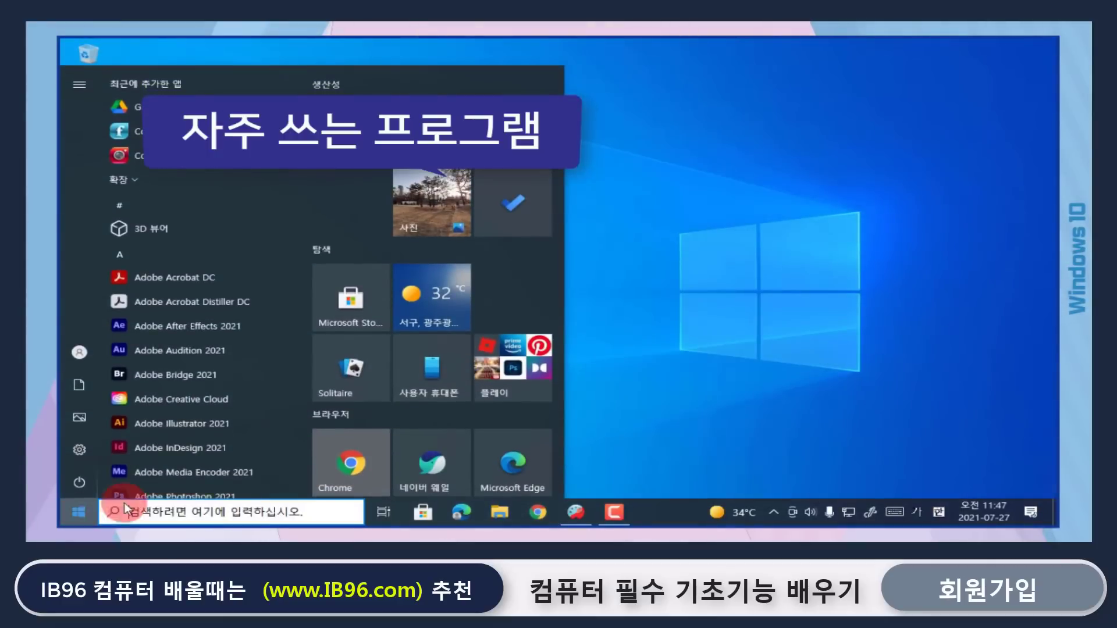
scroll(183, 442, down, 3)
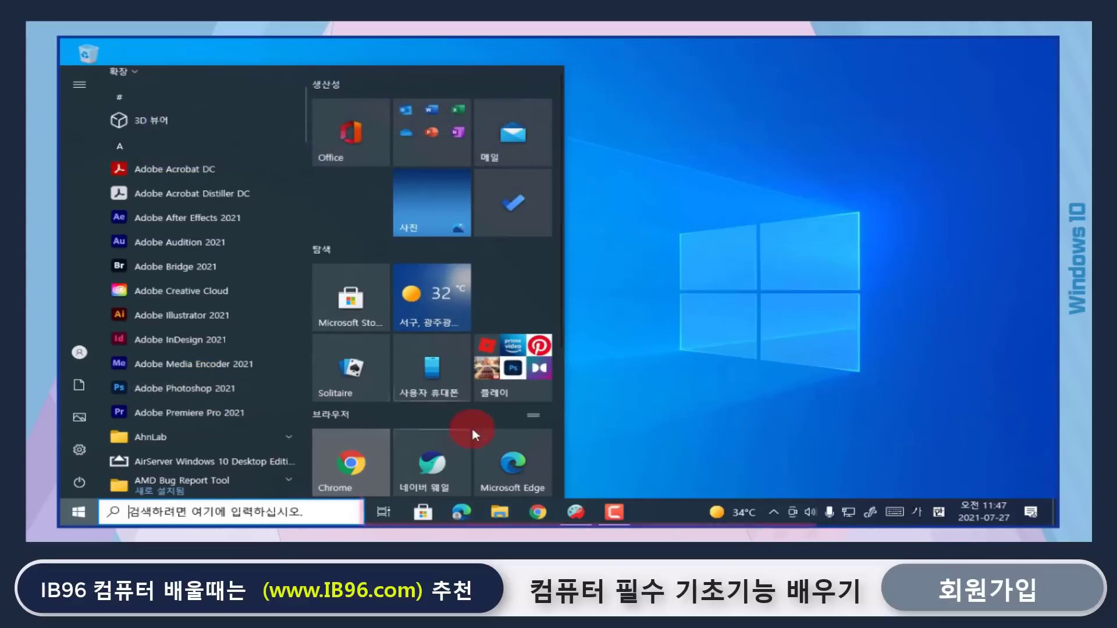
right_click(198, 391)
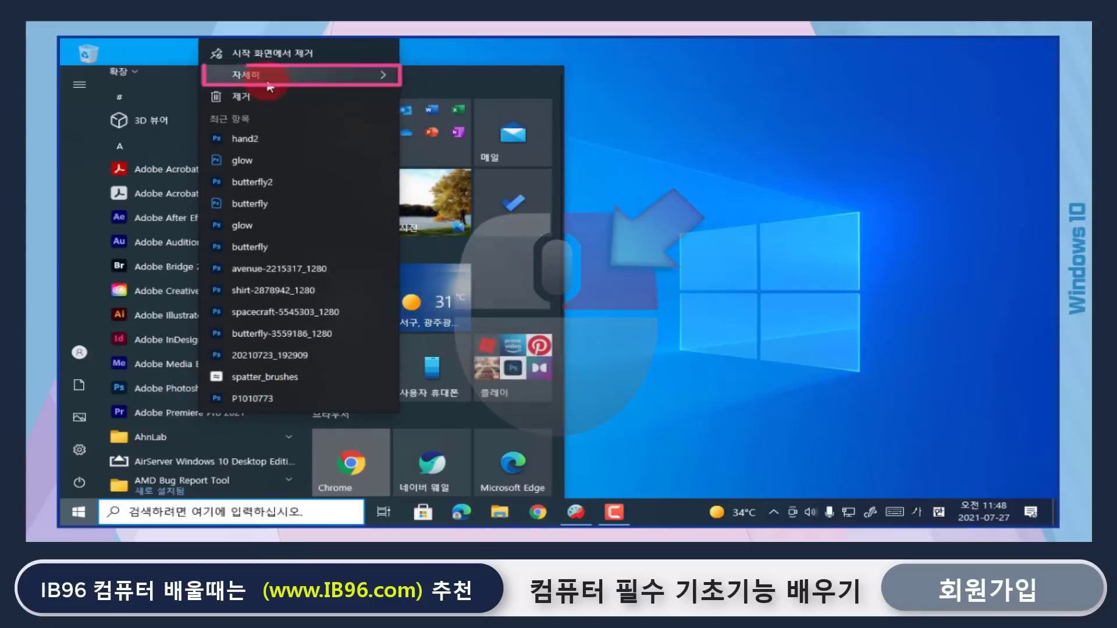
mouse_move(268, 78)
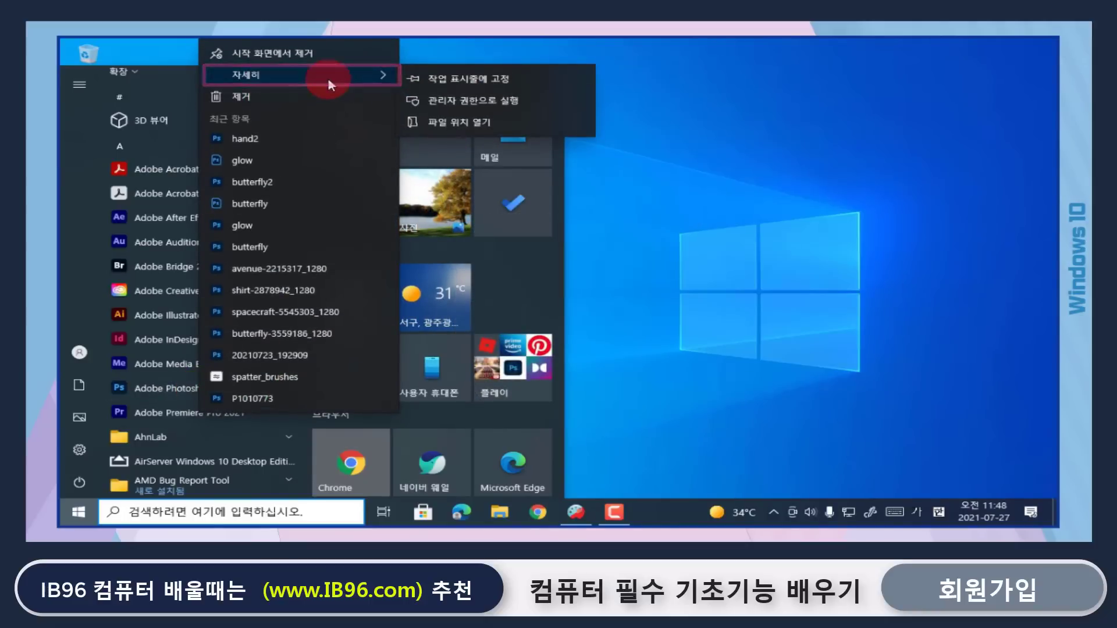
click(437, 82)
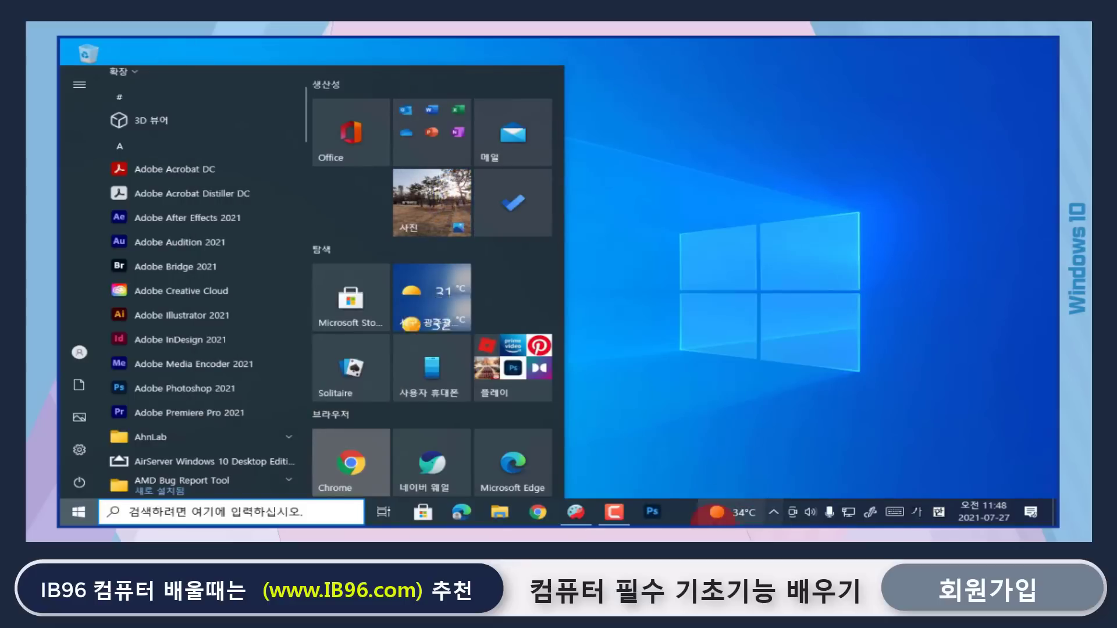
click(700, 428)
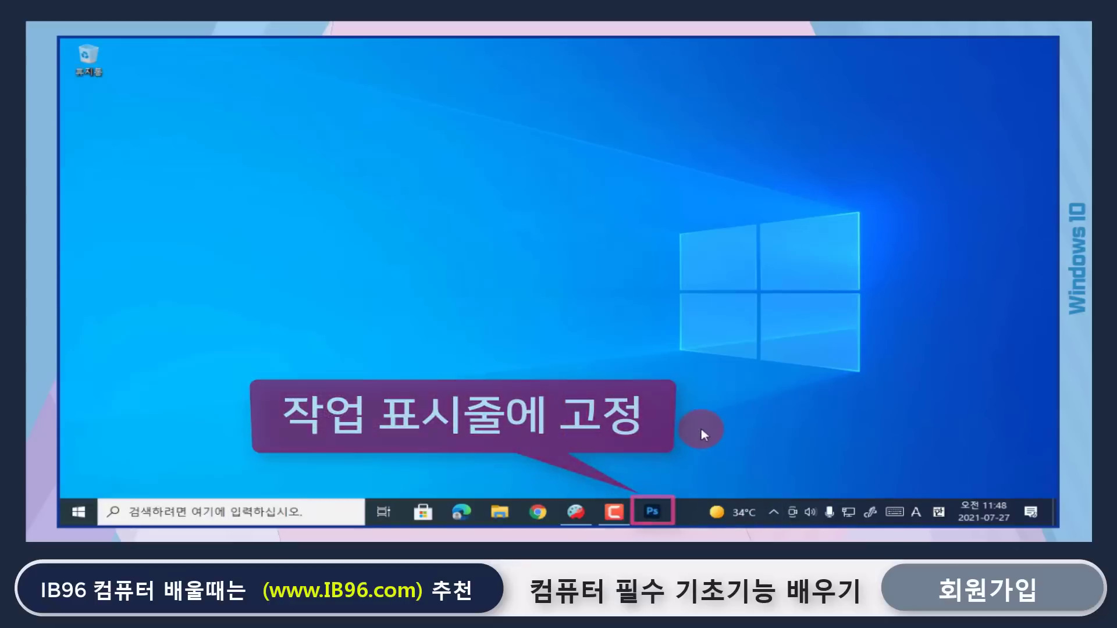
click(653, 513)
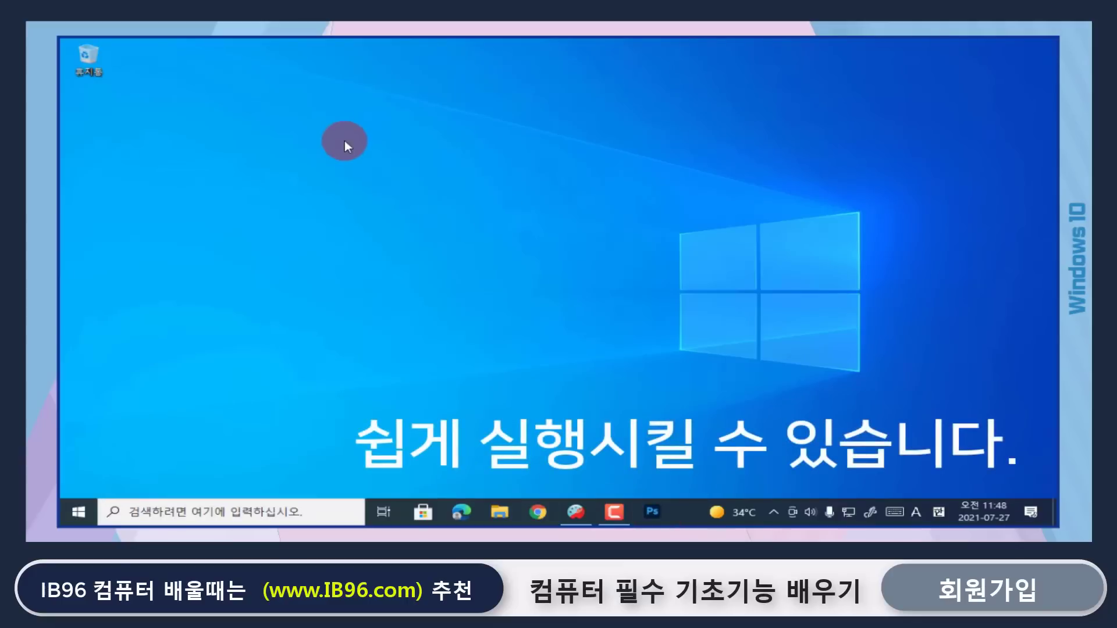
- Unpin Adobe Photoshop 2021 from the taskbar through the app's entry in the Start menu's app list
click(75, 513)
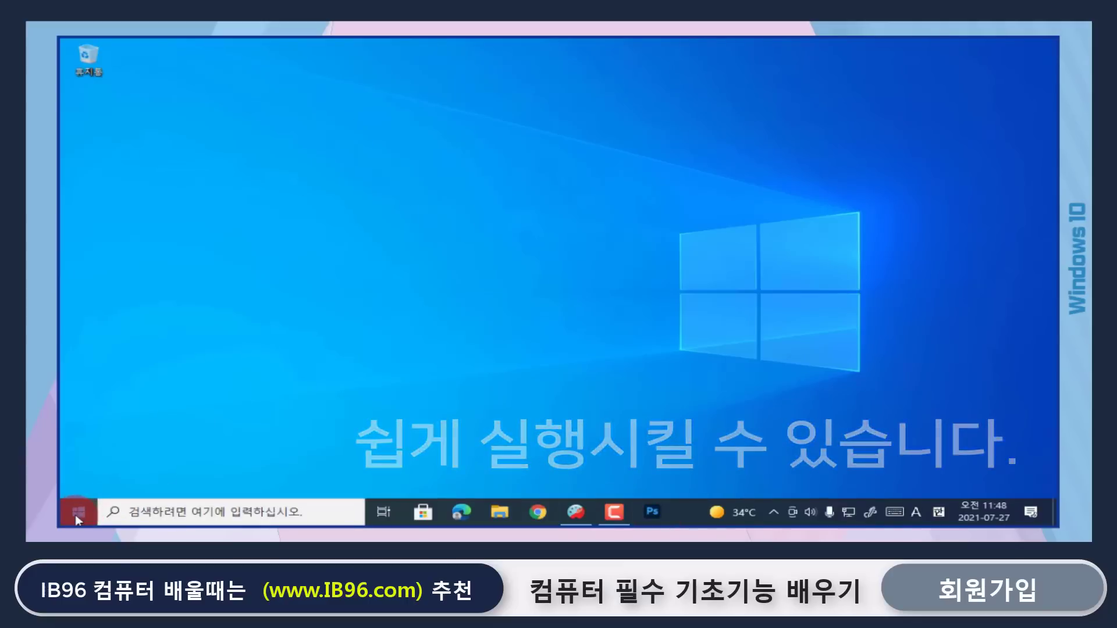
scroll(178, 468, down, 1)
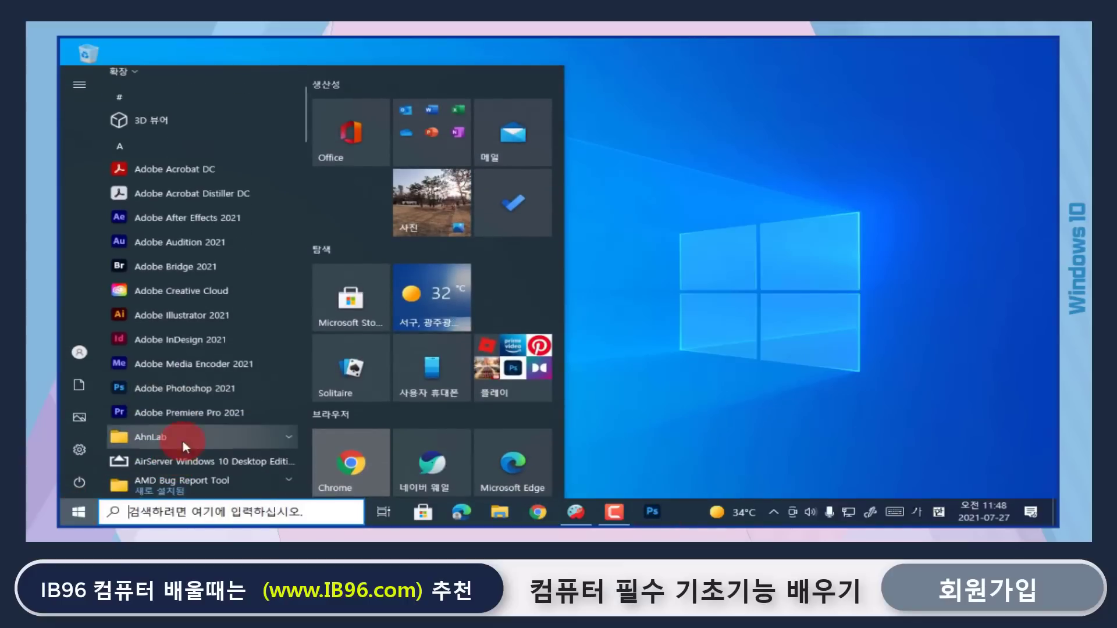
right_click(199, 393)
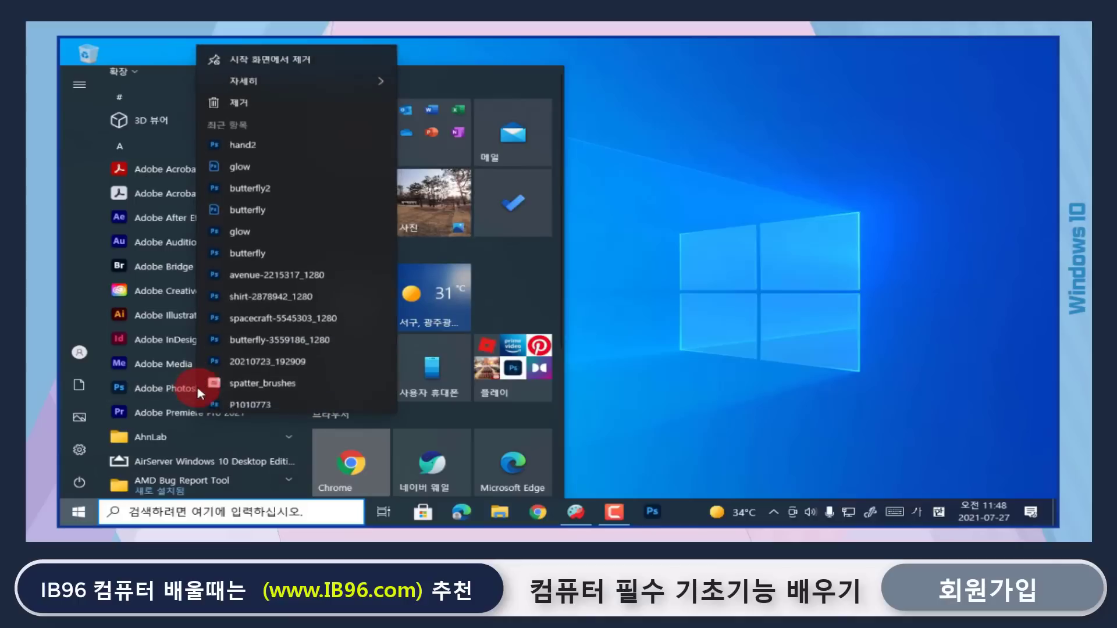
mouse_move(368, 76)
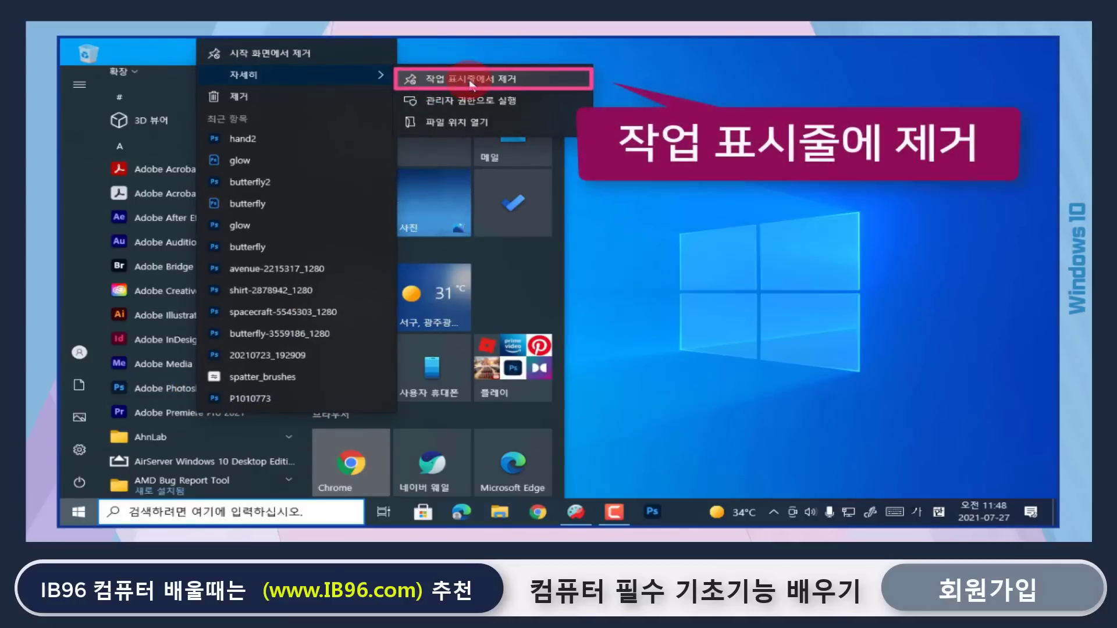
click(772, 119)
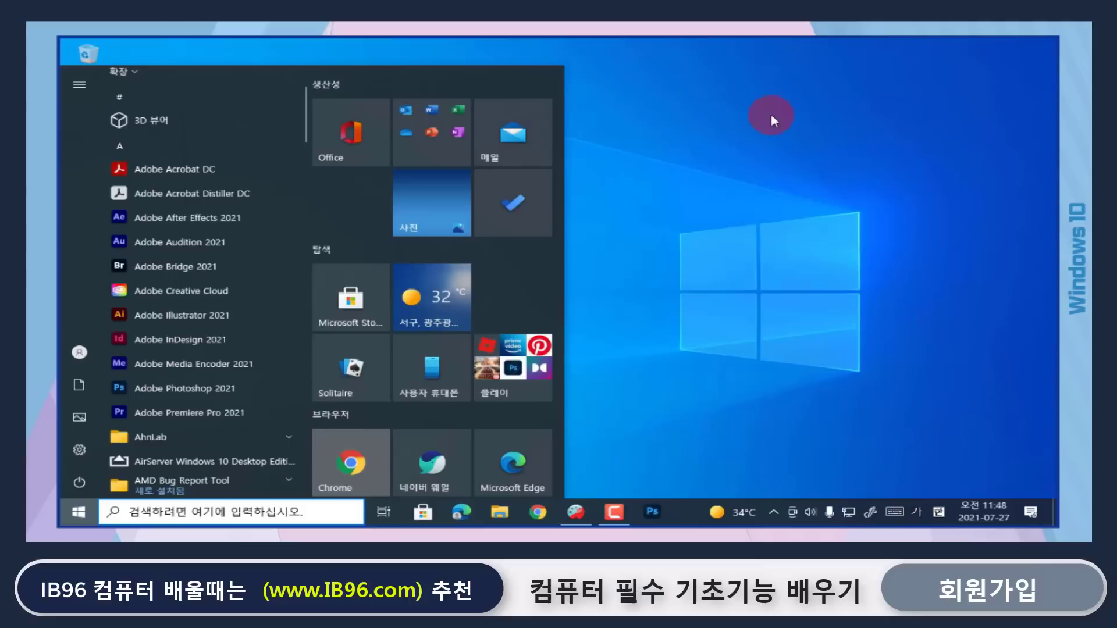
right_click(653, 513)
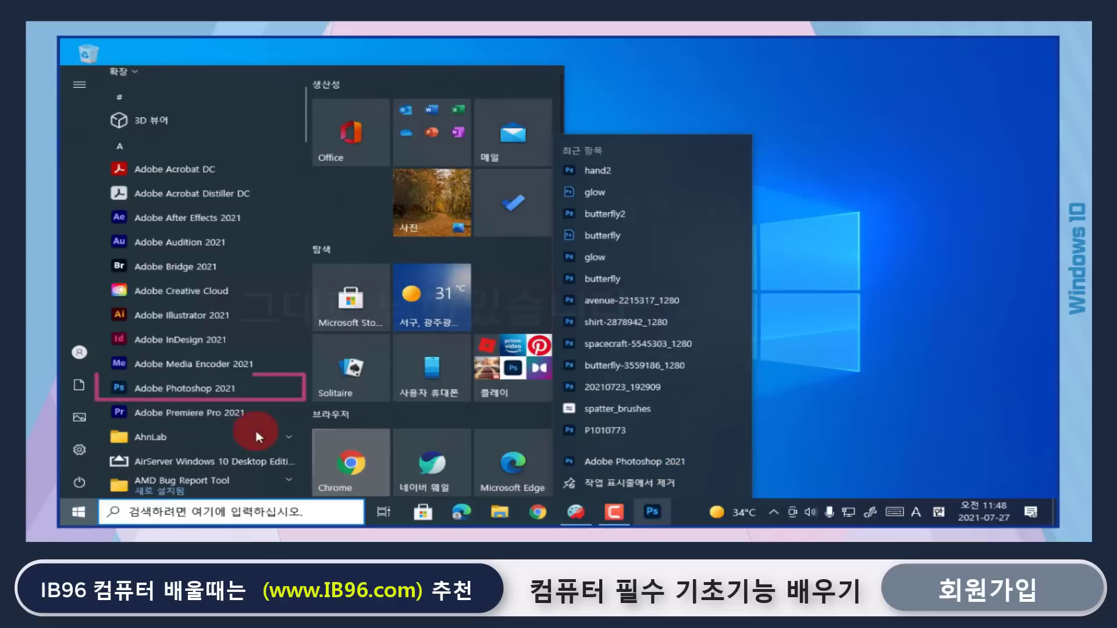
right_click(176, 391)
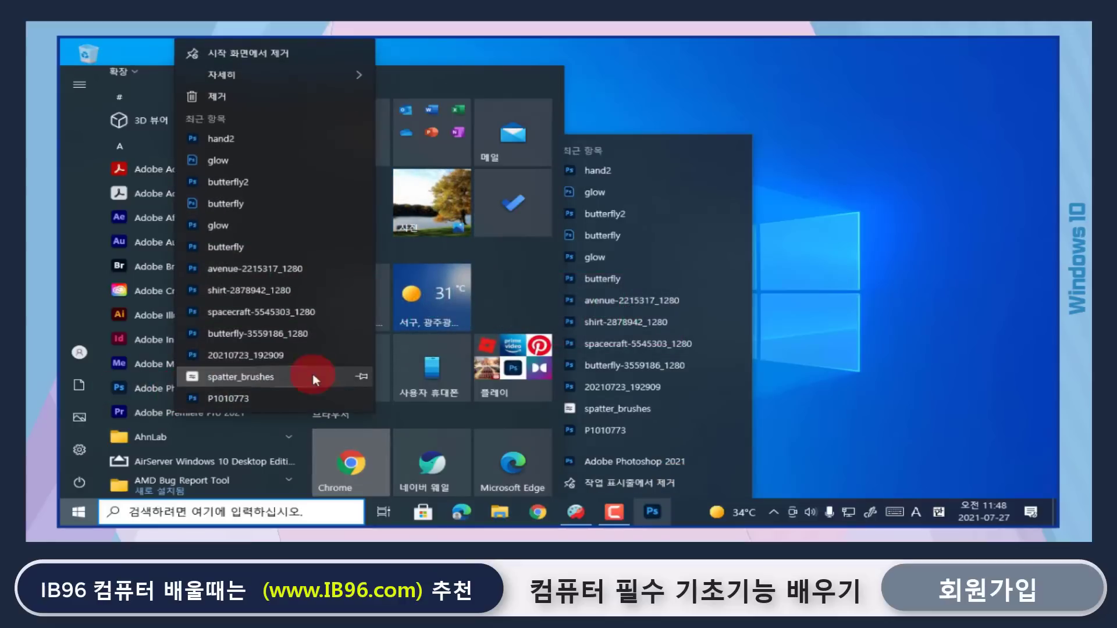
mouse_move(323, 82)
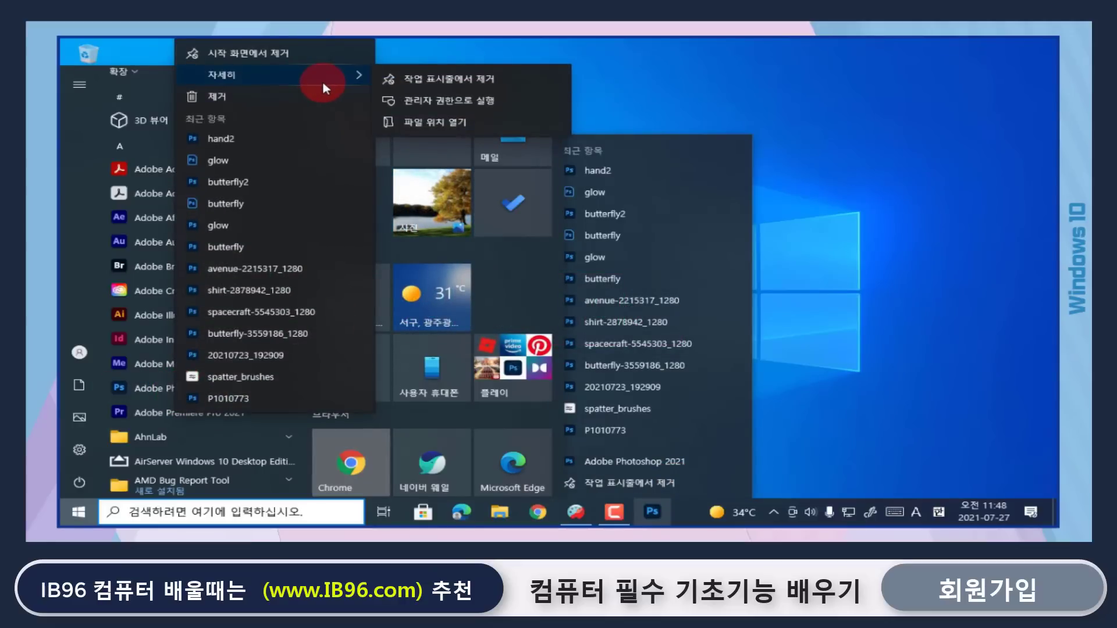
click(465, 79)
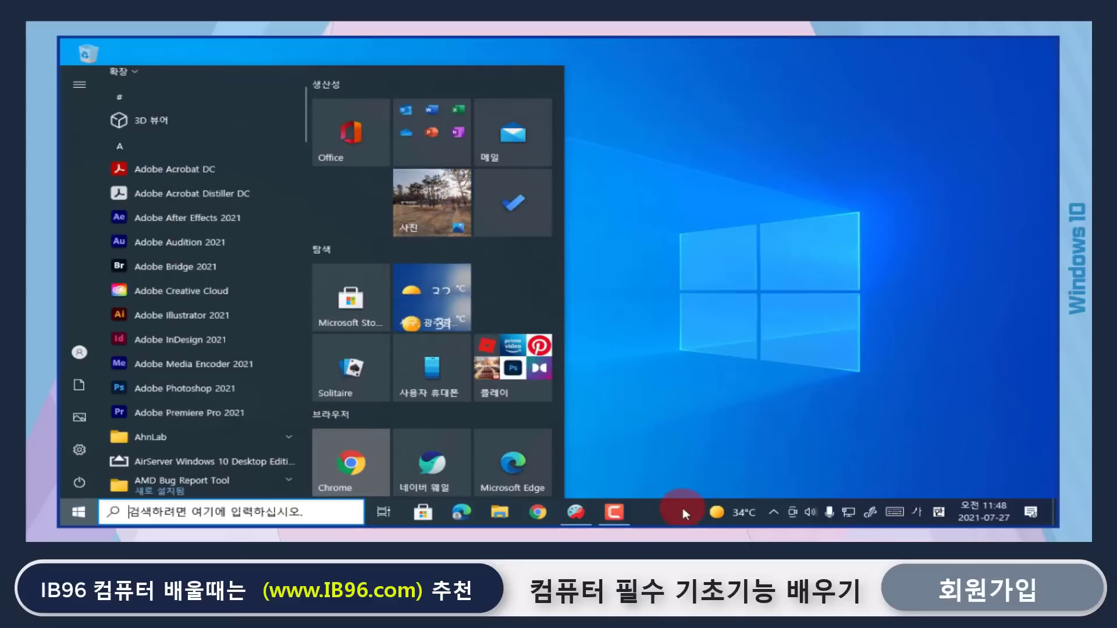
- Widen the Start menu and place Adobe Photoshop 2021 from the app list as a tile near the Recycle Bin tile
right_click(212, 392)
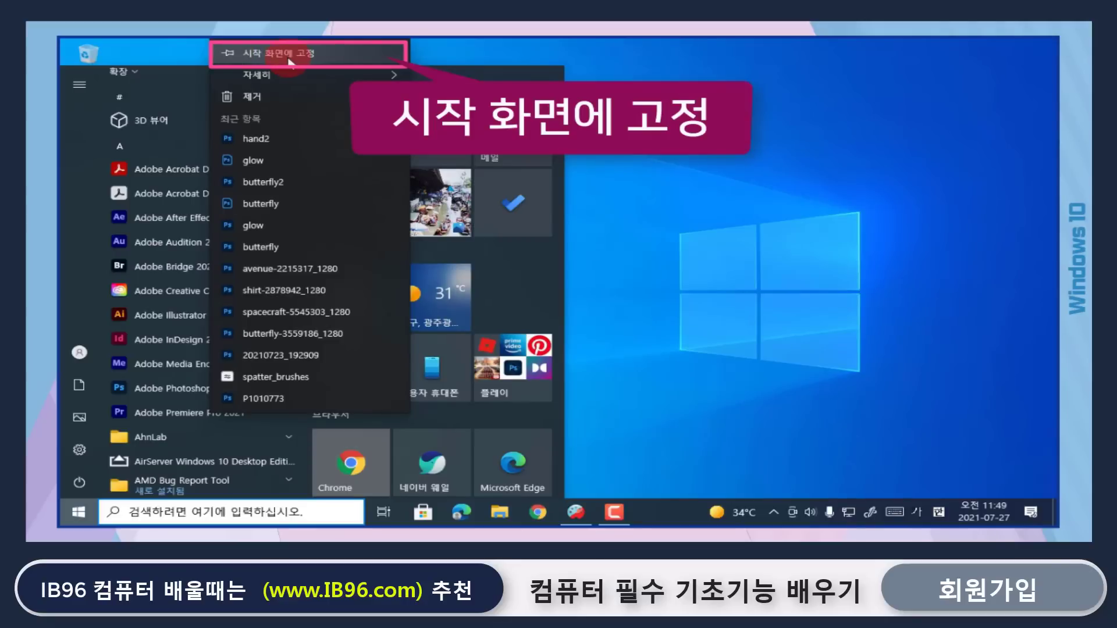
click(514, 275)
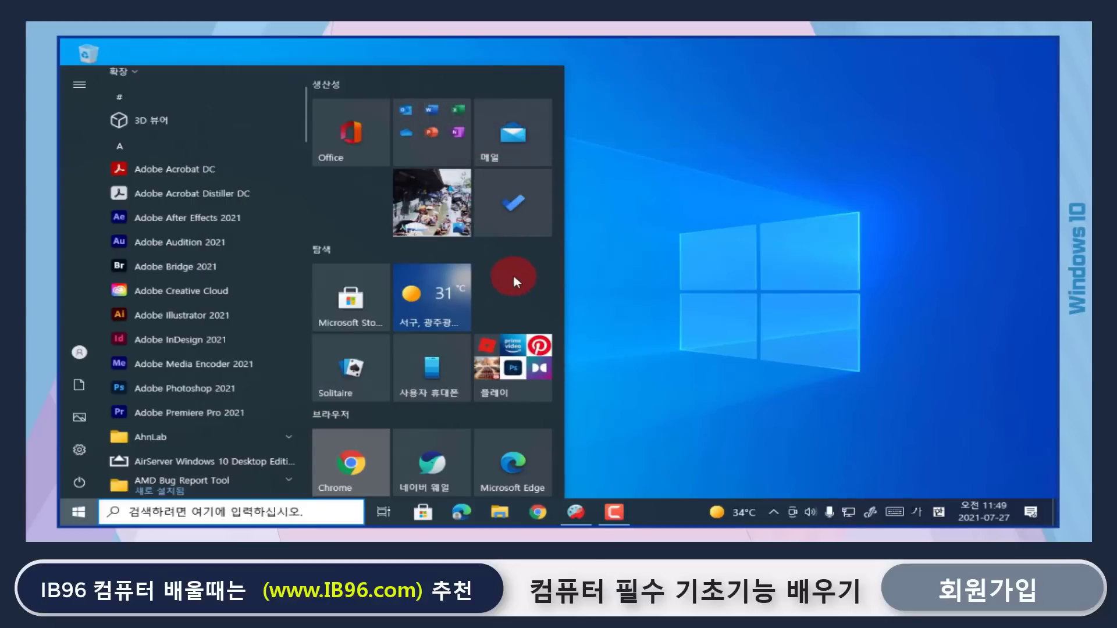
drag(561, 281, 878, 294)
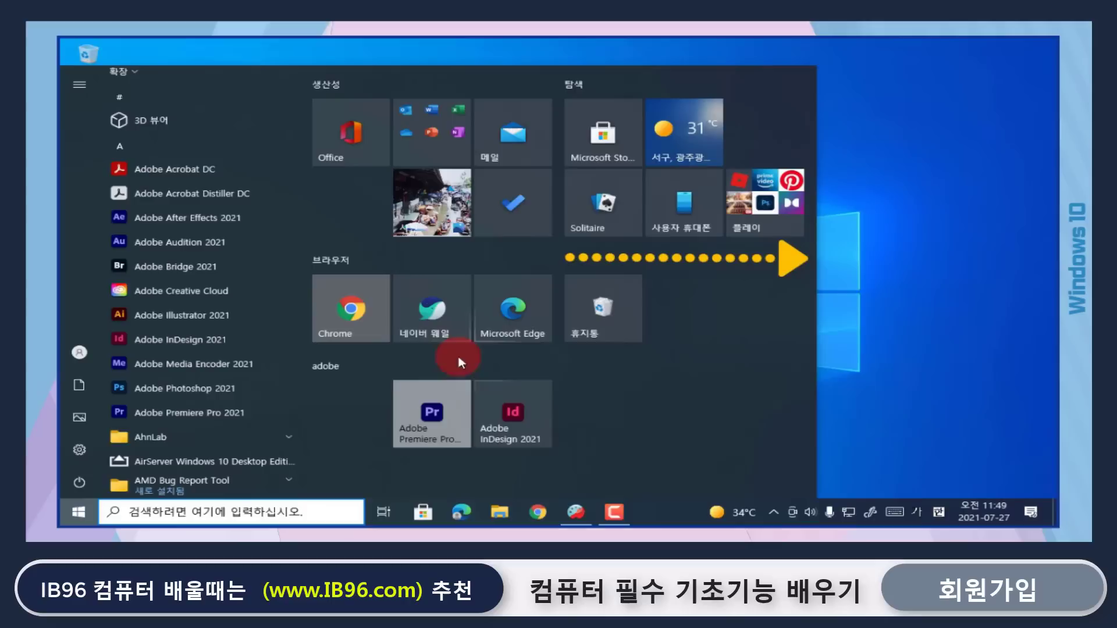
drag(187, 389, 714, 288)
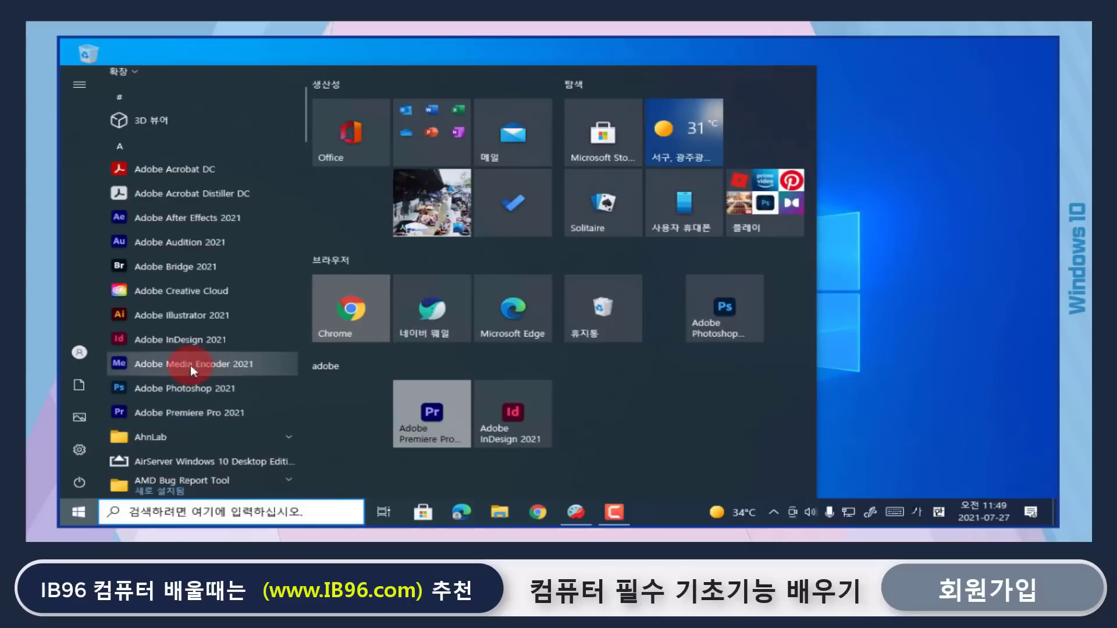
- Remove the Adobe Photoshop 2021 tile from Start and bring up the app's additional options, such as running as administrator
right_click(183, 390)
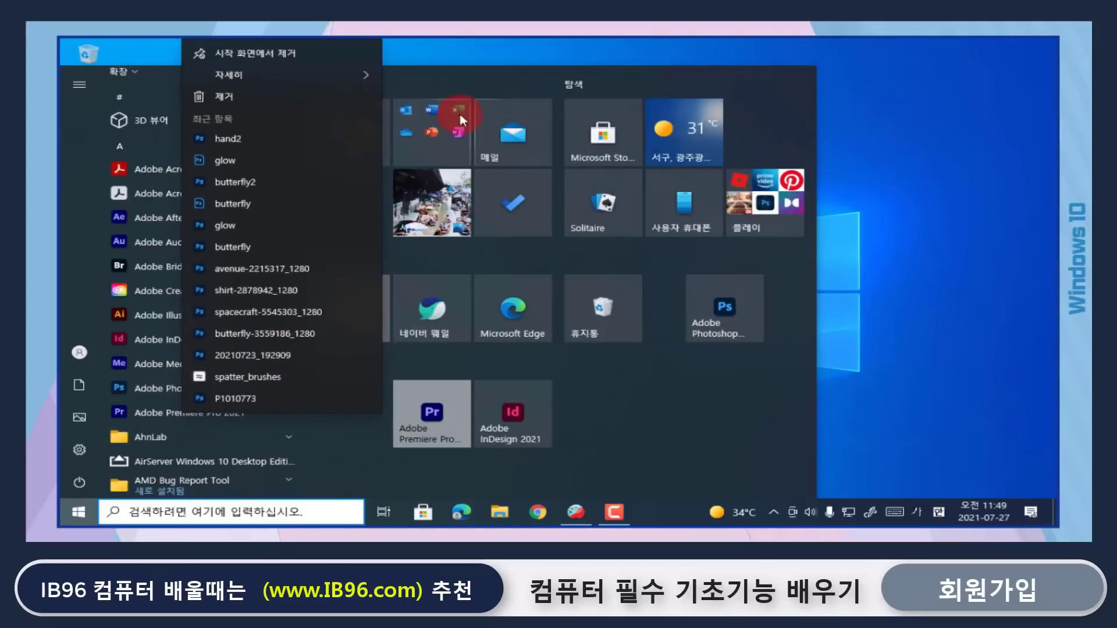
click(317, 61)
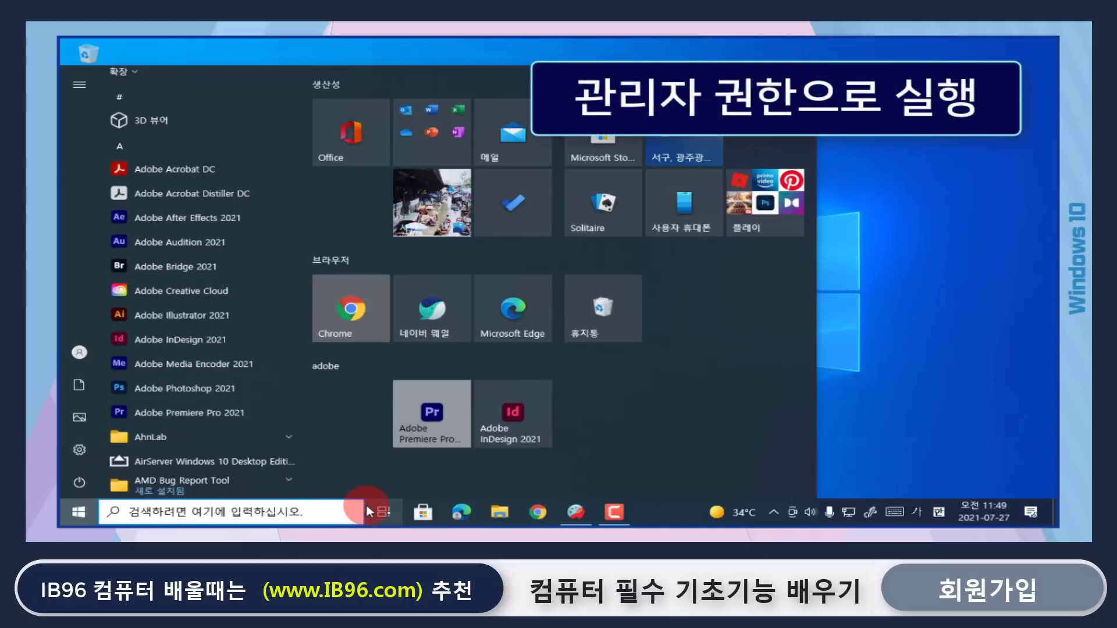
right_click(201, 389)
mouse_move(269, 74)
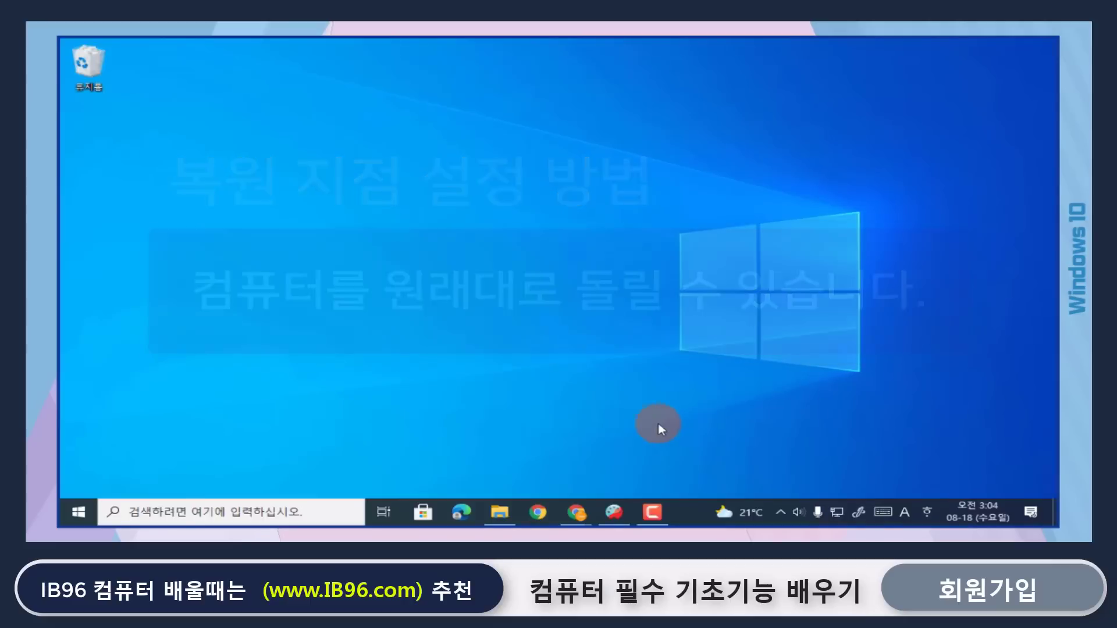
- Open the system protection settings (시스템 보호) from the properties of 내 PC in File Explorer
click(499, 513)
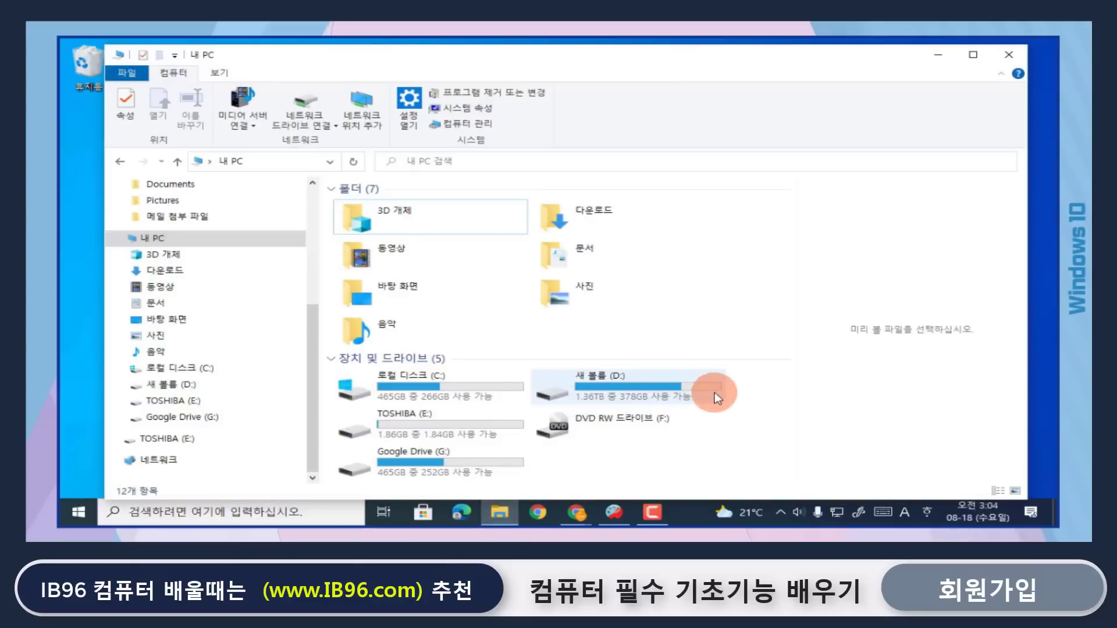
right_click(171, 236)
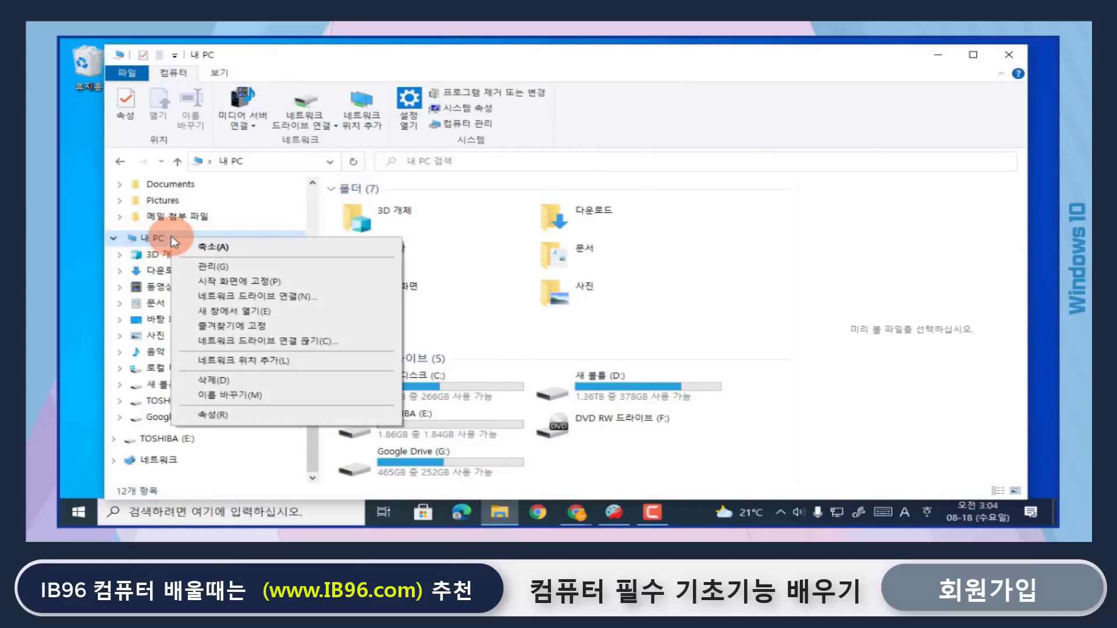
click(224, 416)
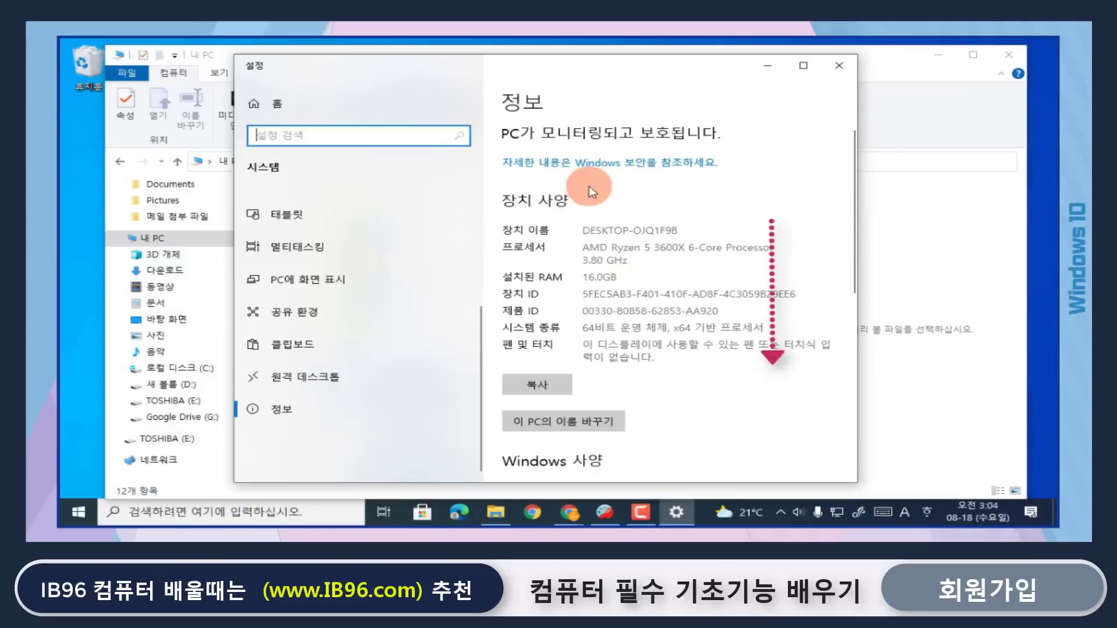
scroll(662, 239, down, 10)
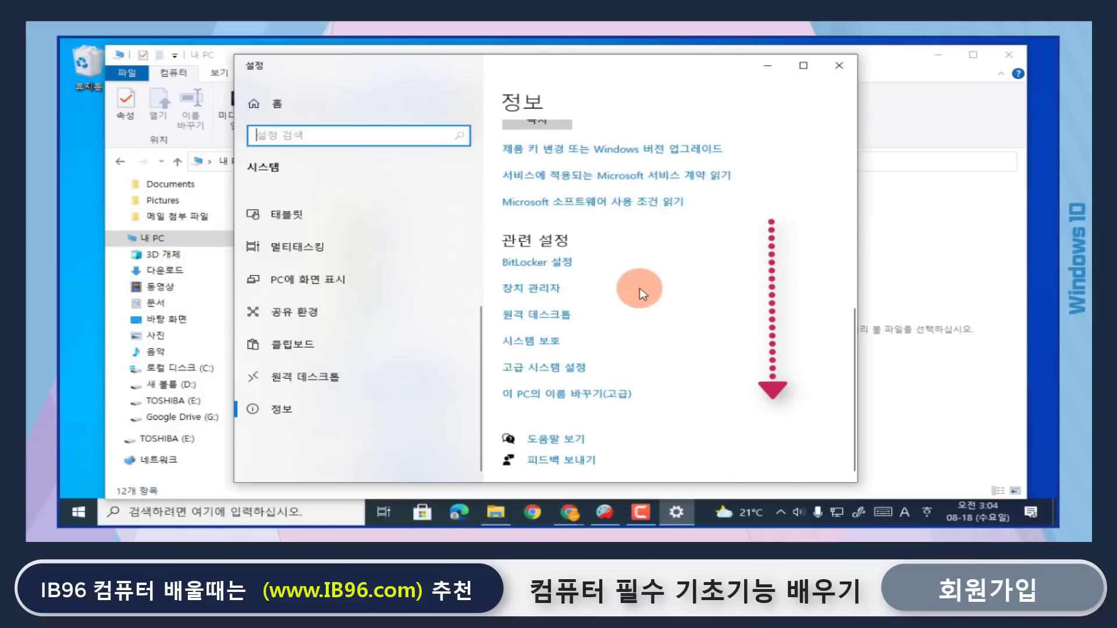
click(547, 348)
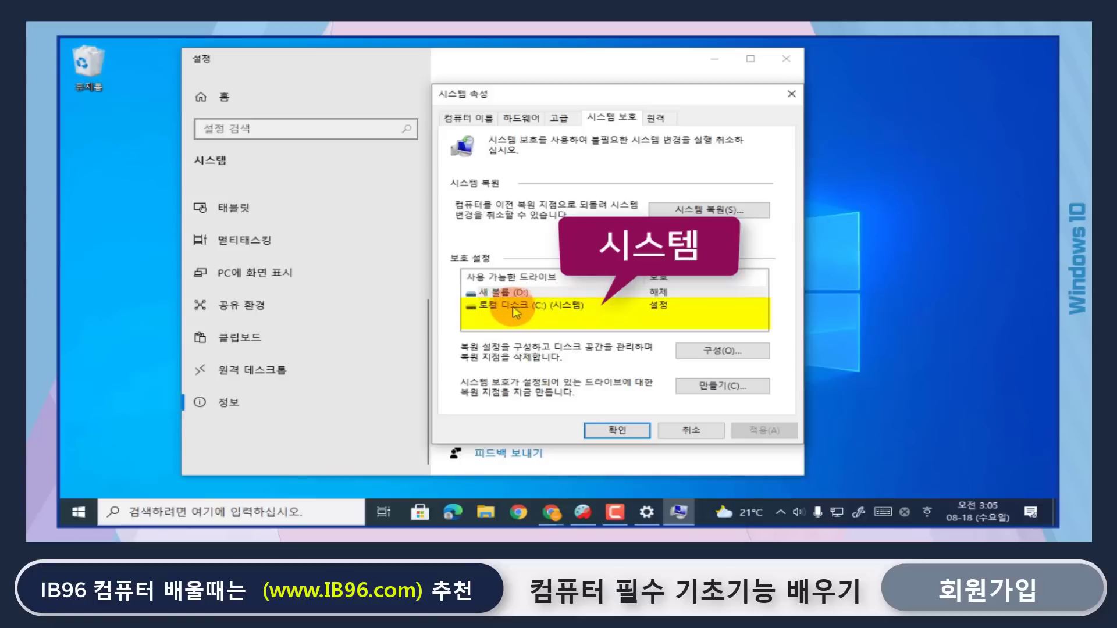
- Configure system protection for the local disk (C:), adjusting its maximum disk space usage to 2% (9.30 GB), and close the configuration
click(567, 310)
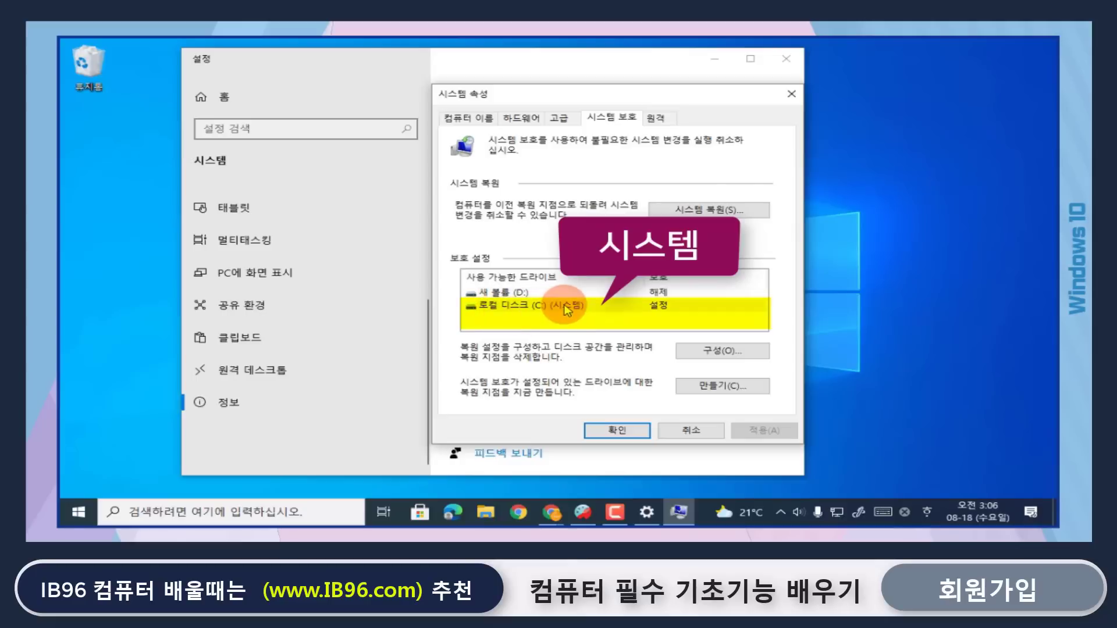
click(711, 352)
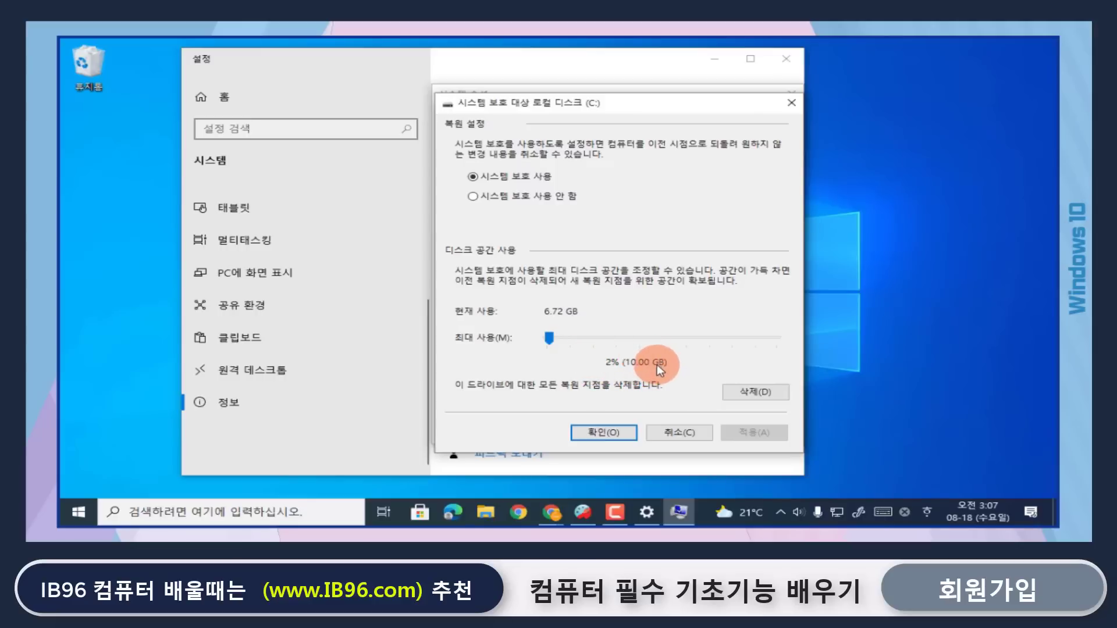
mouse_move(548, 337)
mouse_down()
mouse_move(571, 337)
mouse_move(549, 337)
mouse_up()
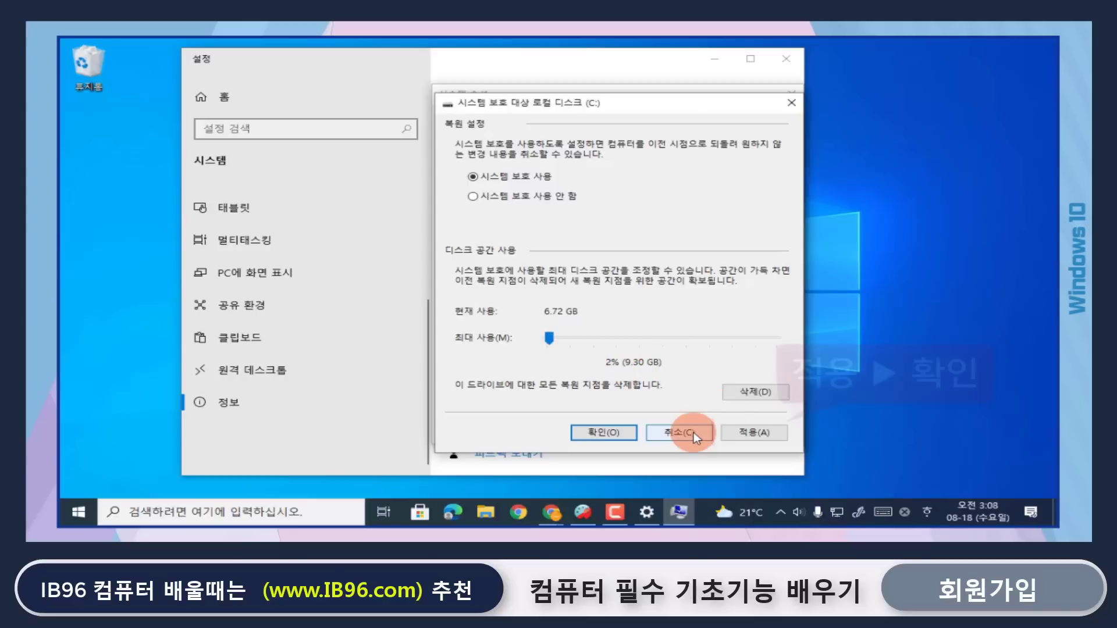
click(740, 435)
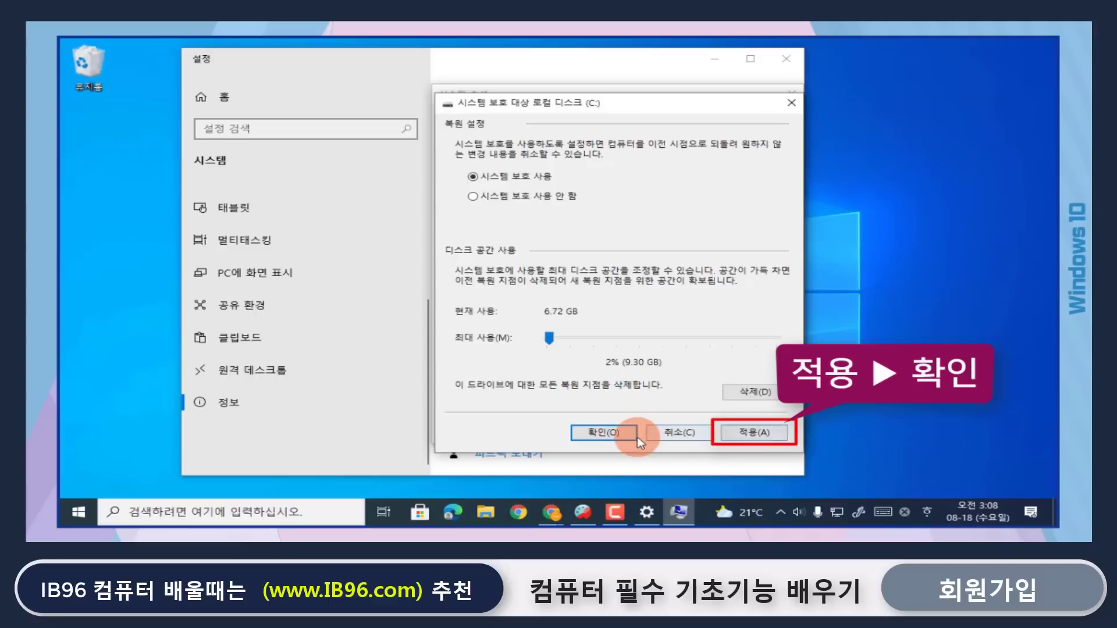
click(674, 437)
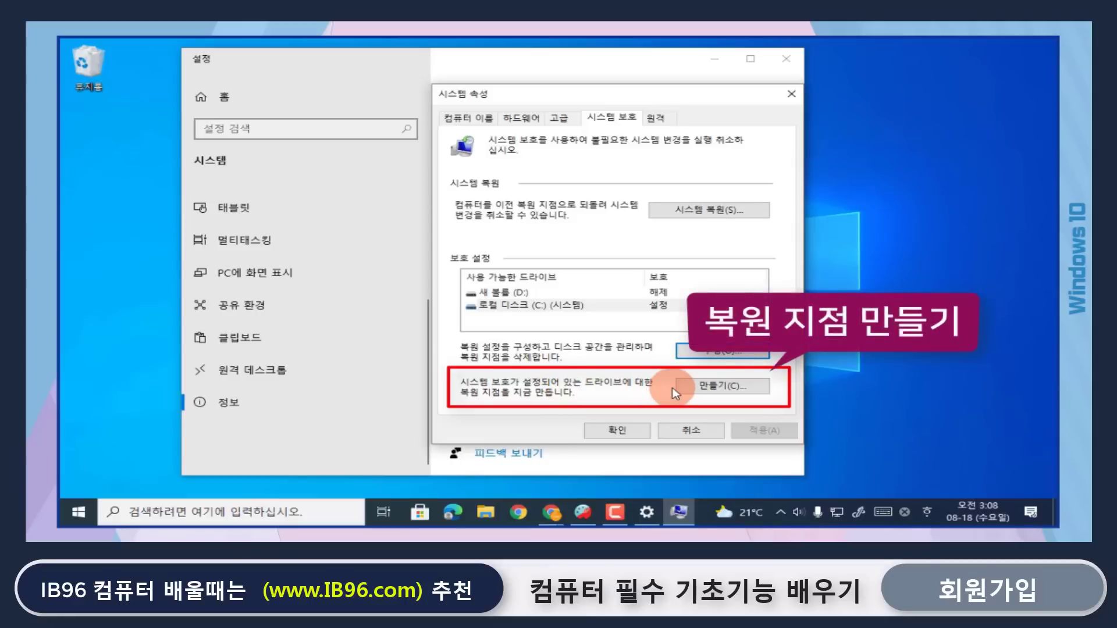
- Create a system restore point with the description "복원1"
click(705, 386)
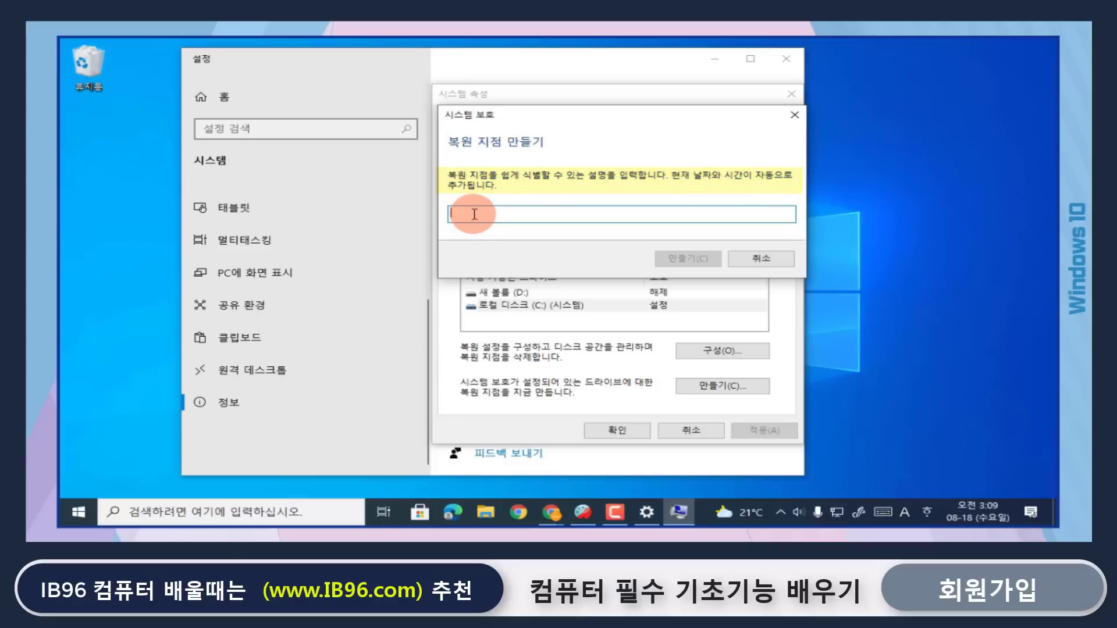
text(복원1)
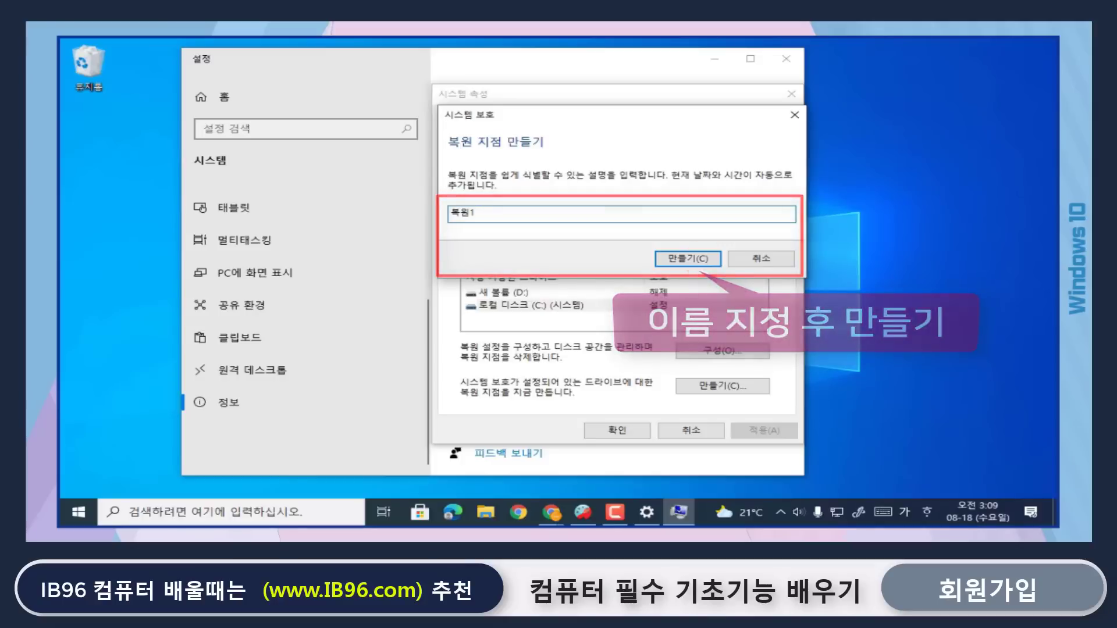
click(707, 261)
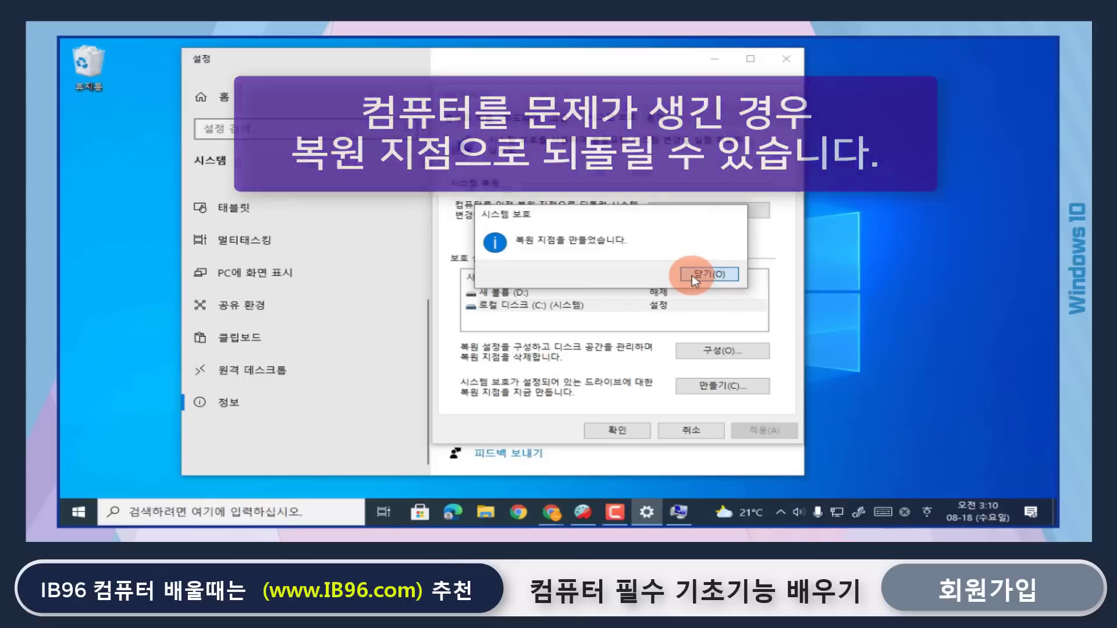
click(692, 274)
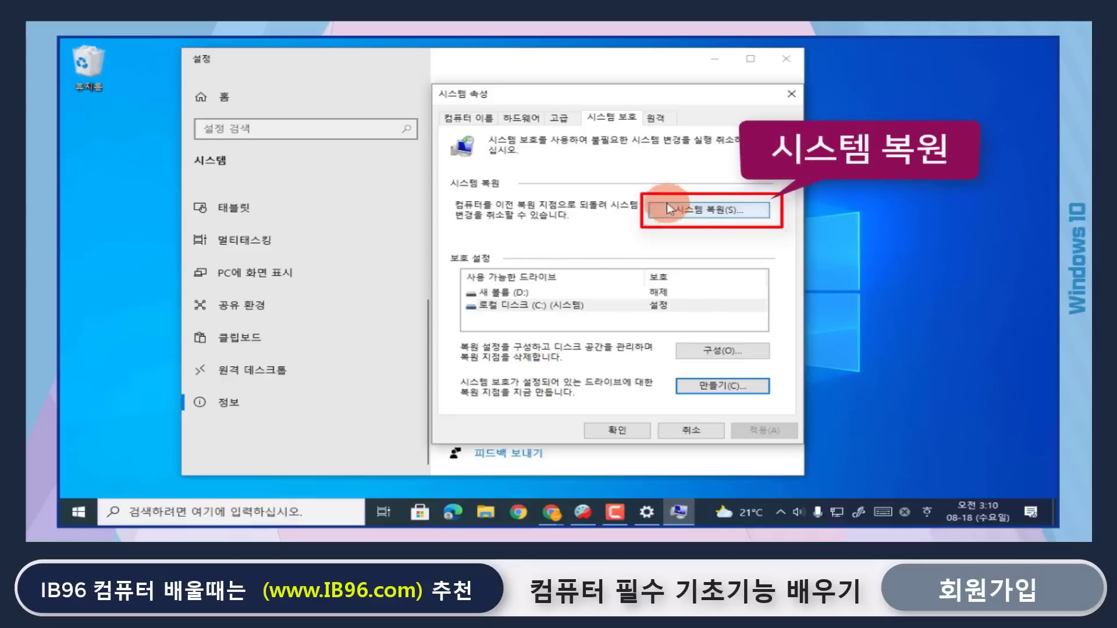
- Start System Restore and choose the restore point "복원1" to restore the computer to
click(711, 214)
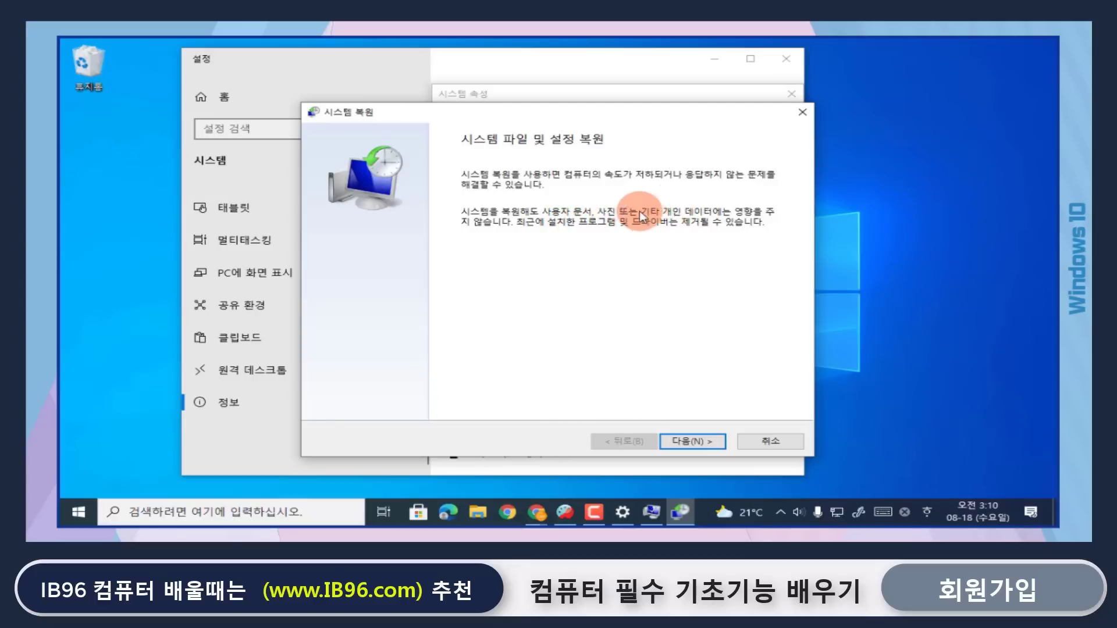
click(714, 445)
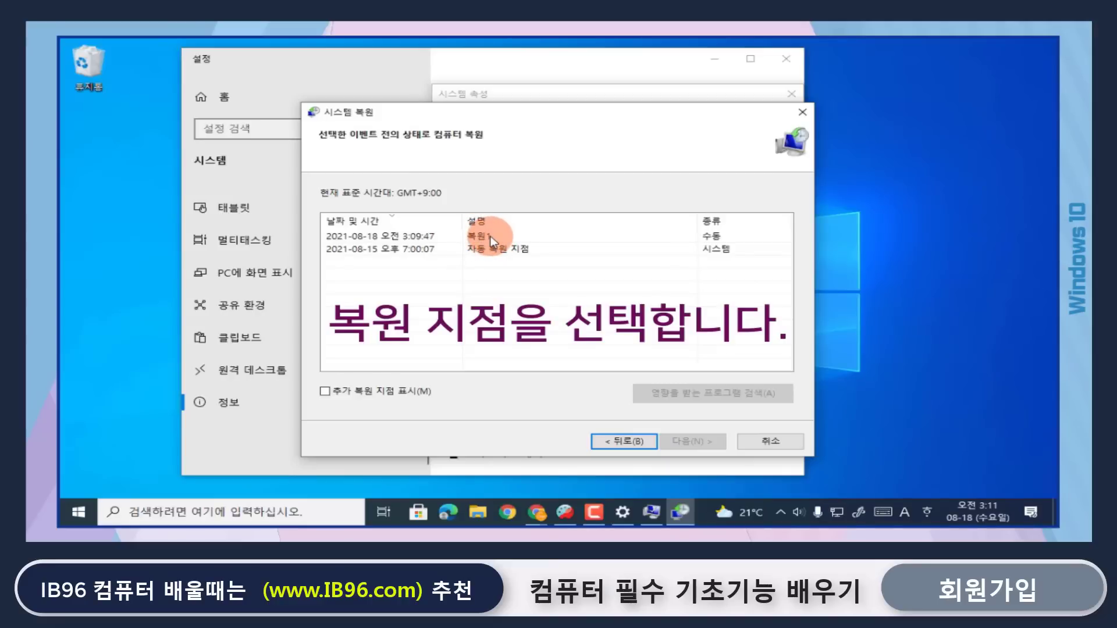
click(492, 241)
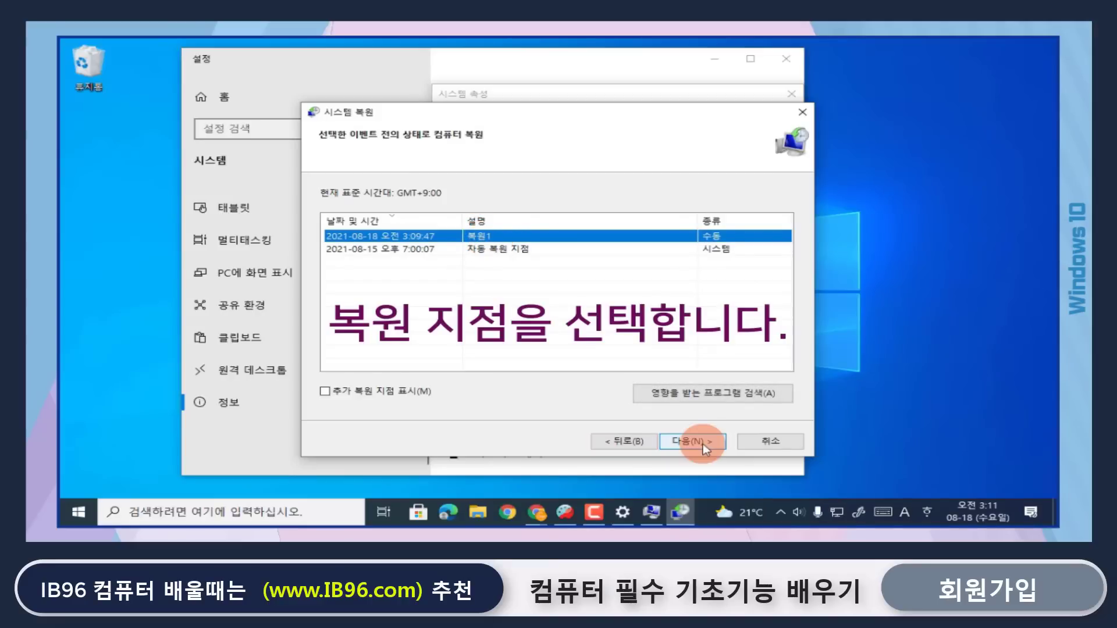